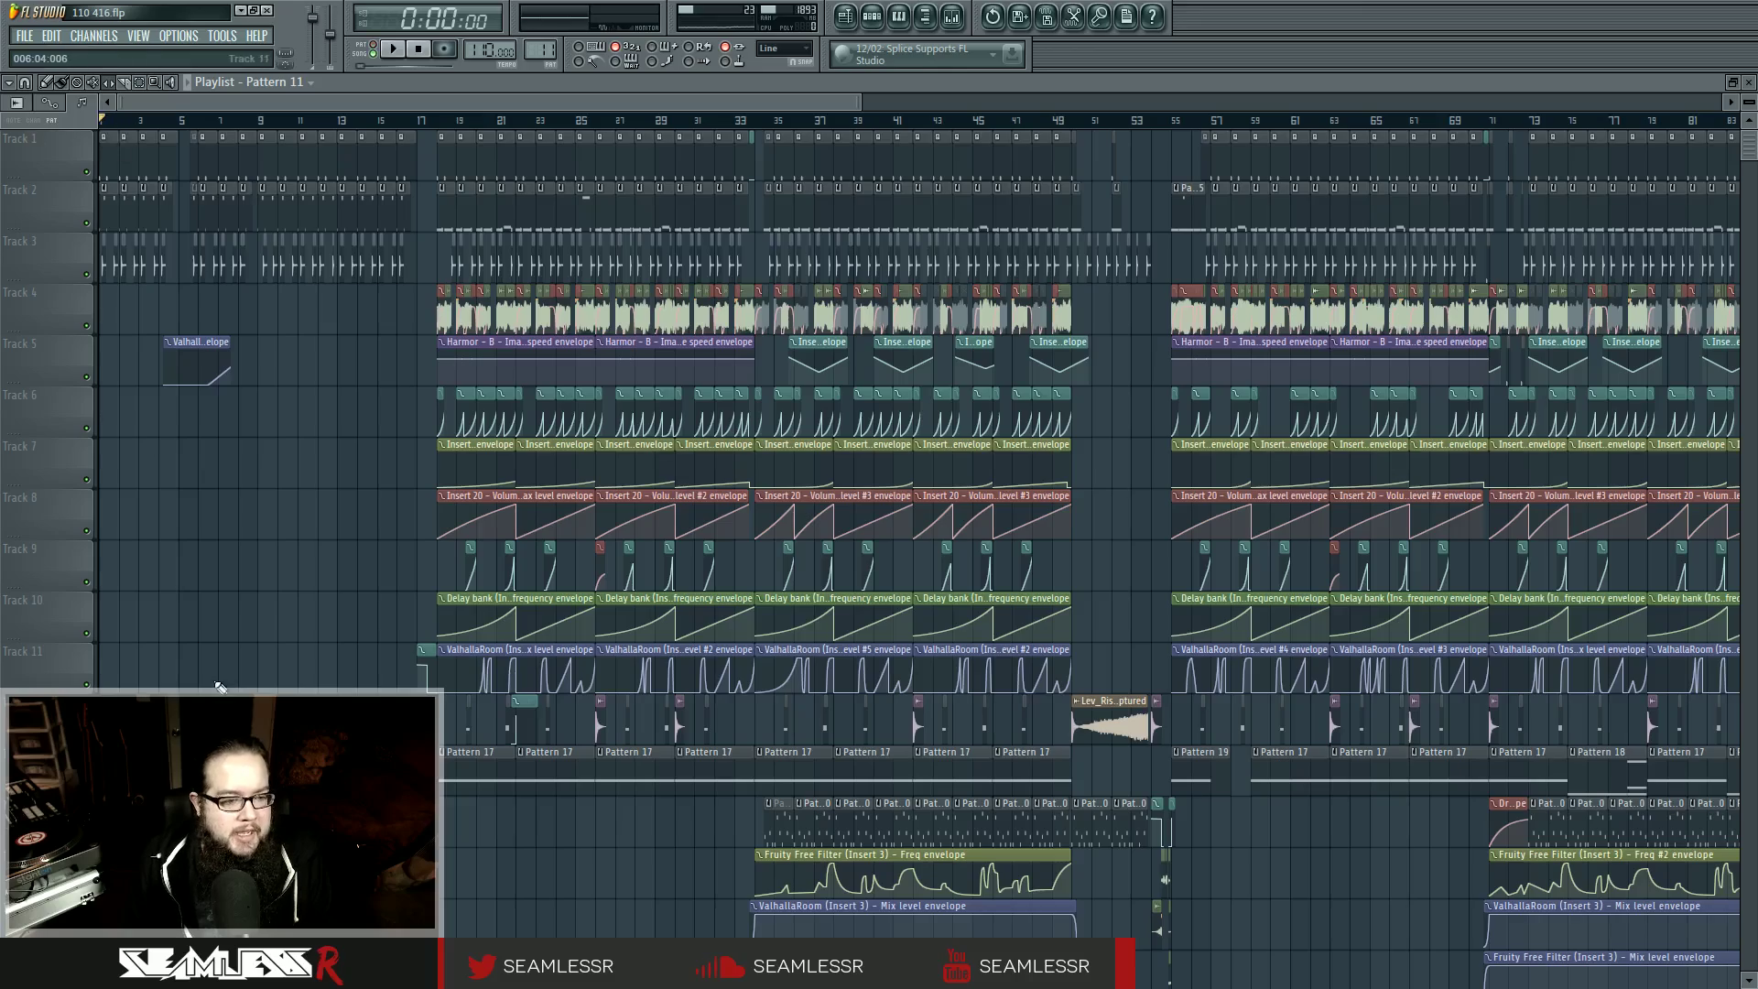
# Step: Play the arrangement briefly from its start and look over the clips in the intro tracks
pyautogui.scroll(-5, 216, 685)
pyautogui.press('space')
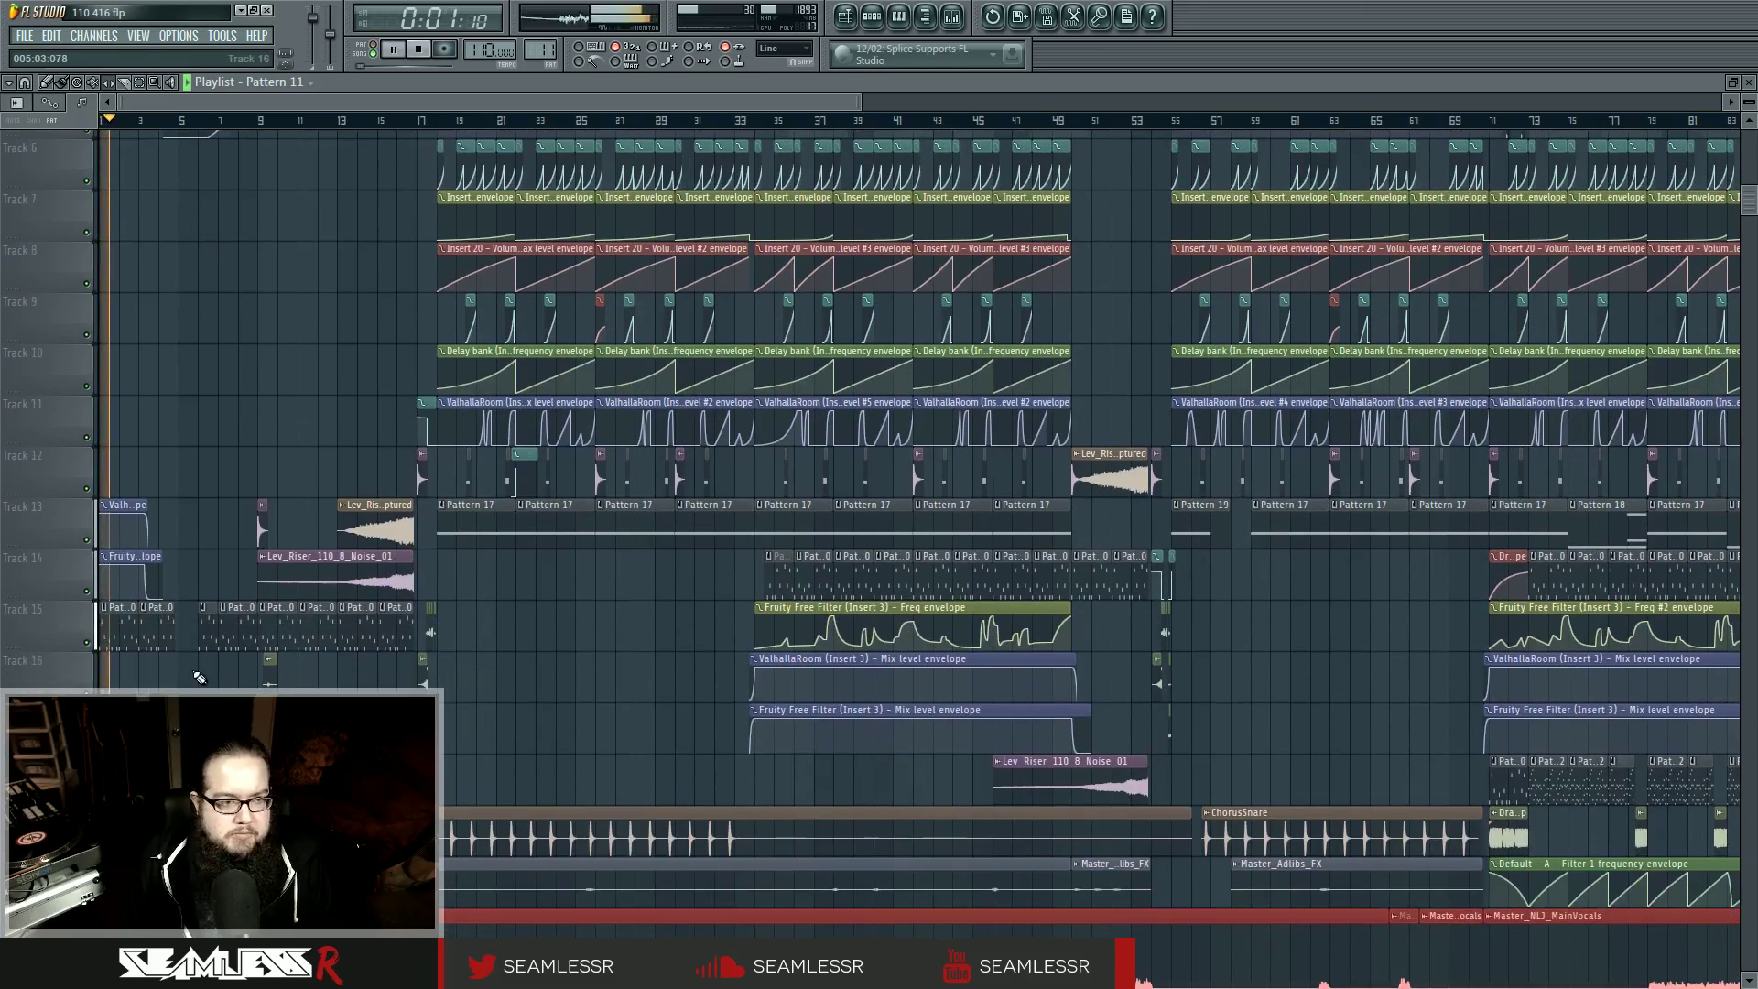
pyautogui.scroll(5, 183, 659)
pyautogui.press('space')
pyautogui.scroll(4, 216, 549)
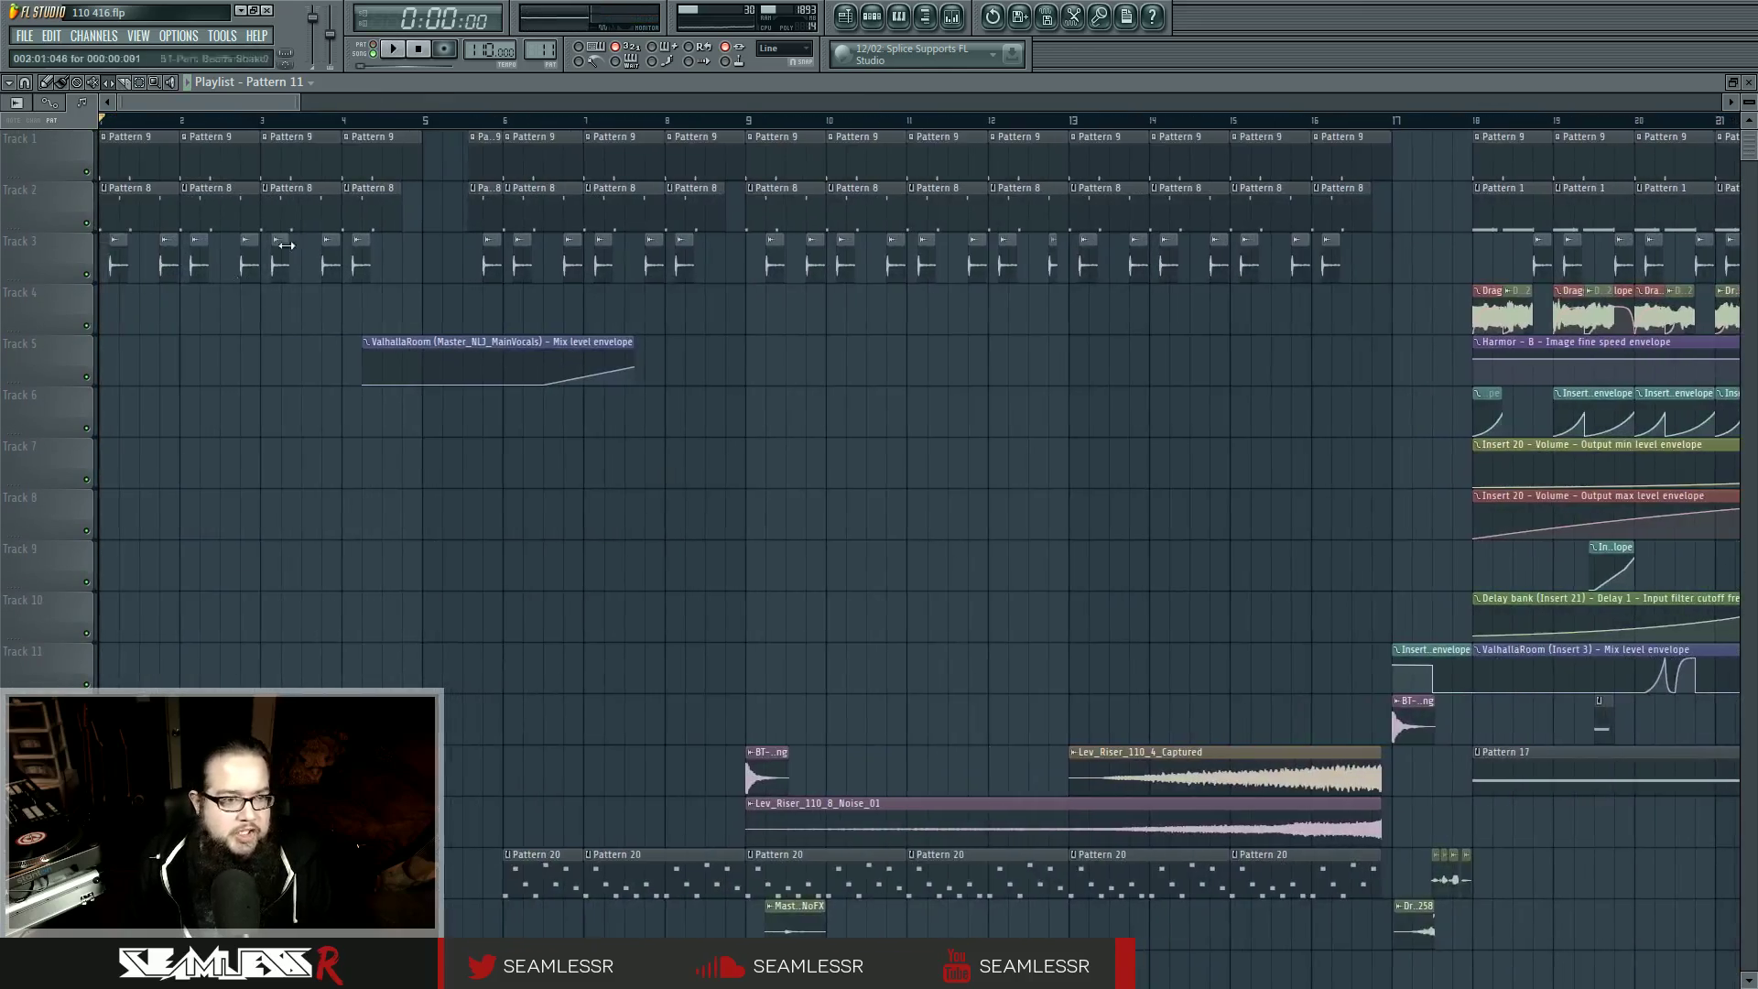
pyautogui.scroll(-4, 547, 731)
pyautogui.scroll(-5, 294, 631)
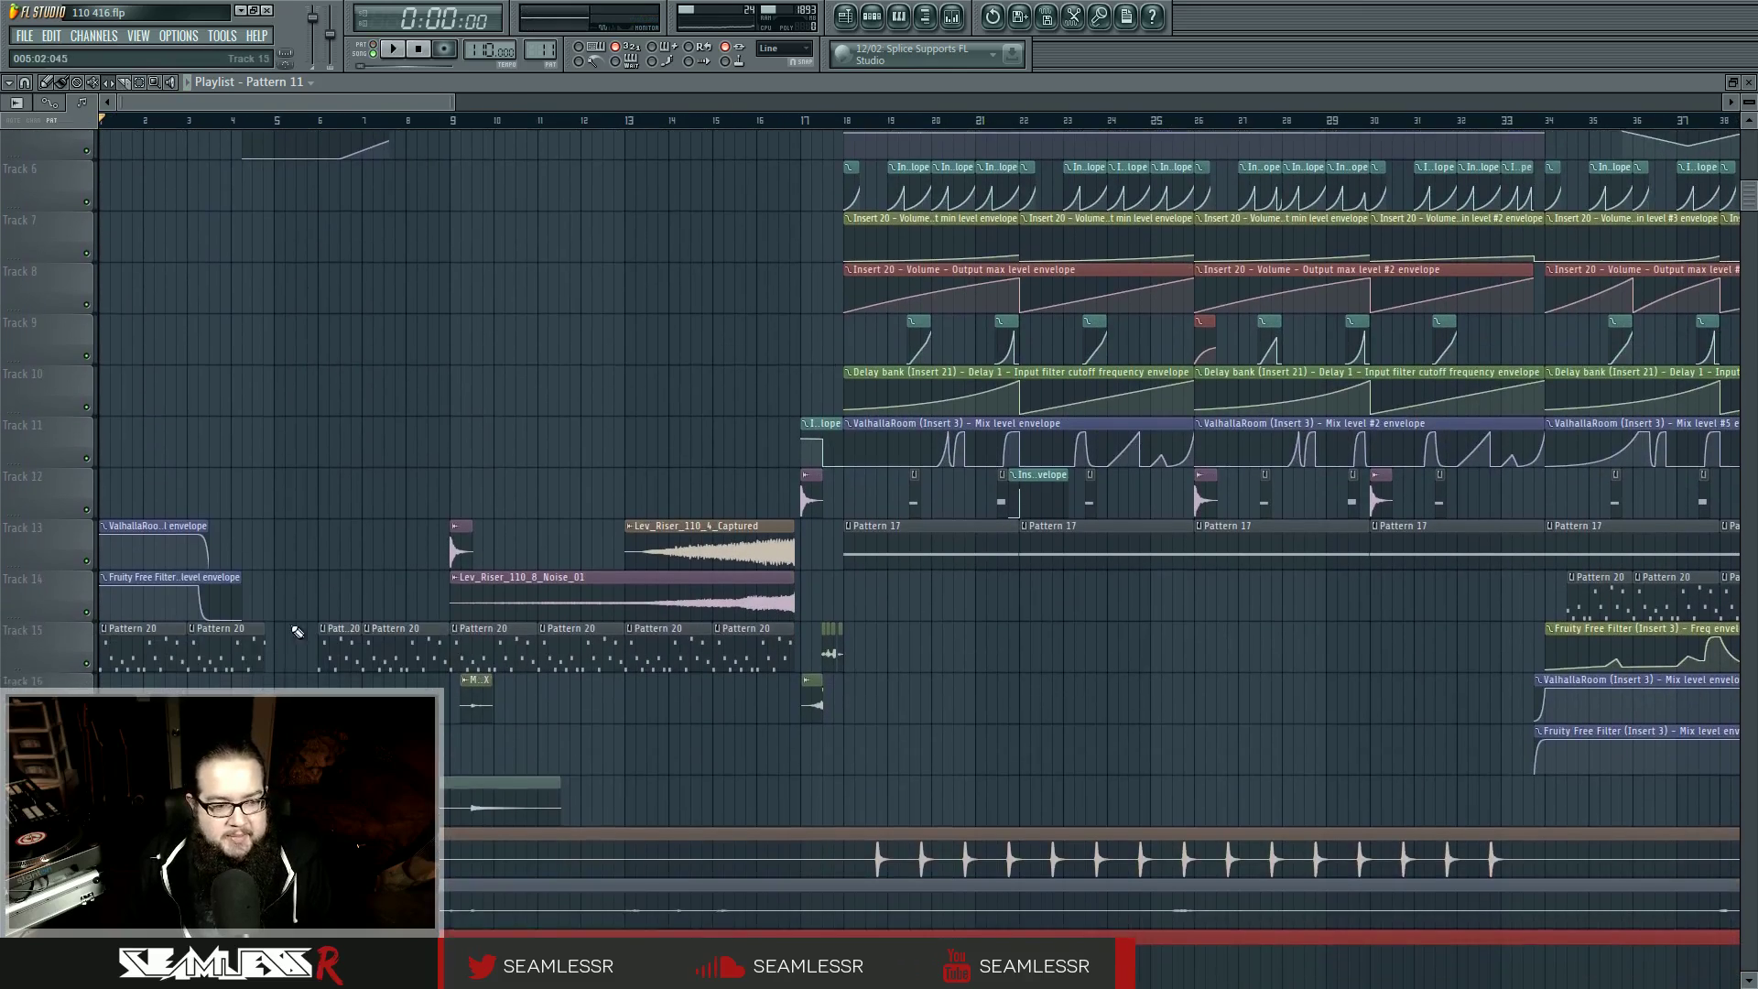
# Step: Open Pattern 20 in the piano roll and play its notes with the Harmor #5 synth window showing
pyautogui.doubleClick(134, 643)
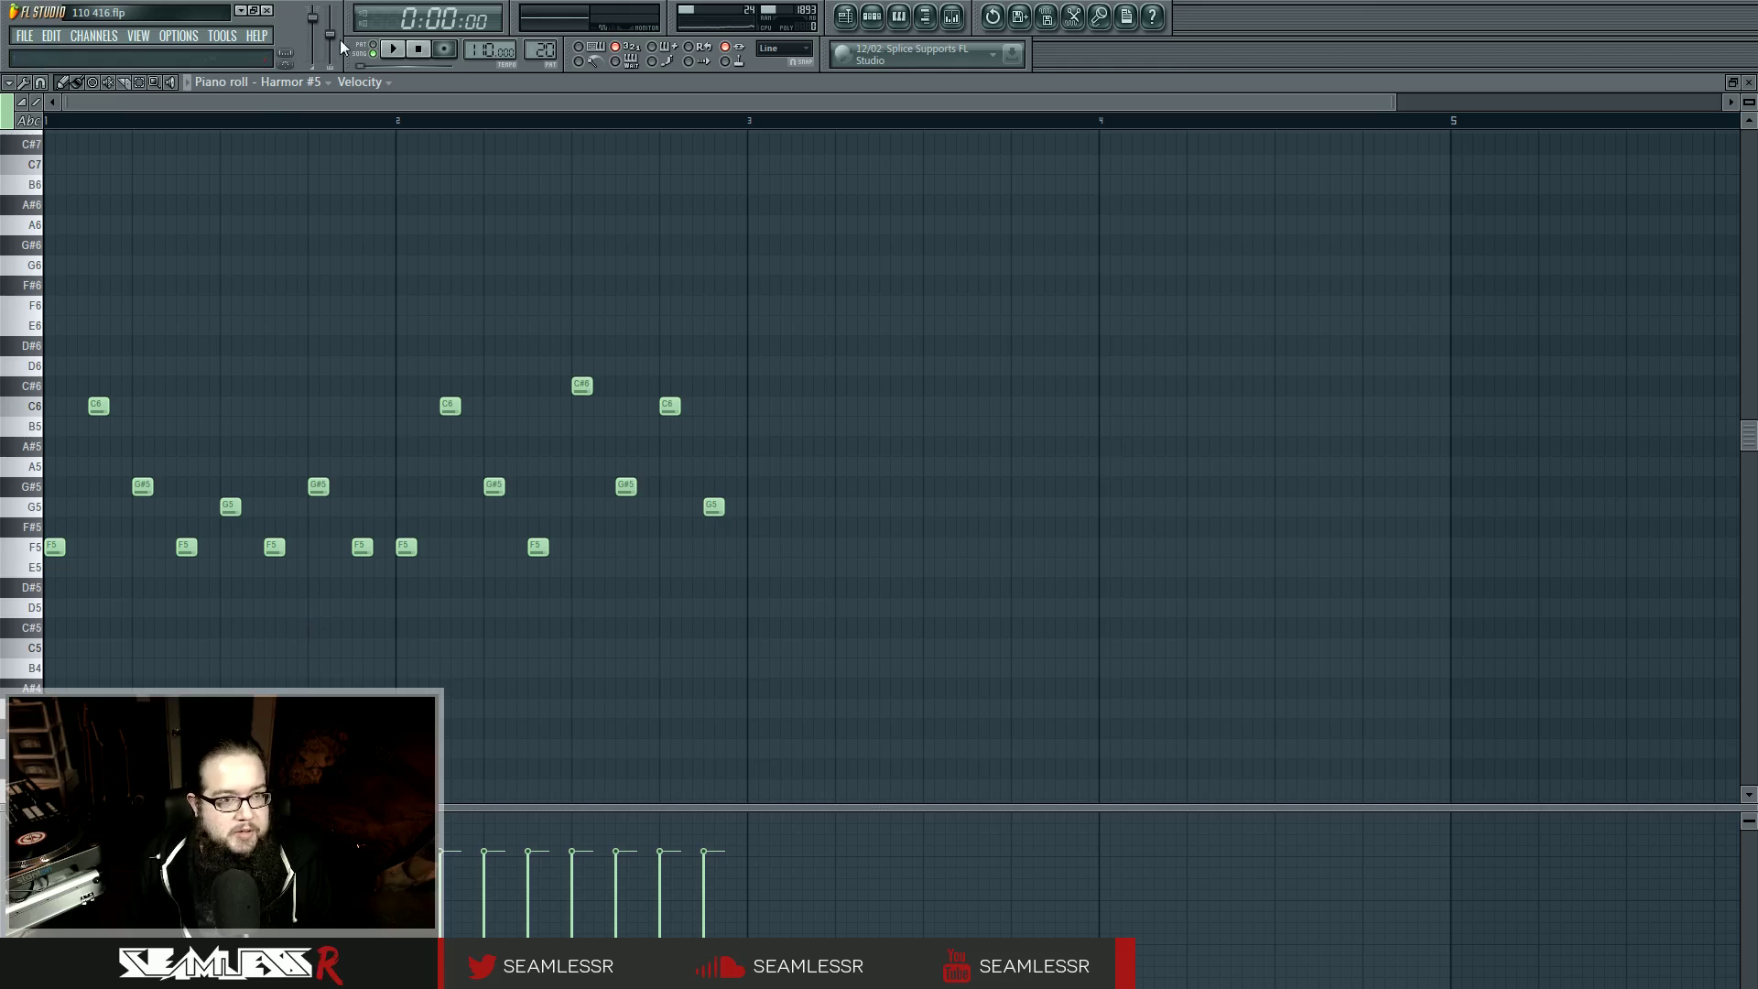
pyautogui.click(392, 49)
pyautogui.click(872, 23)
pyautogui.click(628, 197)
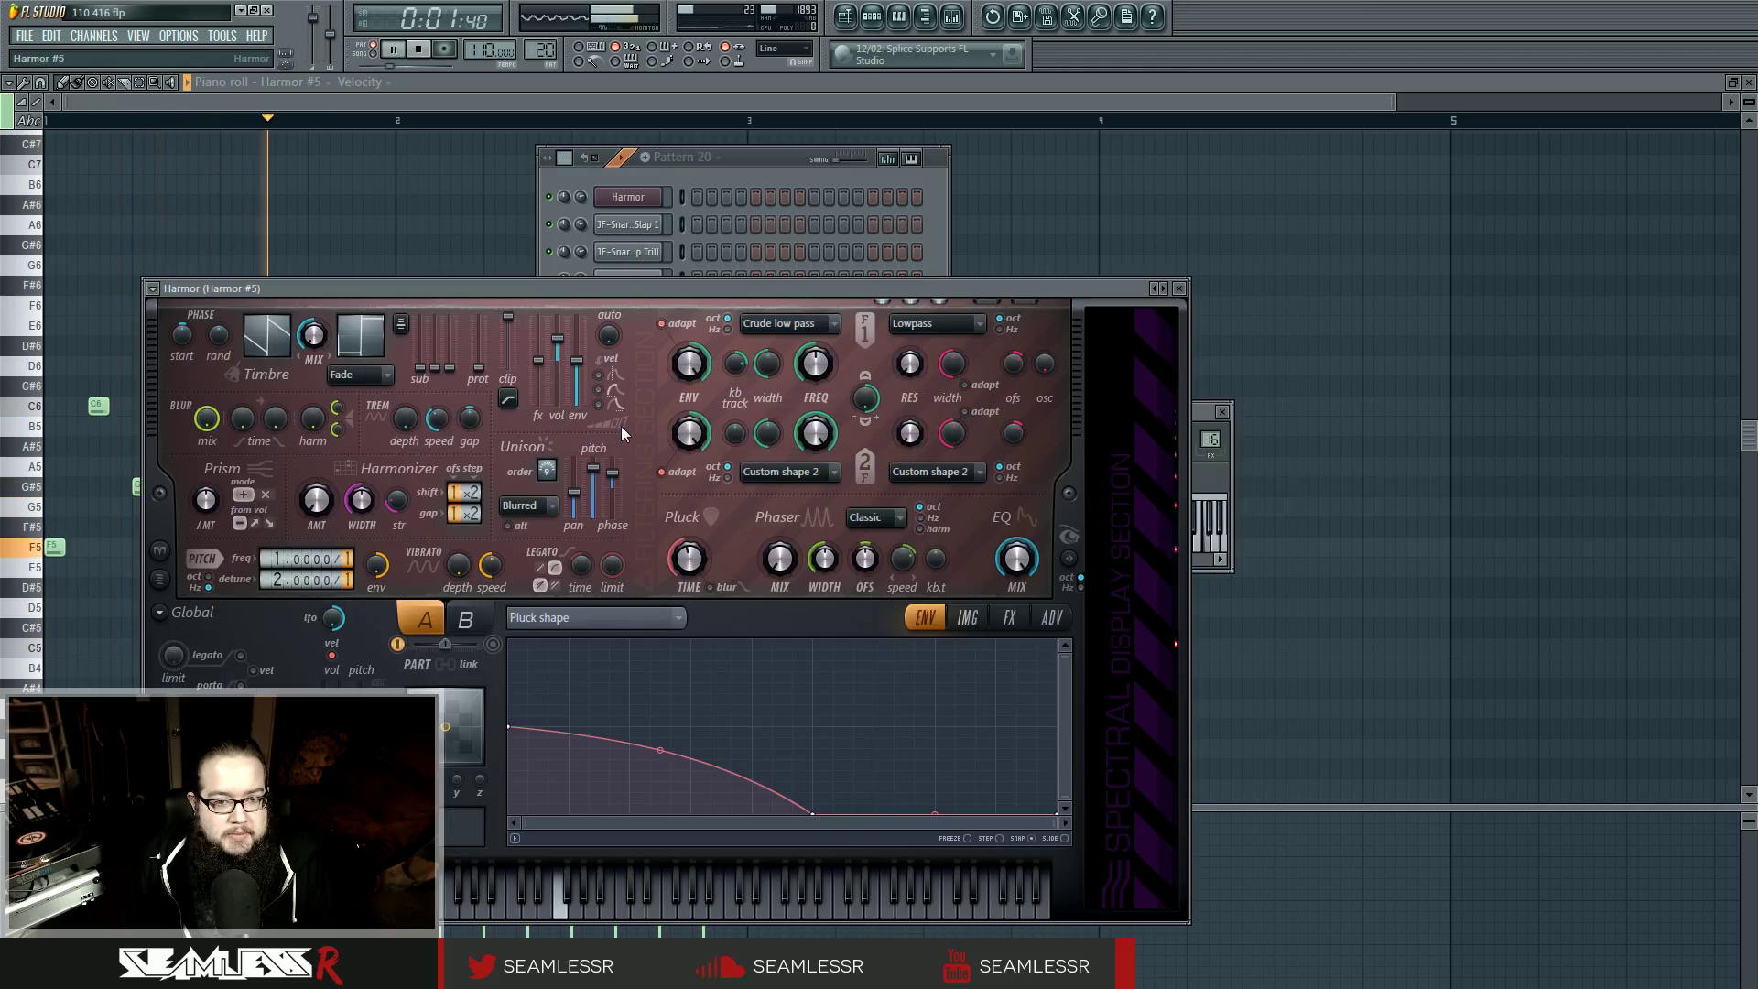
pyautogui.moveTo(705, 277); pyautogui.dragTo(966, 266)
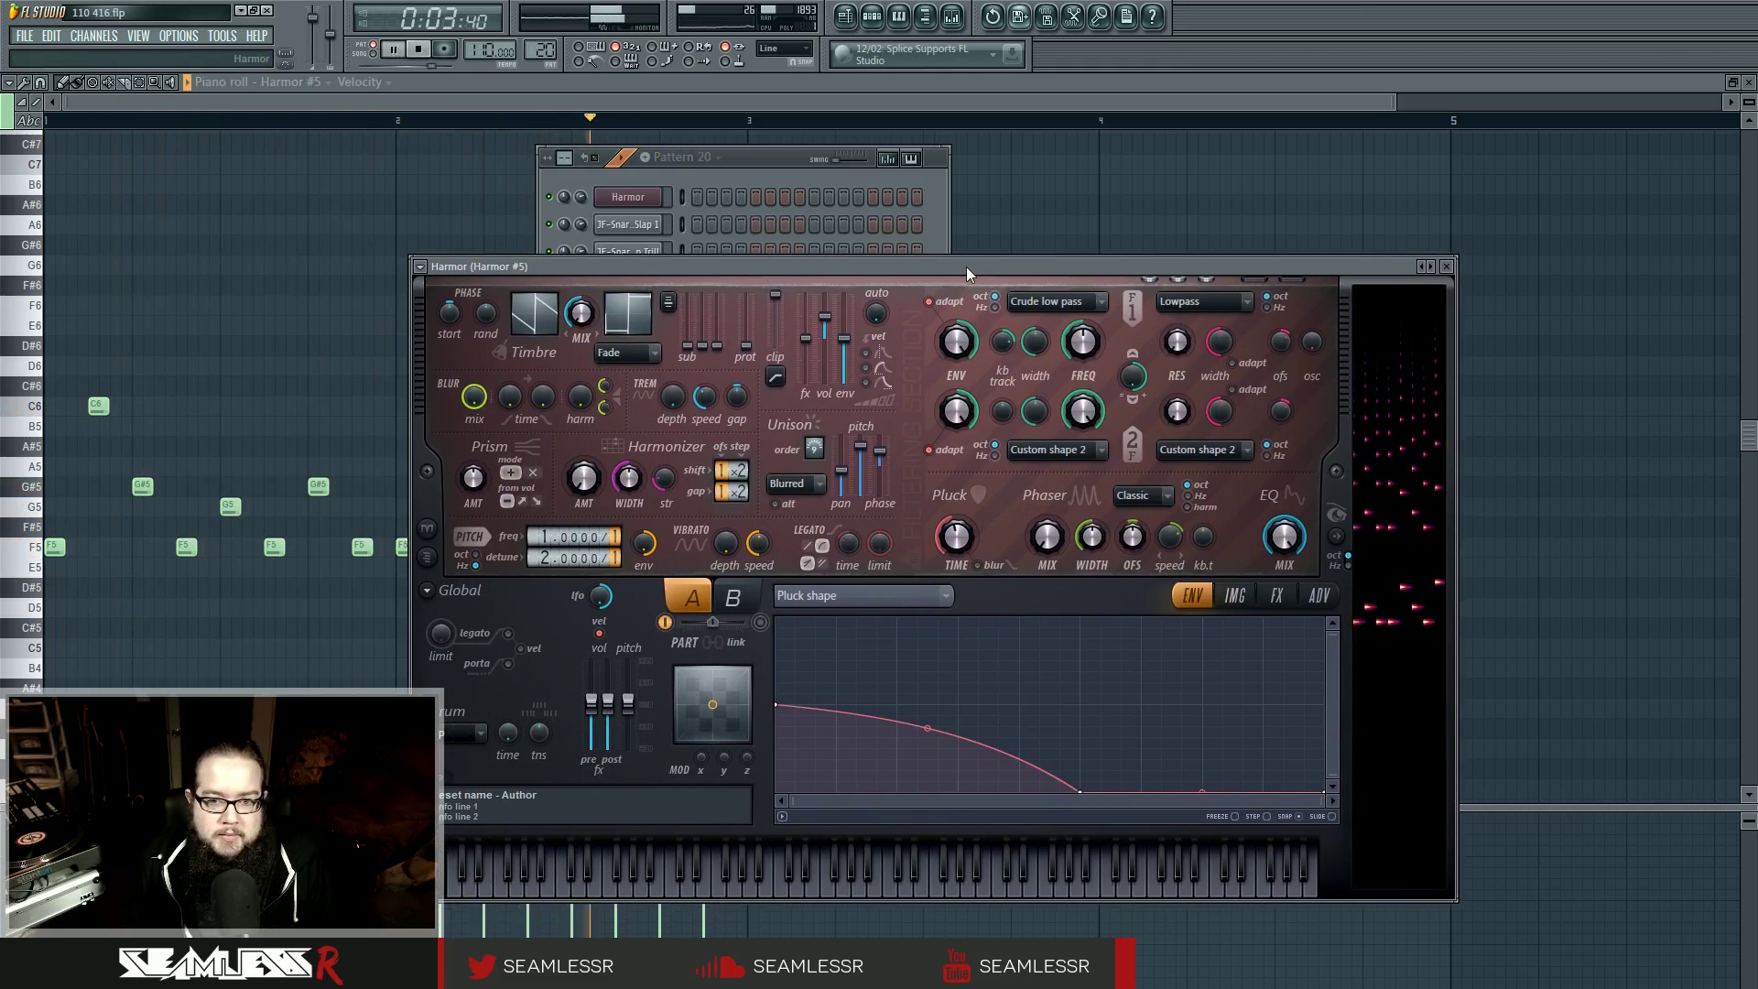
pyautogui.press('space')
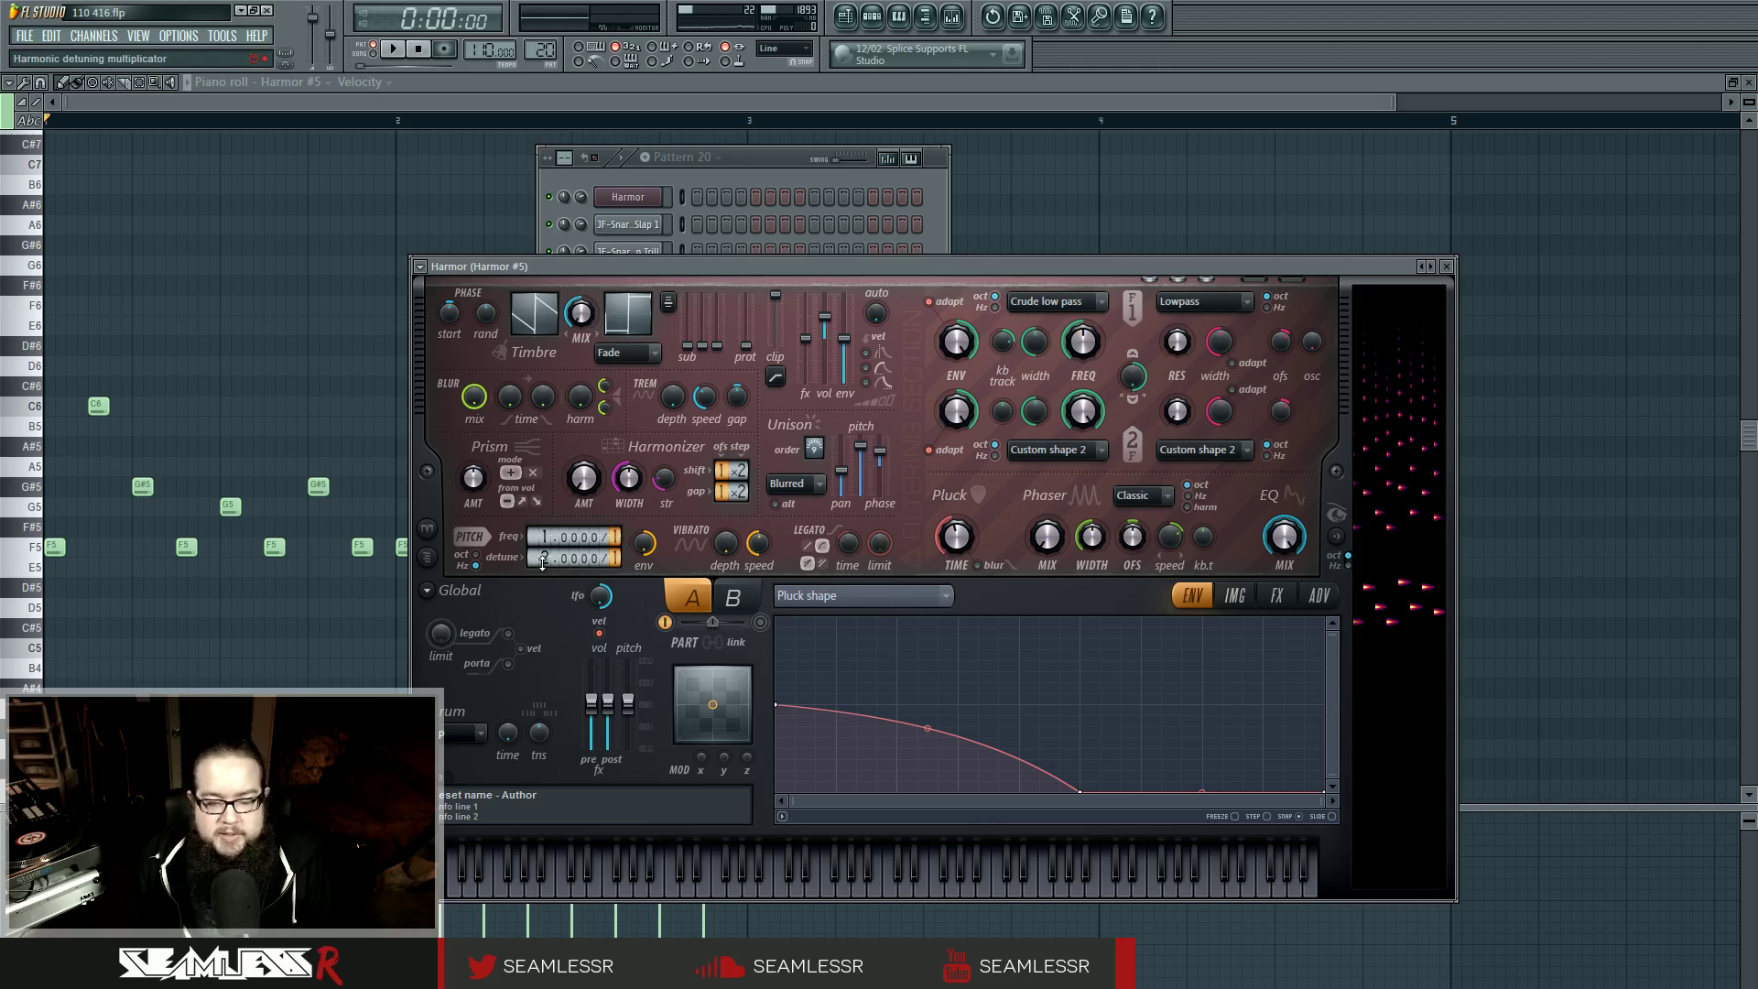
# Step: Examine the timbre and detune settings of Harmor #5, and display its effects page
pyautogui.moveTo(582, 314); pyautogui.dragTo(578, 367)
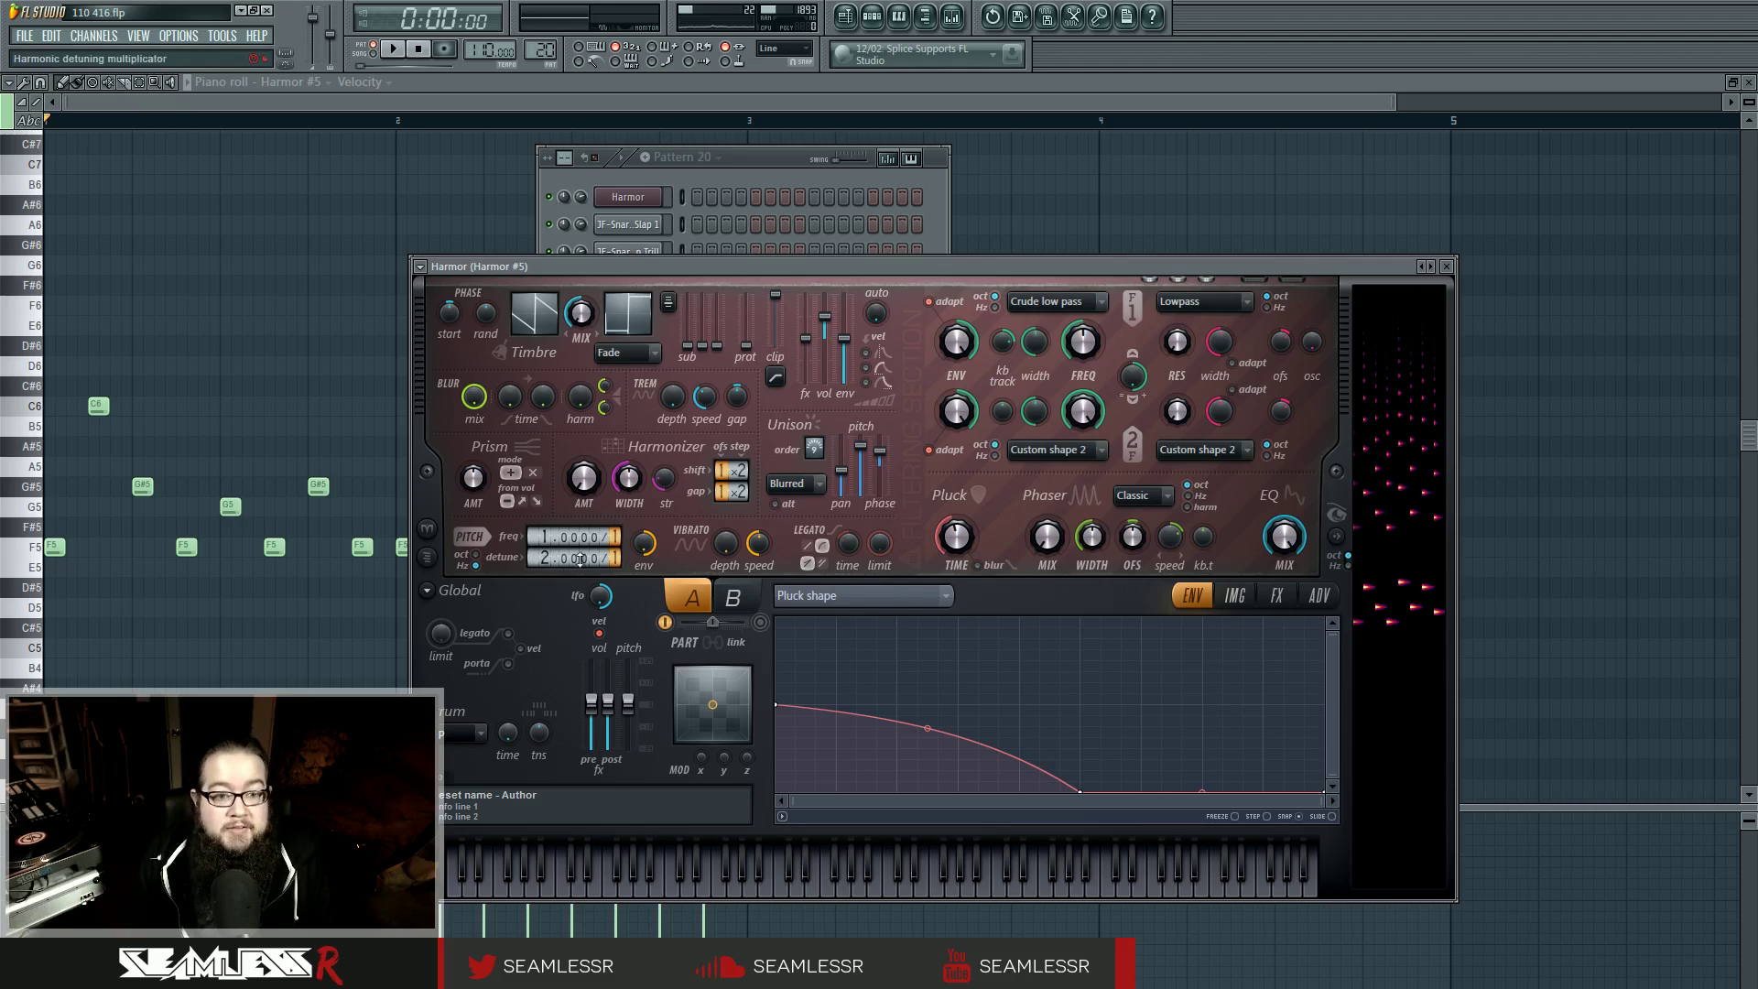
pyautogui.moveTo(579, 560); pyautogui.dragTo(617, 576)
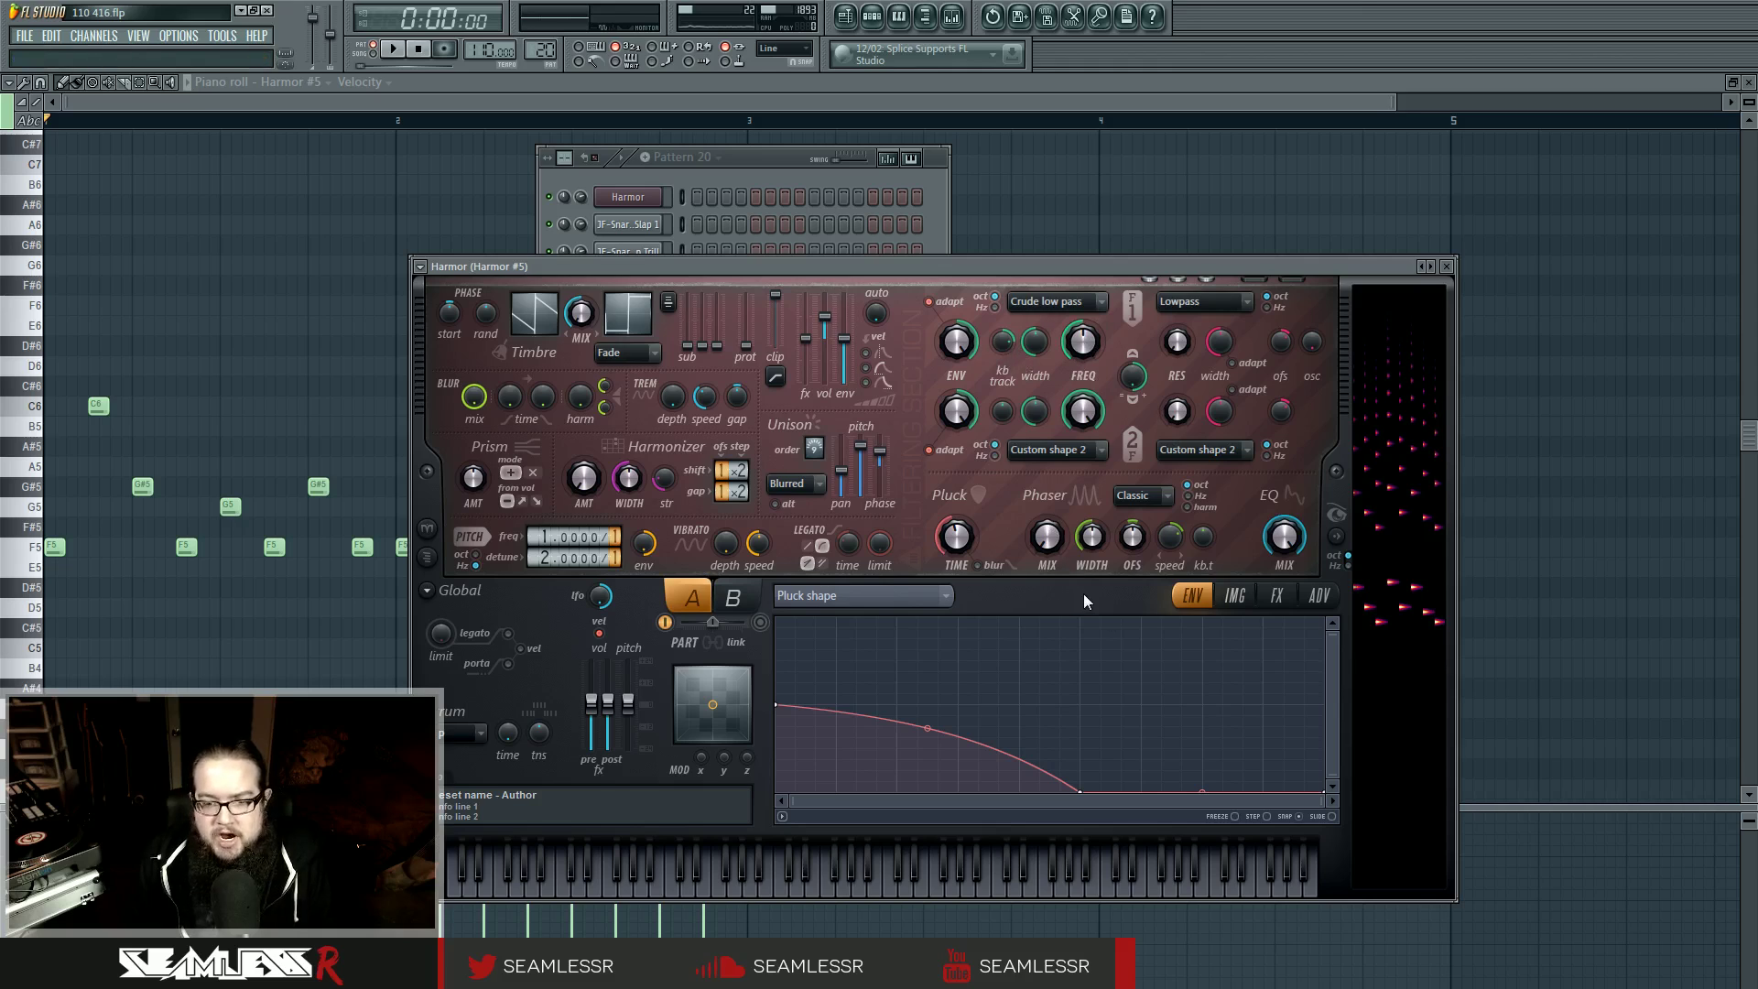
pyautogui.click(1277, 597)
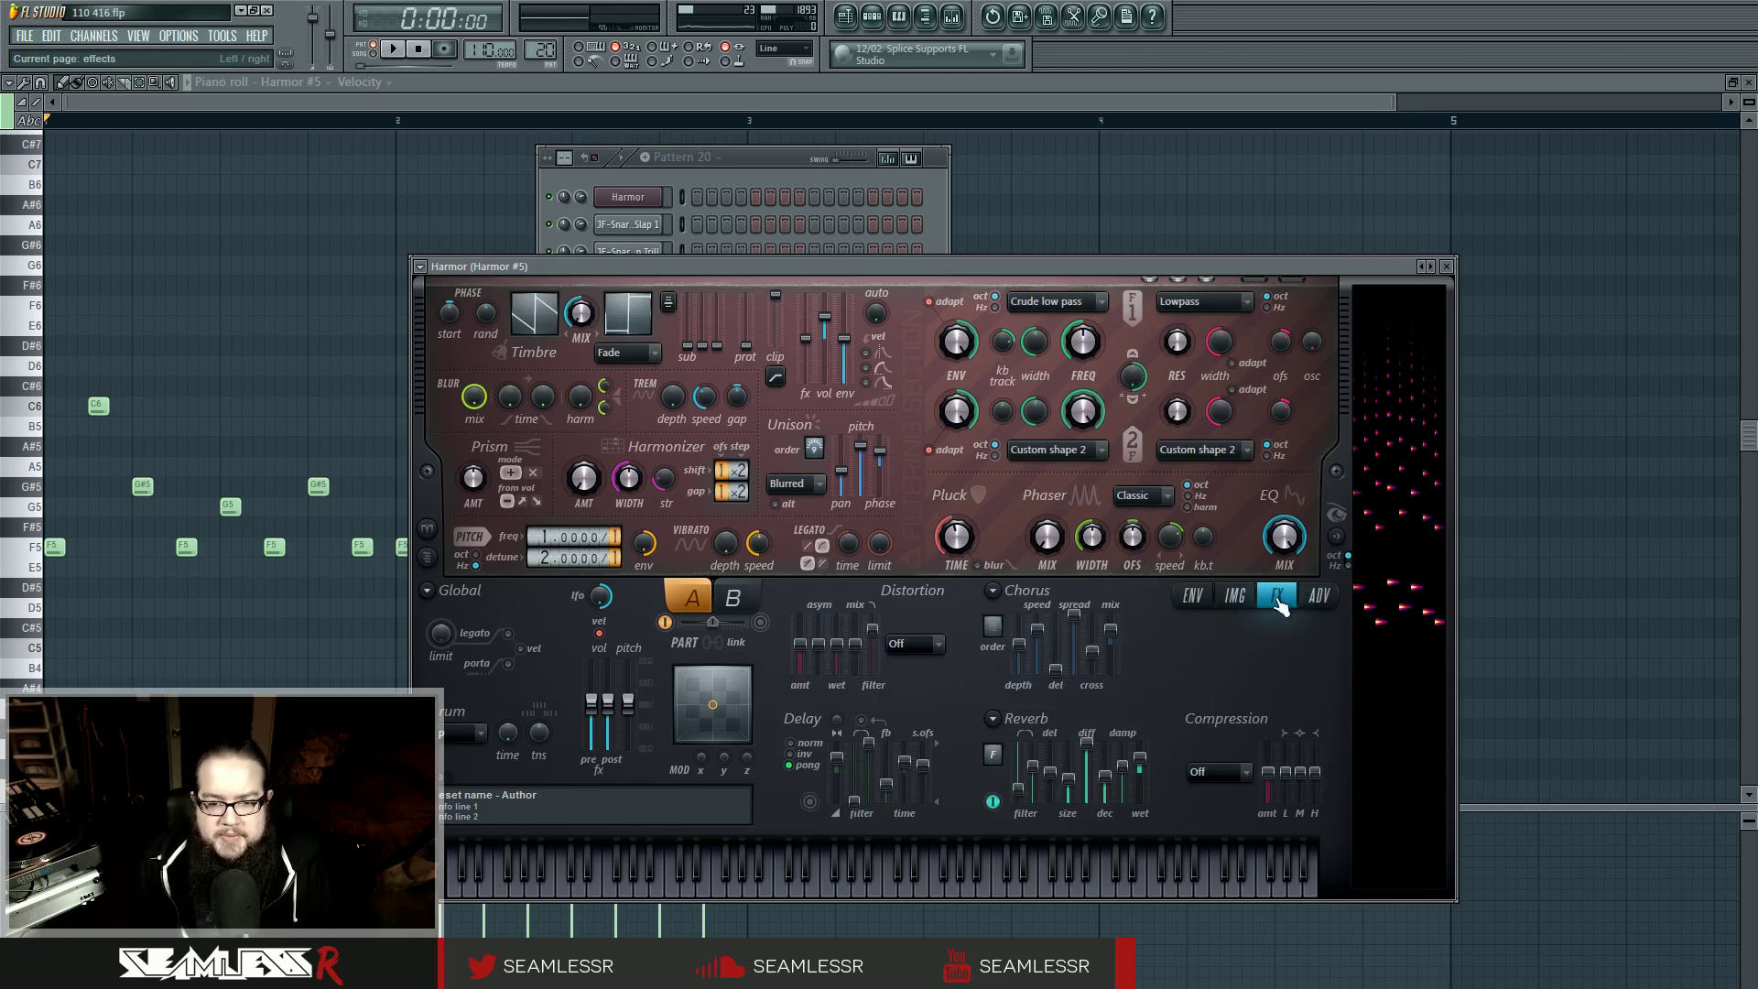
# Step: Show the mixer and play Pattern 20 to check the signal on its insert track
pyautogui.click(954, 17)
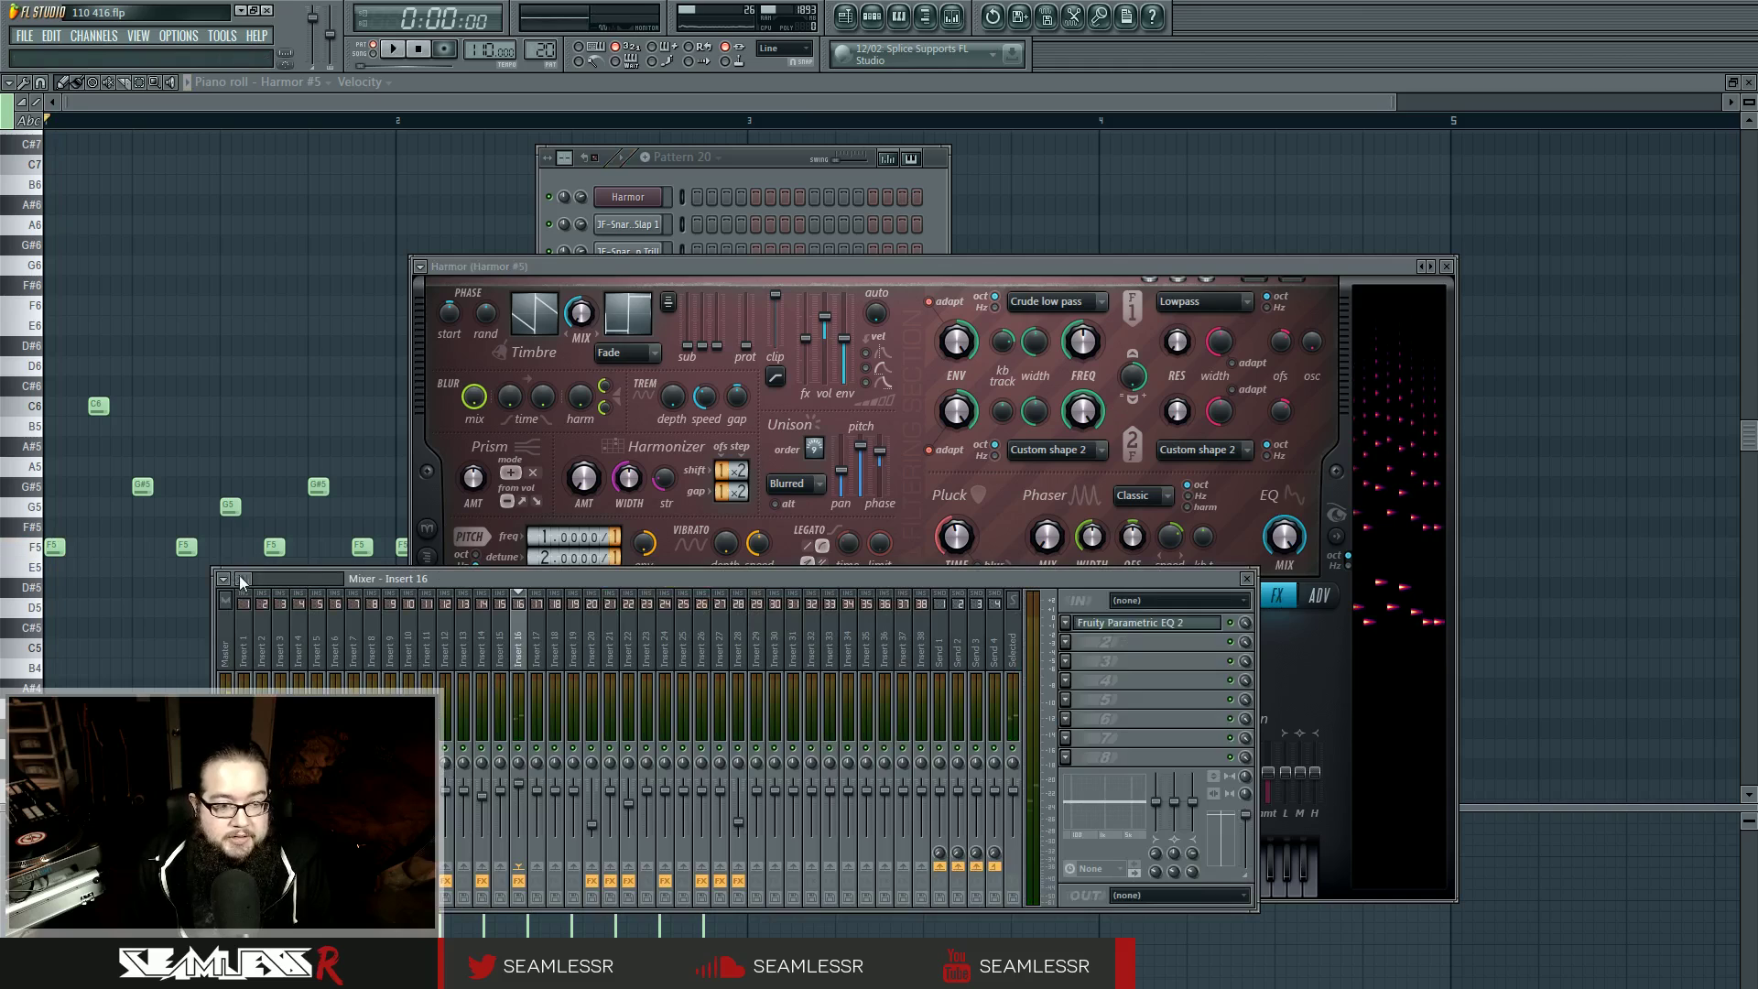
pyautogui.press('space')
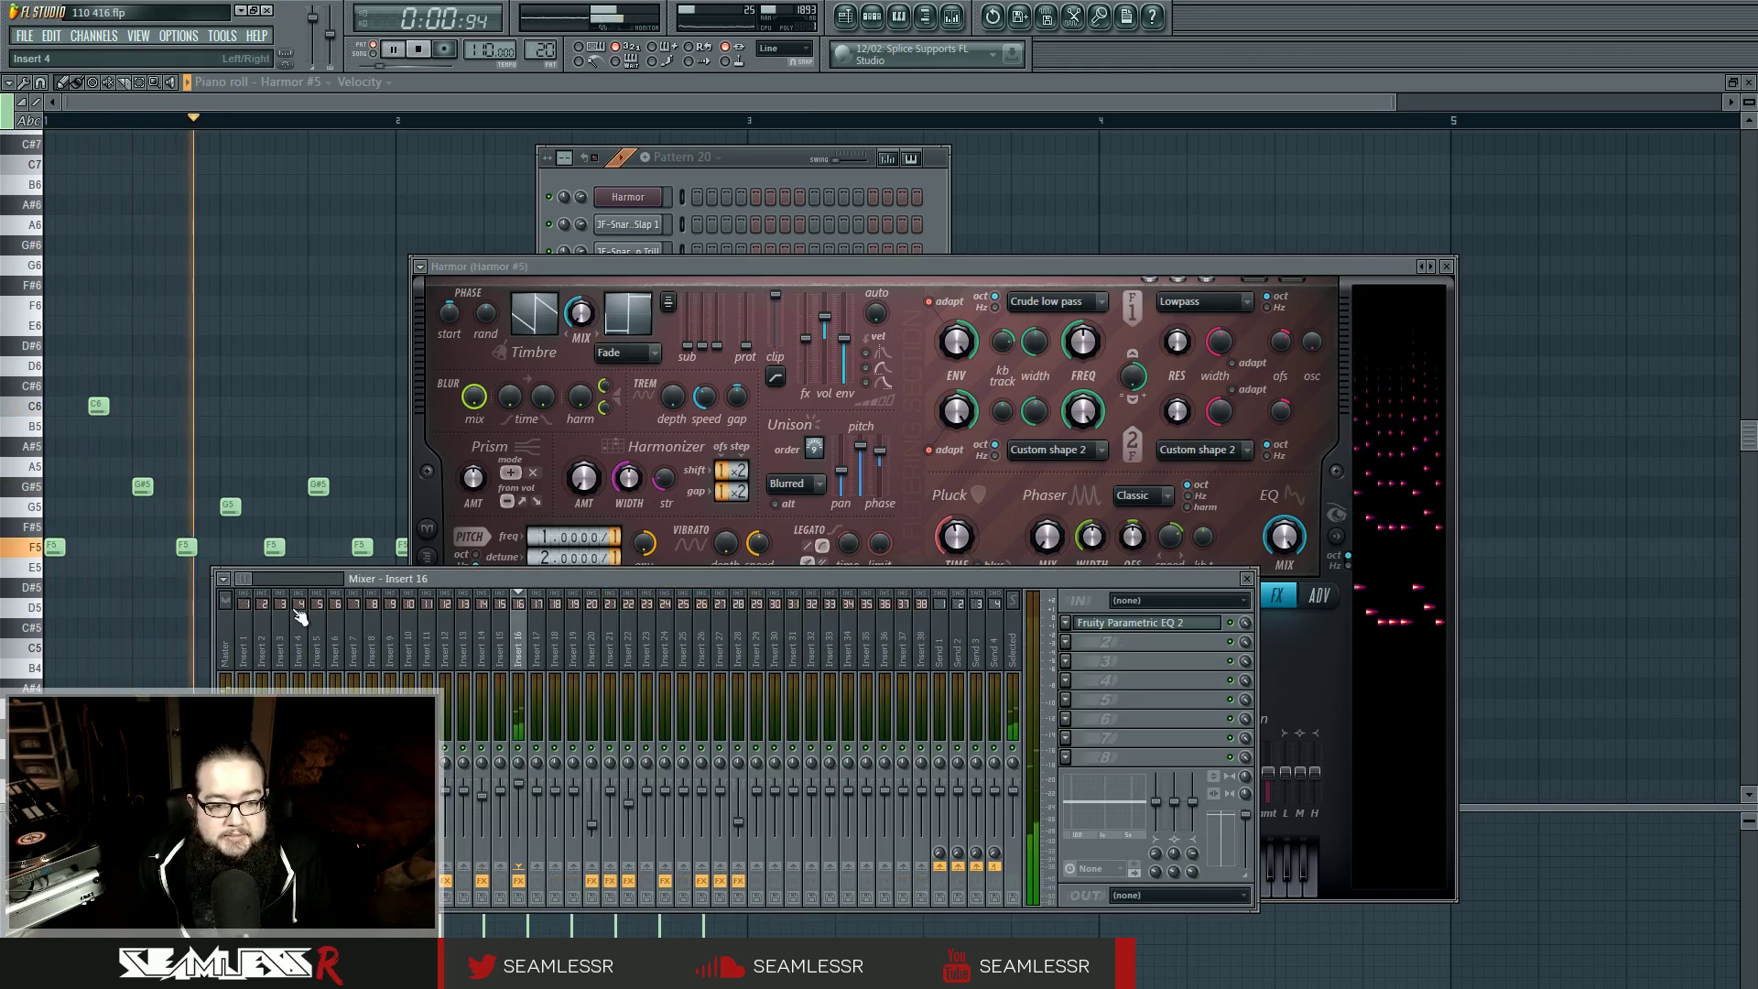
pyautogui.press('space')
pyautogui.click(777, 163)
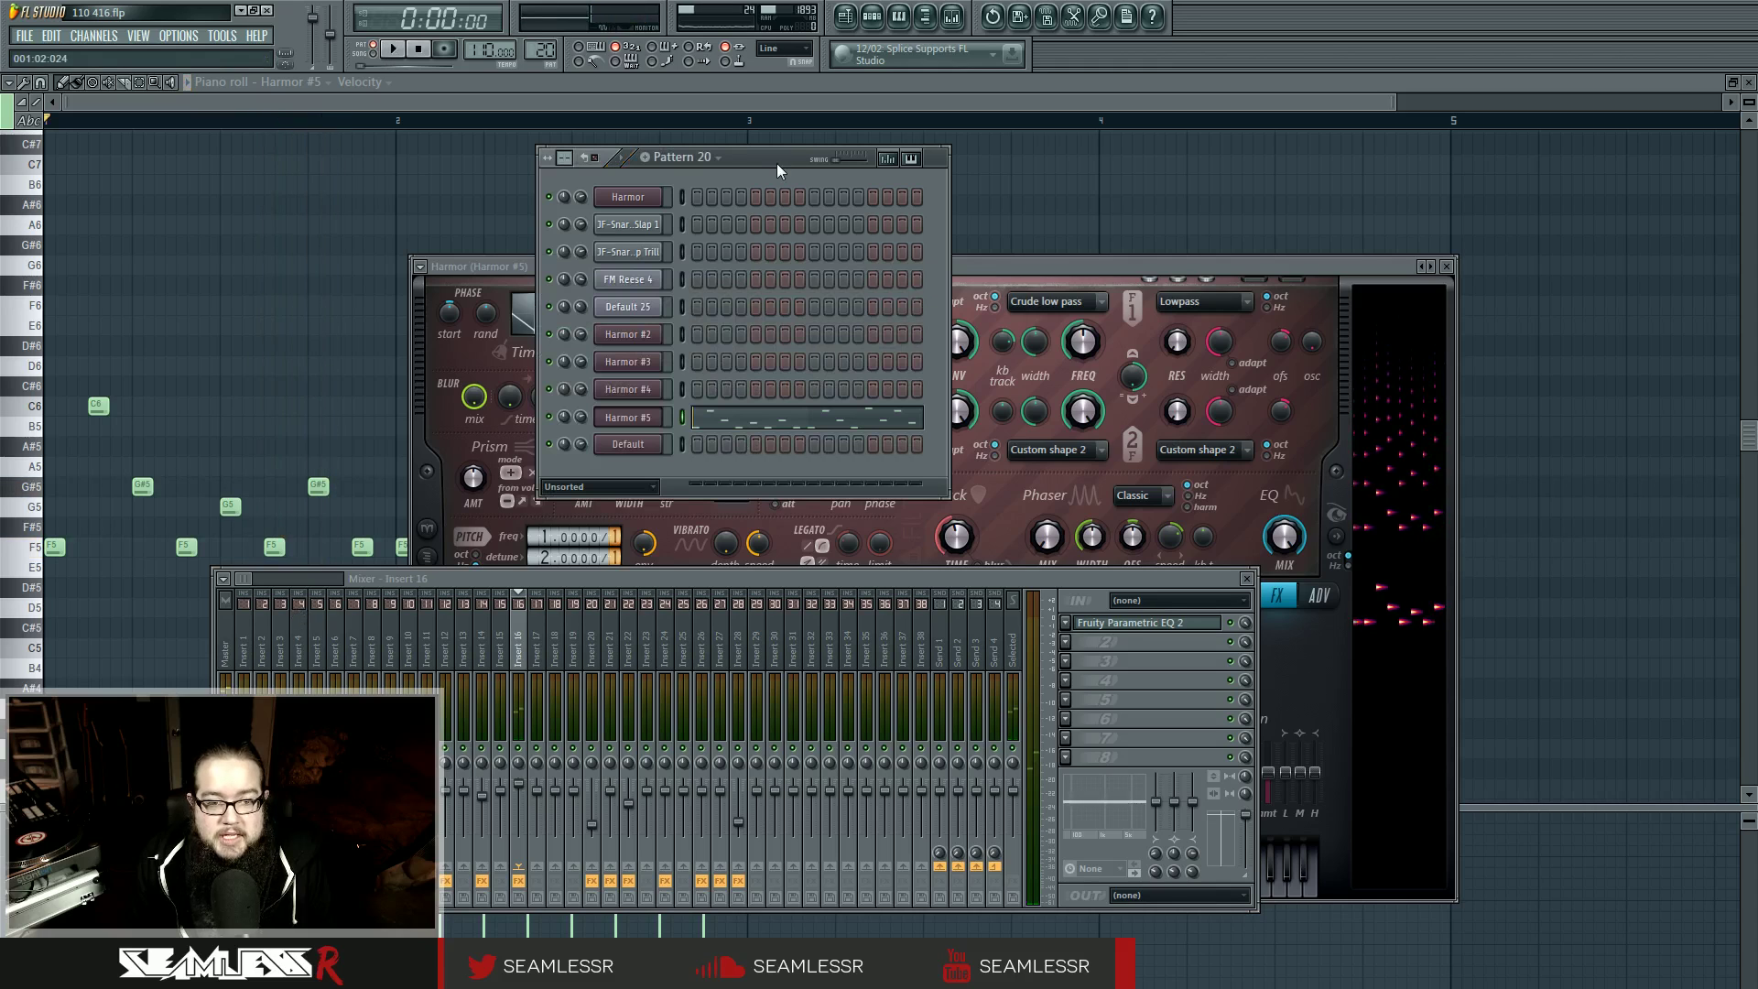
# Step: Return to Harmor #5 and display its Harmonic unison pitch envelope
pyautogui.click(1095, 261)
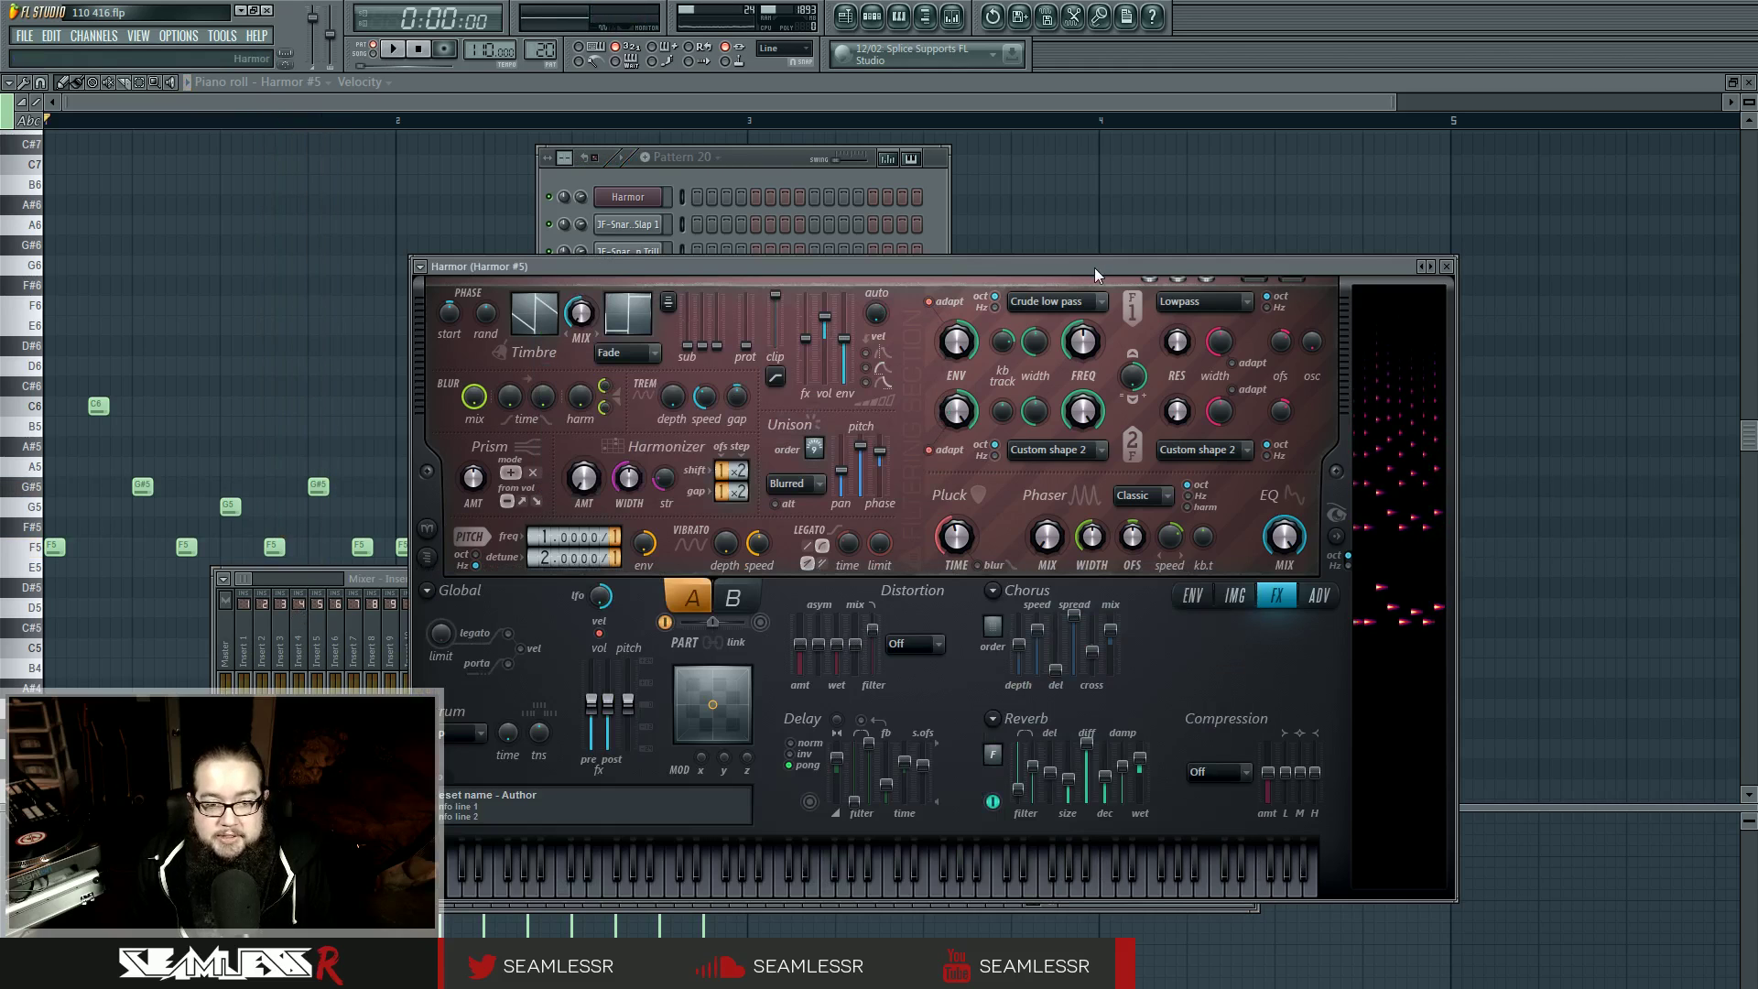
pyautogui.click(1192, 595)
pyautogui.click(861, 597)
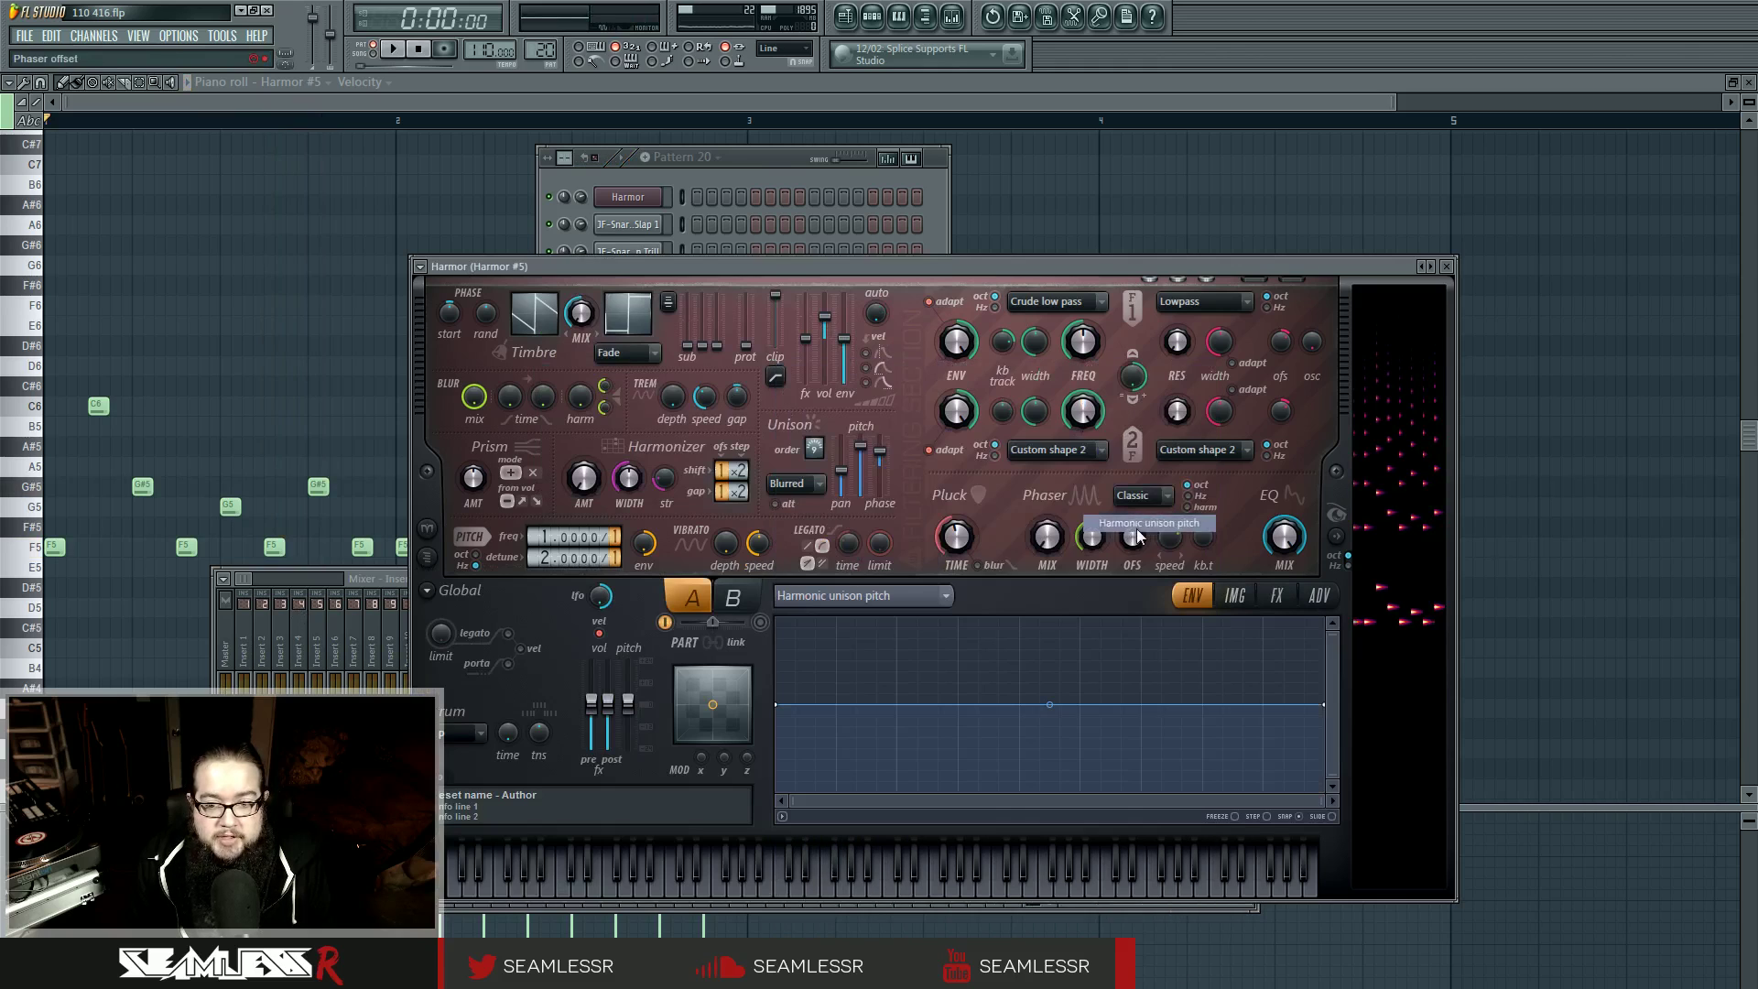
pyautogui.click(1140, 524)
# Step: Return to the playlist and play the song from about bar 6
pyautogui.click(783, 167)
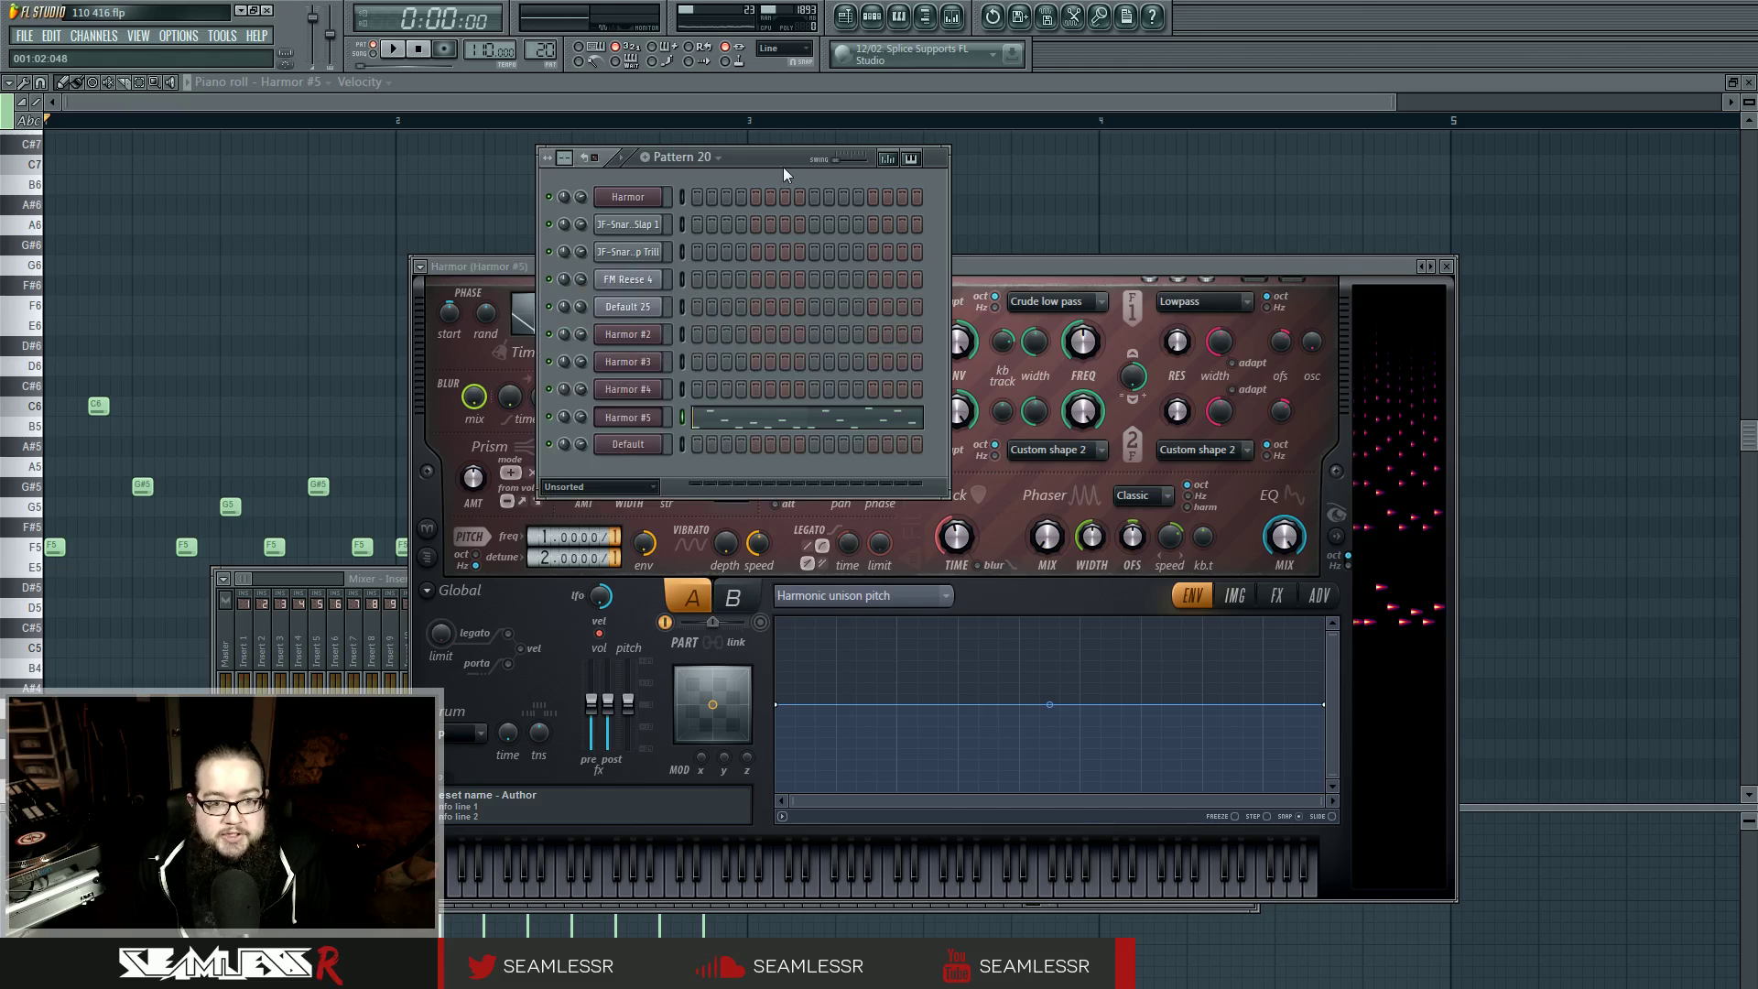
pyautogui.click(845, 15)
pyautogui.press('space')
pyautogui.click(323, 119)
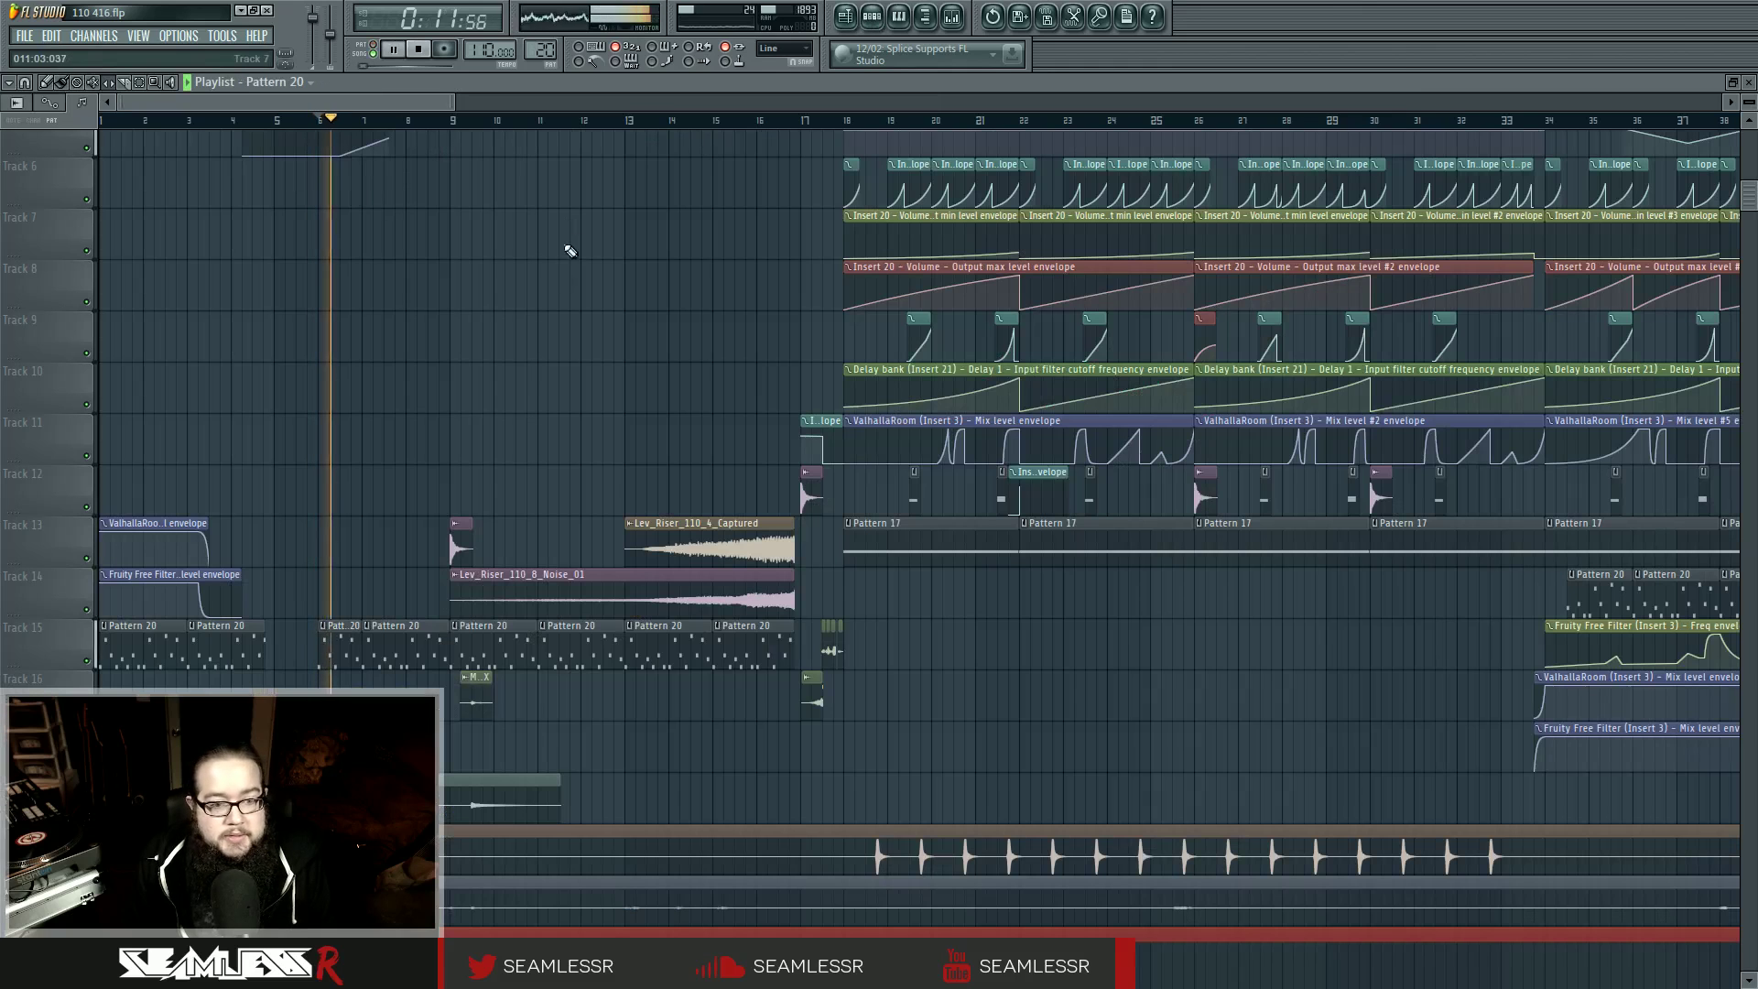
pyautogui.scroll(-3, 738, 257)
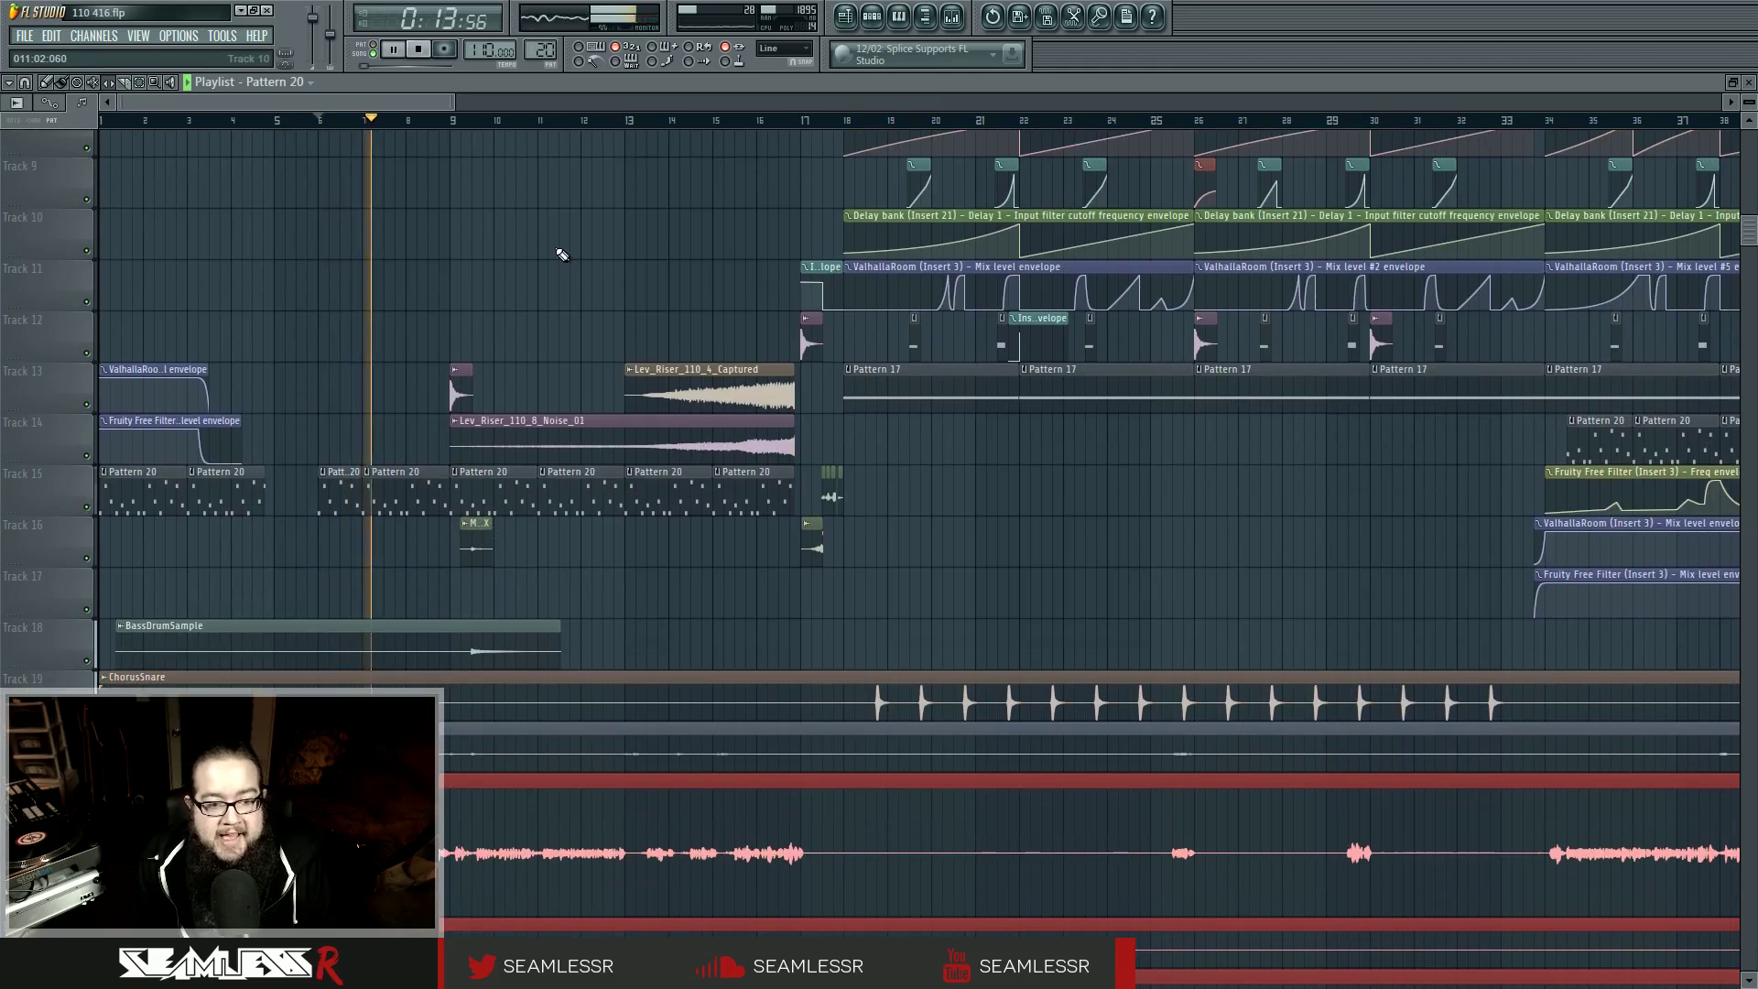
pyautogui.press('space')
# Step: Place the playhead at bar 17 and play the passage containing the short dragged sample clips
pyautogui.scroll(-4, 531, 457)
pyautogui.scroll(7, 503, 653)
pyautogui.scroll(-4, 504, 654)
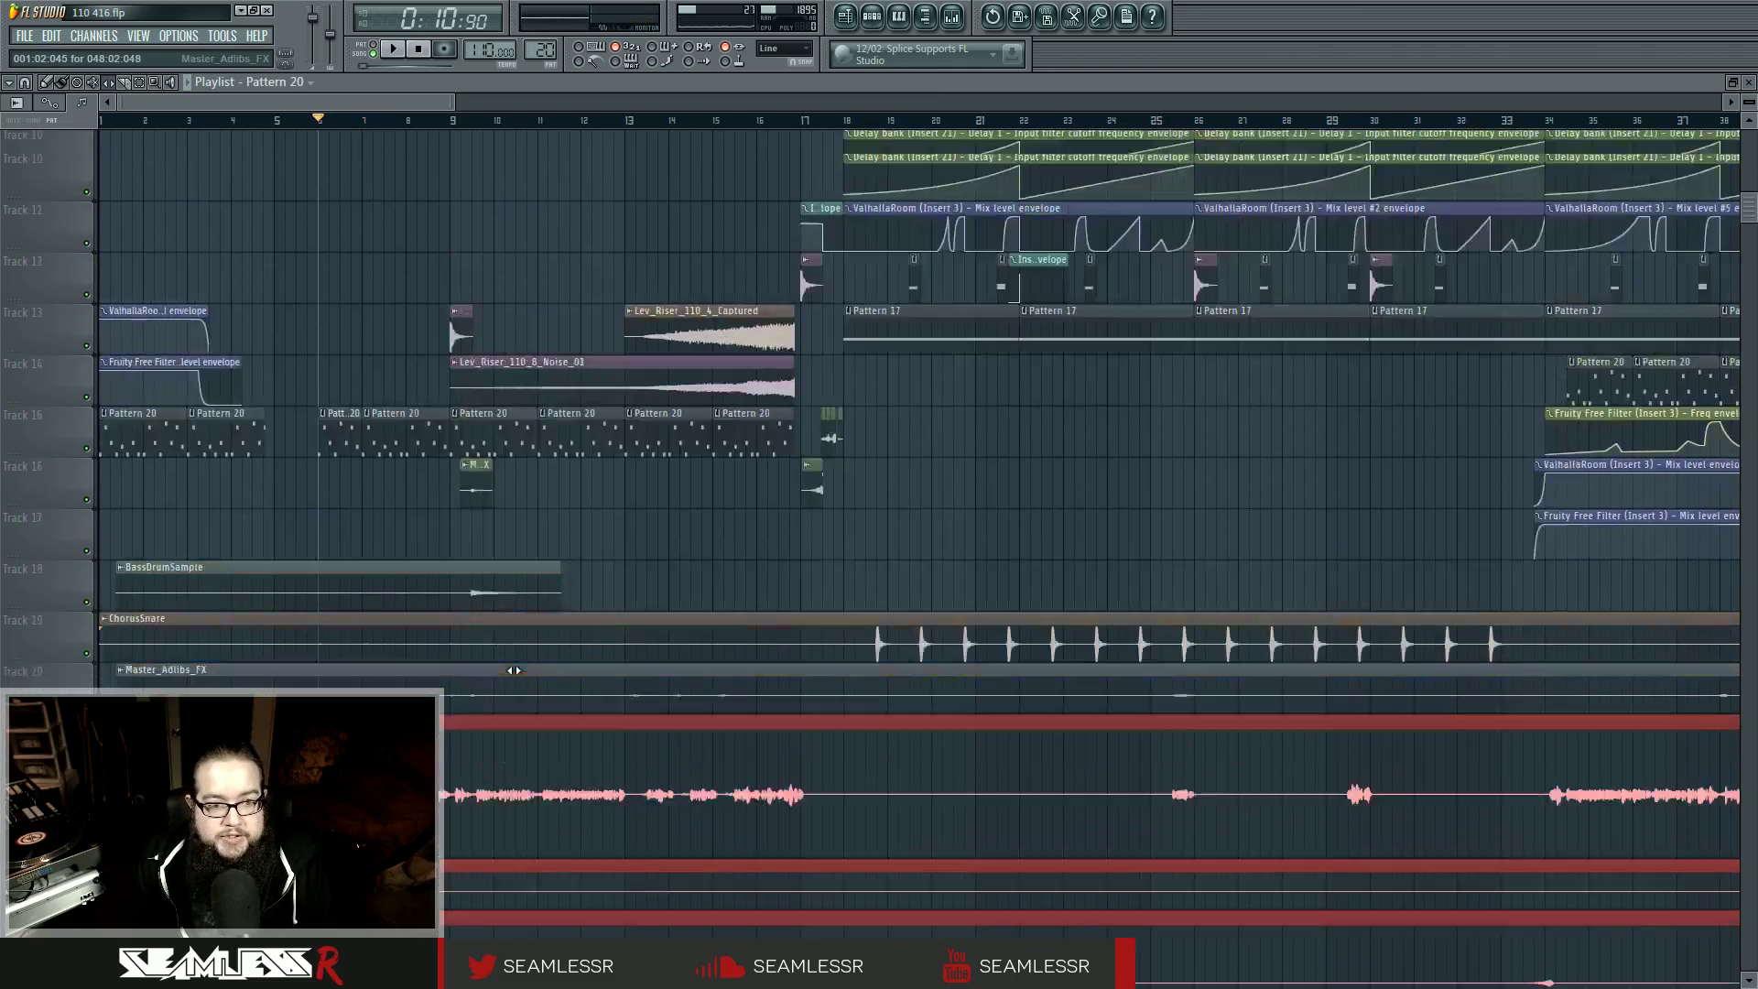
pyautogui.scroll(7, 504, 654)
pyautogui.moveTo(698, 664); pyautogui.dragTo(713, 737)
pyautogui.click(657, 594)
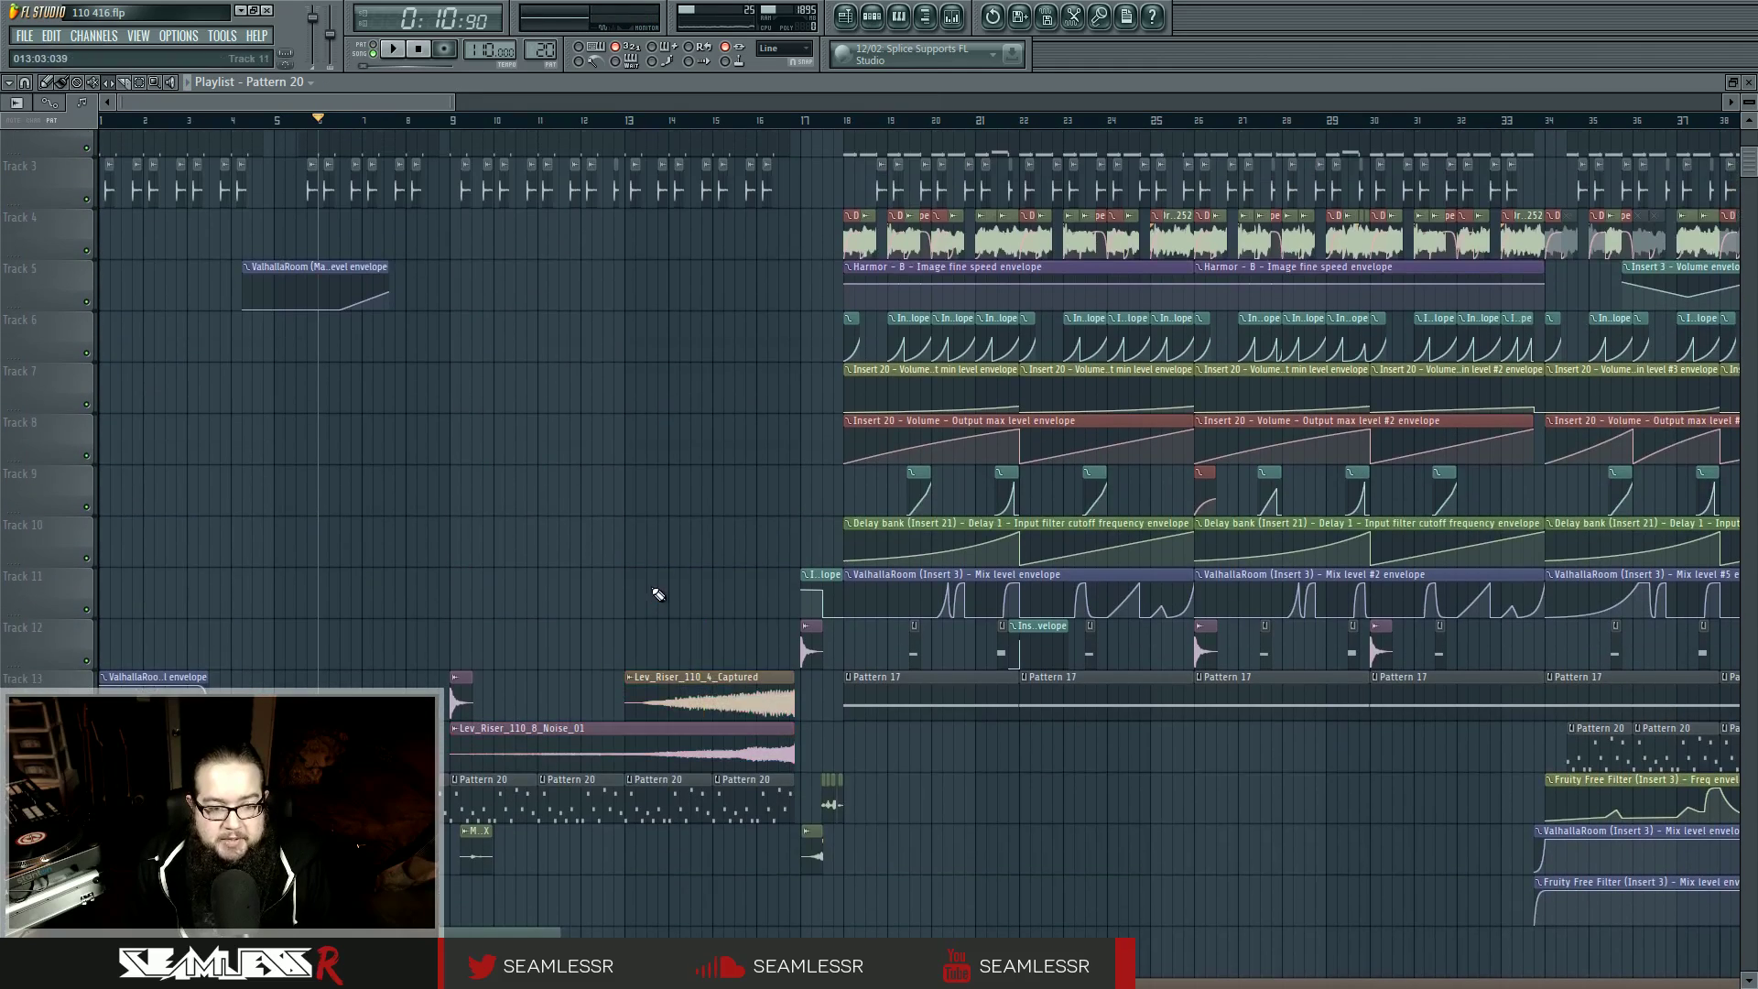
pyautogui.moveTo(712, 121); pyautogui.dragTo(798, 122)
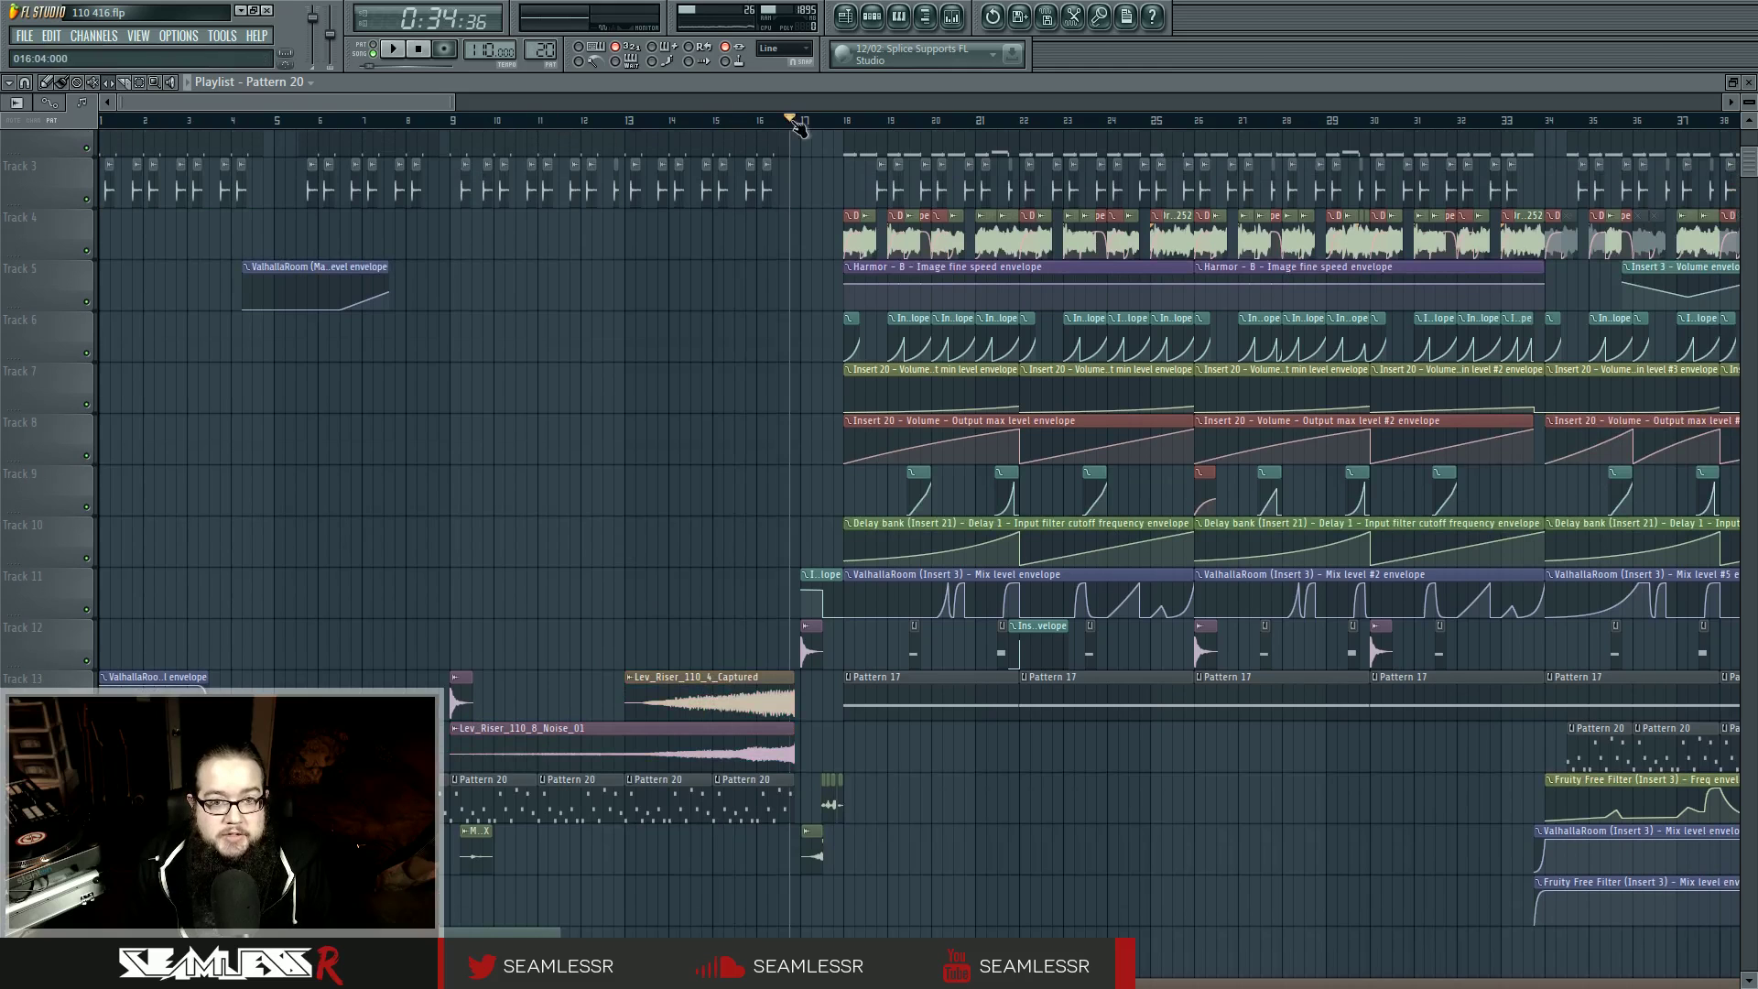
pyautogui.scroll(5, 813, 868)
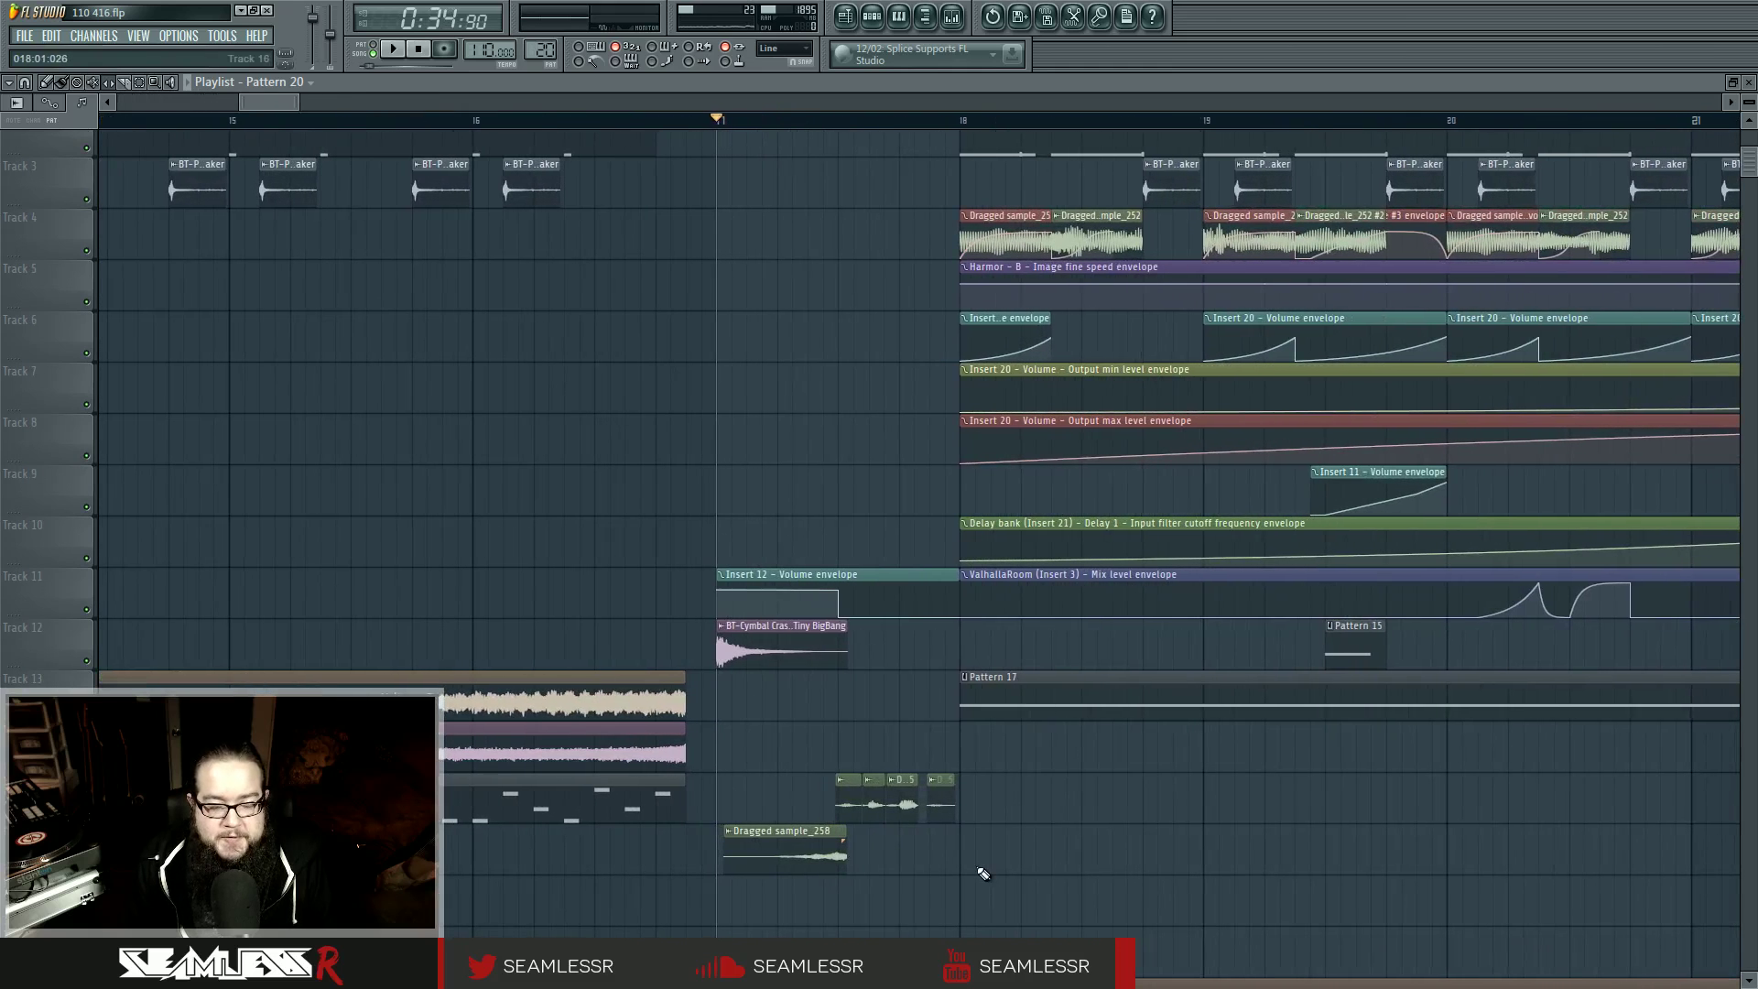
pyautogui.press('space')
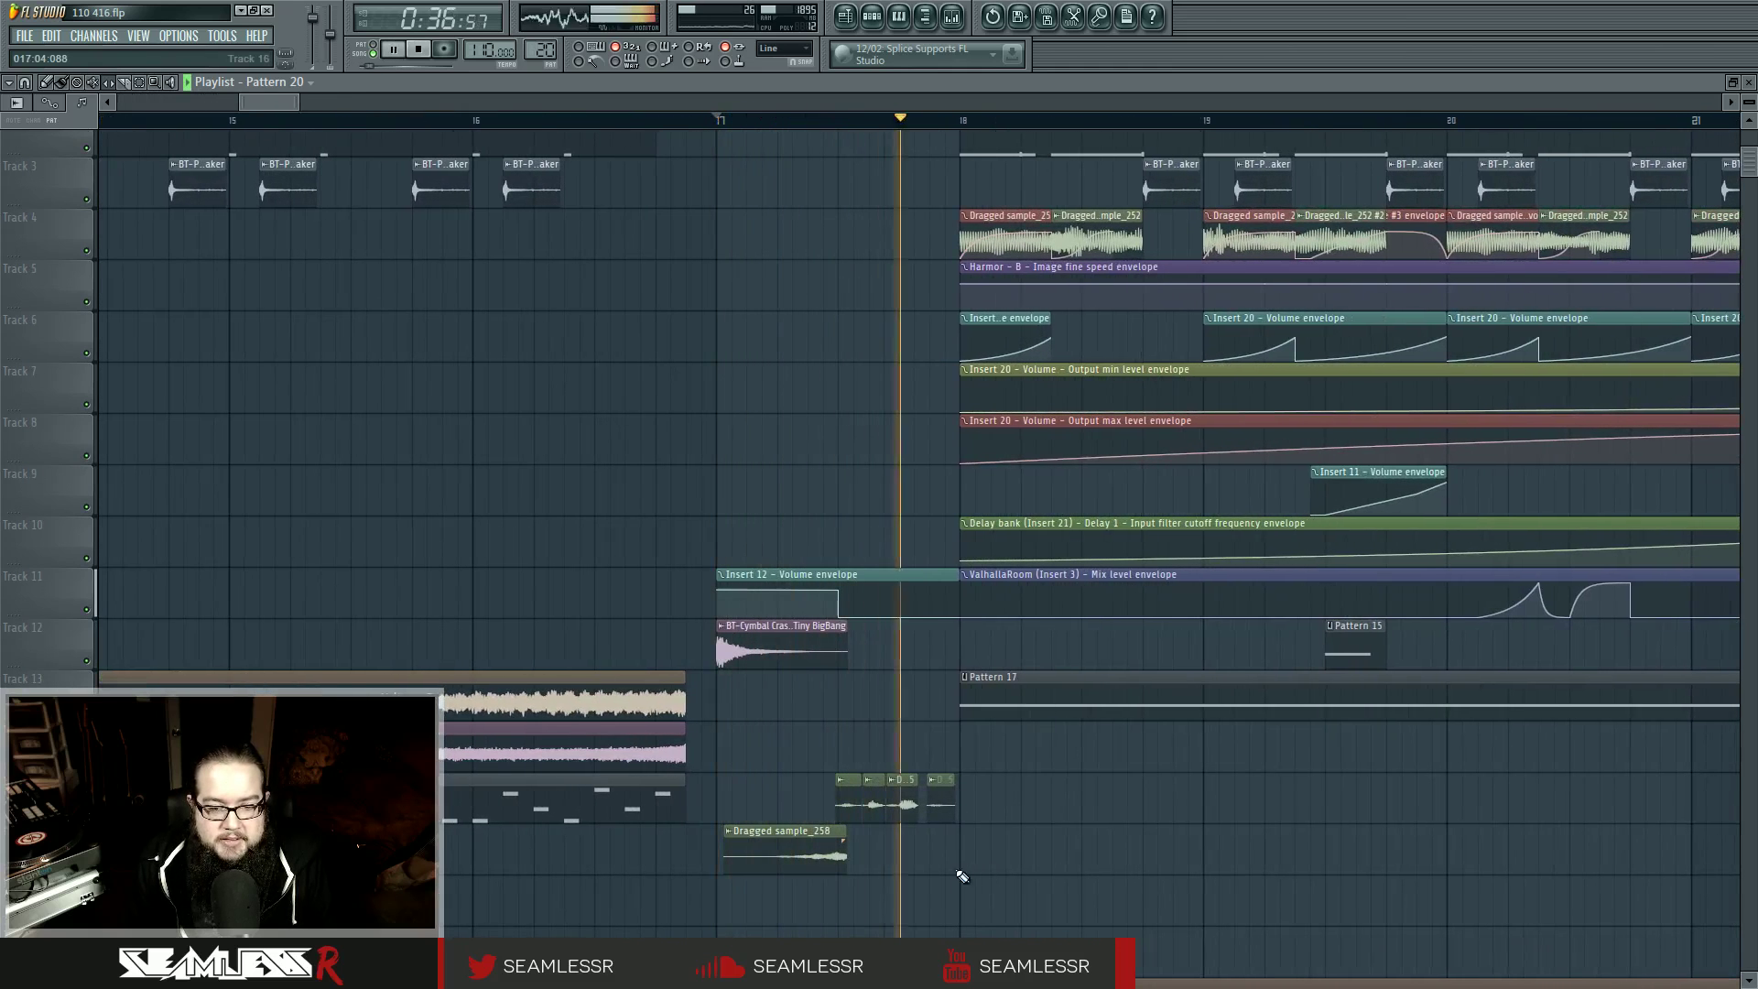
pyautogui.press('space')
# Step: Preview the Dragged sample_255 clip from its channel settings and show the file browser
pyautogui.doubleClick(843, 801)
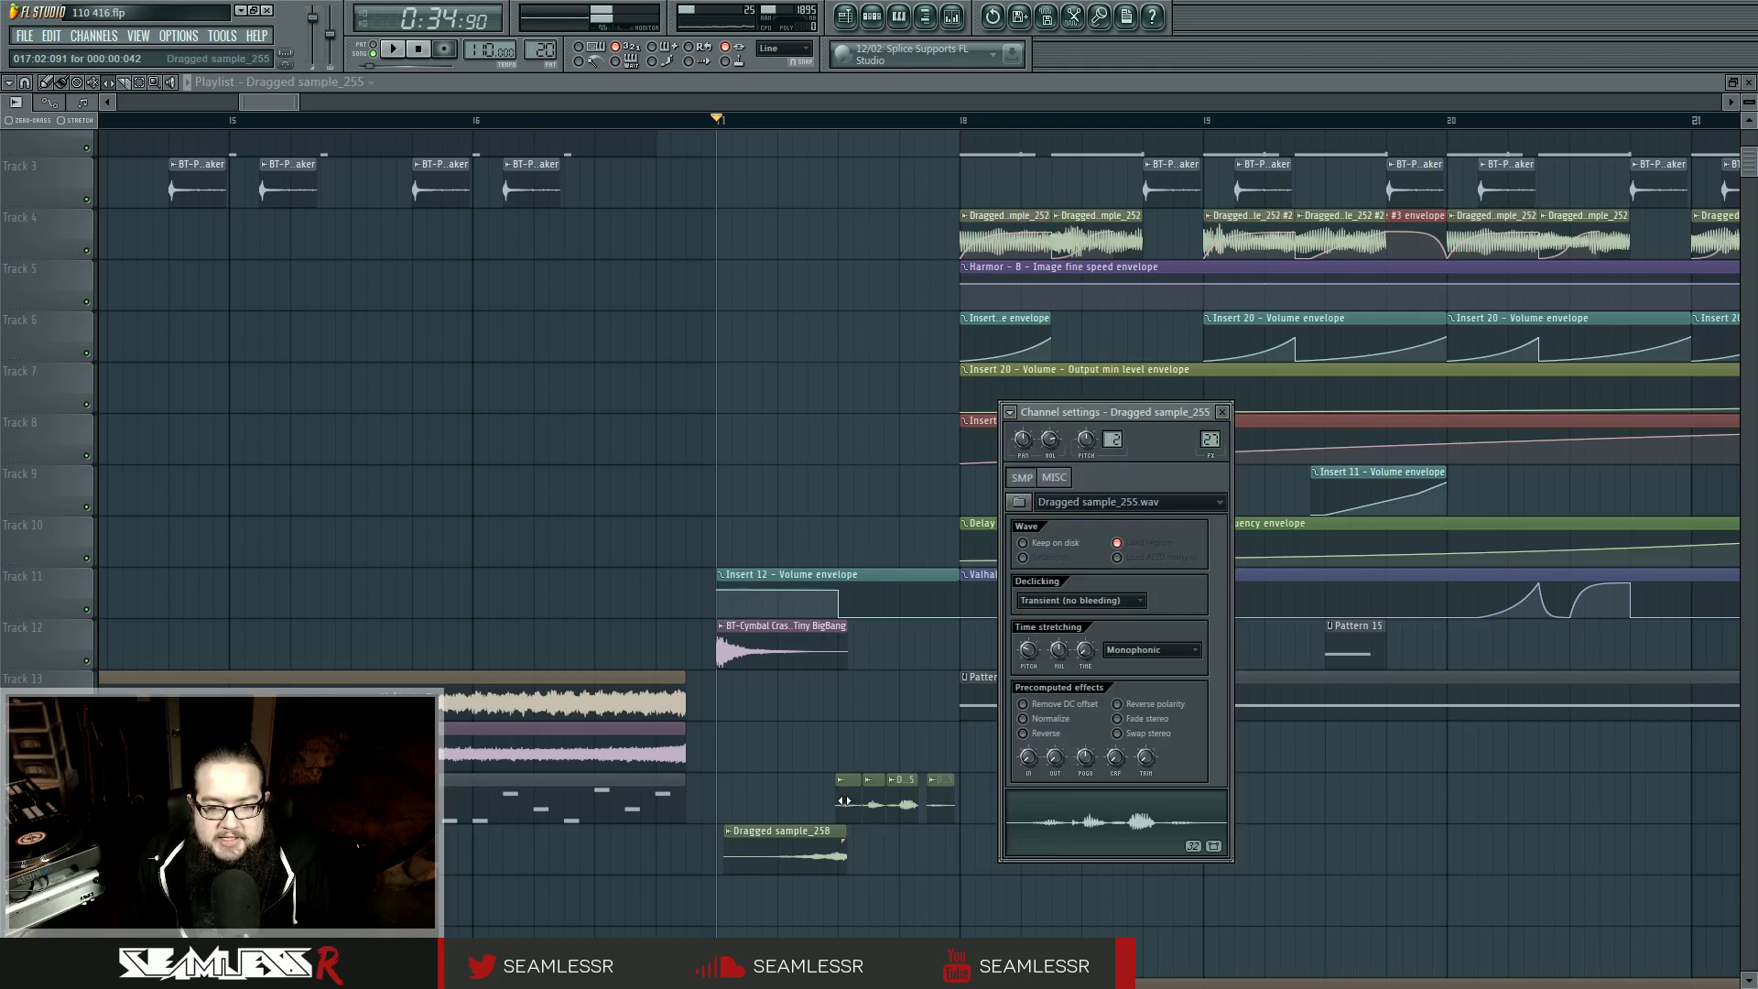
pyautogui.click(1091, 824)
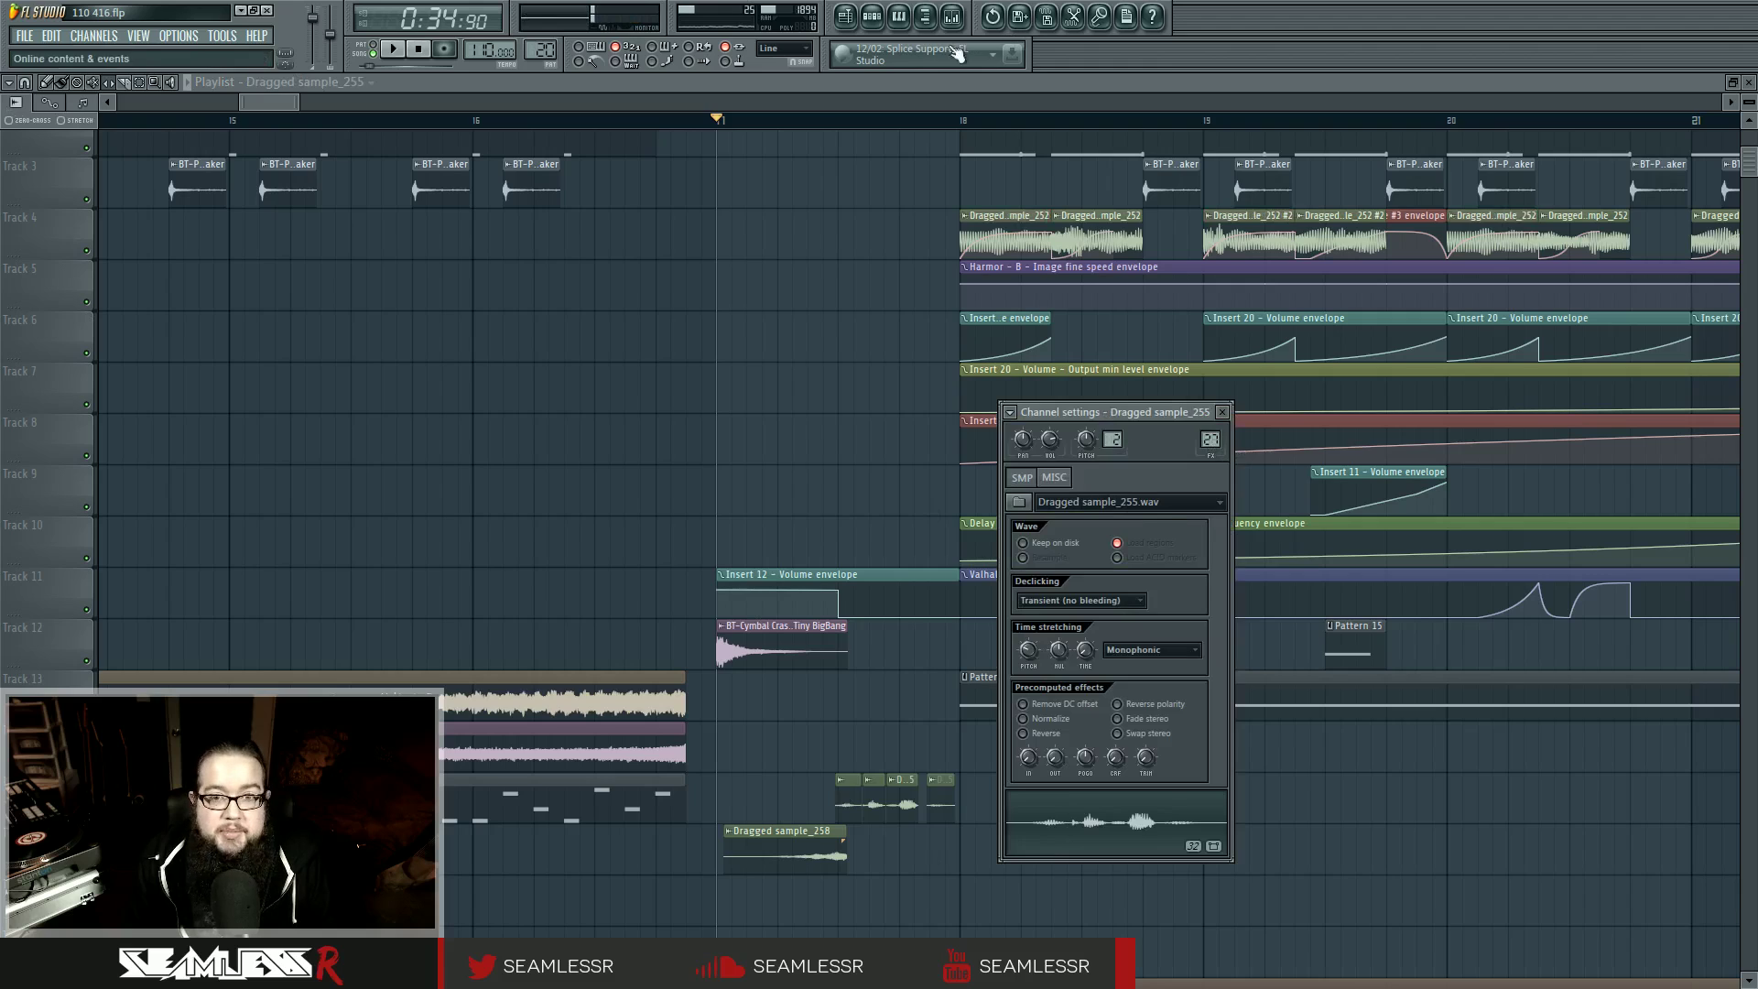
pyautogui.click(928, 19)
# Step: Open the mixer track assigned to Dragged sample_255 and check its Edison effect
pyautogui.doubleClick(1379, 440)
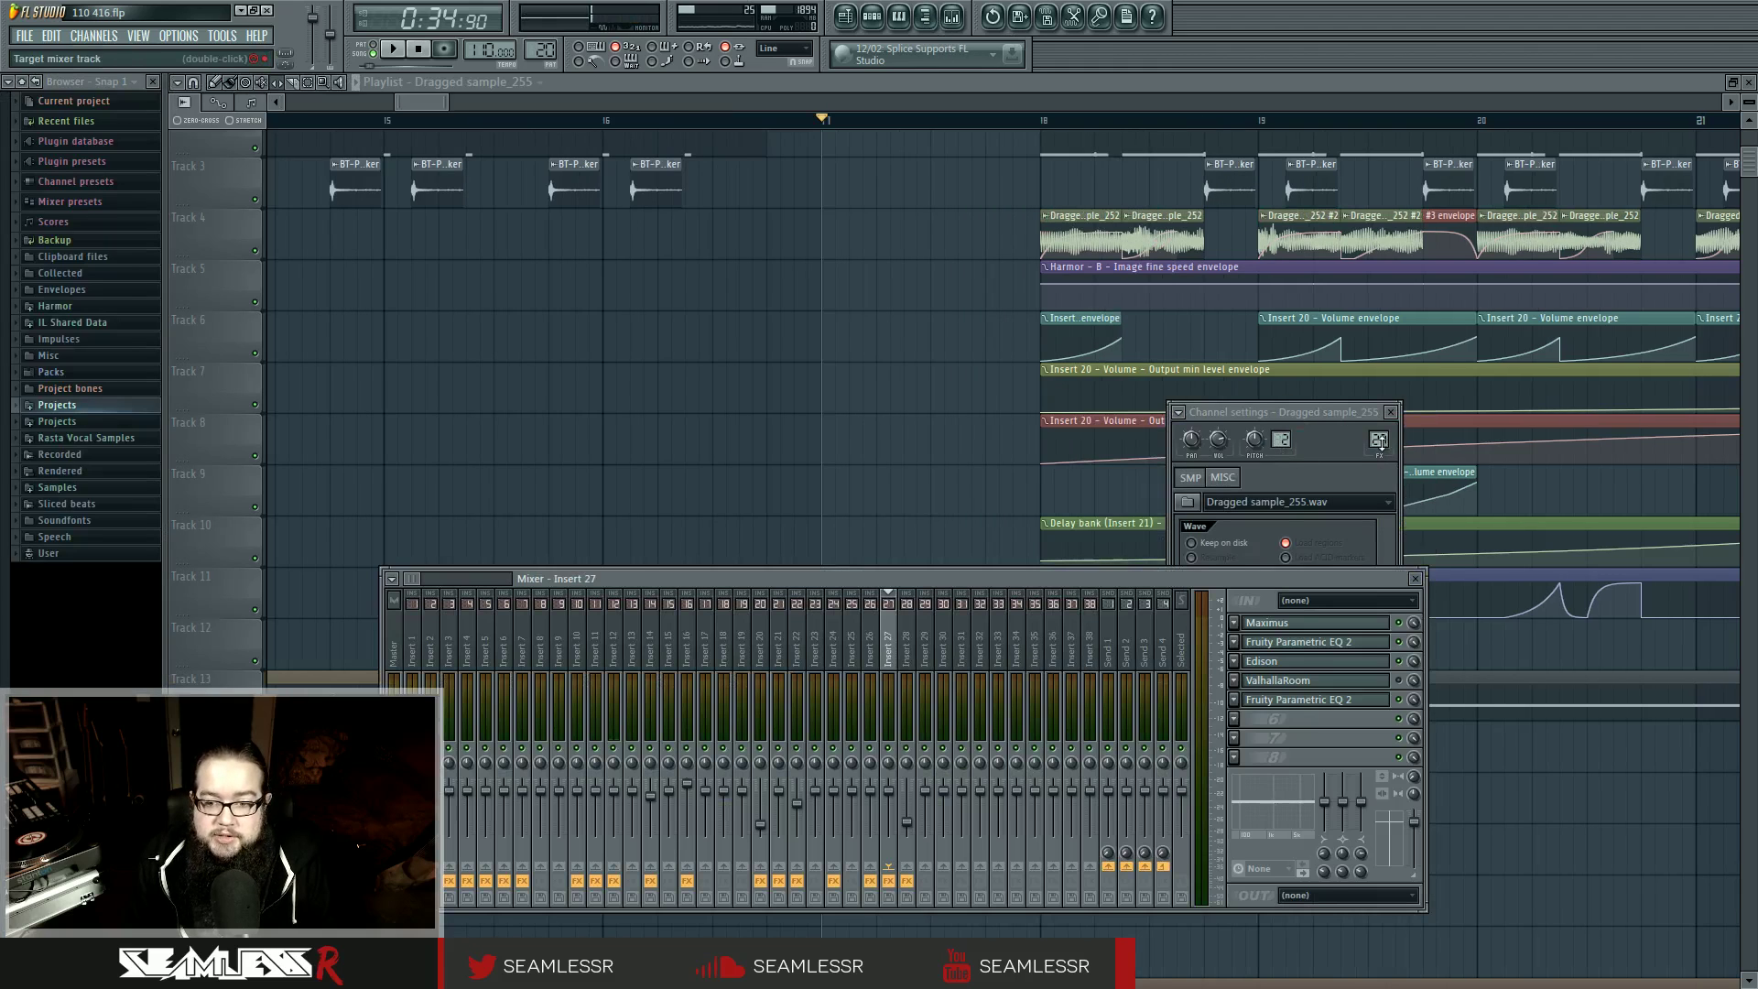
pyautogui.click(1298, 661)
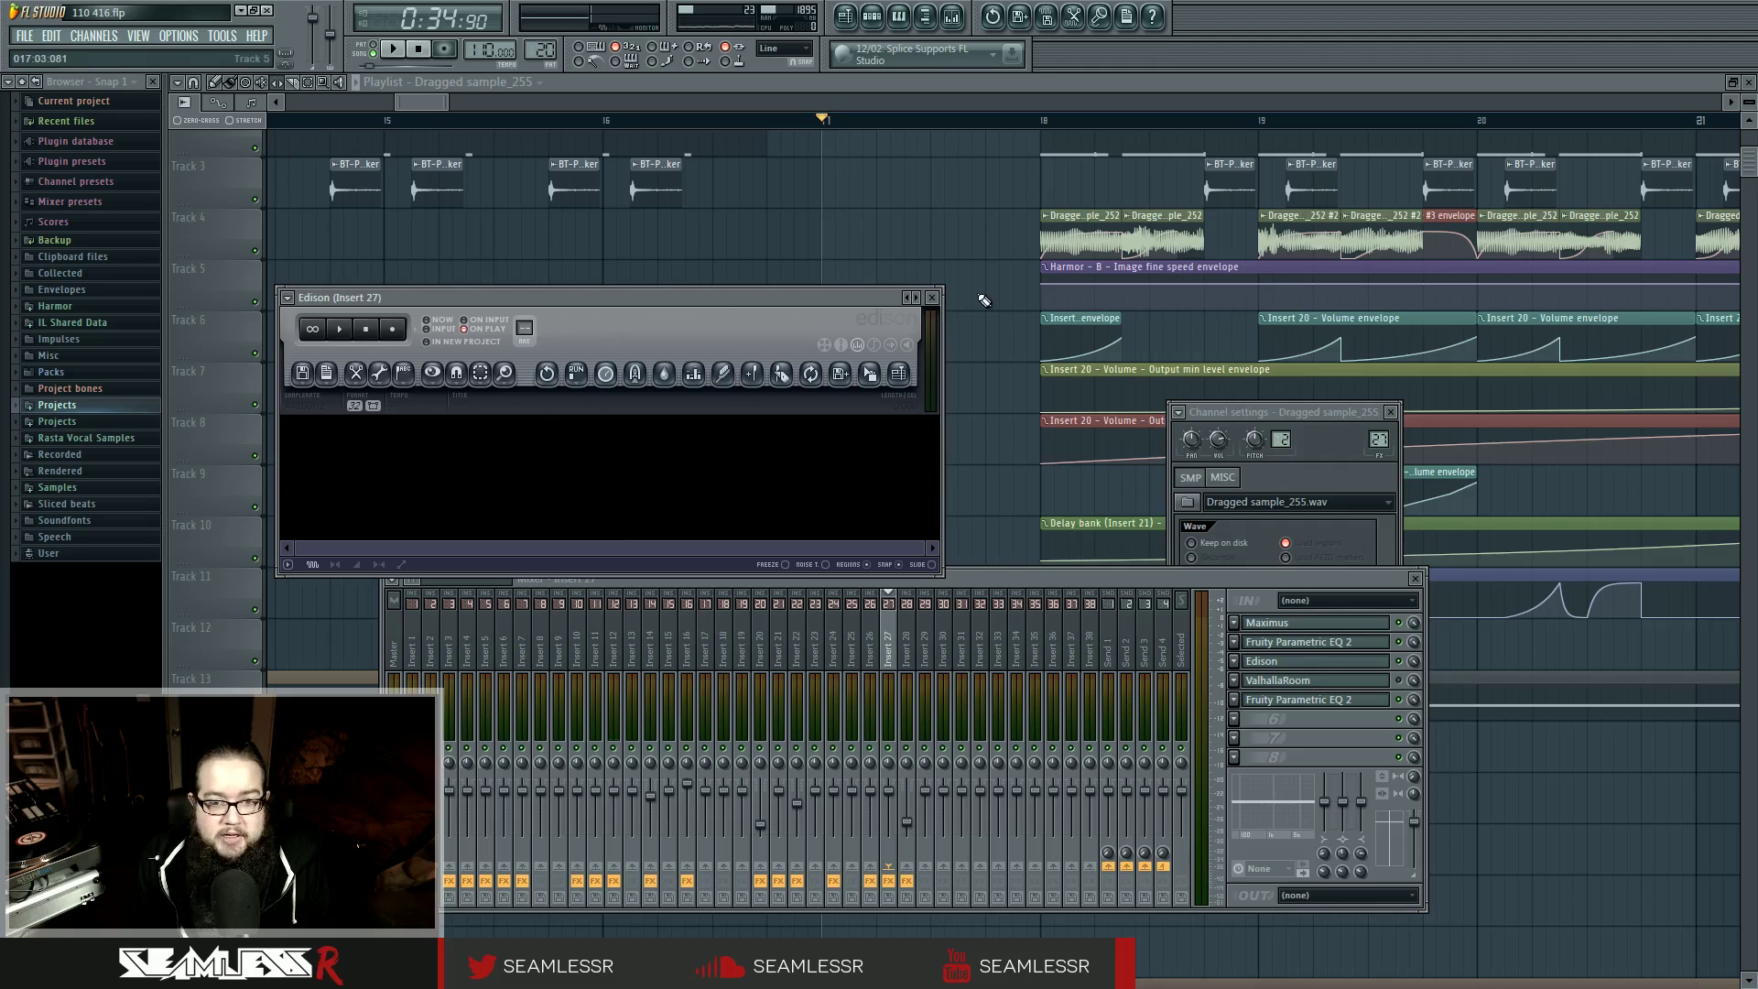
pyautogui.click(1053, 431)
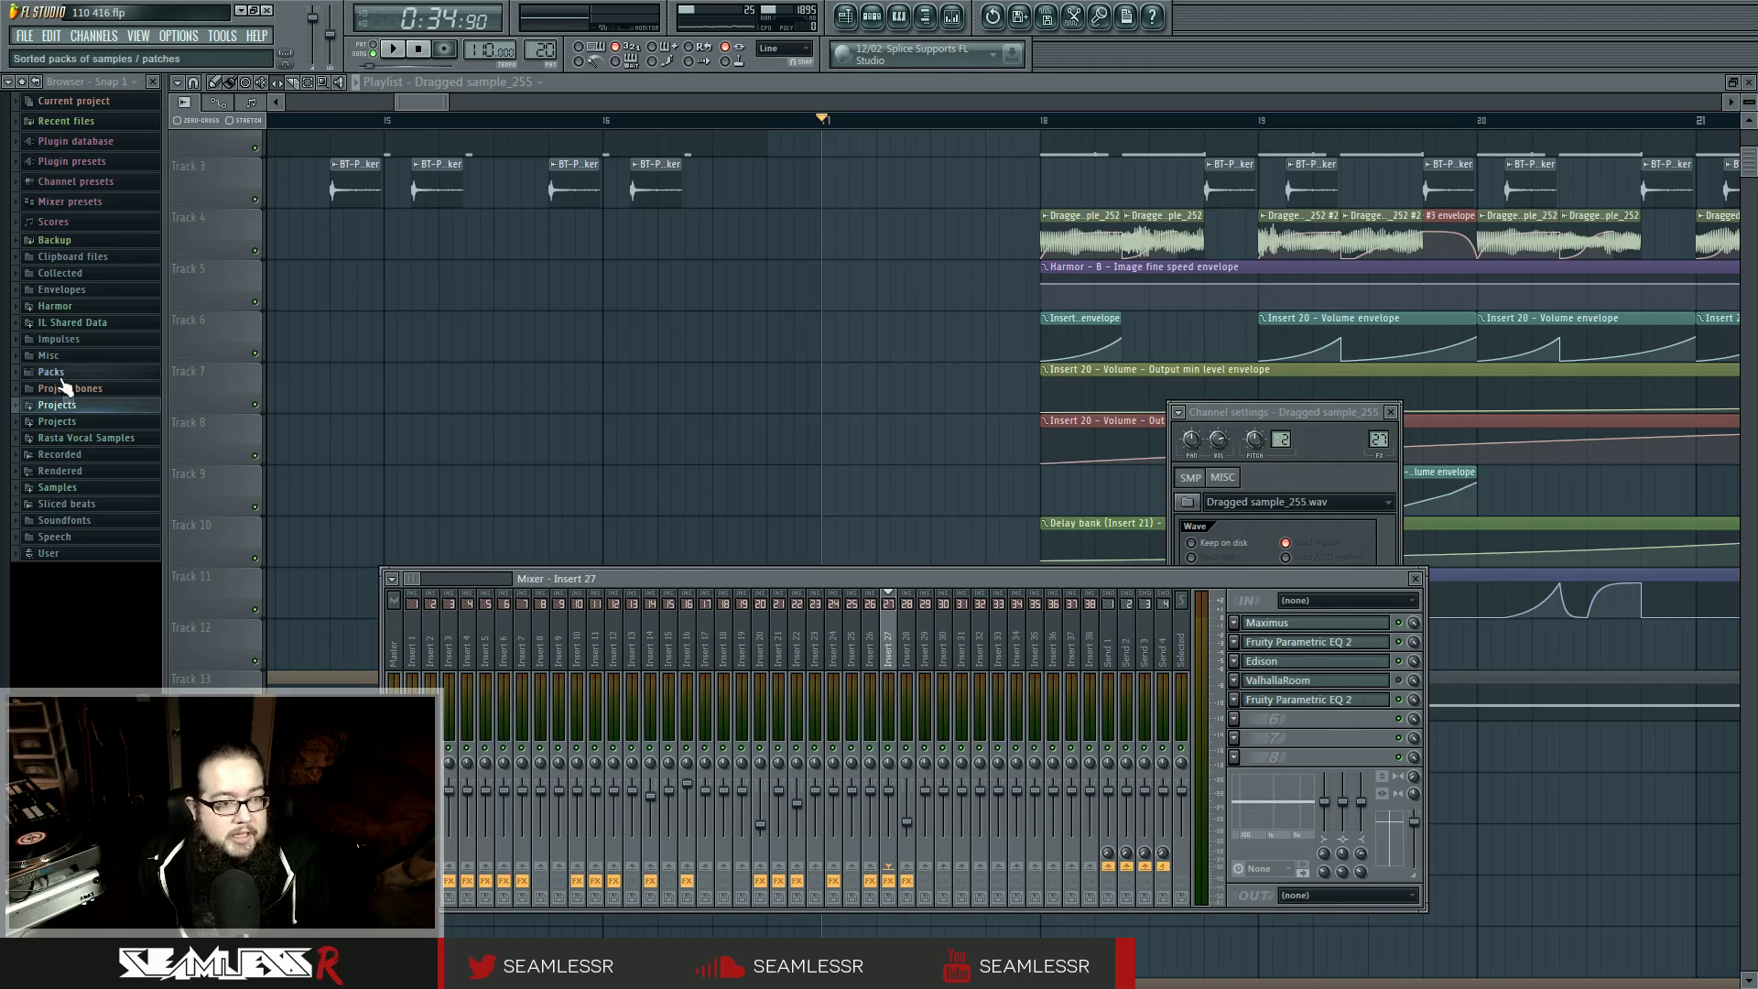
# Step: Open the Harmor #6 channel and audition its resynthesized sample at several different pitches
pyautogui.click(870, 16)
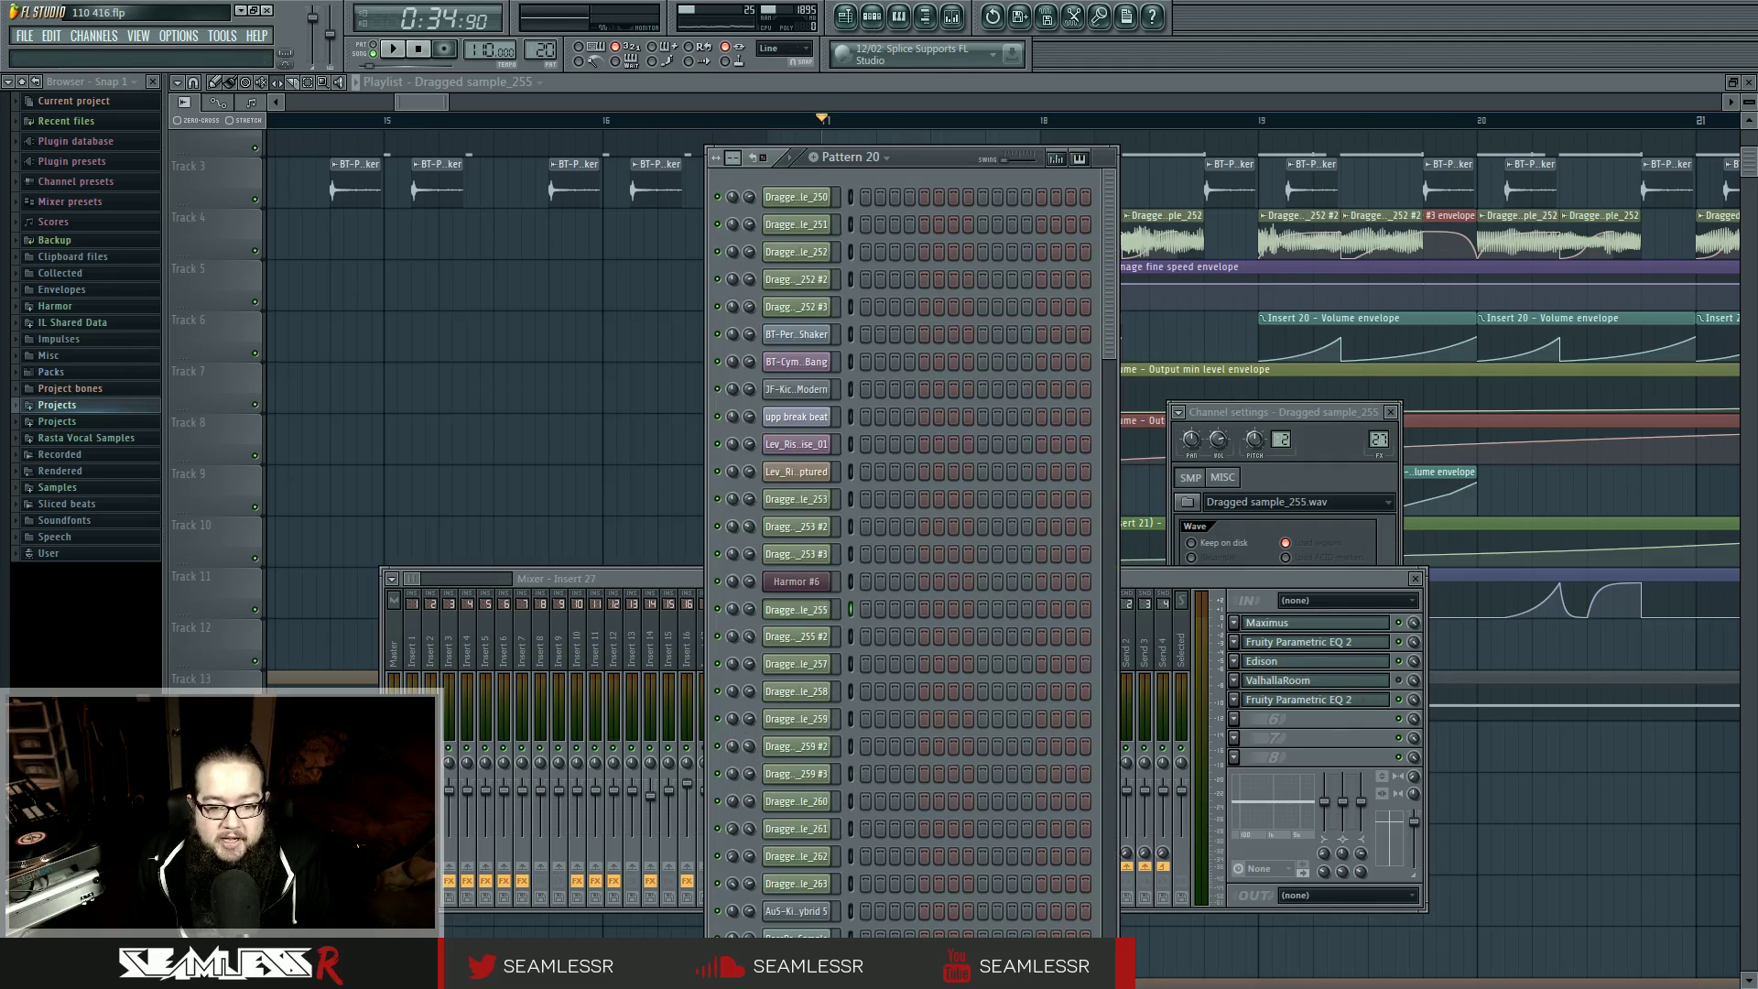
pyautogui.click(796, 581)
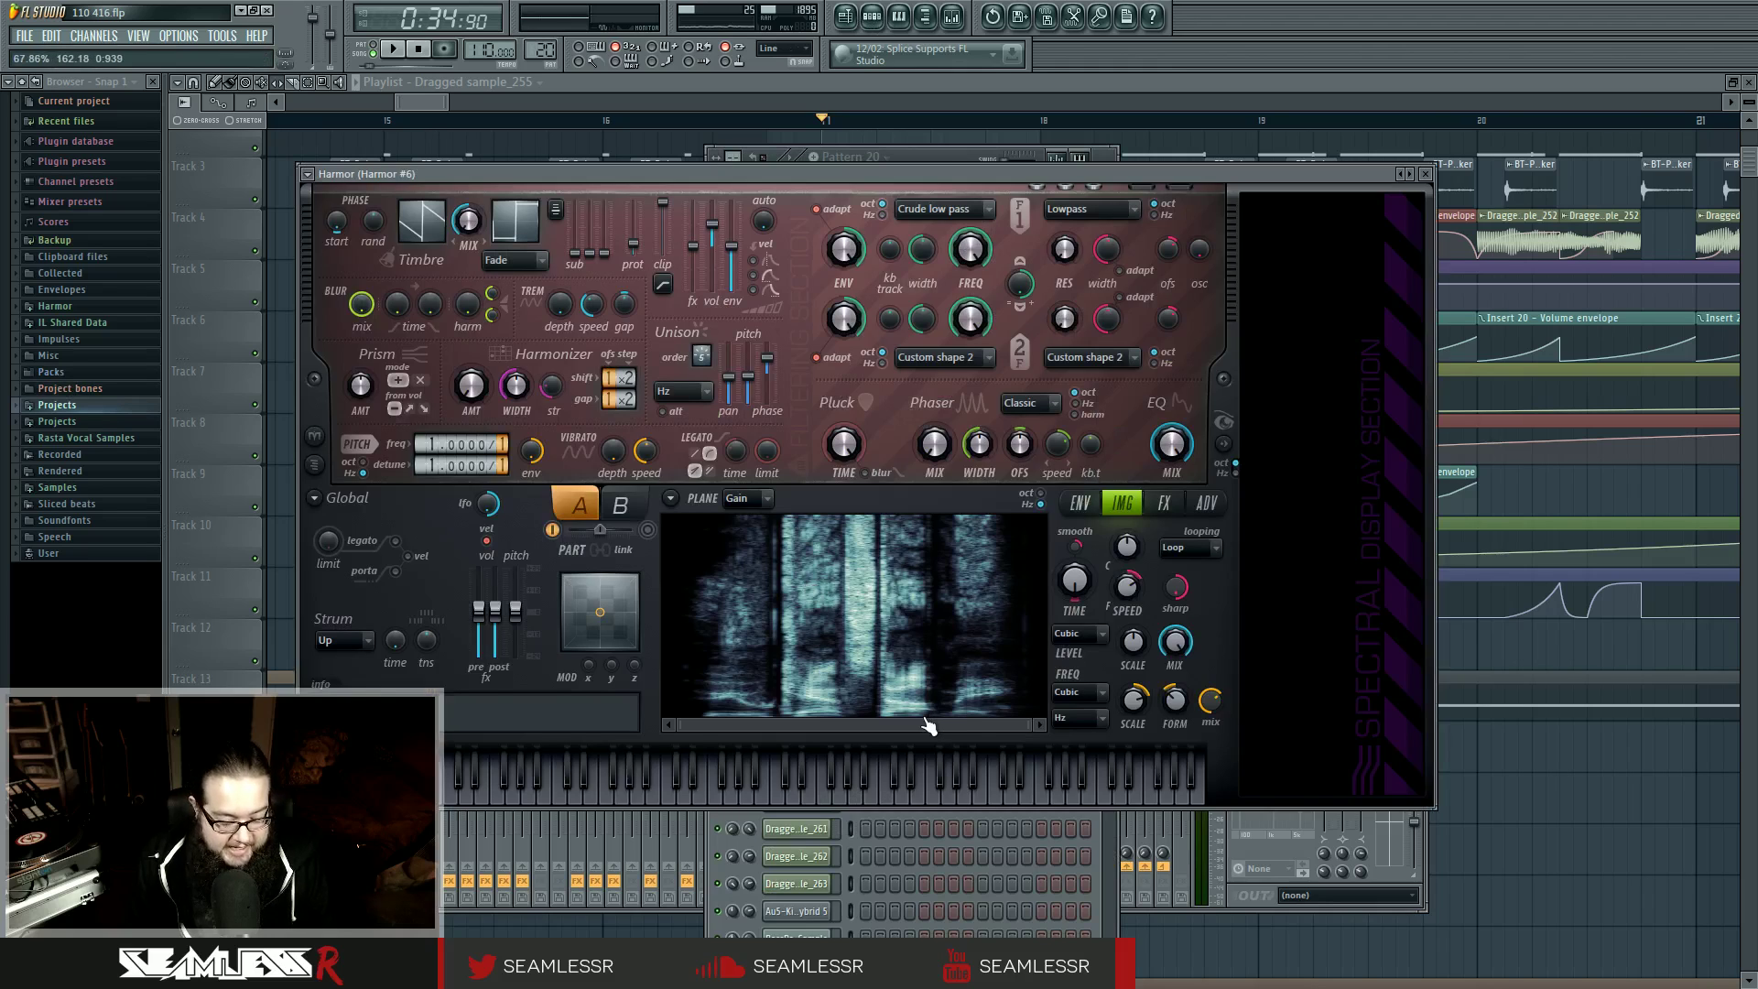
pyautogui.click(774, 780)
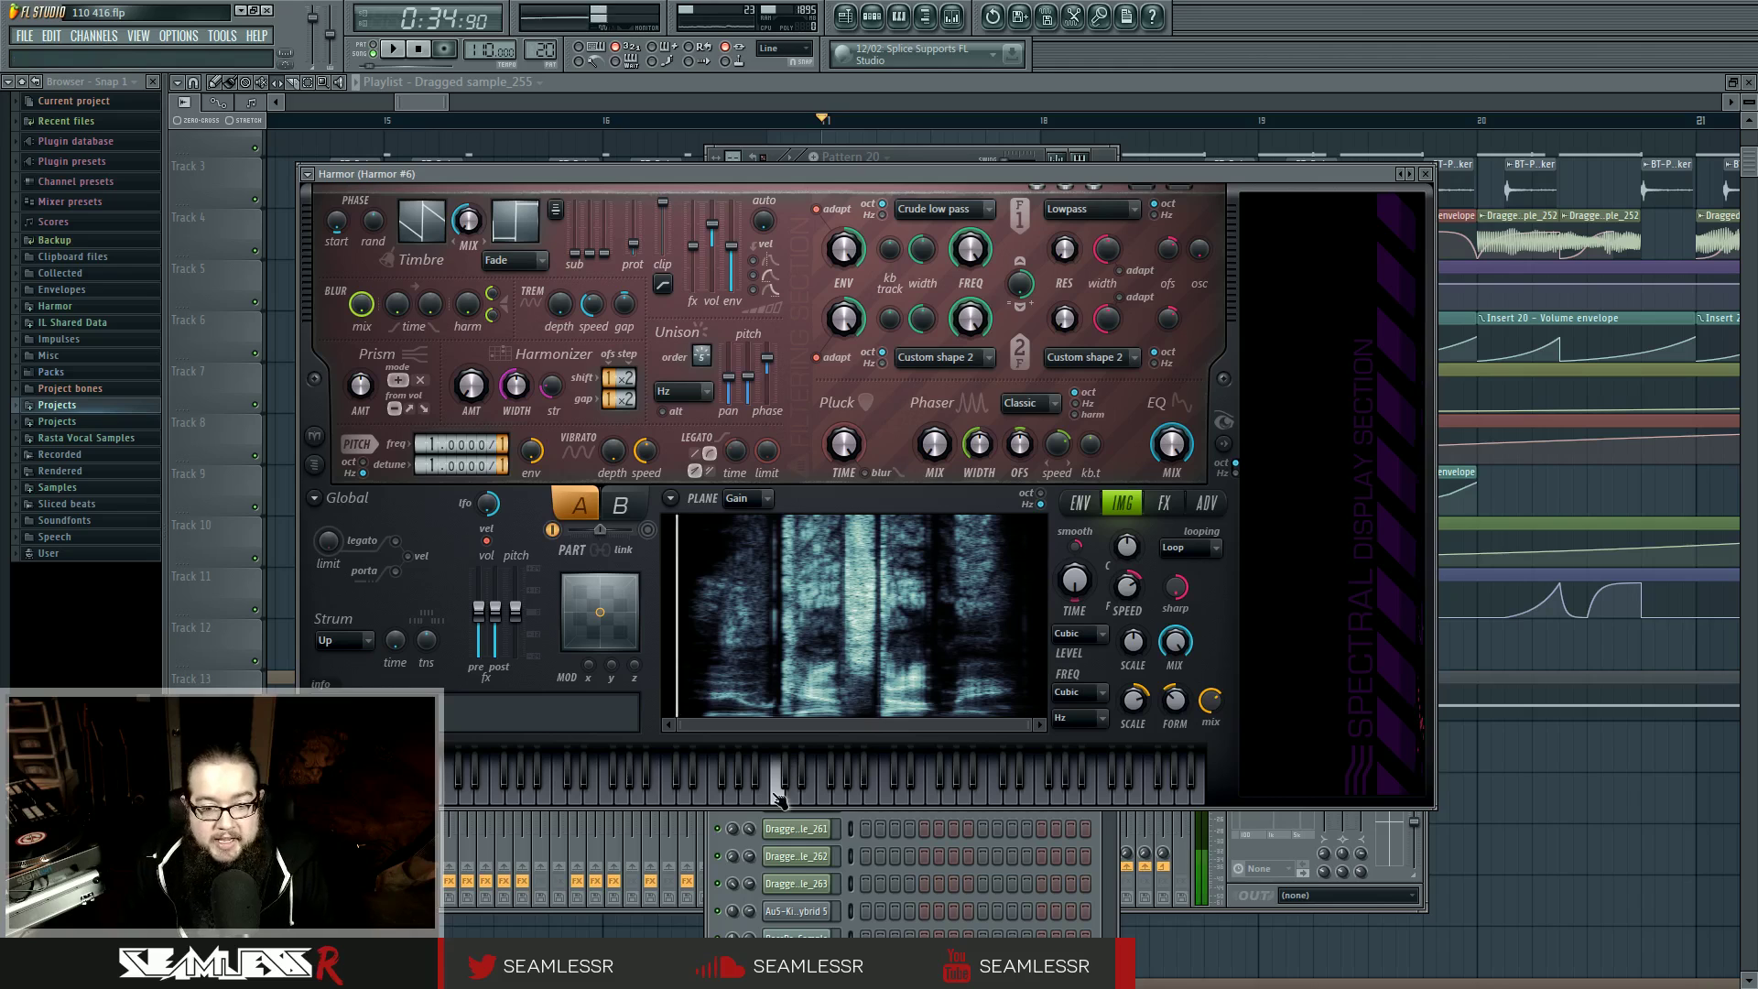
pyautogui.click(667, 794)
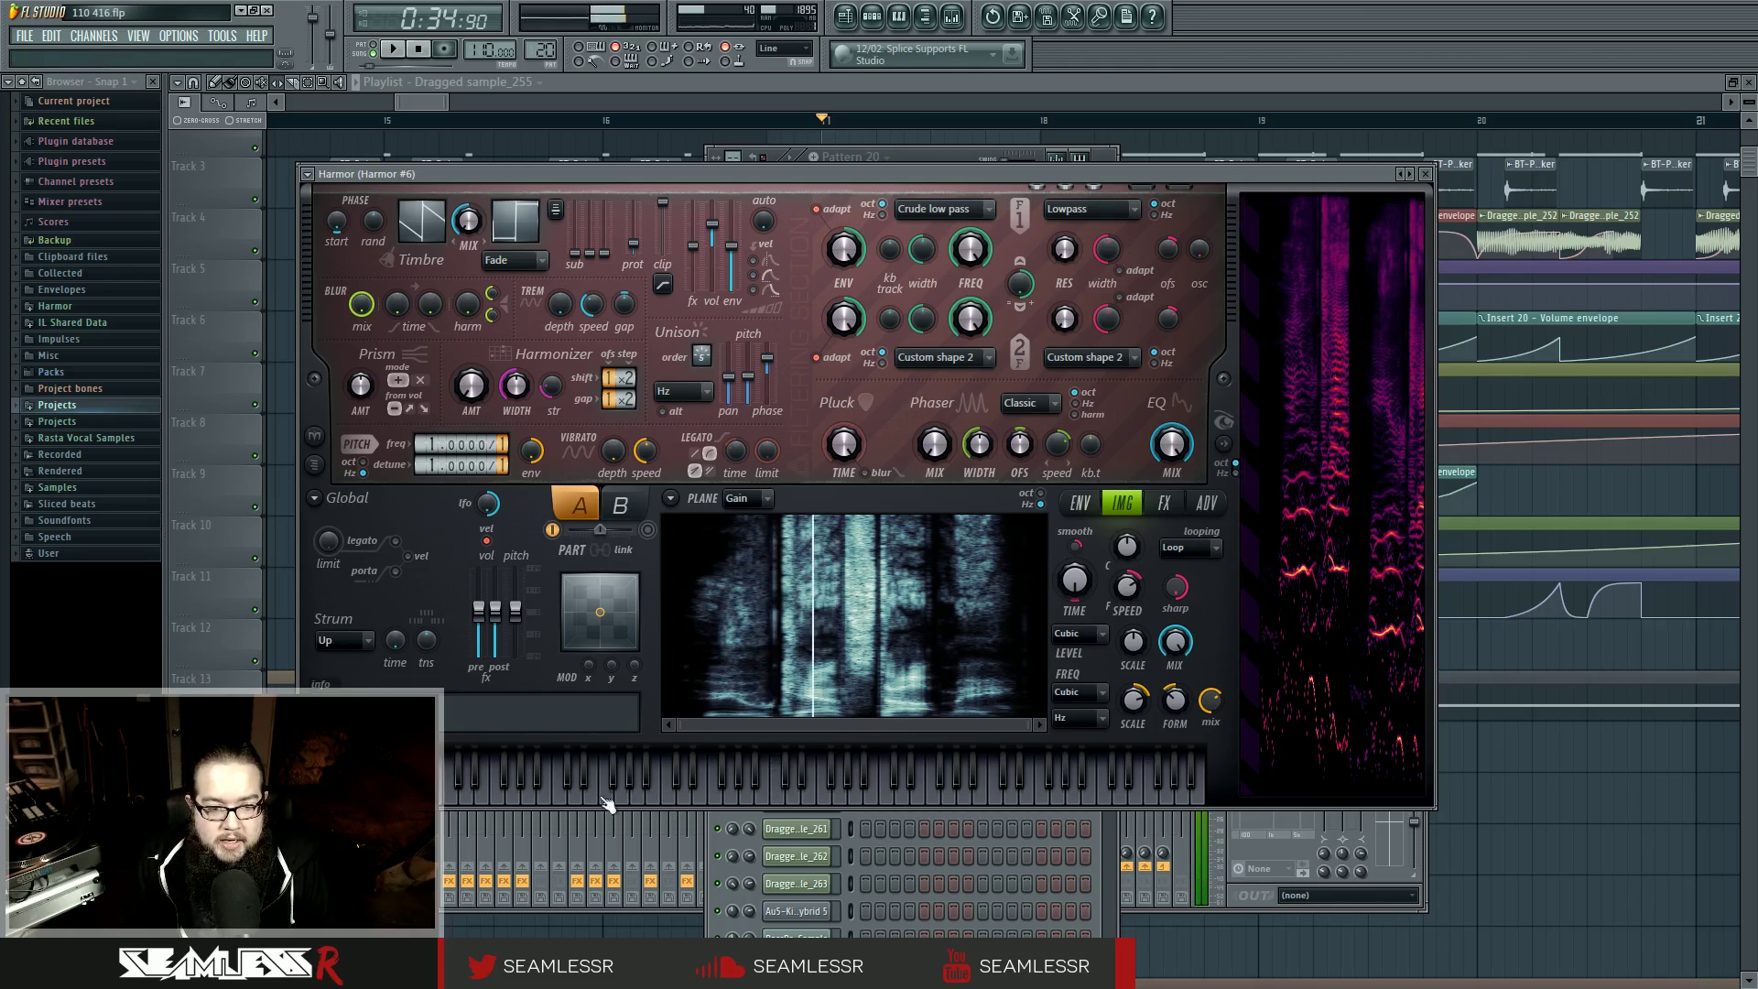
pyautogui.click(558, 794)
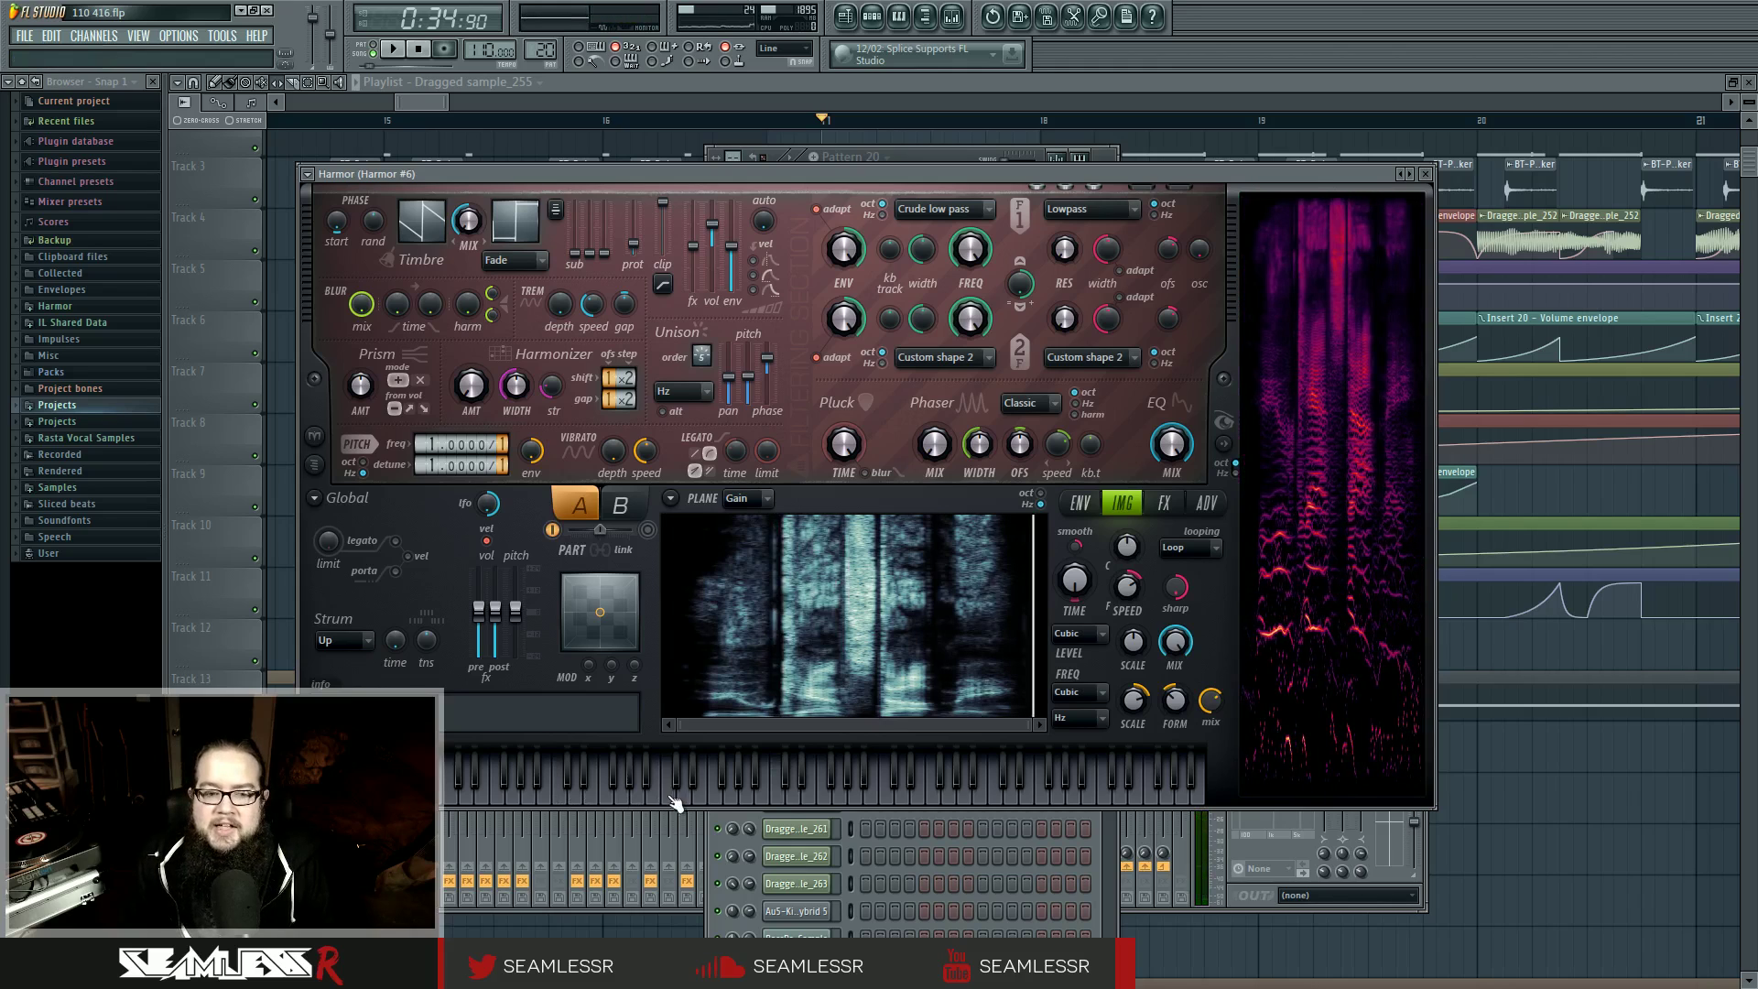
pyautogui.click(637, 804)
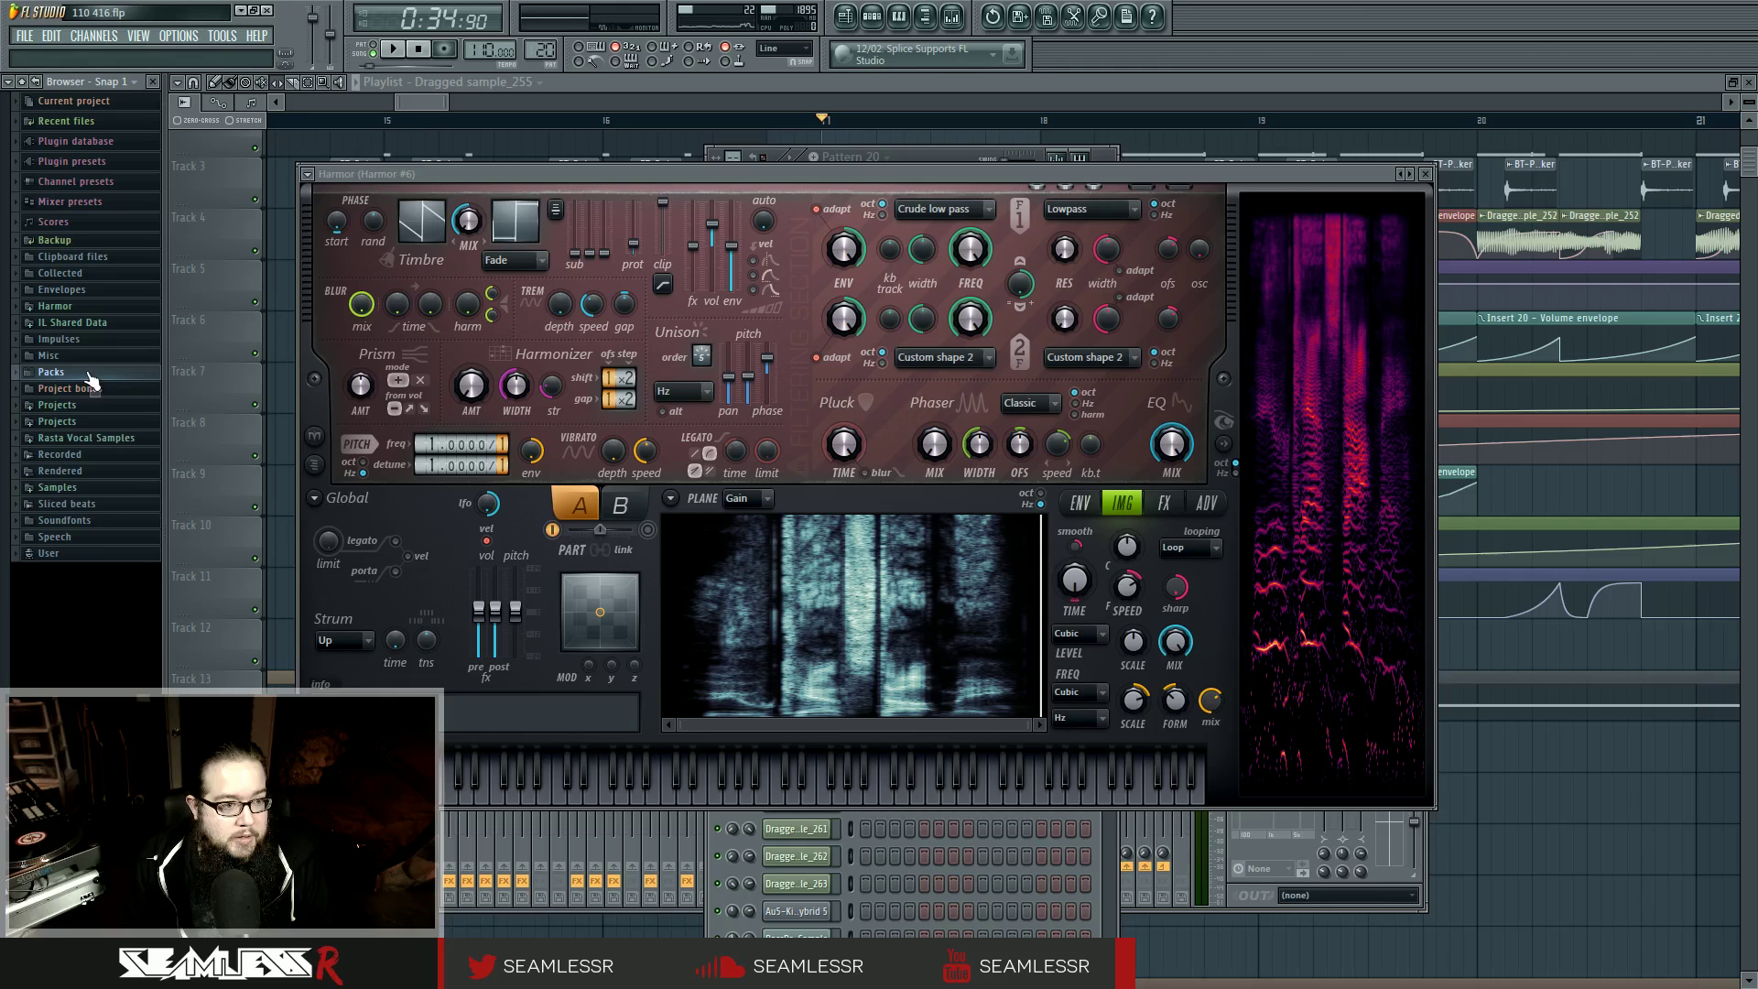
# Step: Open the Sliced beats folder in the browser and bring up the Dragged sample_255 clip's channel settings from the playlist
pyautogui.click(82, 503)
pyautogui.press('Escape')
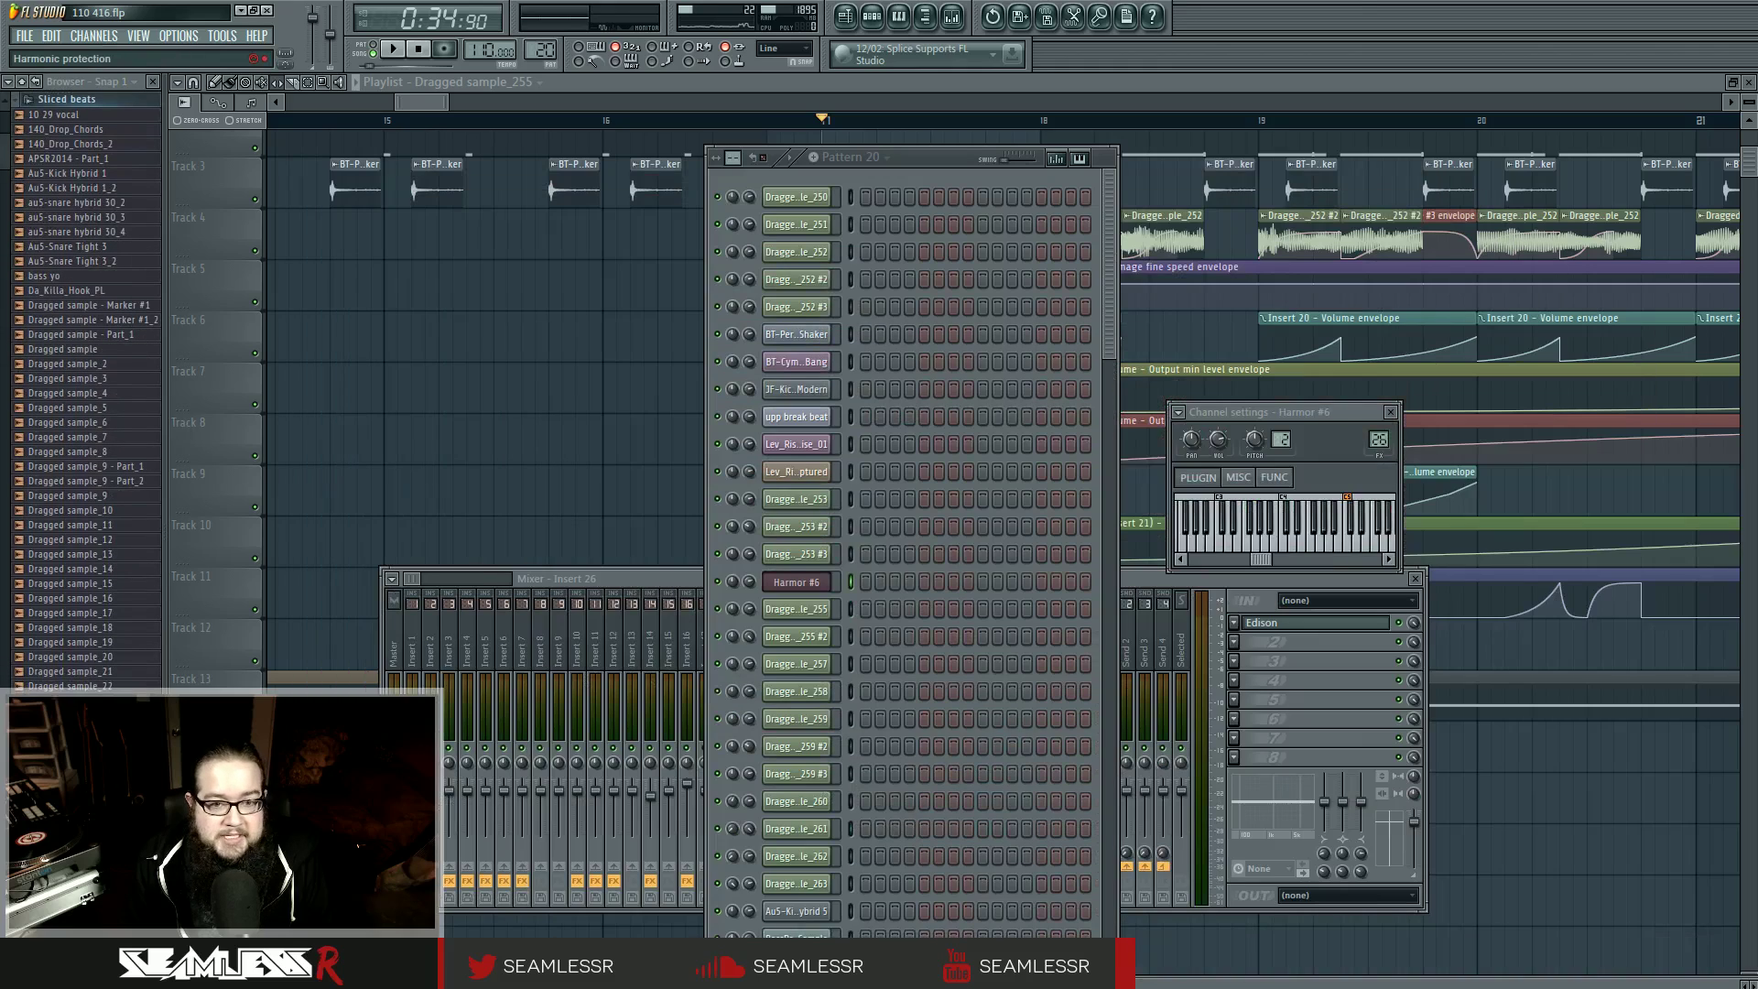
pyautogui.moveTo(786, 353); pyautogui.dragTo(981, 328)
pyautogui.rightClick(489, 392)
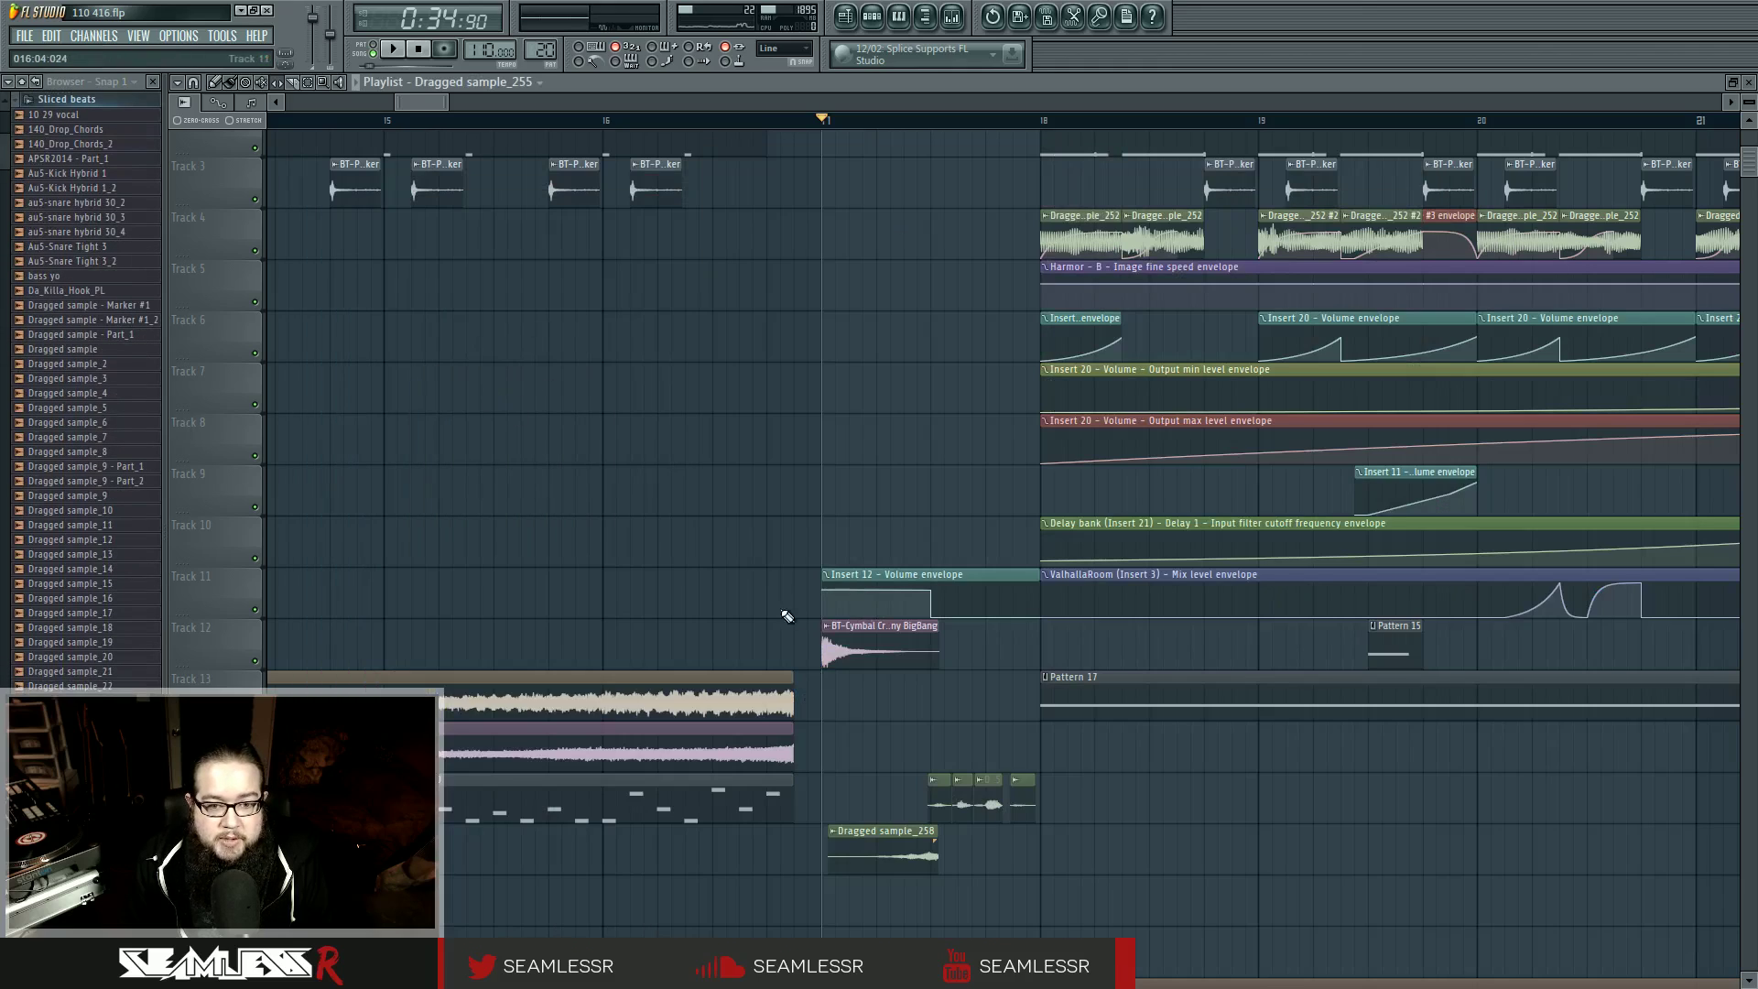
pyautogui.doubleClick(989, 804)
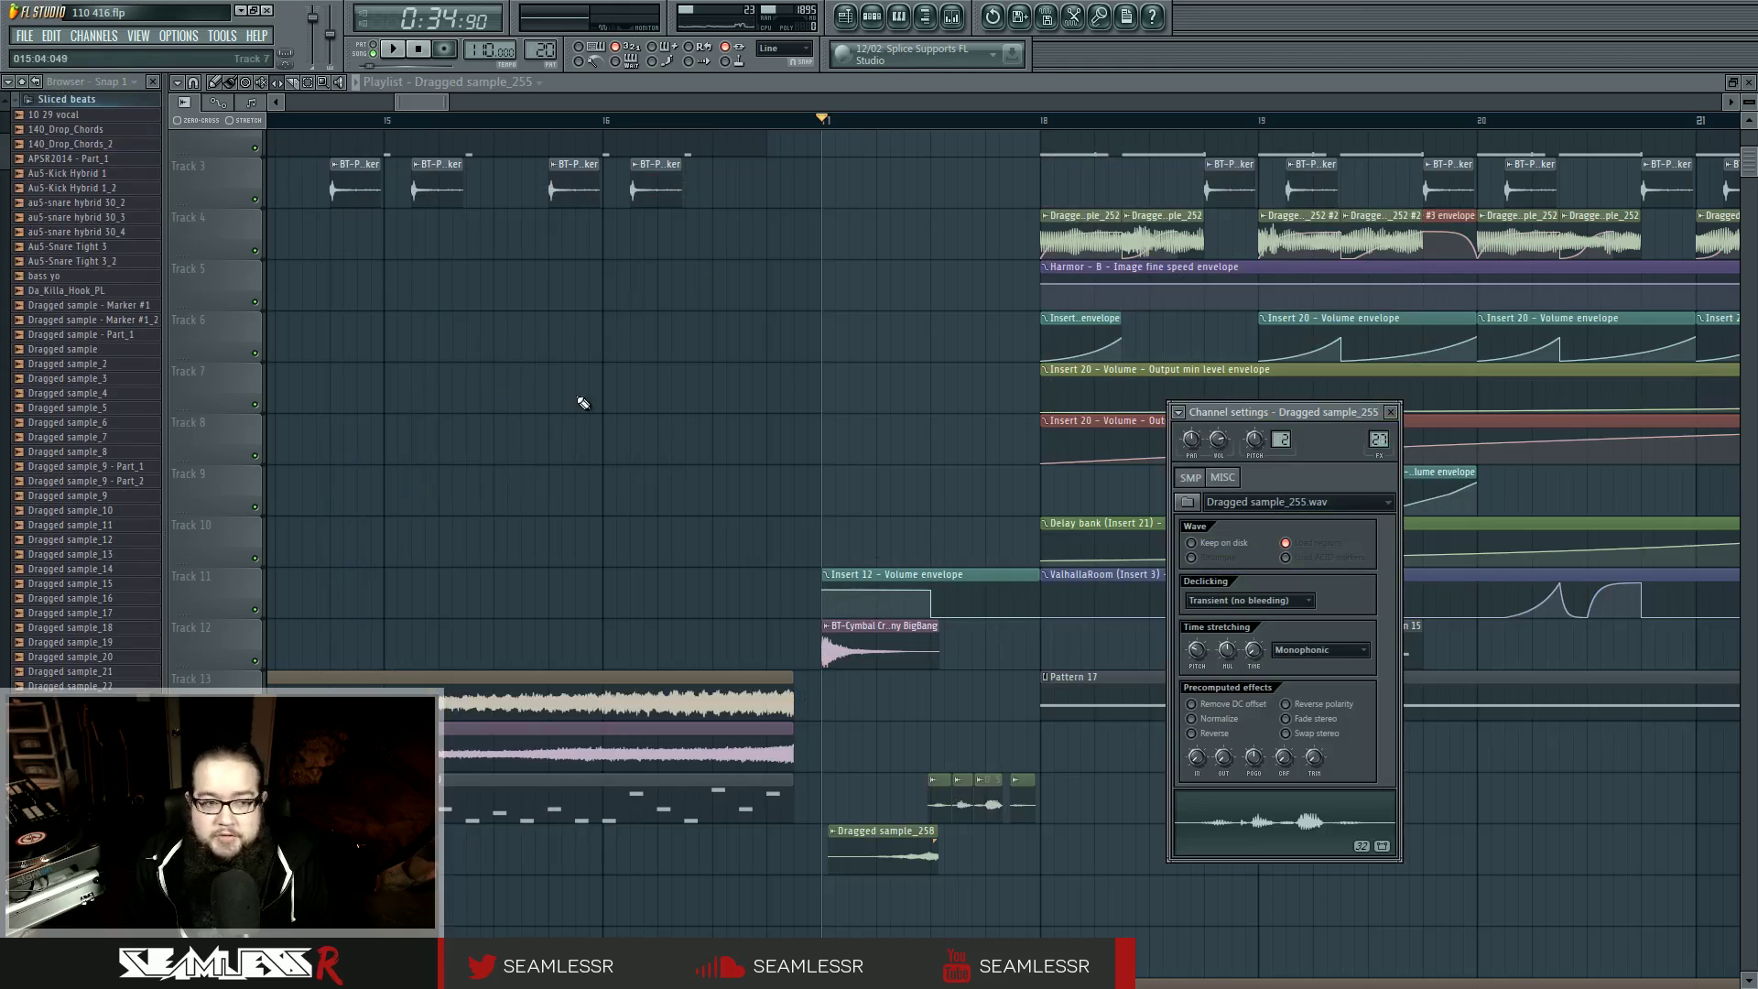
pyautogui.press('Escape')
# Step: Audition Dragged sample_255 and Dragged sample_254 from the Sliced beats folder to compare them
pyautogui.moveTo(3, 570); pyautogui.dragTo(3, 355)
pyautogui.click(129, 631)
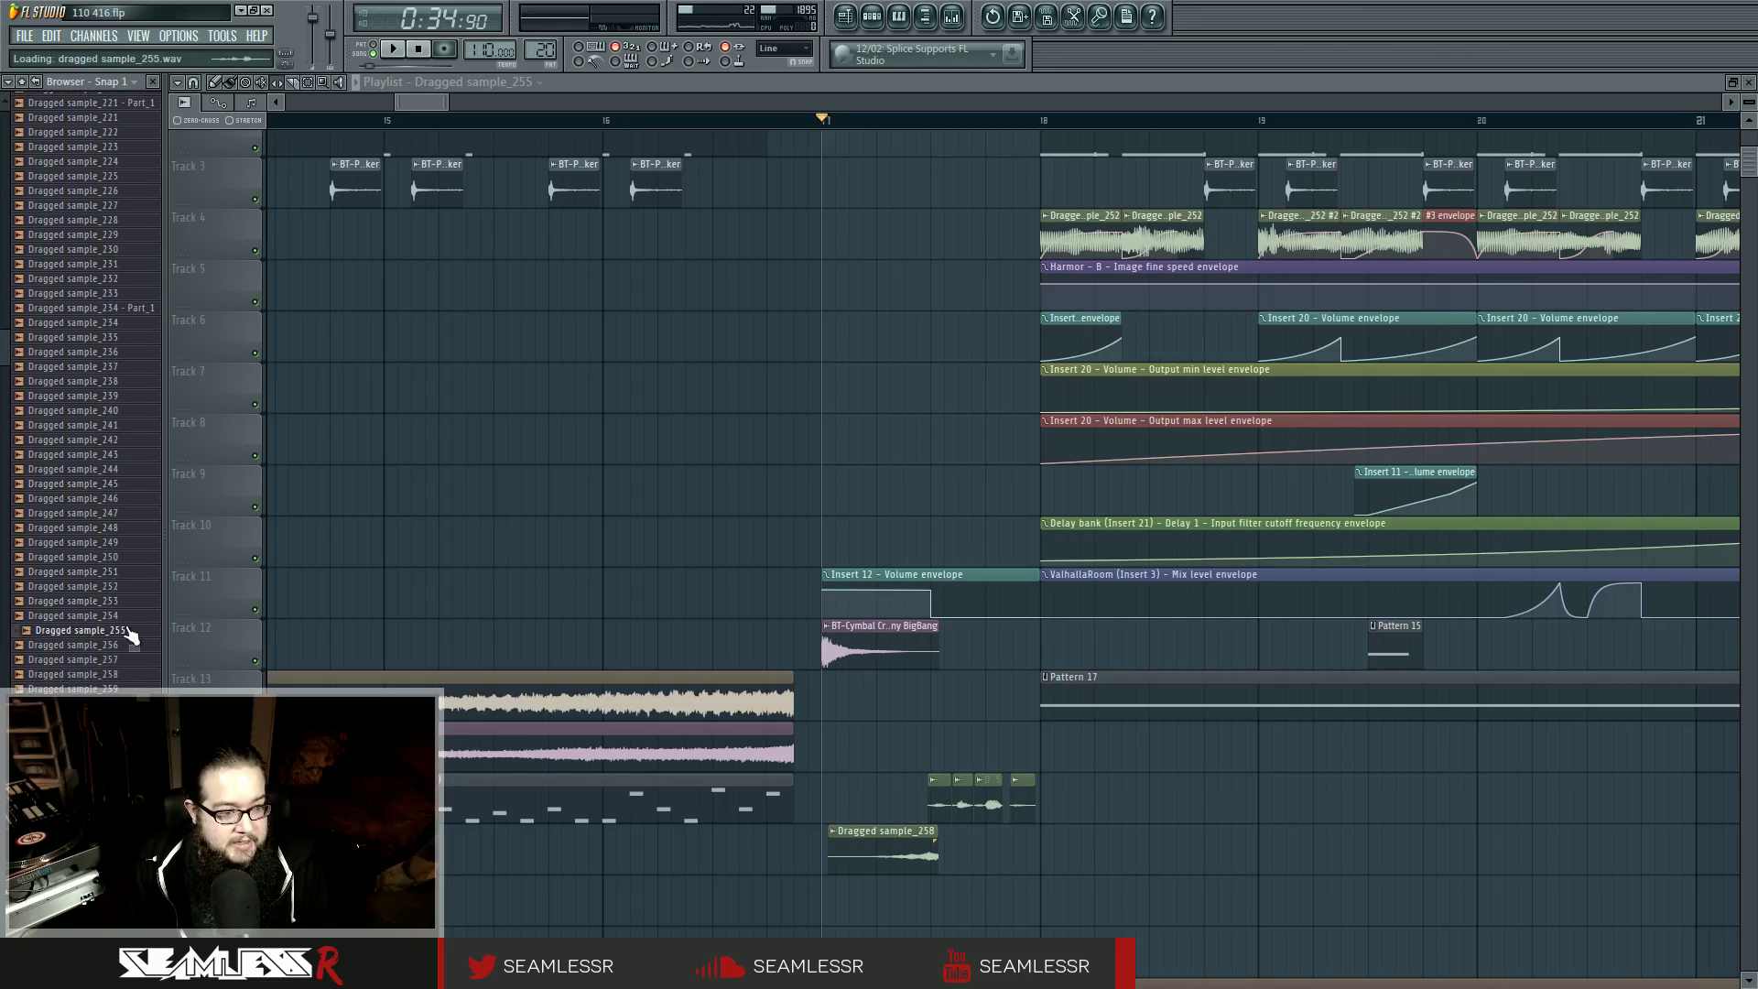
pyautogui.click(140, 617)
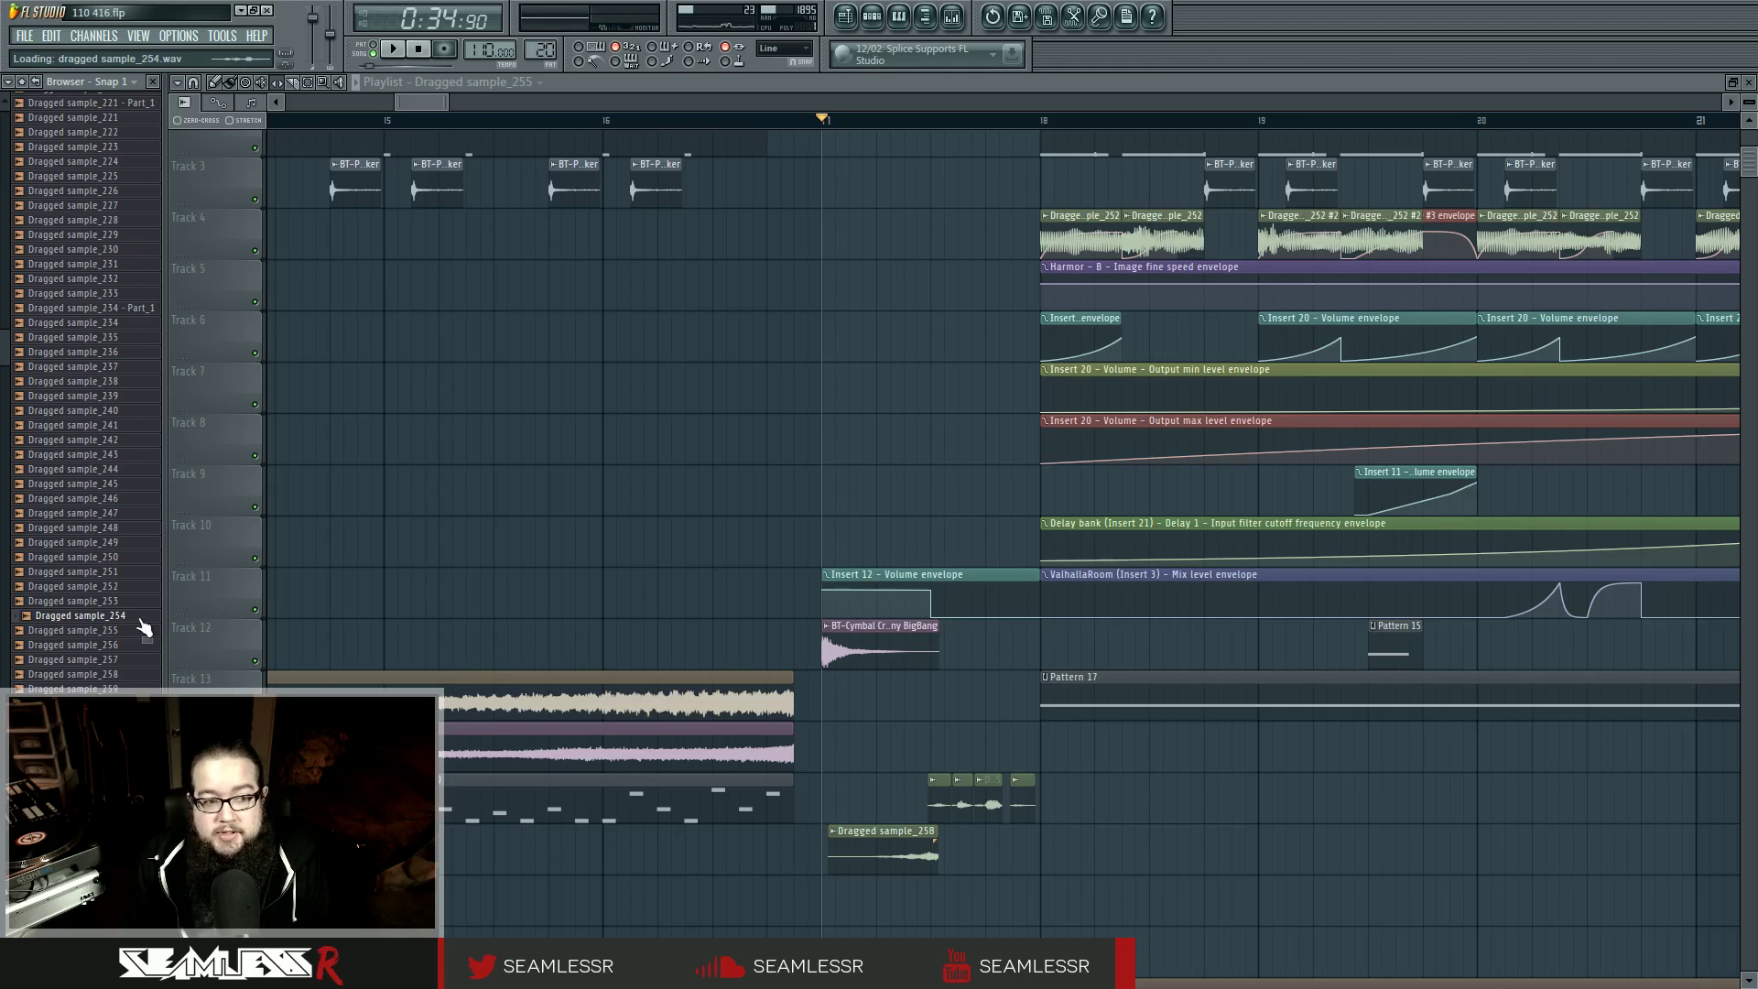
pyautogui.click(136, 633)
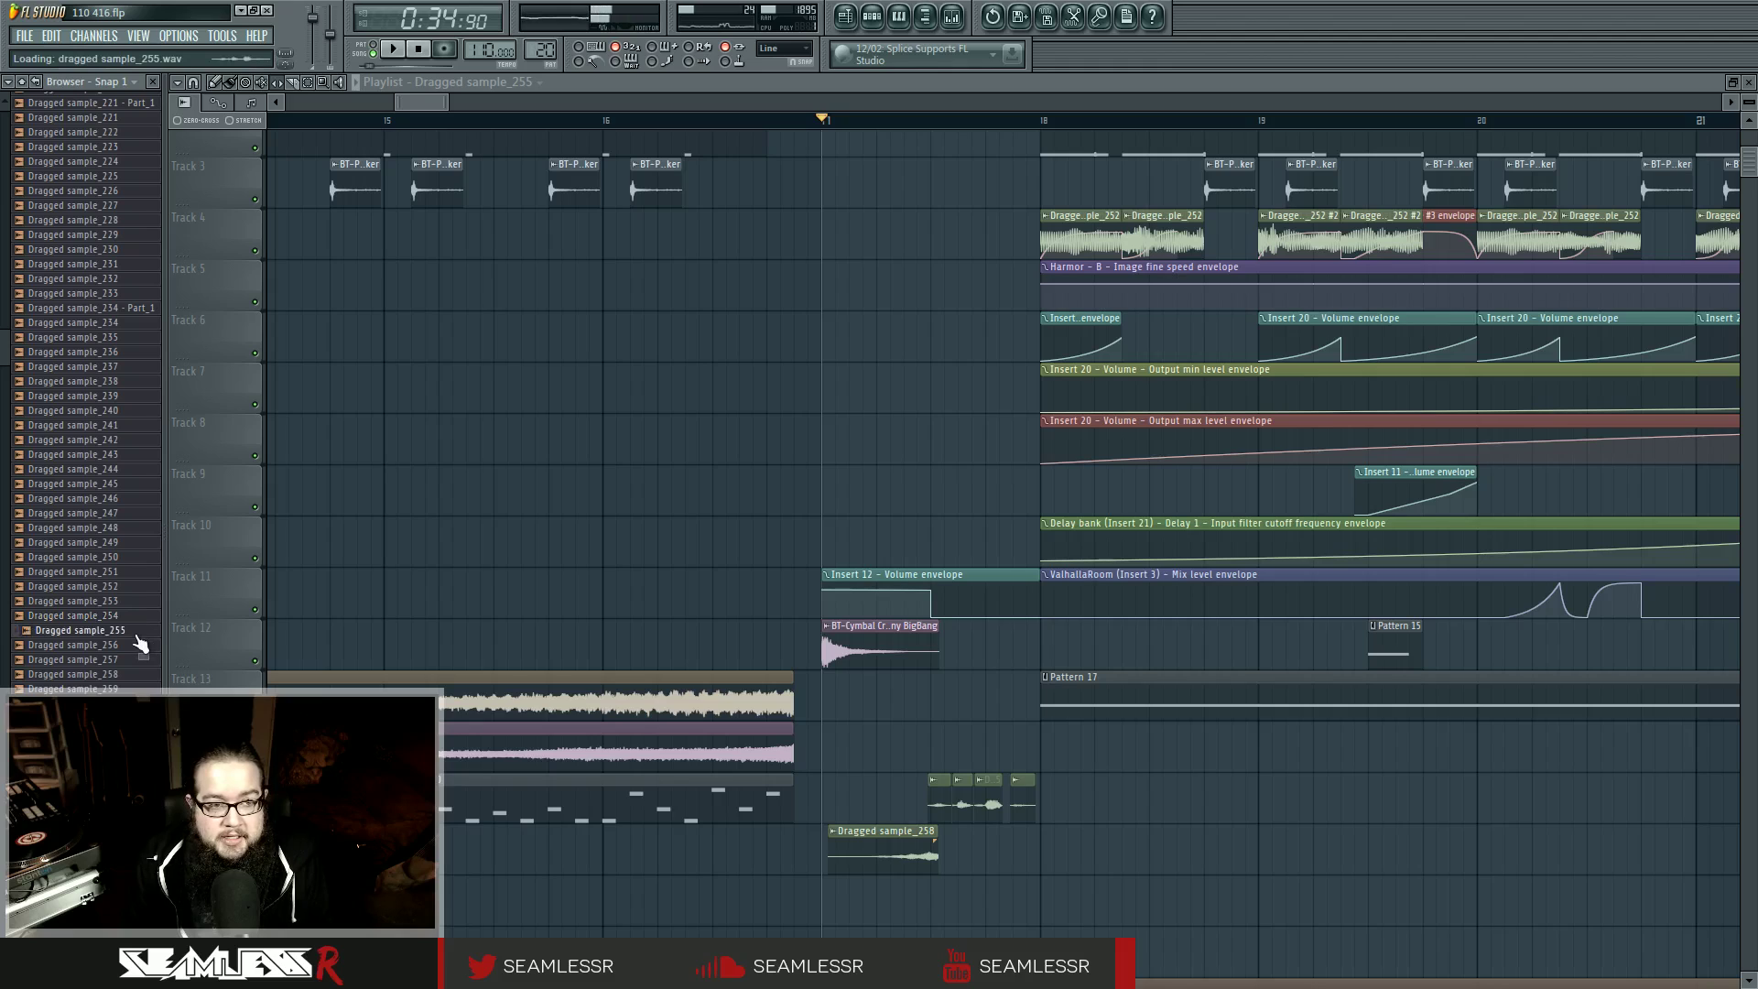
# Step: Preview the Dragged sample_255 clip from its channel settings and show the effects on its target mixer track
pyautogui.doubleClick(963, 804)
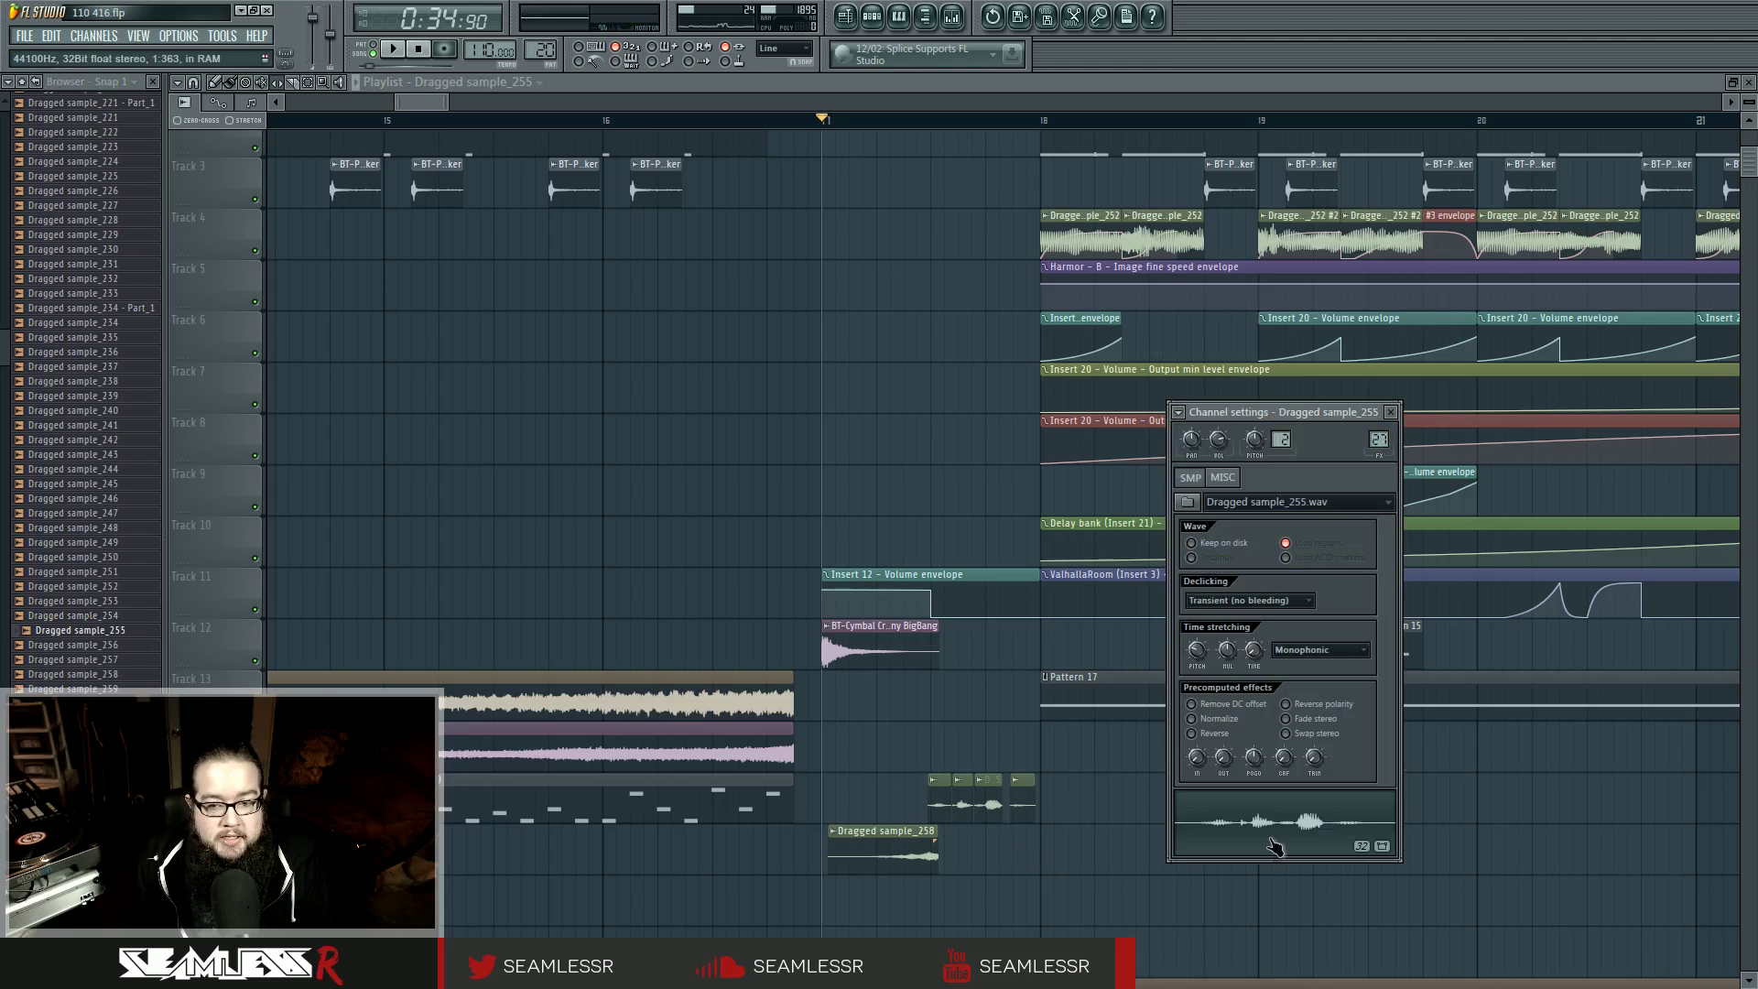
pyautogui.click(1271, 840)
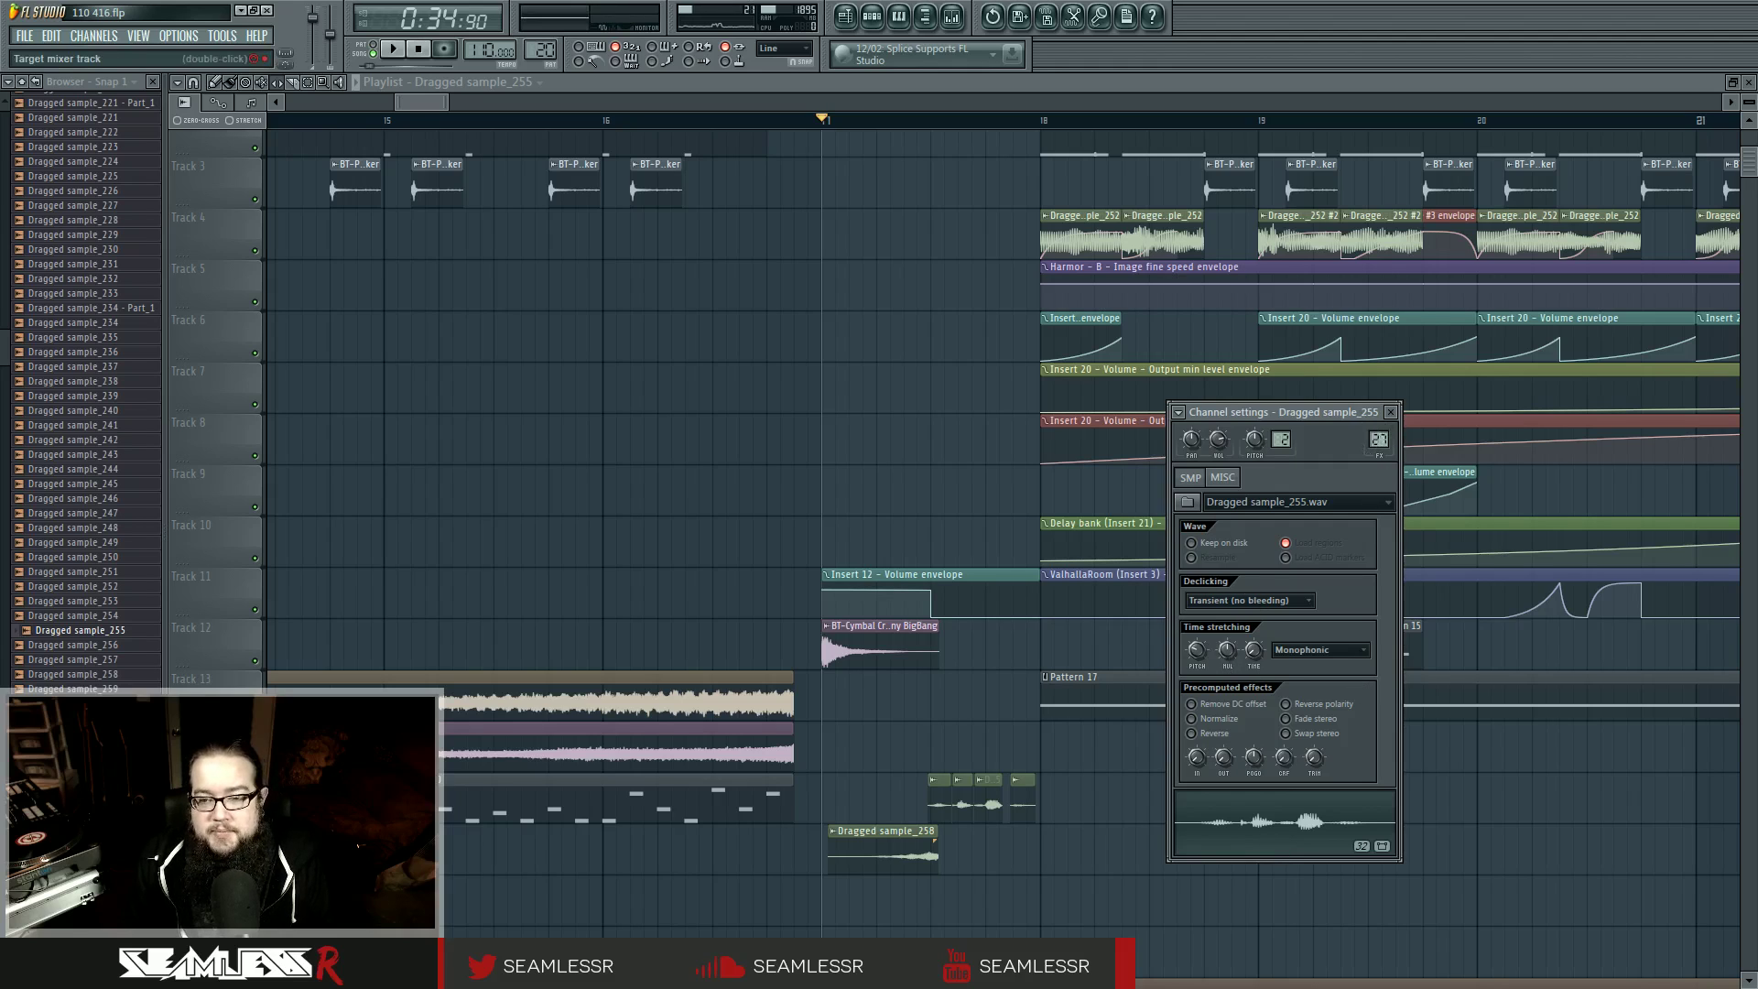
pyautogui.doubleClick(1379, 441)
# Step: Open the Harmor #6 channel and display part A's Image formant mutation envelope
pyautogui.click(872, 17)
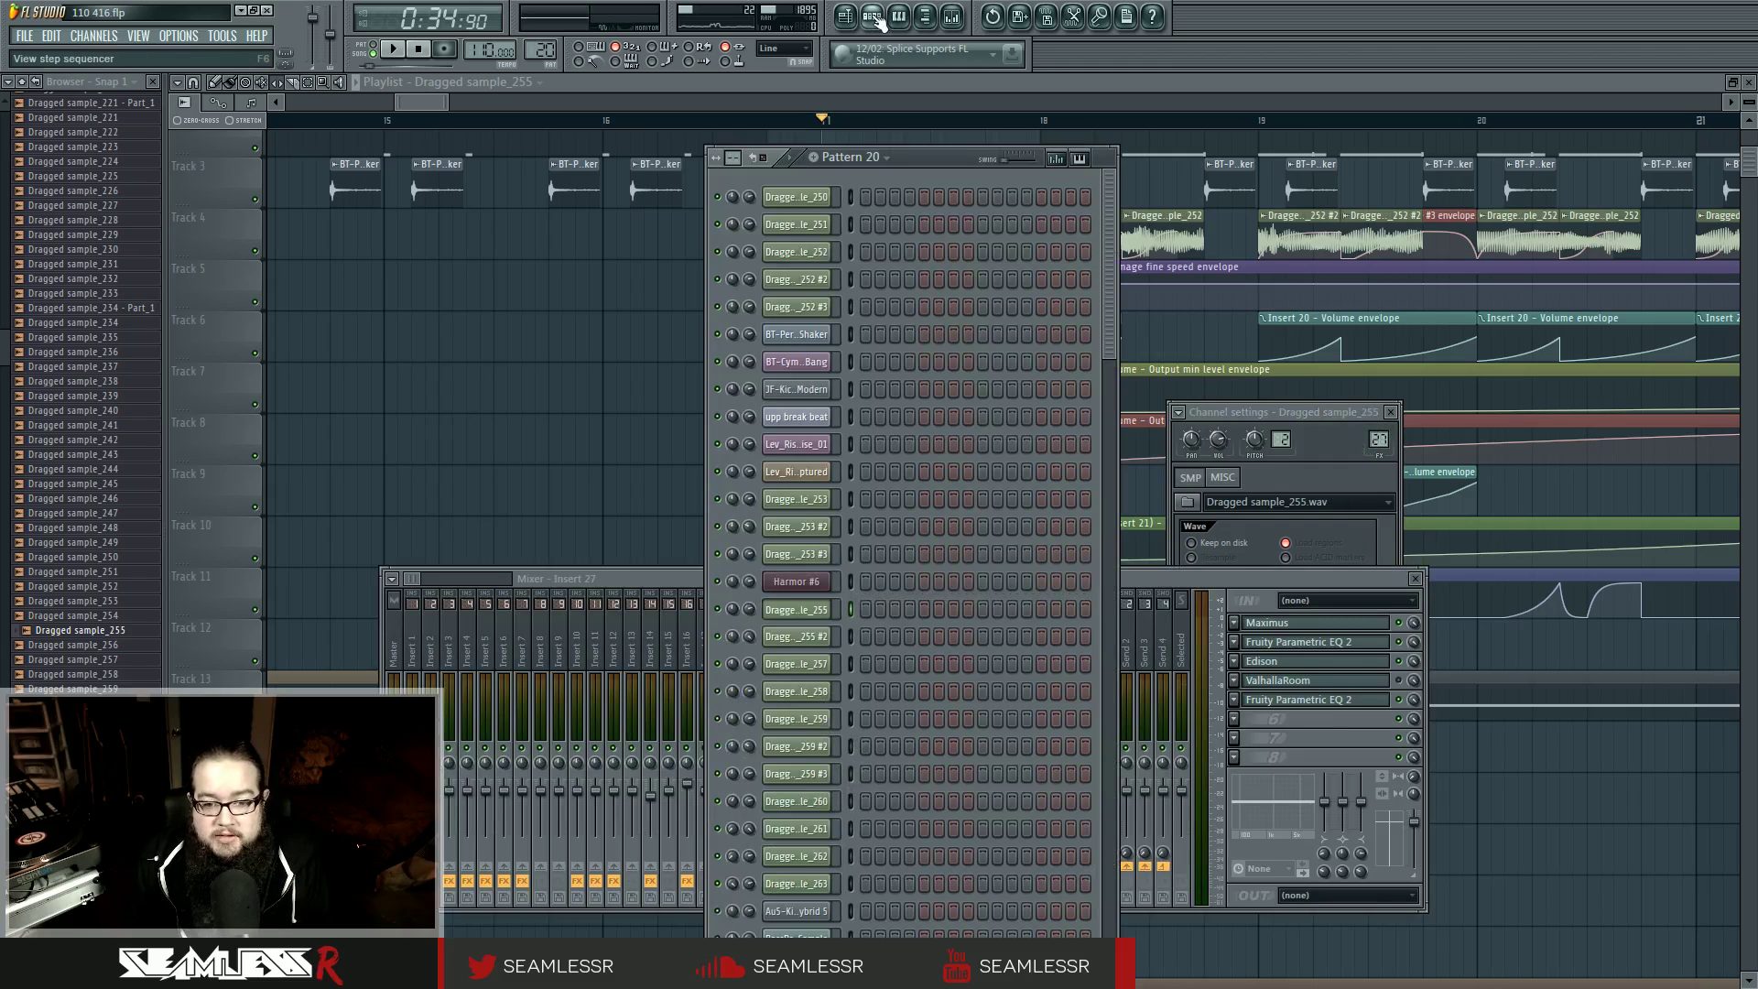
pyautogui.click(817, 581)
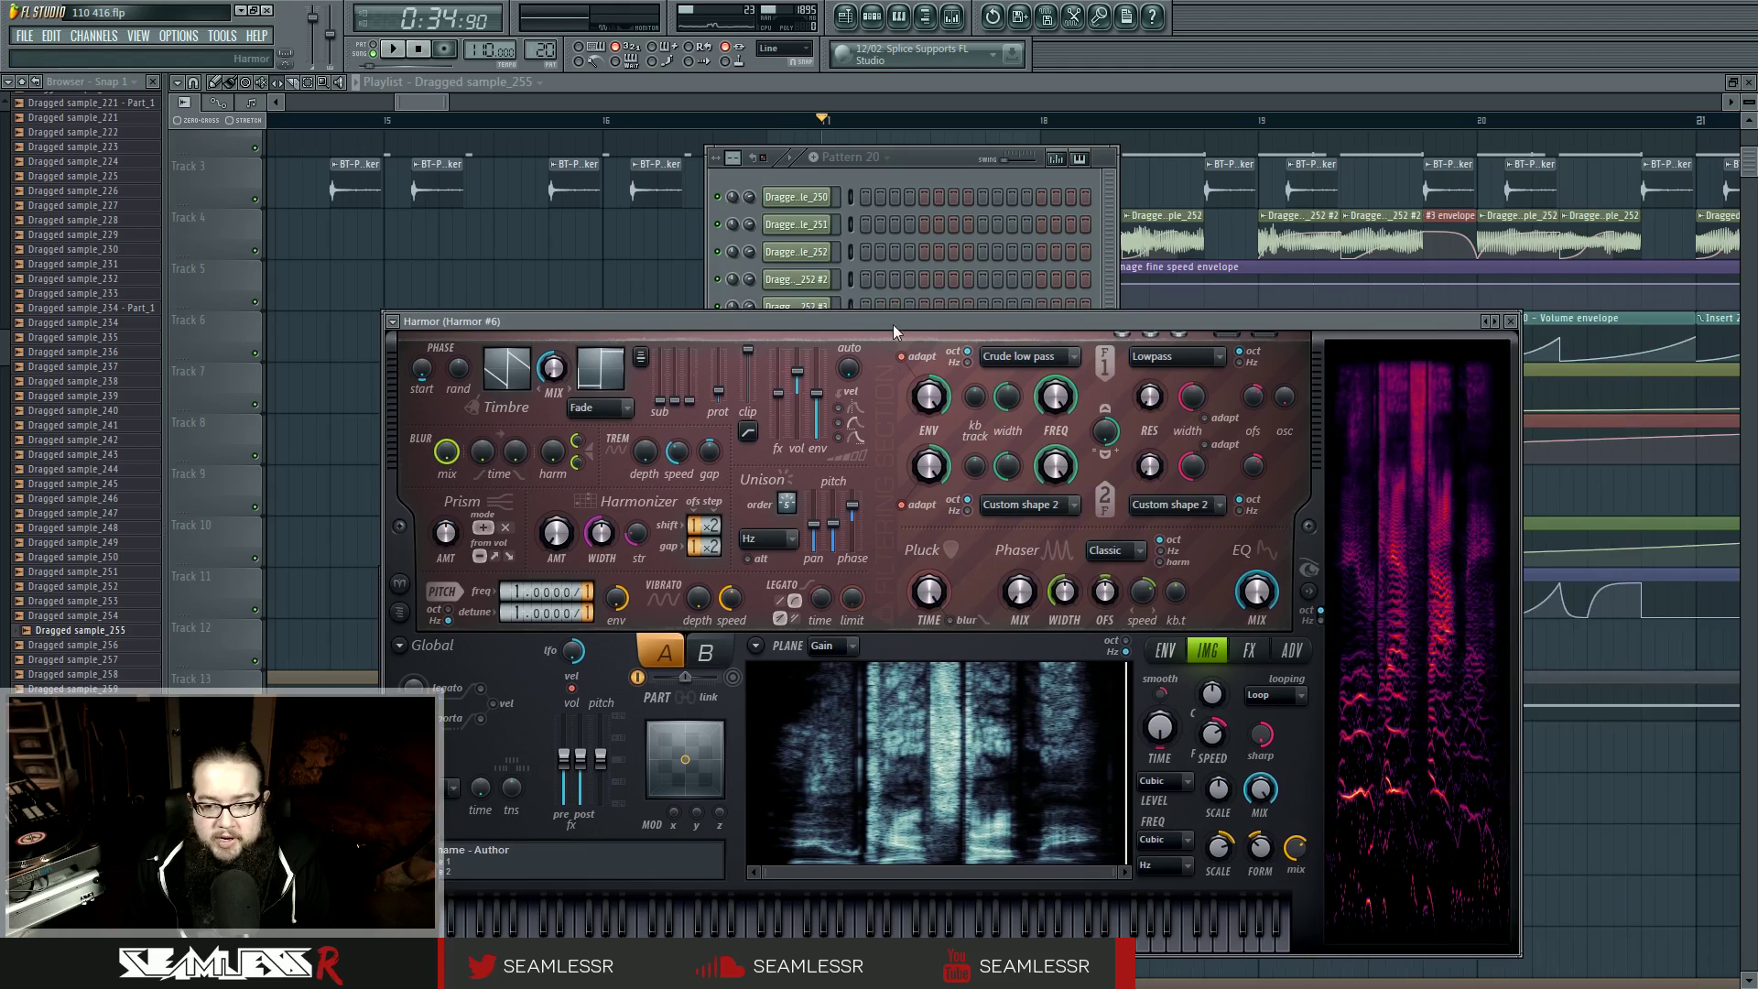
pyautogui.moveTo(893, 326); pyautogui.dragTo(879, 328)
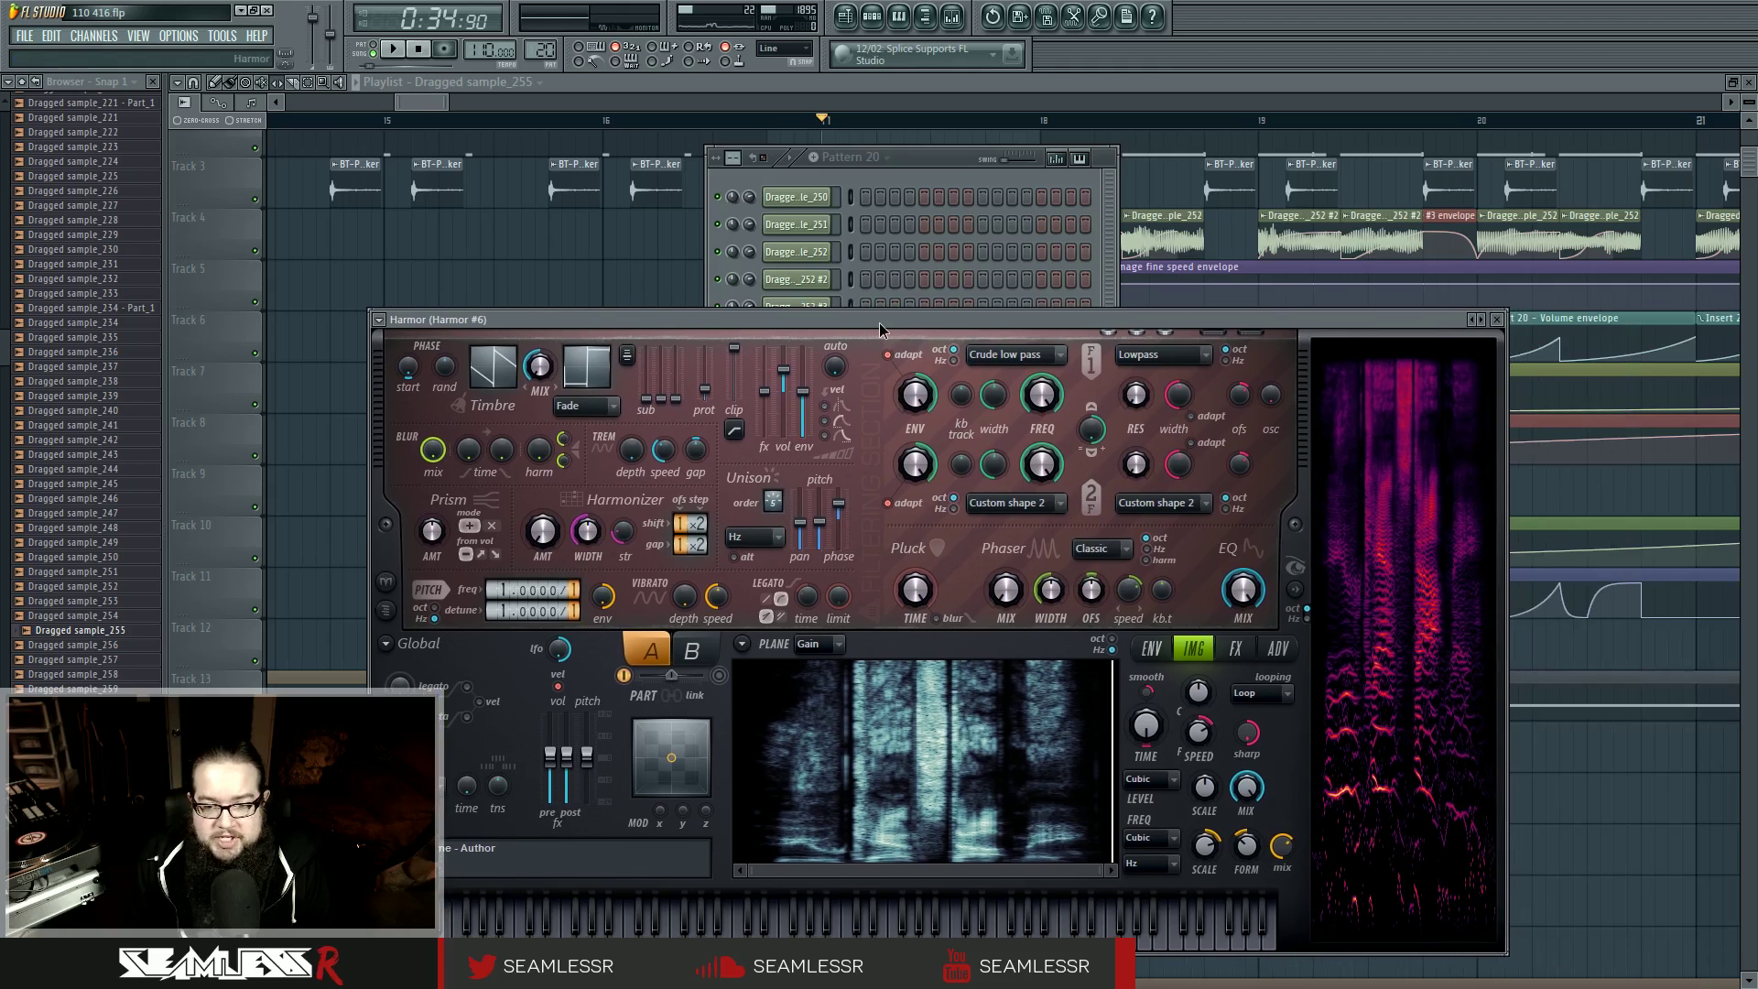
pyautogui.click(1151, 648)
pyautogui.click(876, 652)
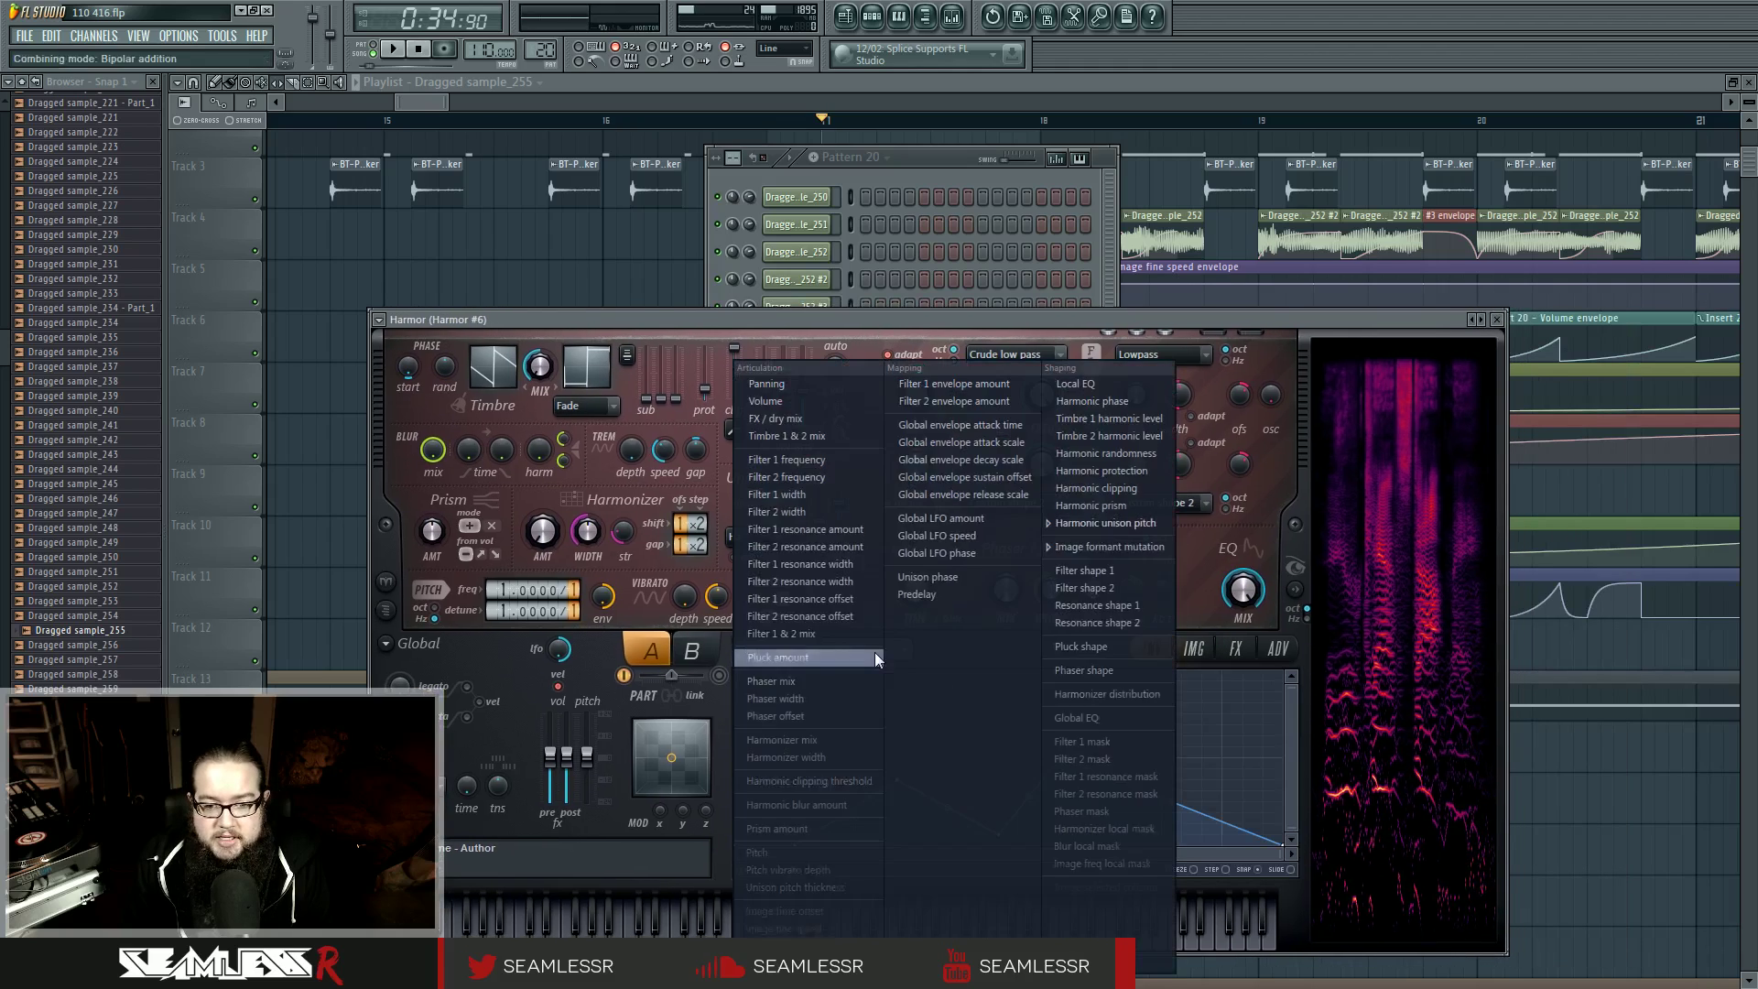
pyautogui.click(1135, 549)
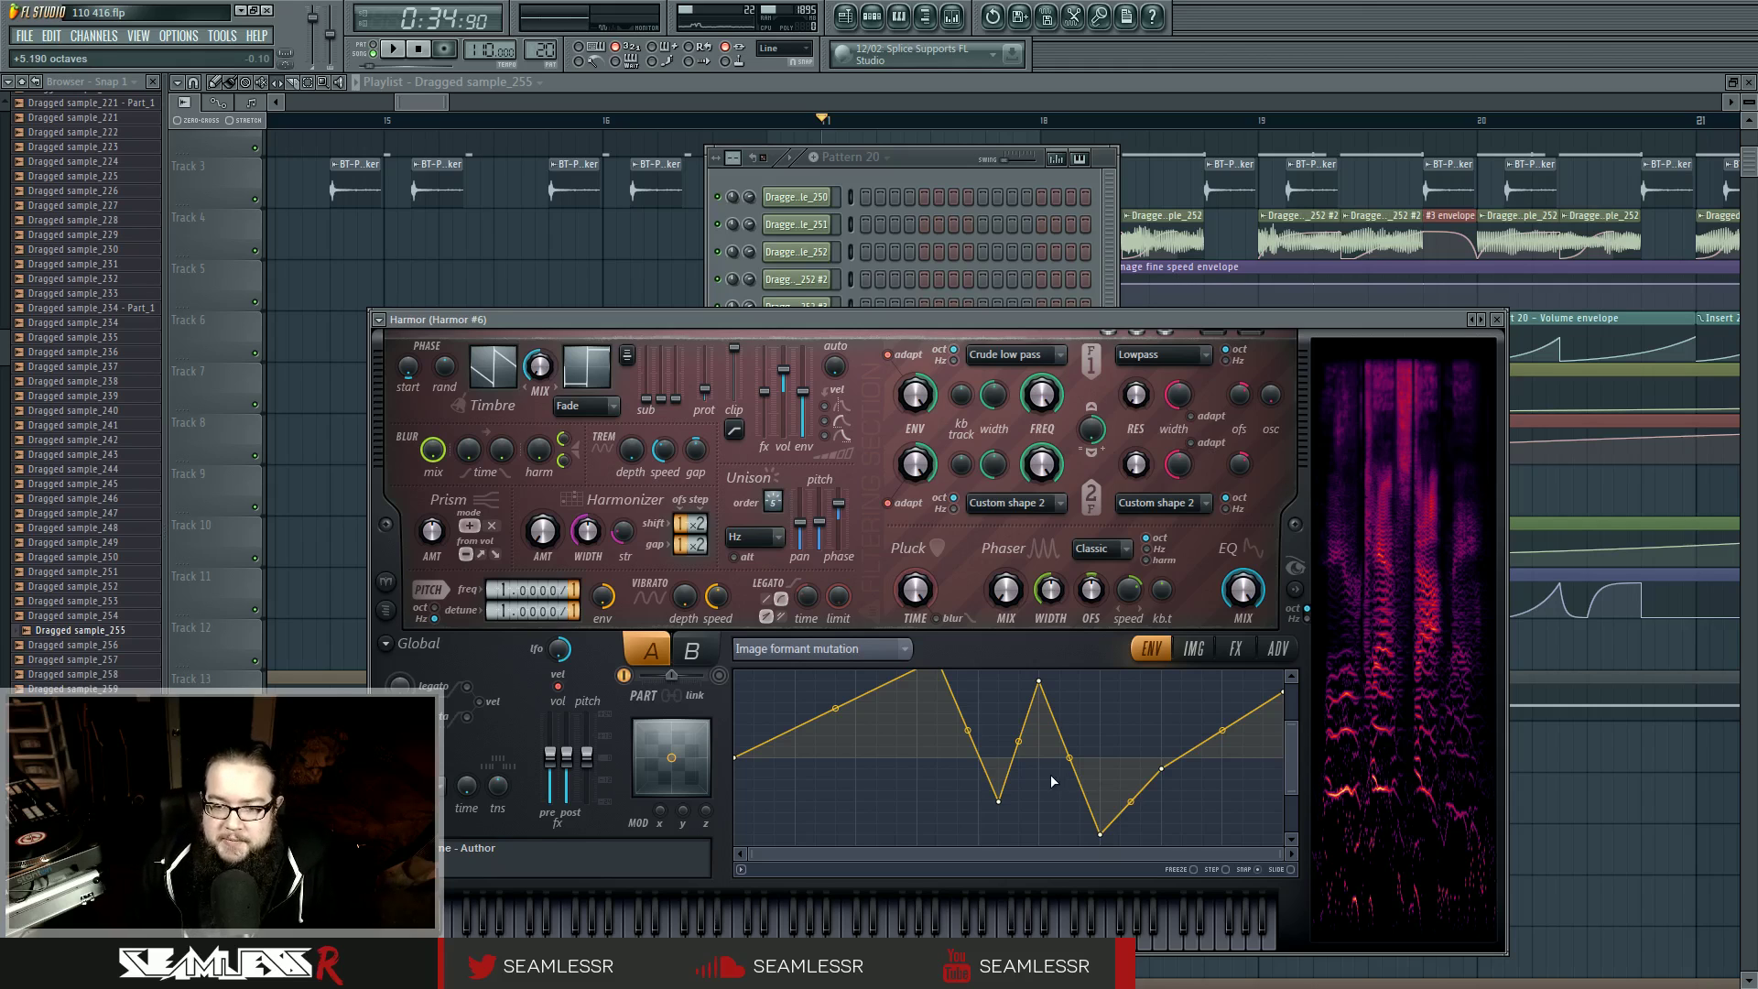
# Step: Compare Harmor #6's image page with its formant envelope, view the Harmonic unison pitch envelope, and close the open windows
pyautogui.click(1193, 648)
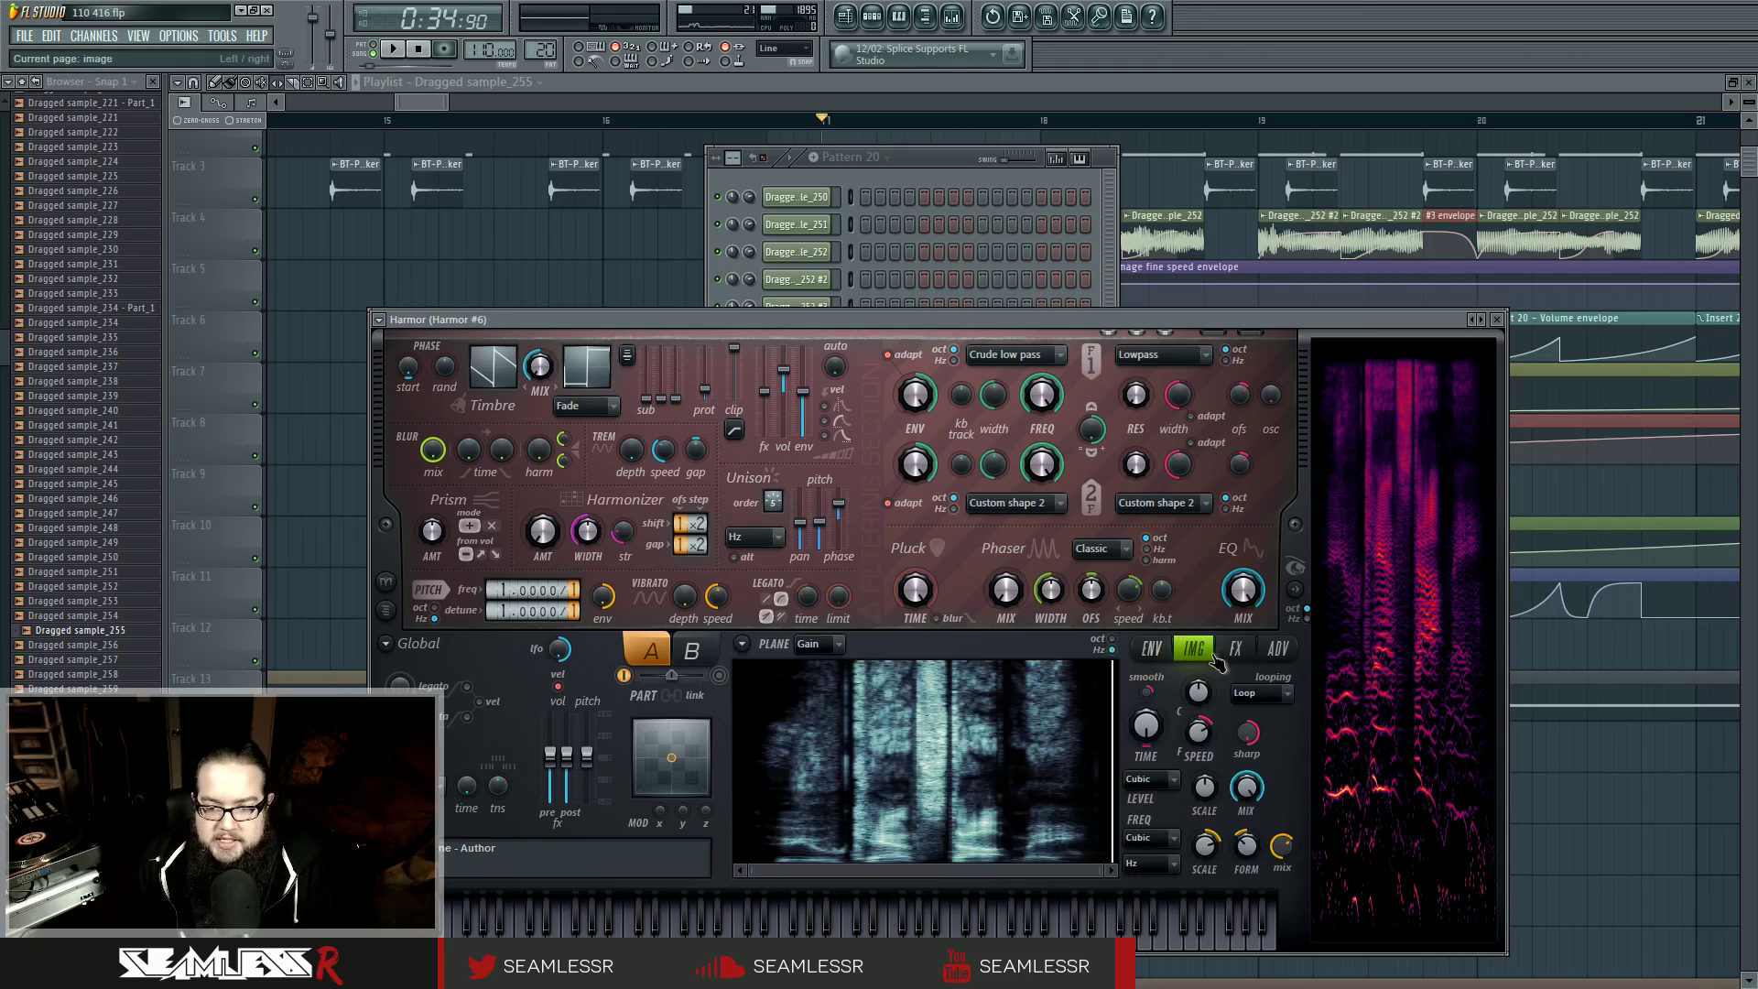
pyautogui.click(1146, 650)
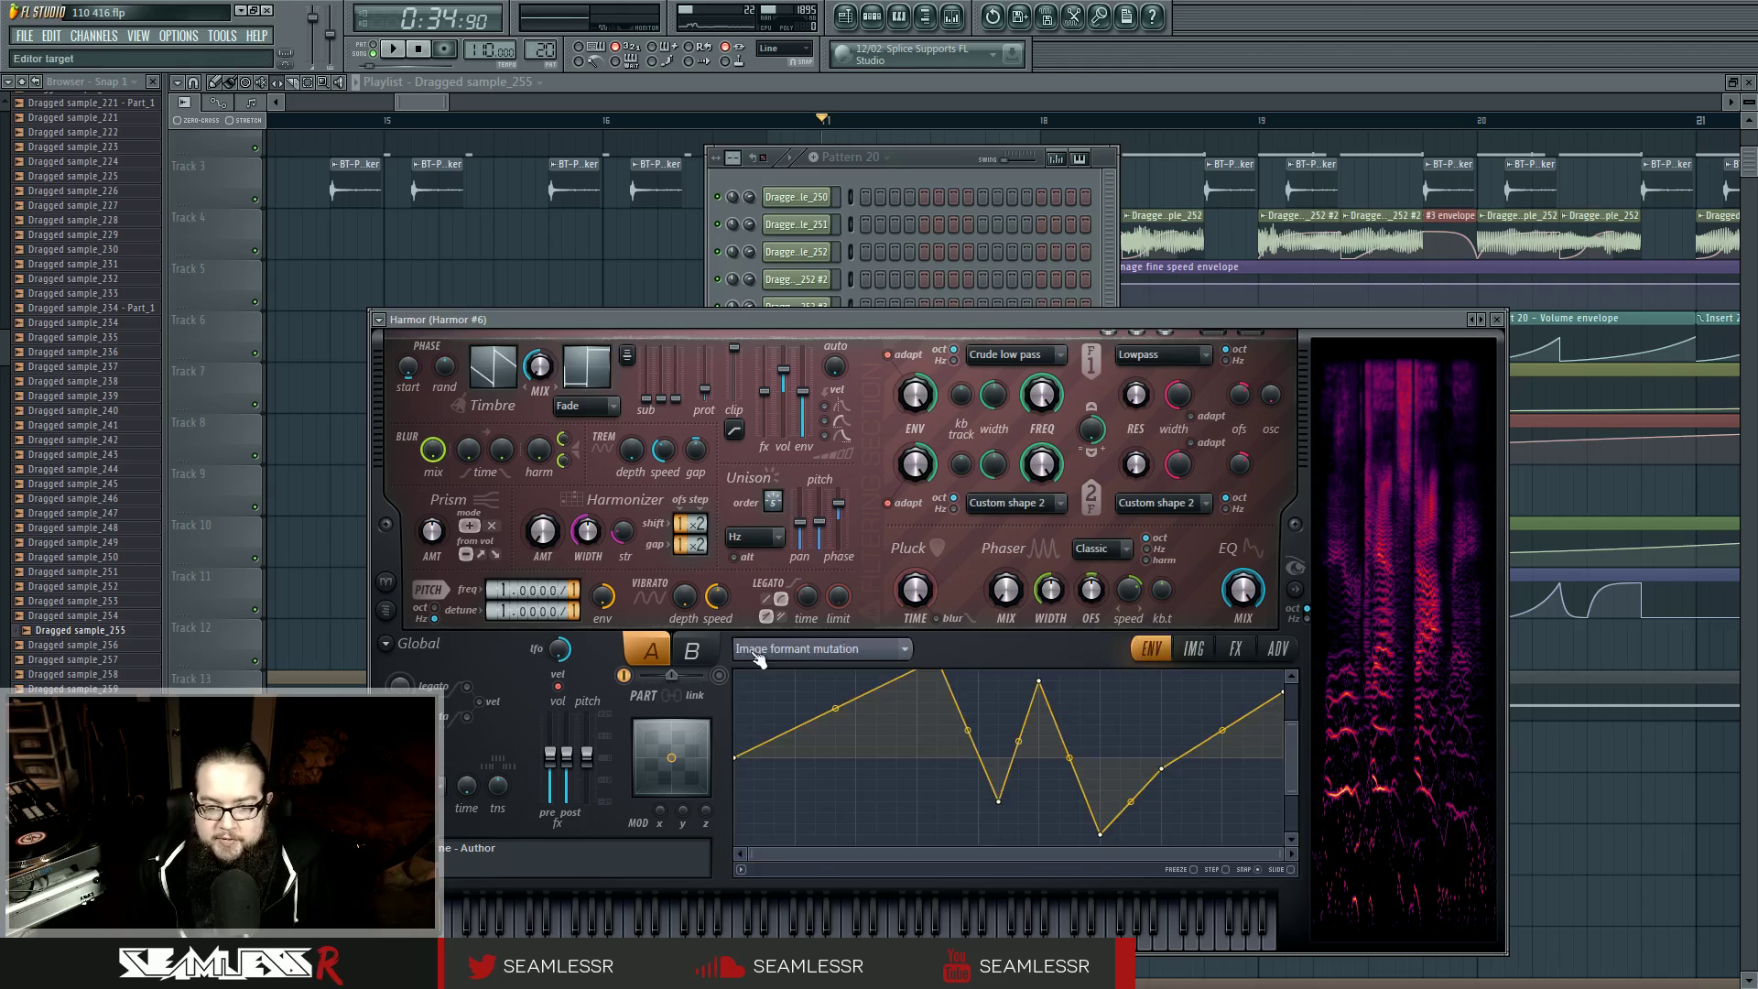
pyautogui.click(1193, 648)
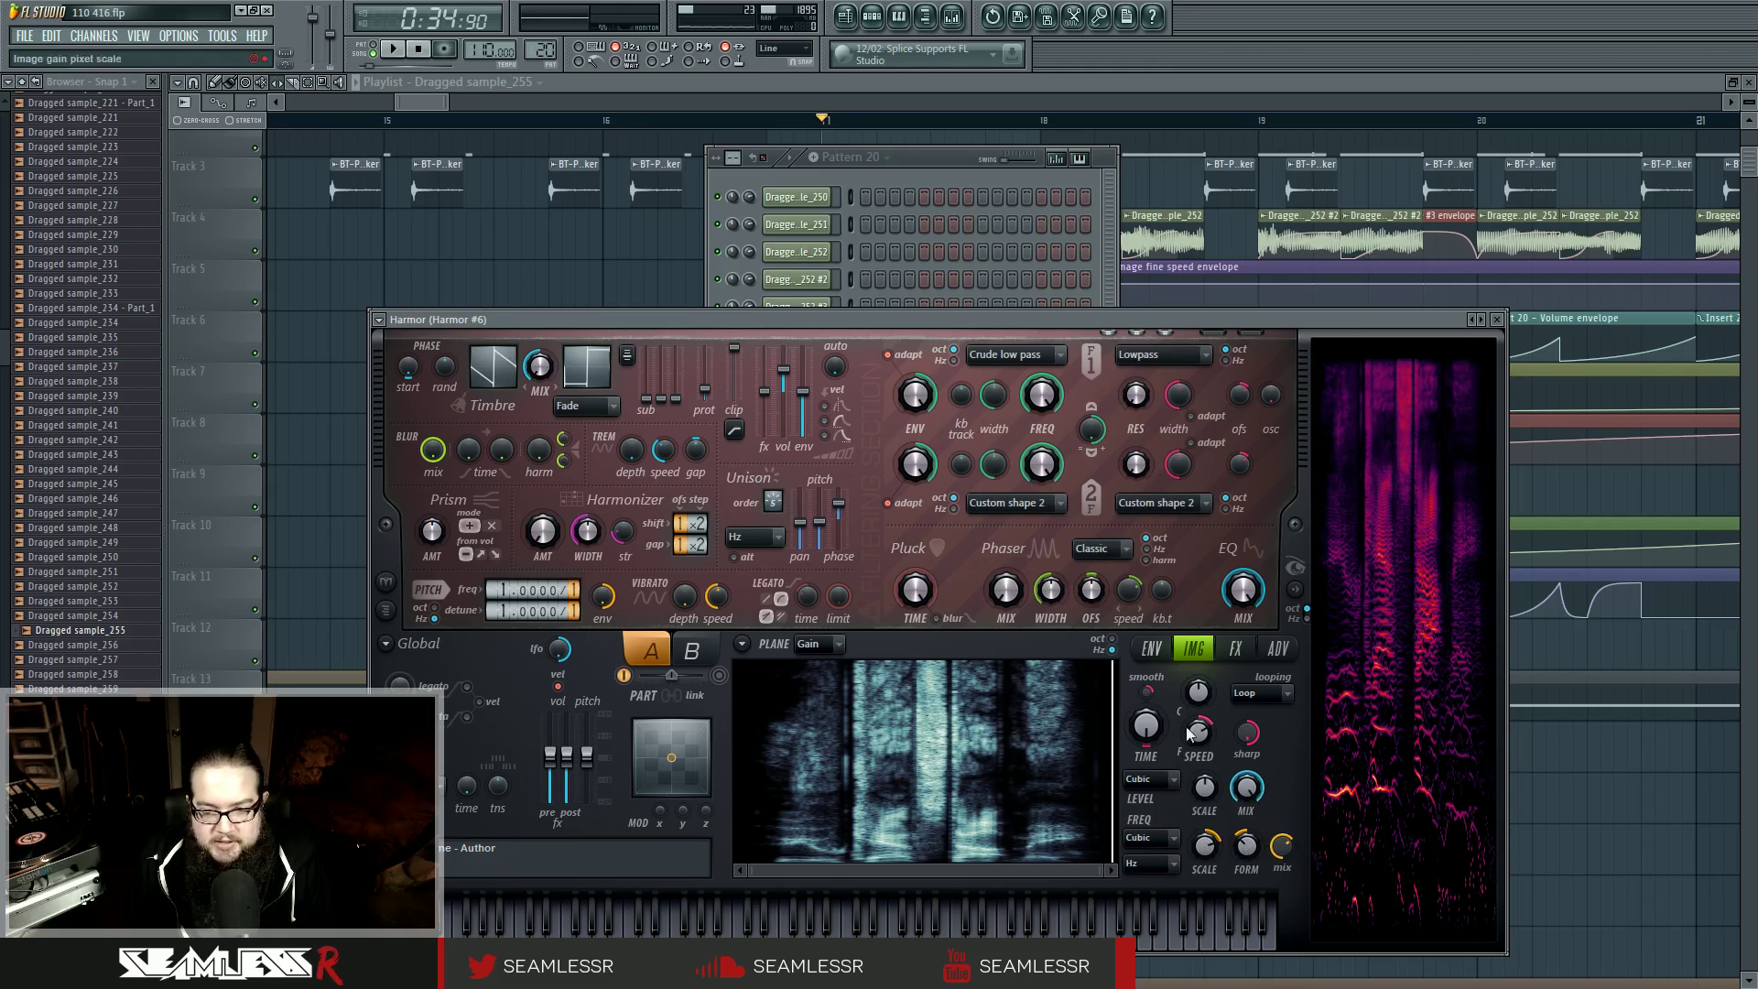
pyautogui.click(1151, 648)
pyautogui.click(908, 651)
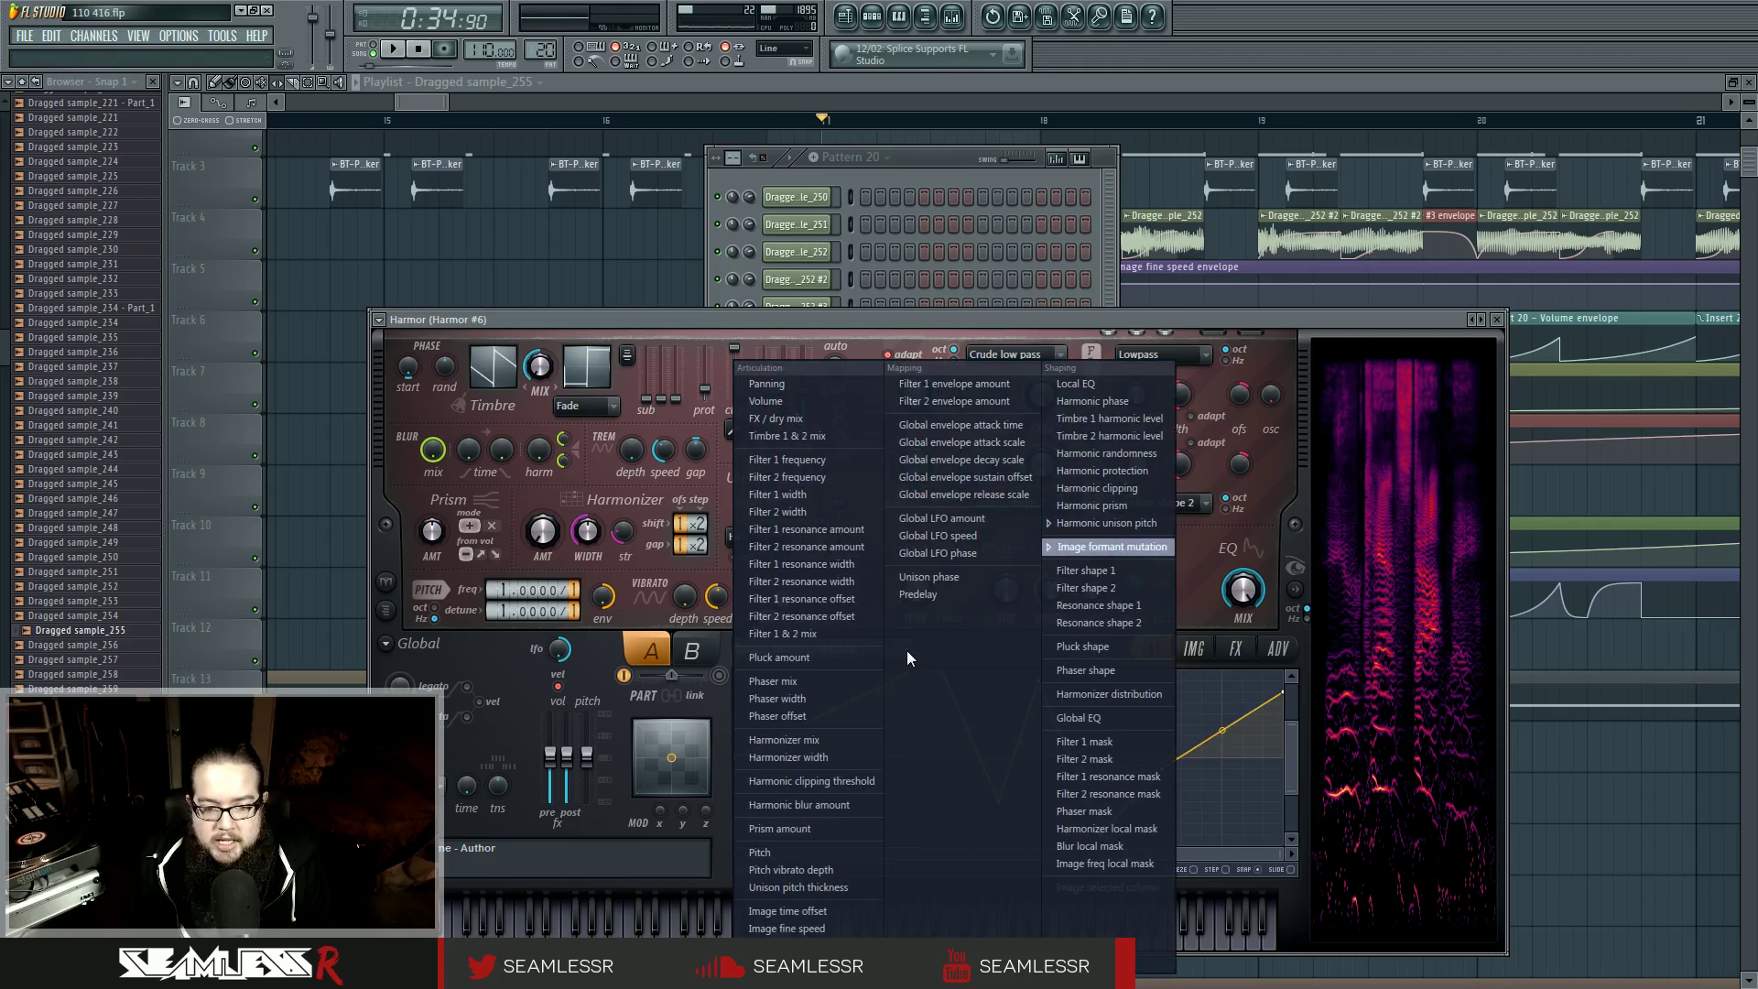
pyautogui.click(1103, 523)
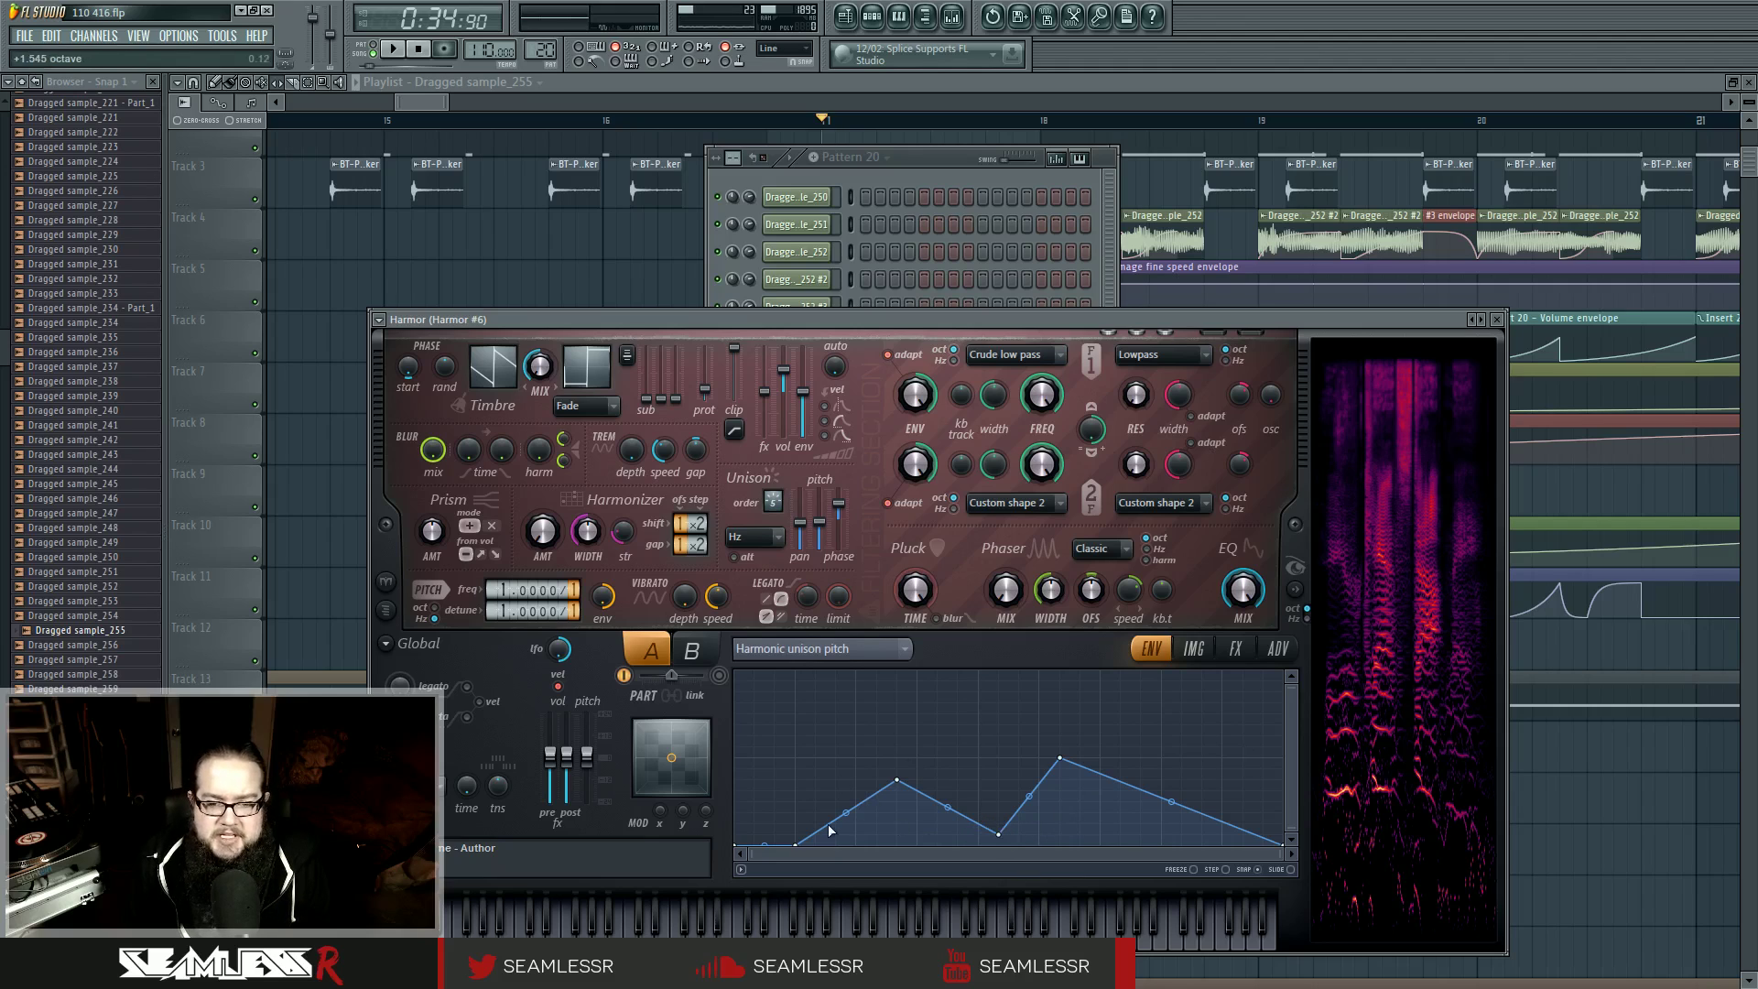
pyautogui.click(1497, 318)
pyautogui.press('F12')
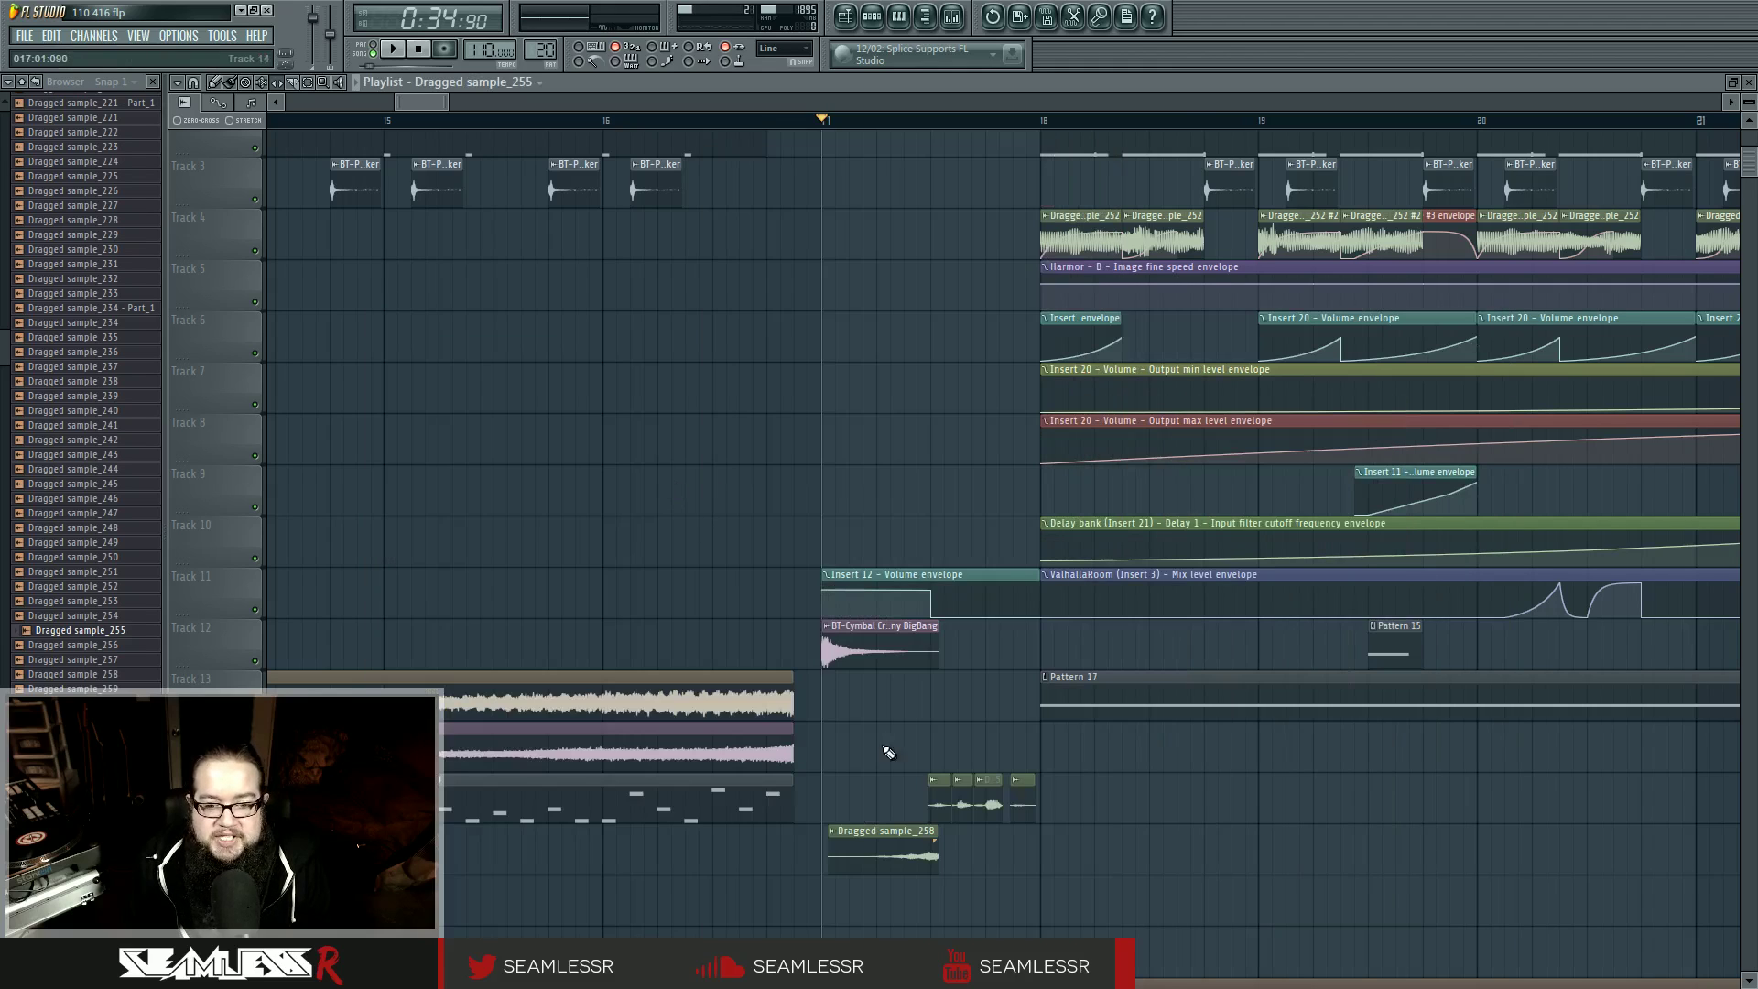
# Step: Check the stretching method of the Dragged sample_255 clip and audition it with its pitch shifted to -400 cents
pyautogui.doubleClick(964, 804)
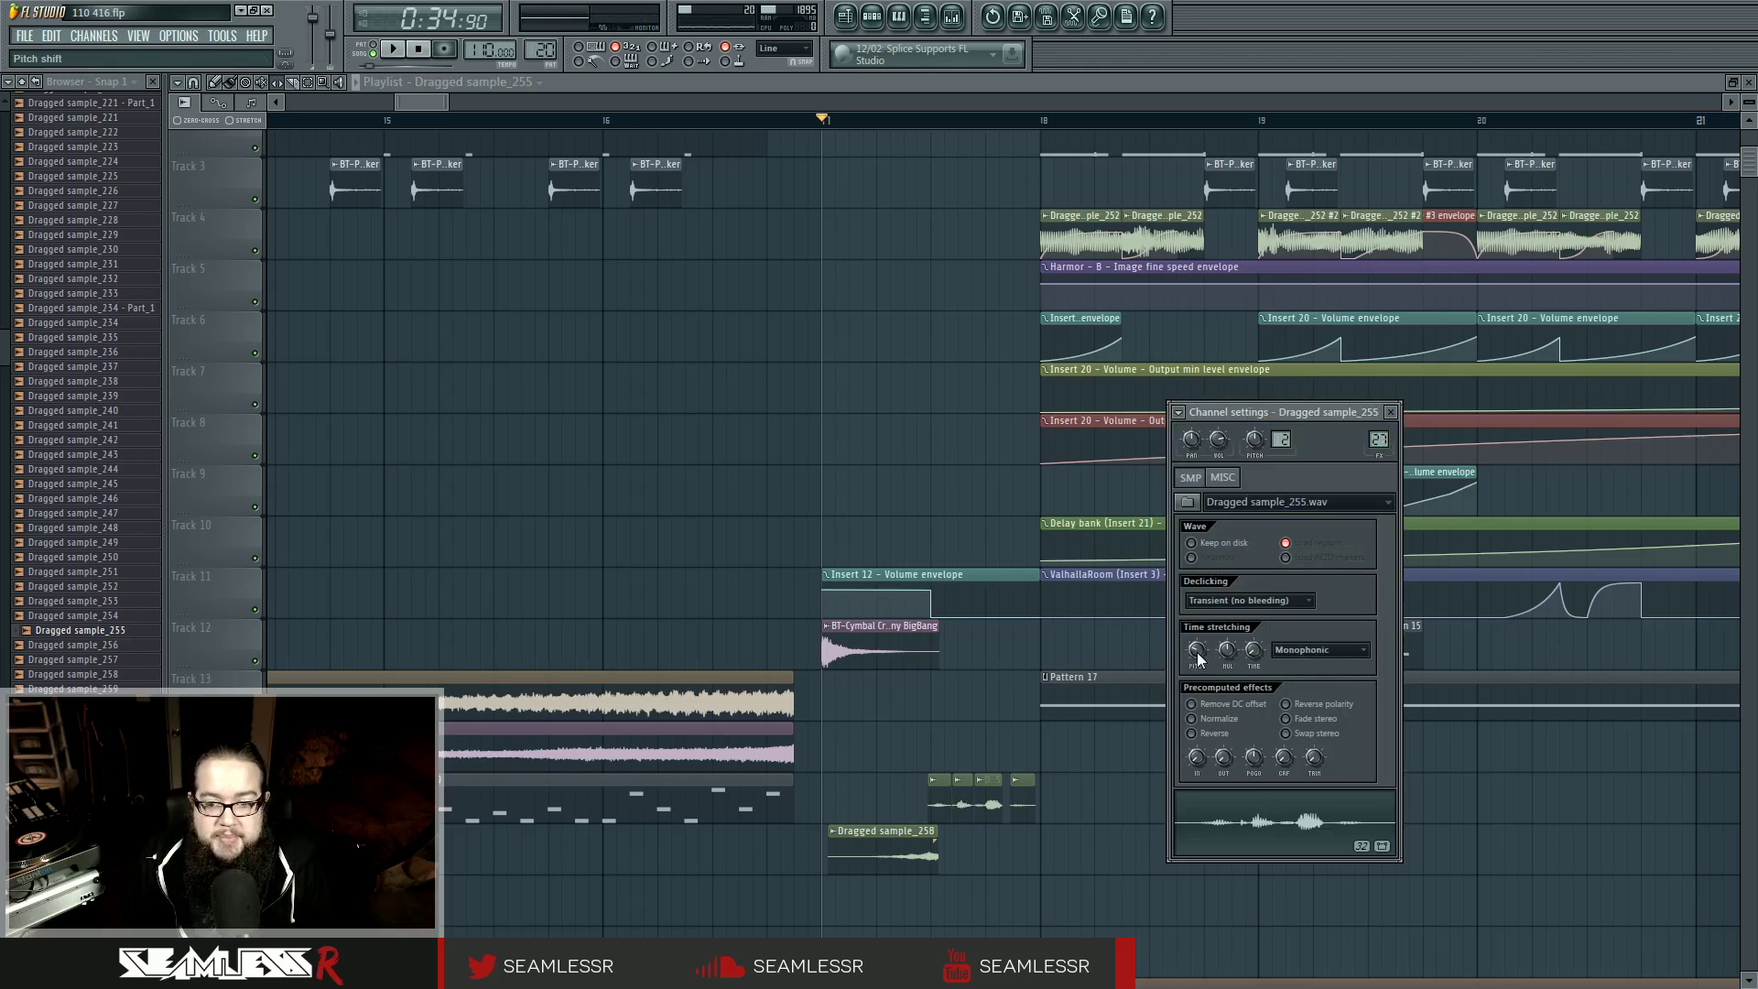
pyautogui.click(1311, 652)
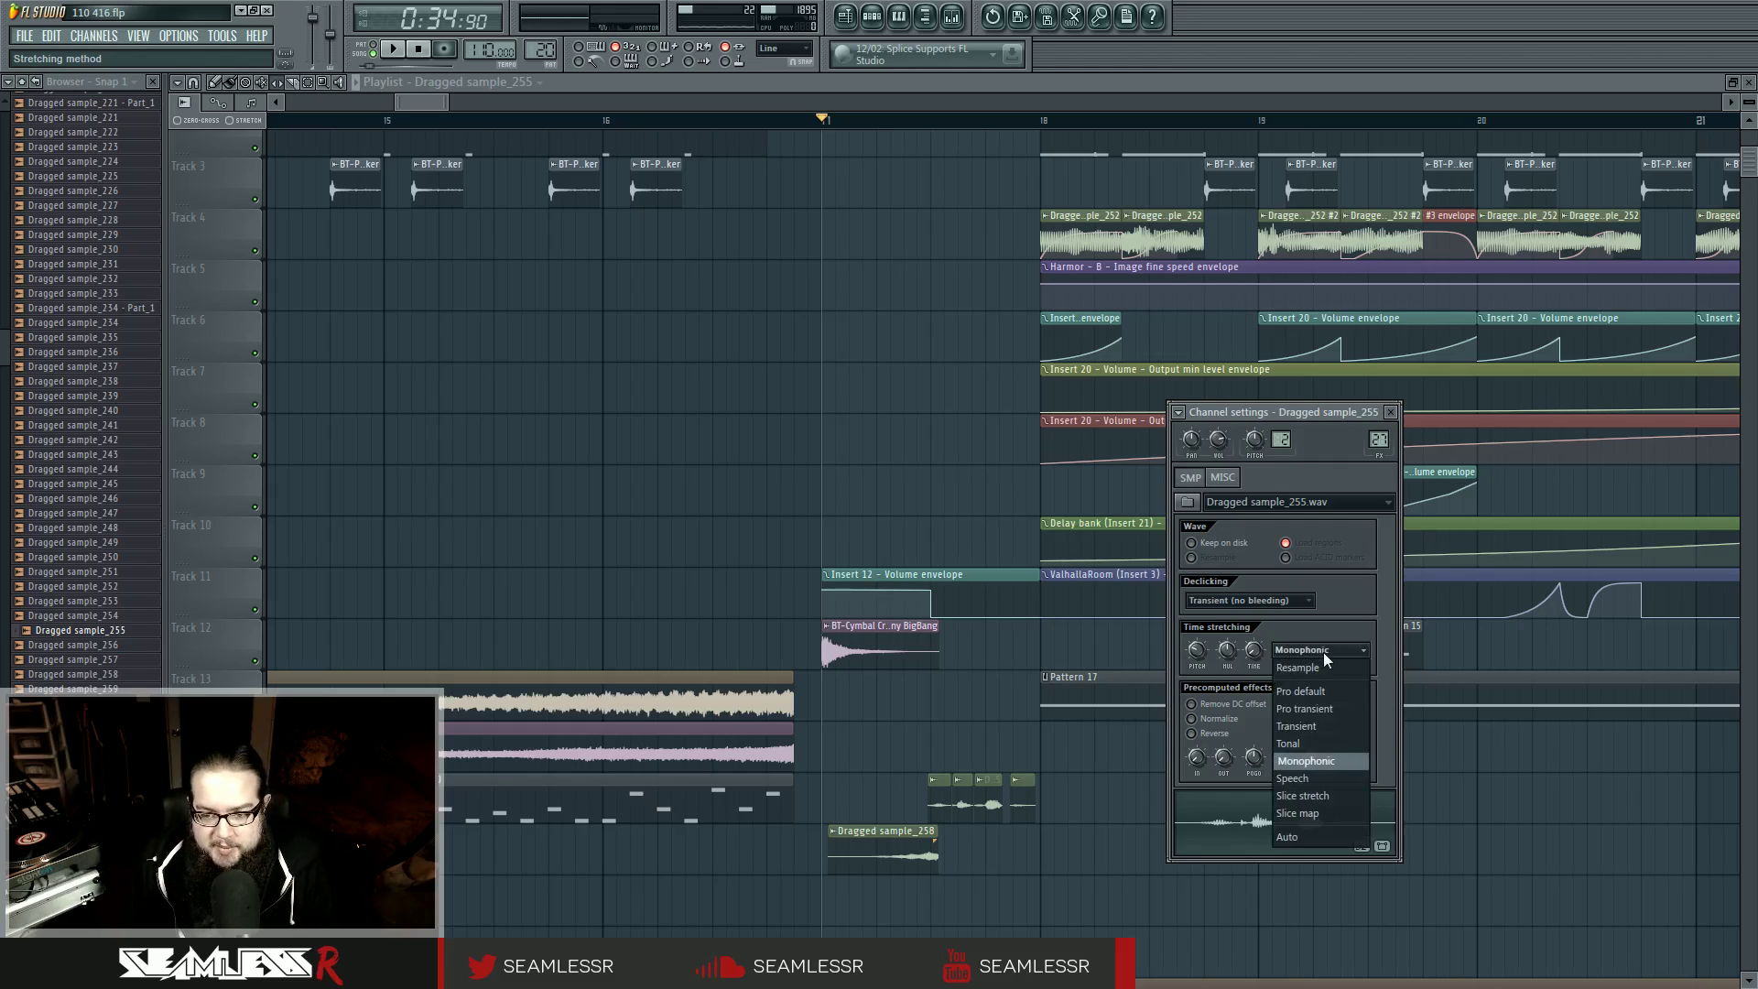
pyautogui.click(1332, 655)
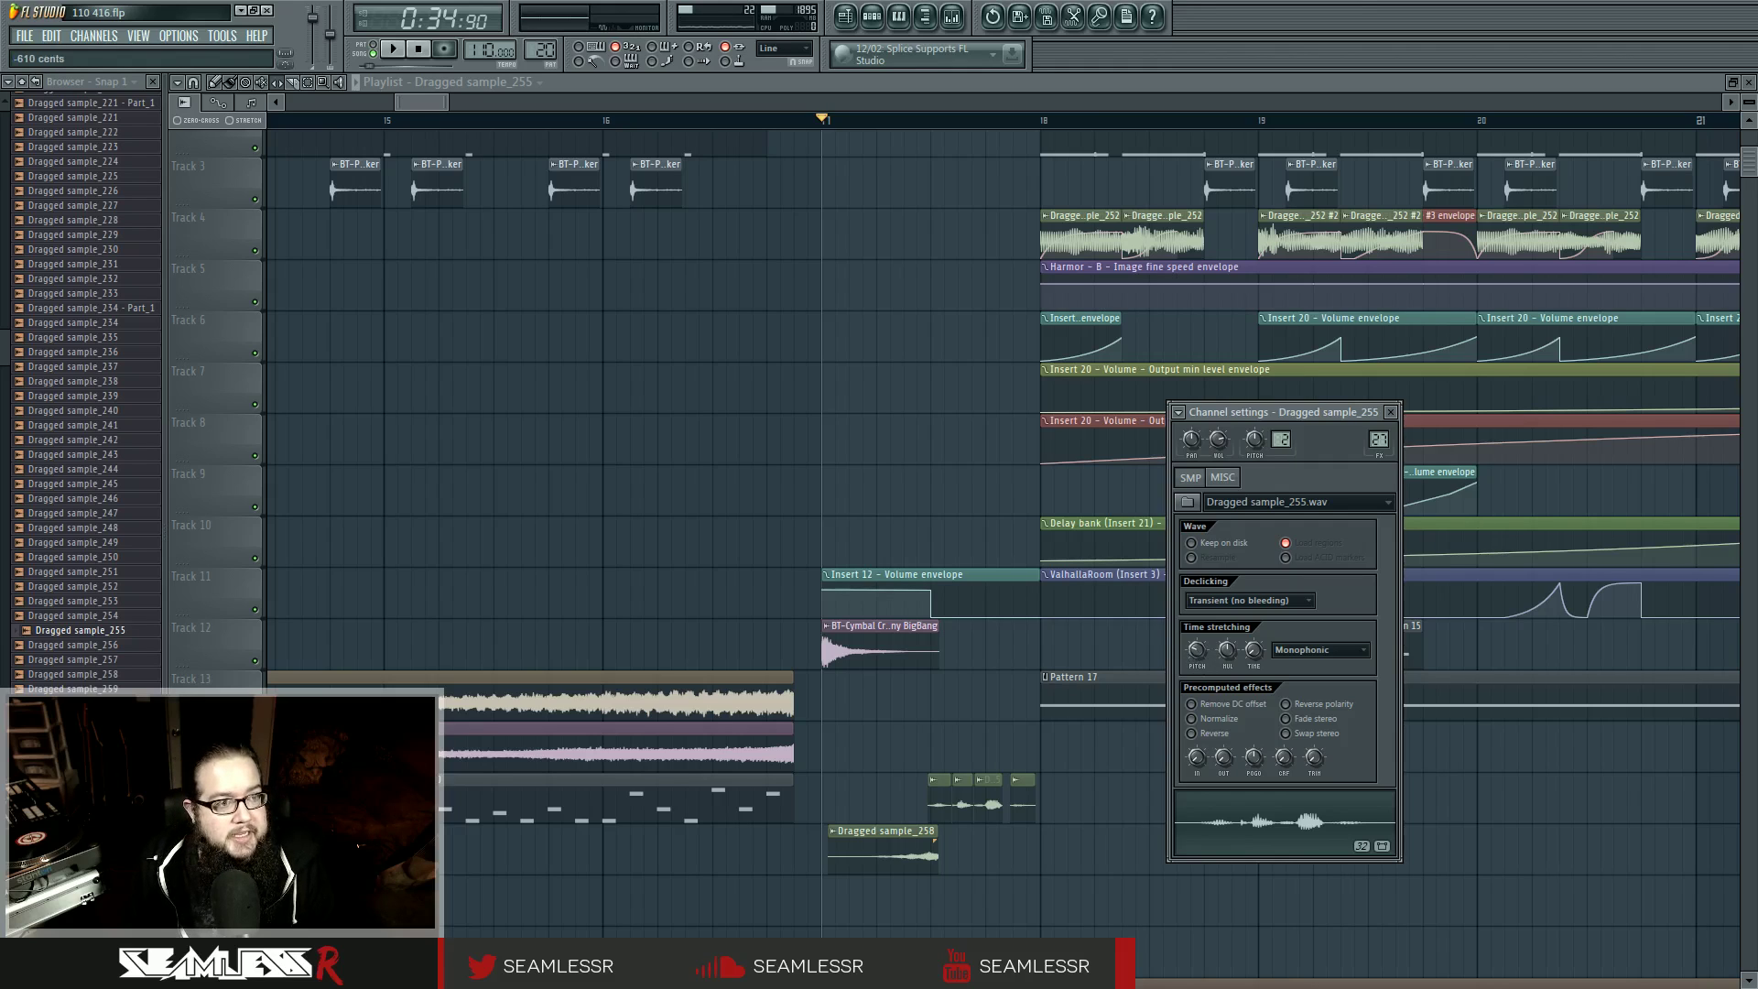
pyautogui.click(1249, 829)
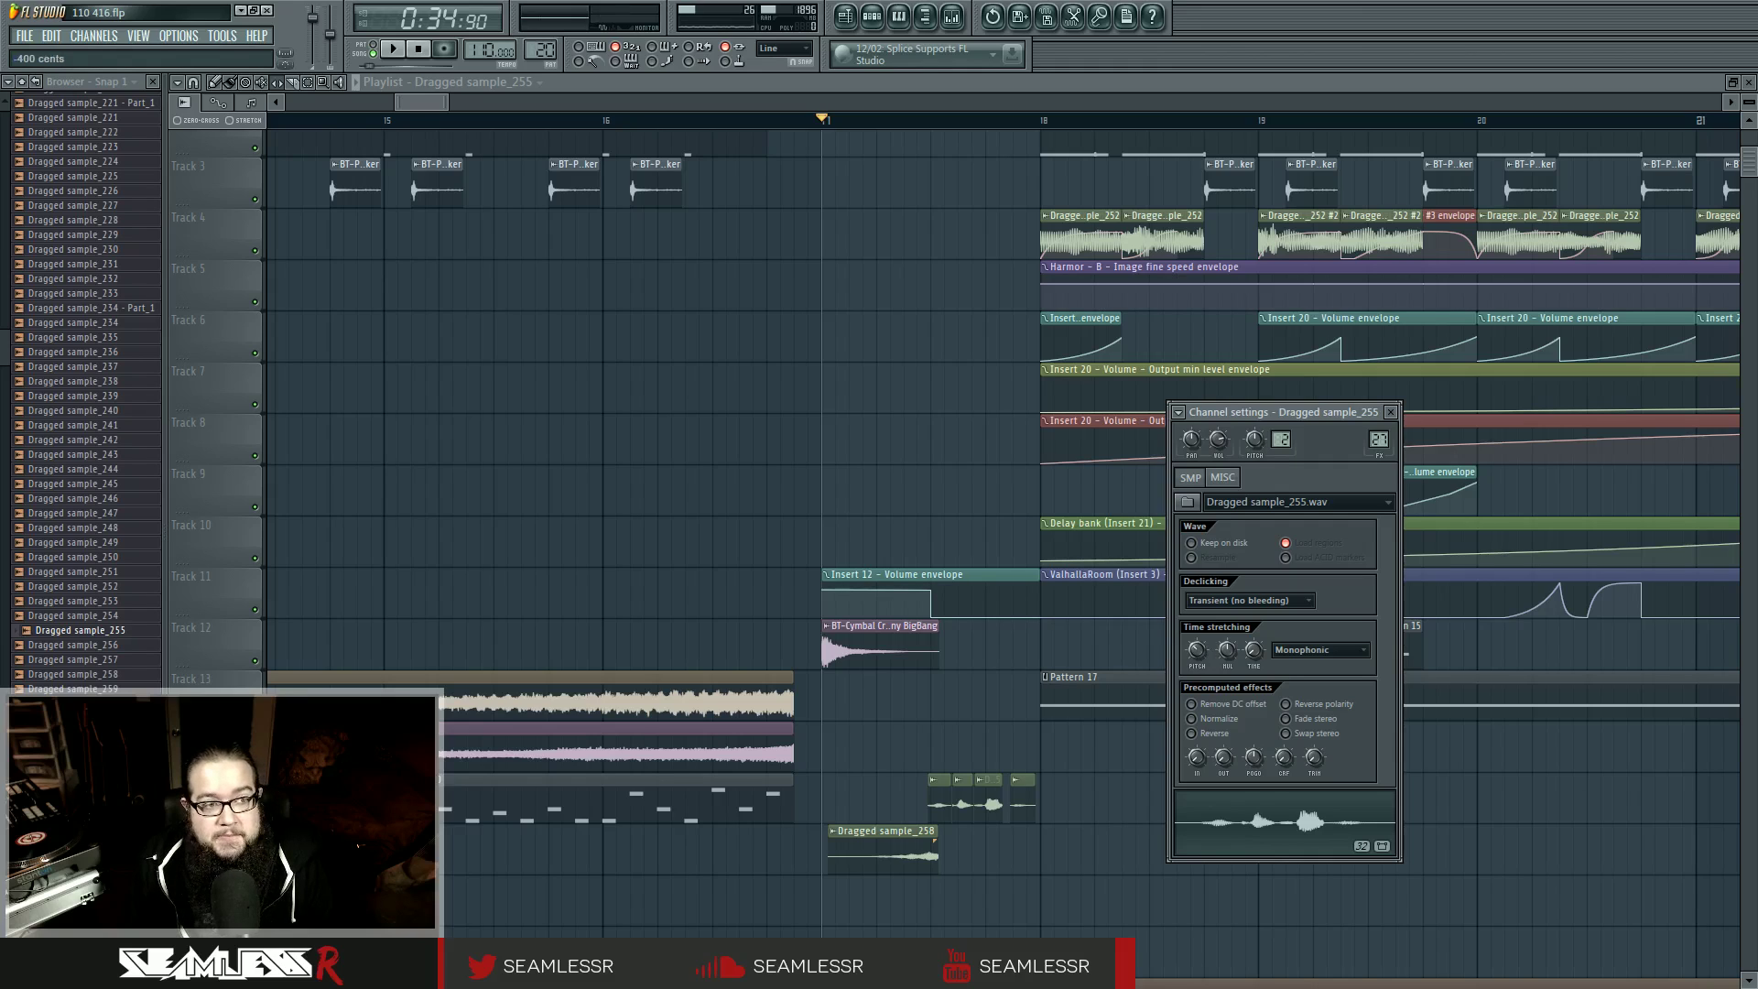
pyautogui.click(1274, 829)
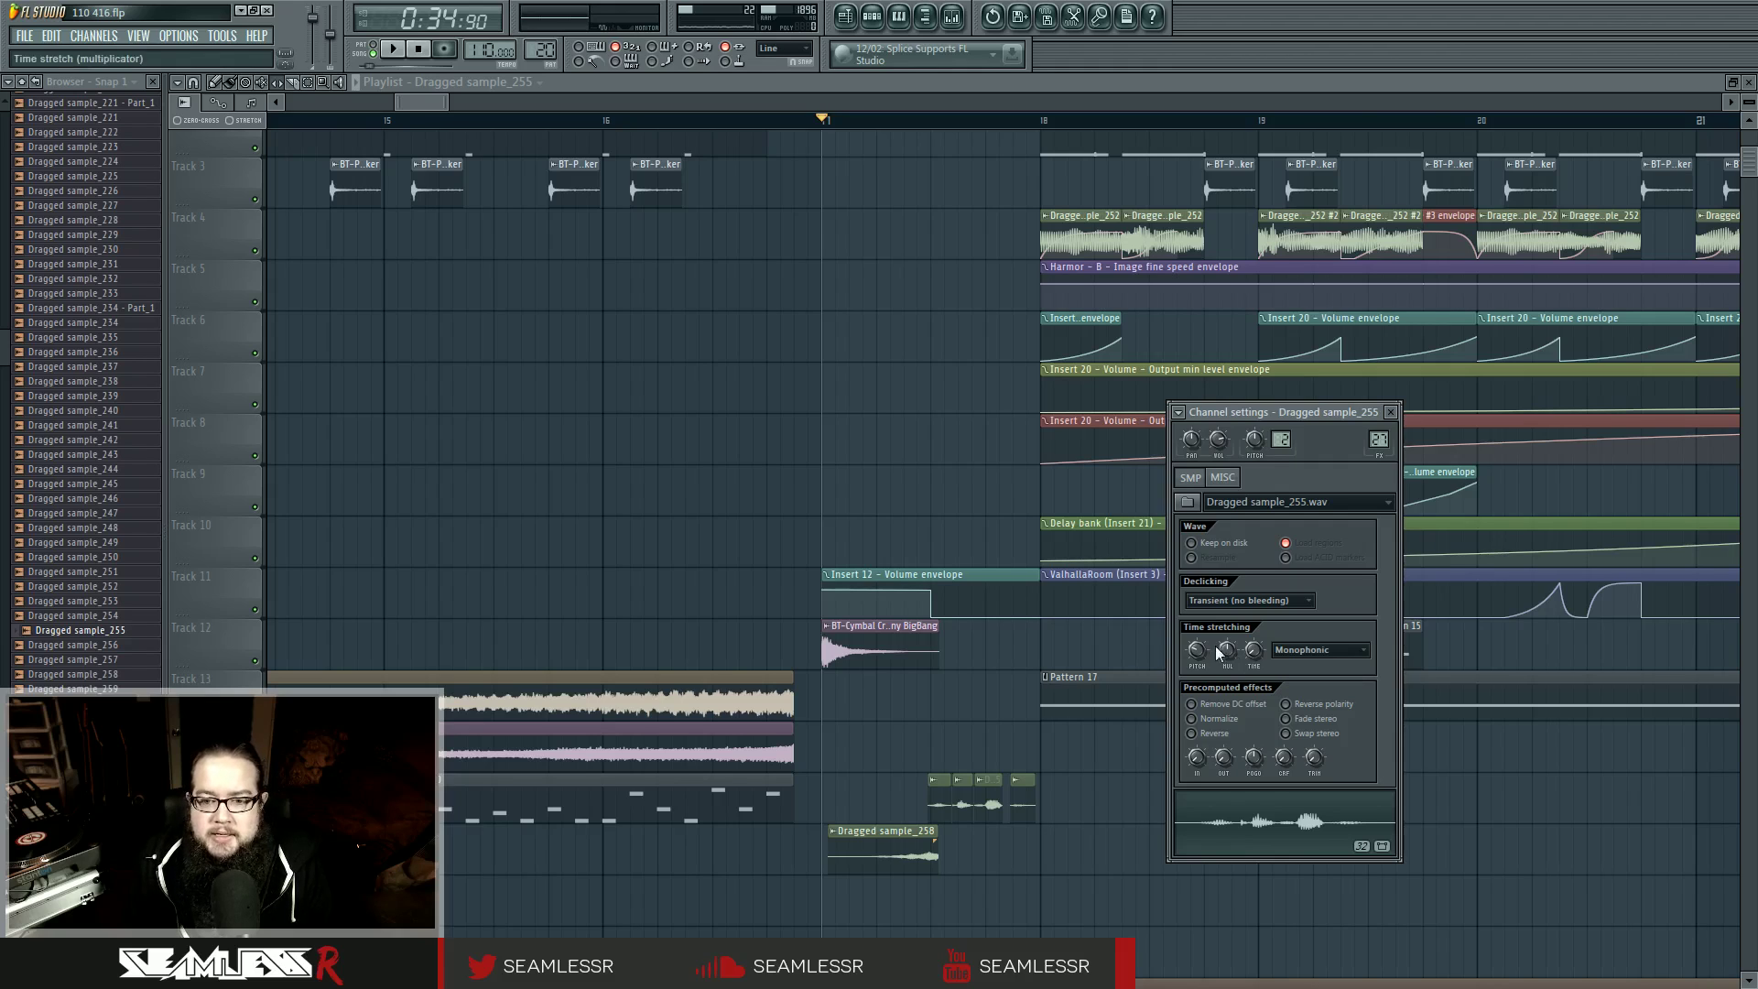
pyautogui.moveTo(1204, 661)
pyautogui.mouseDown()
pyautogui.moveTo(1204, 696)
pyautogui.moveTo(1201, 658)
pyautogui.mouseUp()
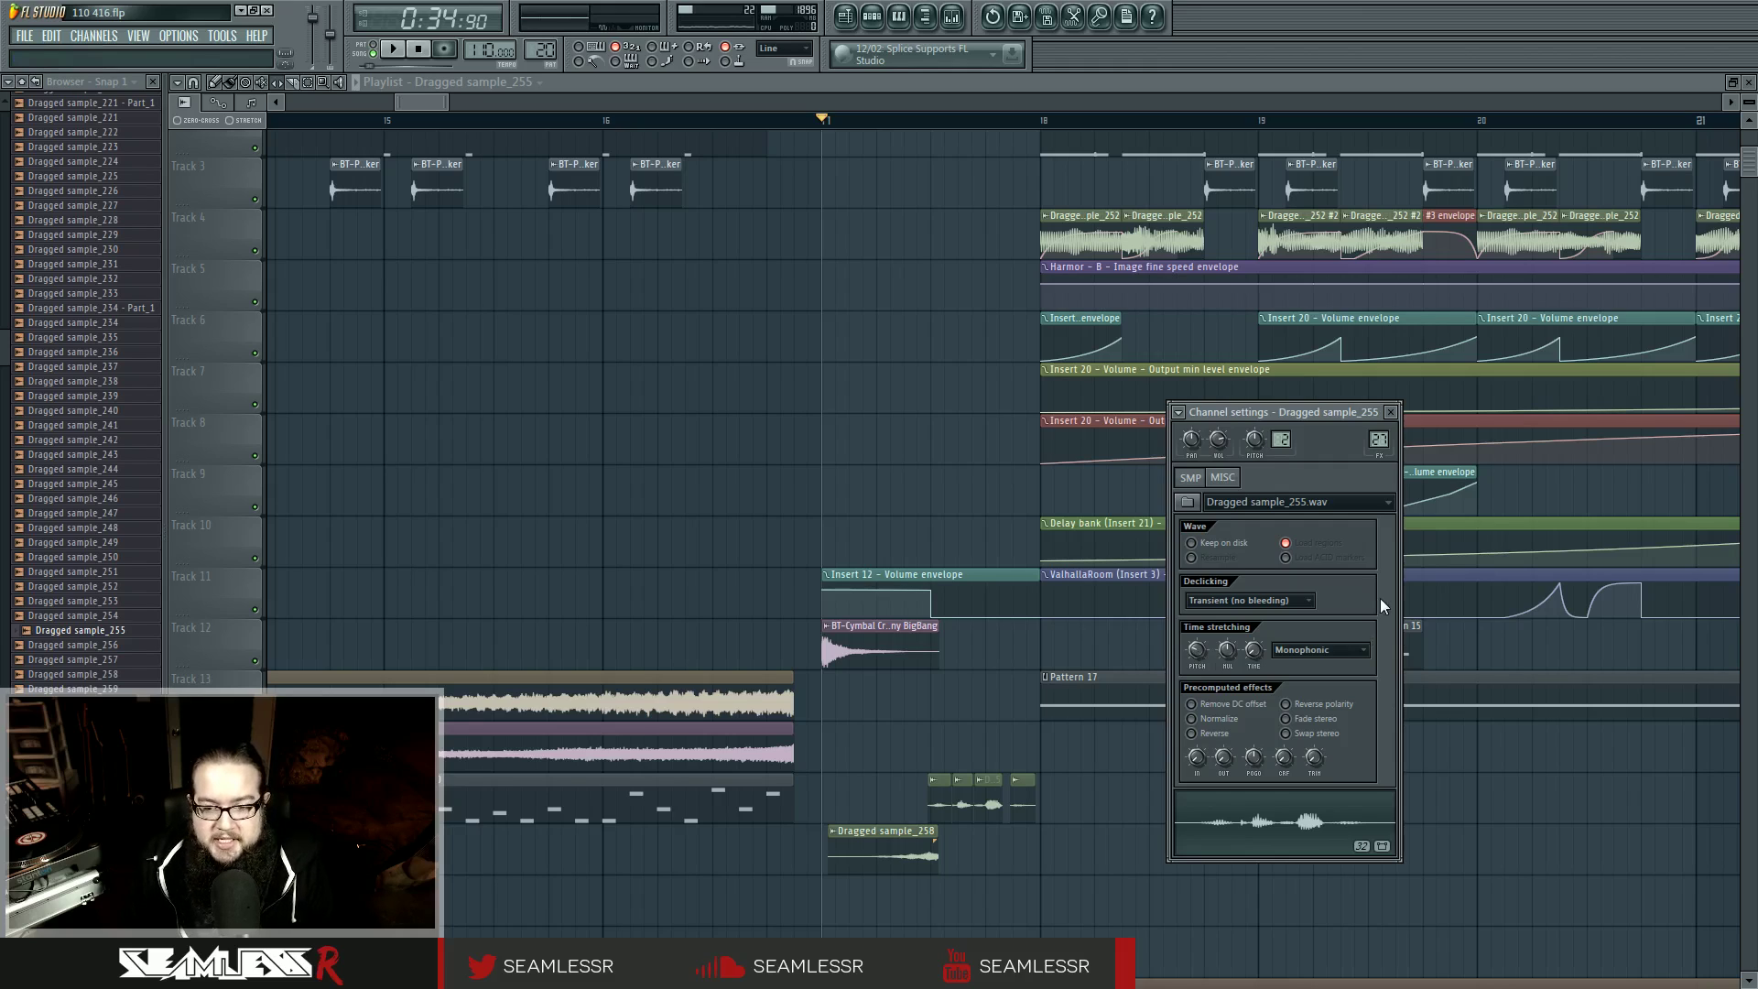
pyautogui.click(1390, 412)
# Step: Examine the playlist arrangement from bar 17 through the later sections and the dragged samples in the Sliced beats folder
pyautogui.scroll(1, 1044, 753)
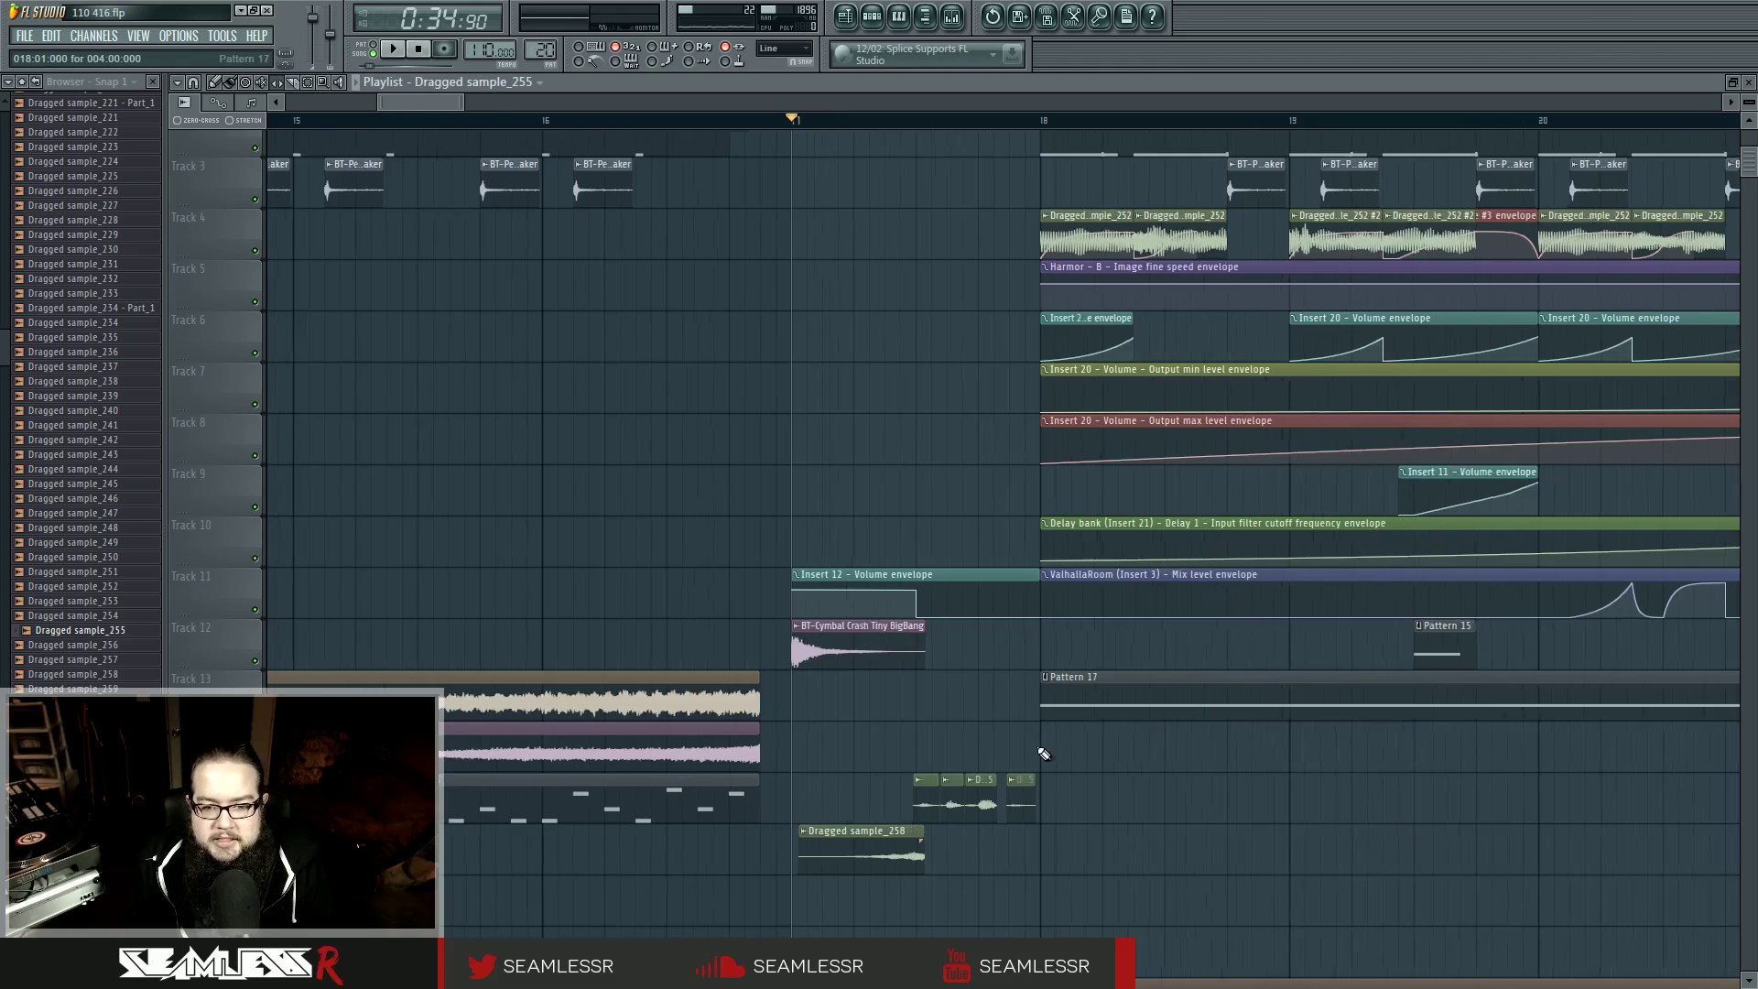
pyautogui.scroll(-3, 1044, 753)
pyautogui.scroll(1, 895, 686)
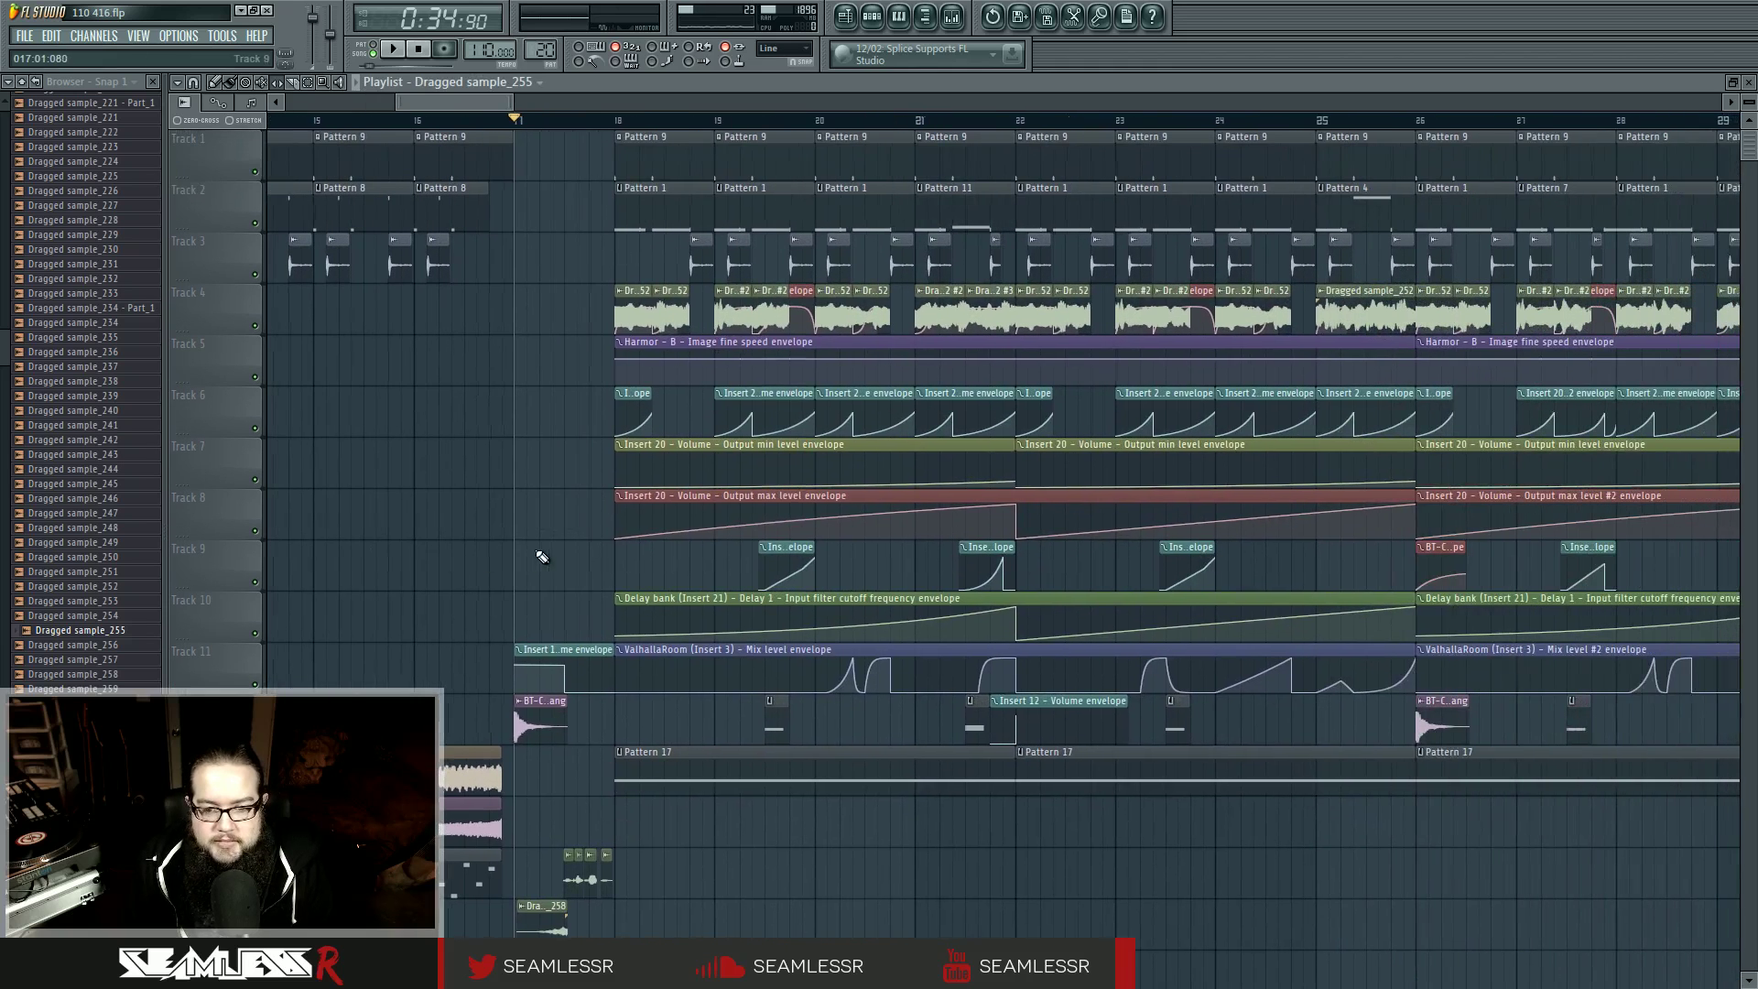
pyautogui.hscroll(-3, 542, 556)
pyautogui.hscroll(2, 704, 544)
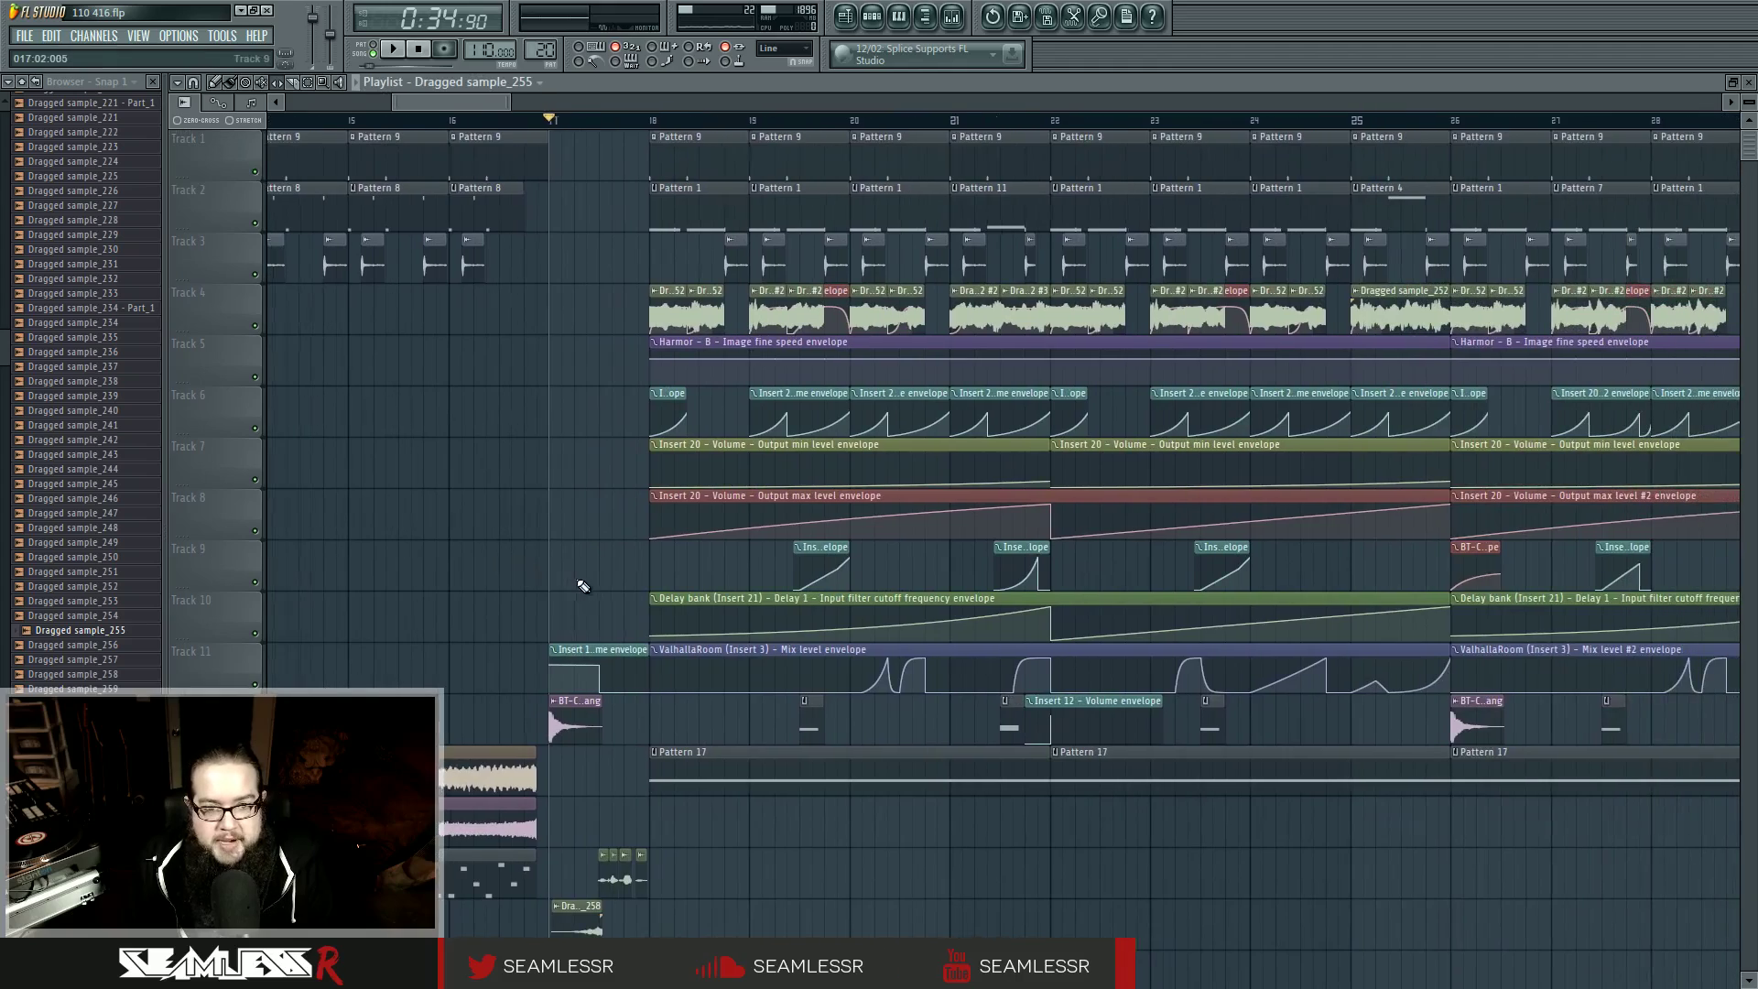
pyautogui.scroll(-5, 1260, 521)
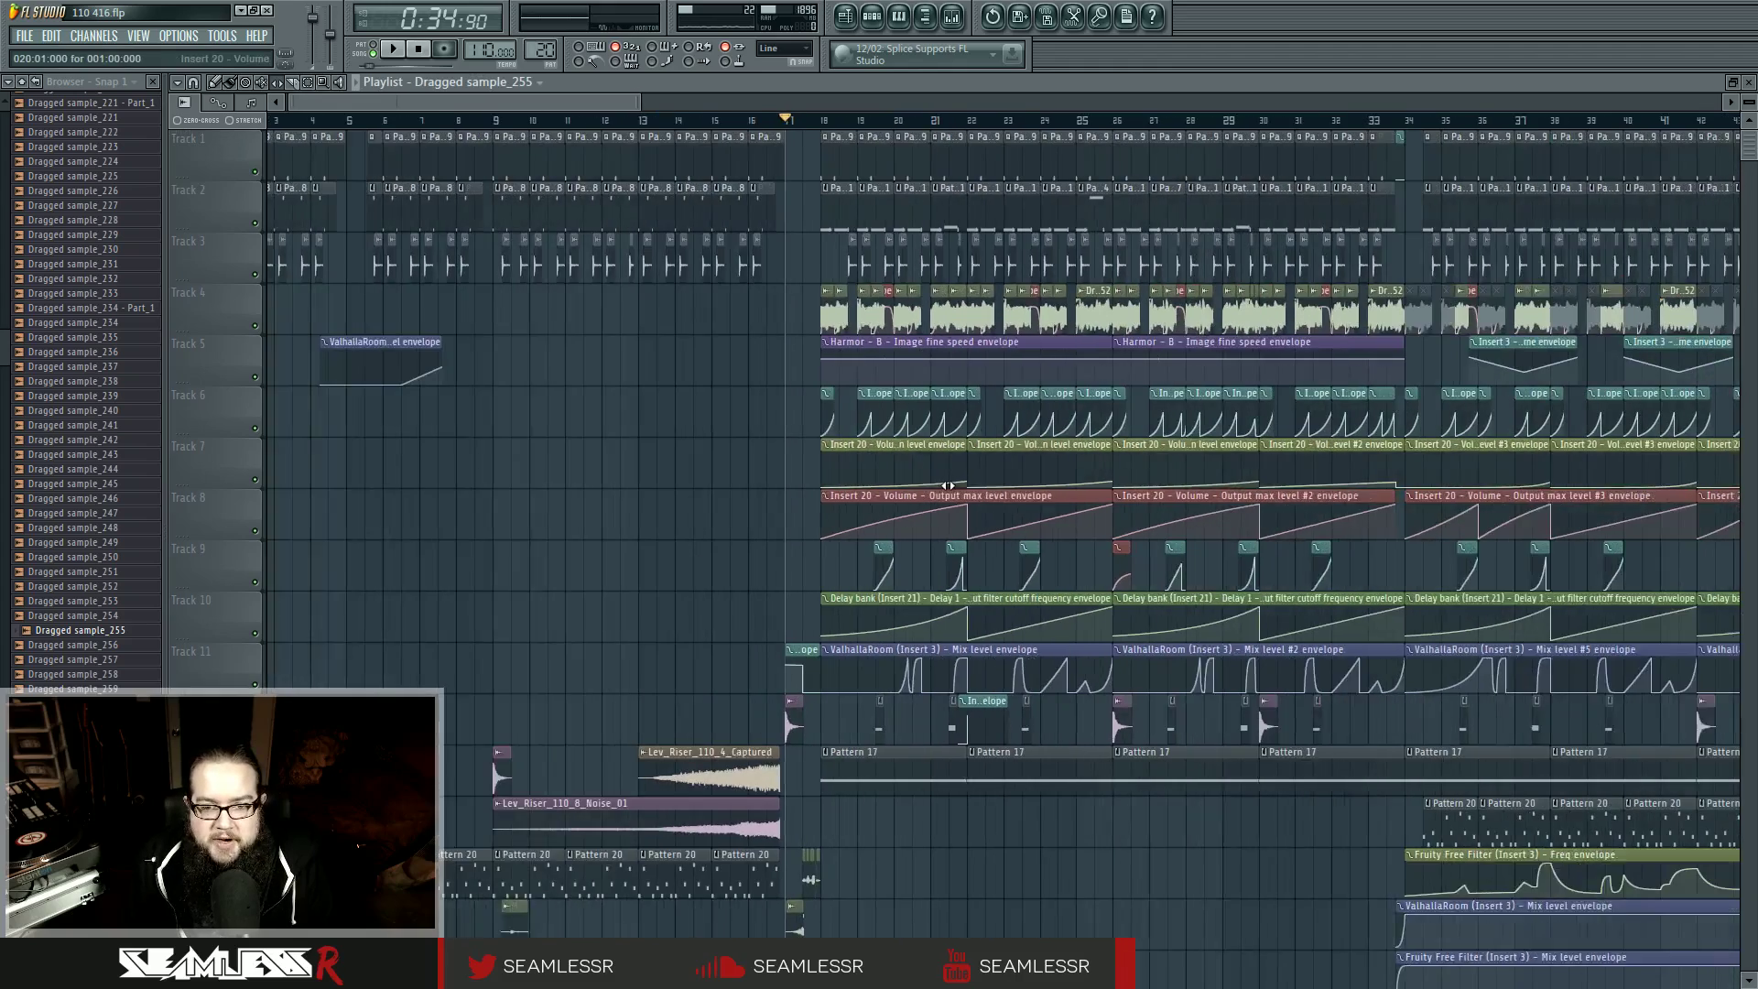
pyautogui.moveTo(1353, 533); pyautogui.dragTo(660, 528)
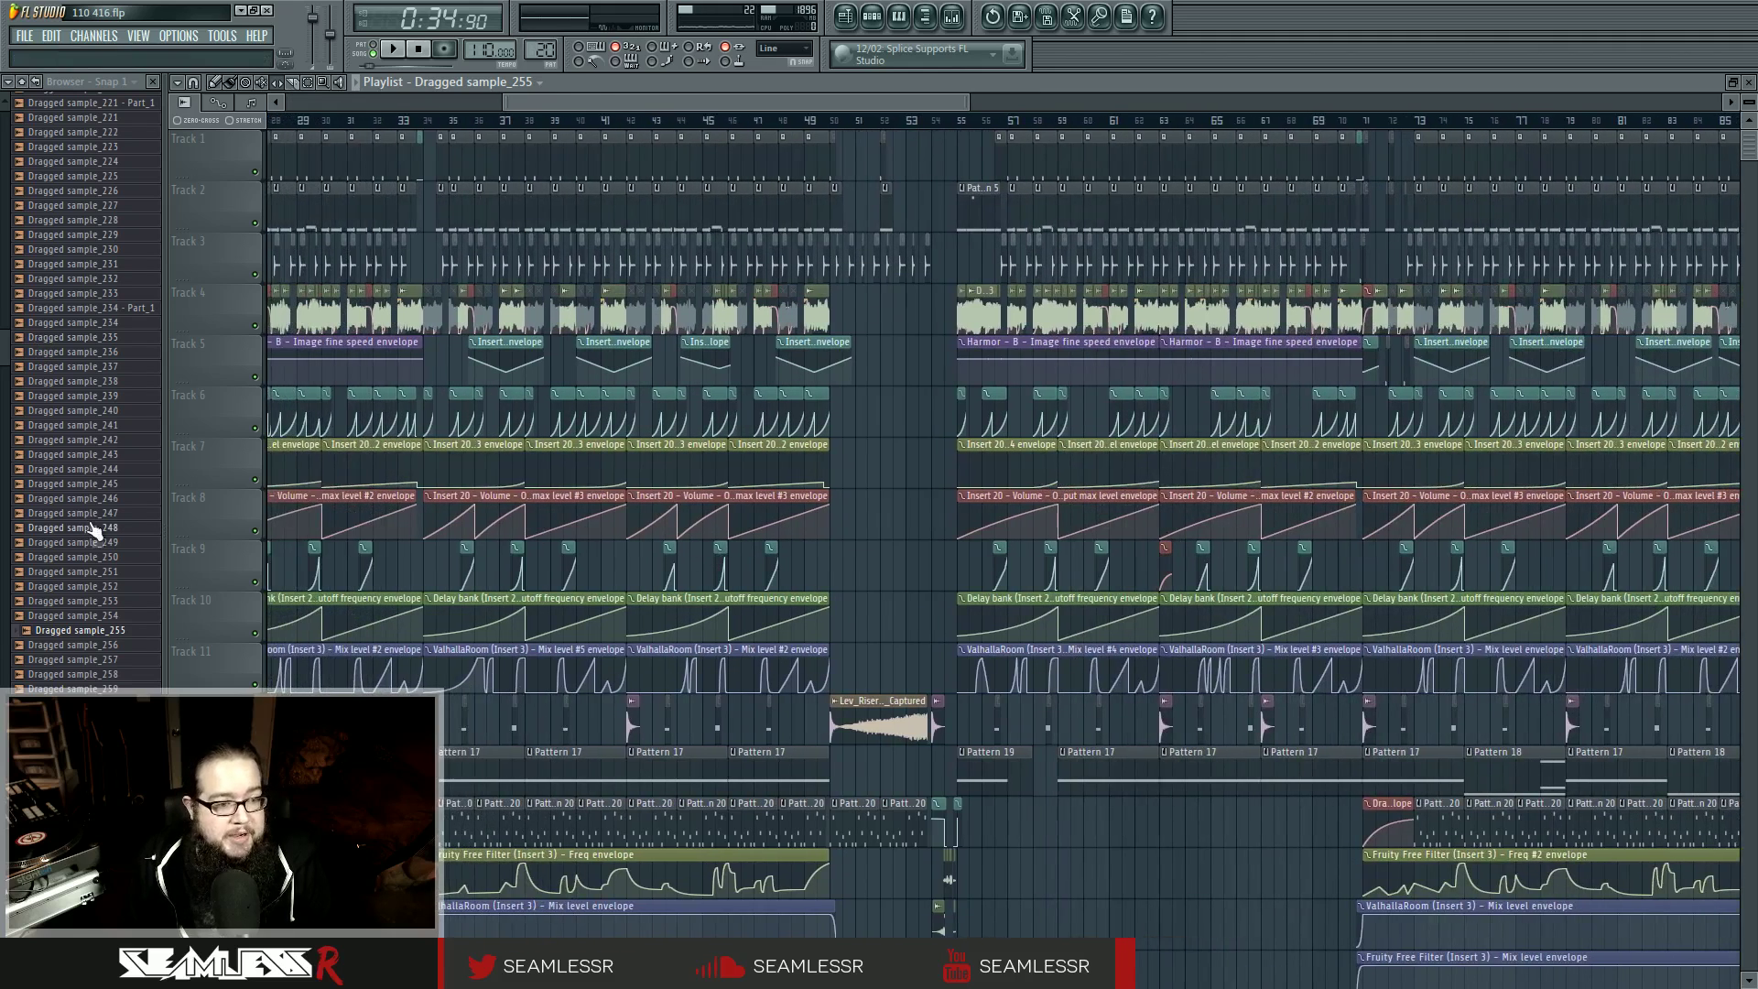
pyautogui.moveTo(12, 348)
pyautogui.mouseDown()
pyautogui.moveTo(3, 835)
pyautogui.moveTo(5, 374)
pyautogui.mouseUp()
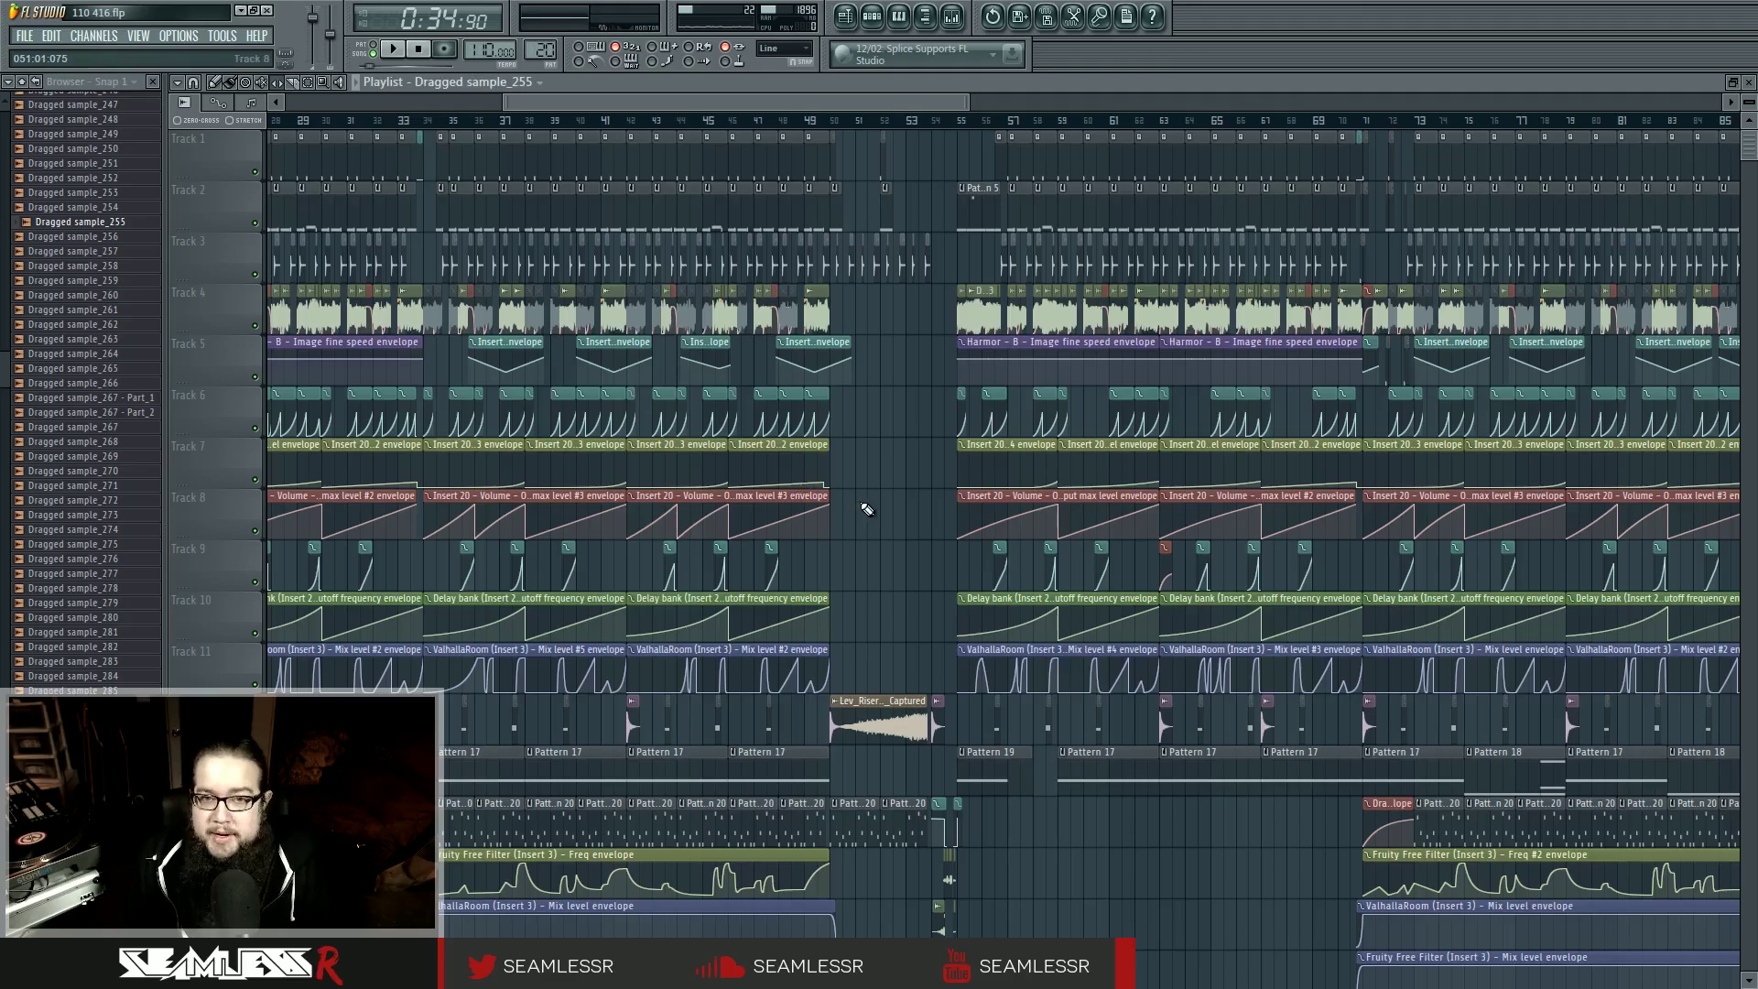
# Step: Move the Param. EQ 2 Band 4 freq, Band 3 freq #2 and Band 3 freq #4 envelopes from Track 4 to Track 6 beneath Patterns 12–14
pyautogui.scroll(-2, 867, 507)
pyautogui.hscroll(10, 871, 513)
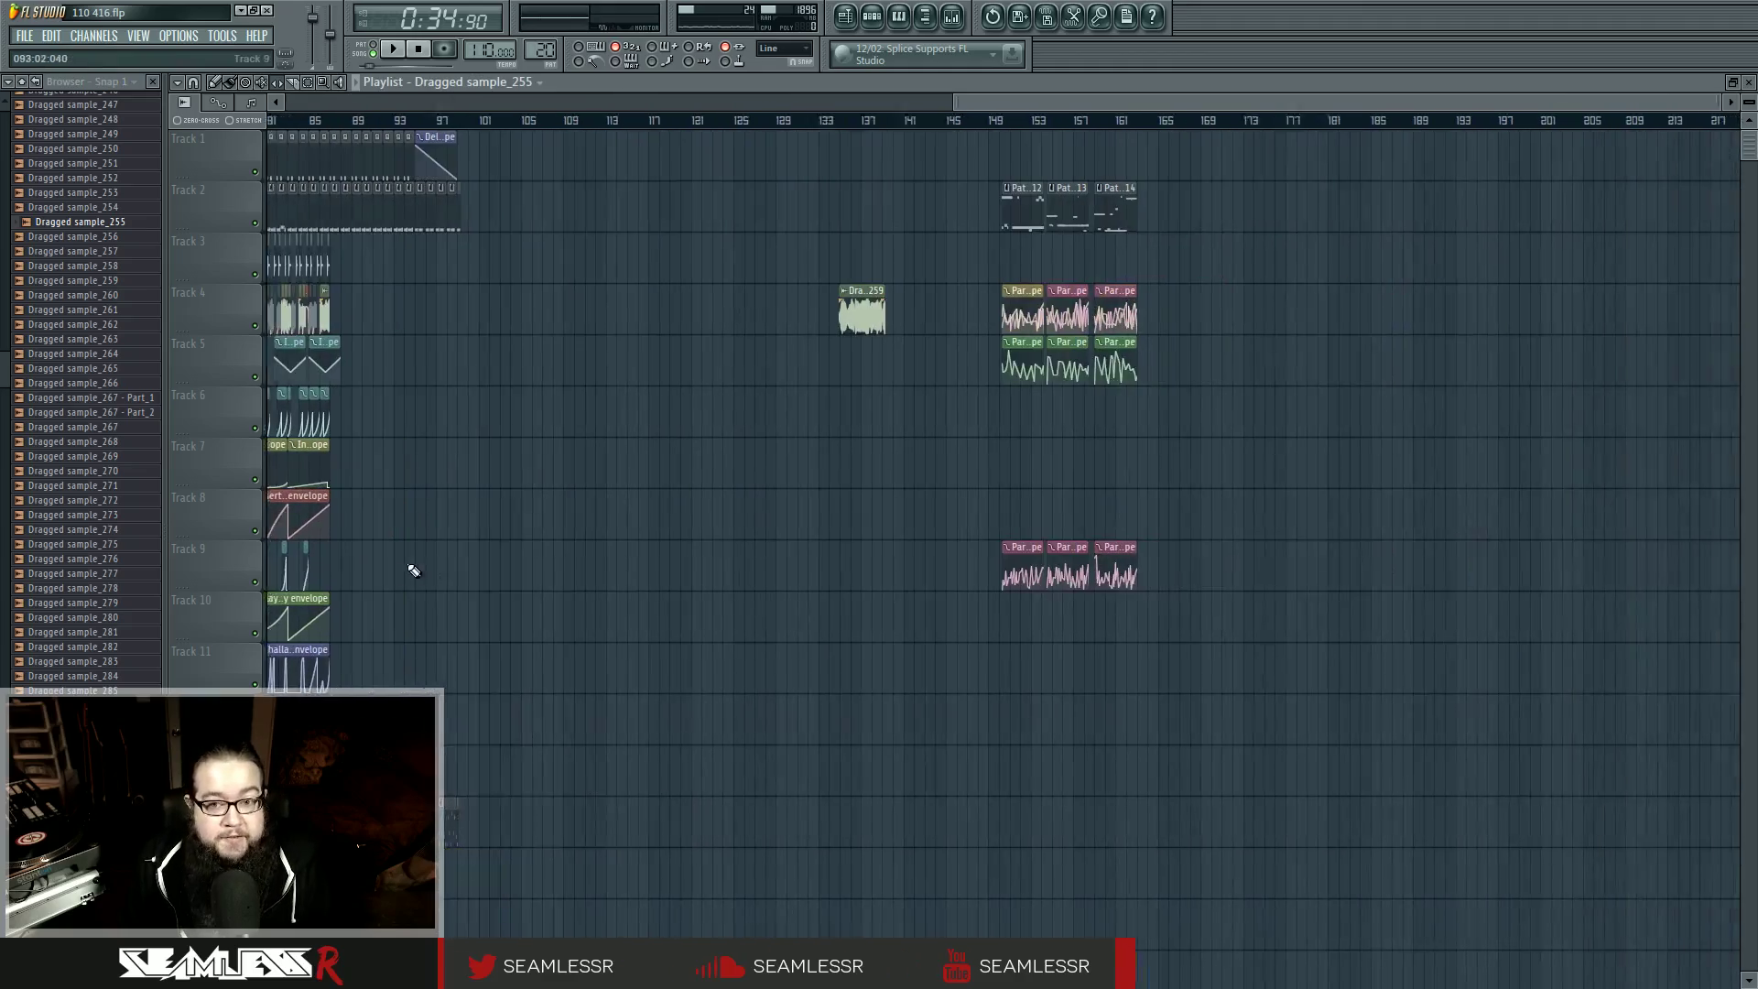
pyautogui.scroll(6, 1142, 491)
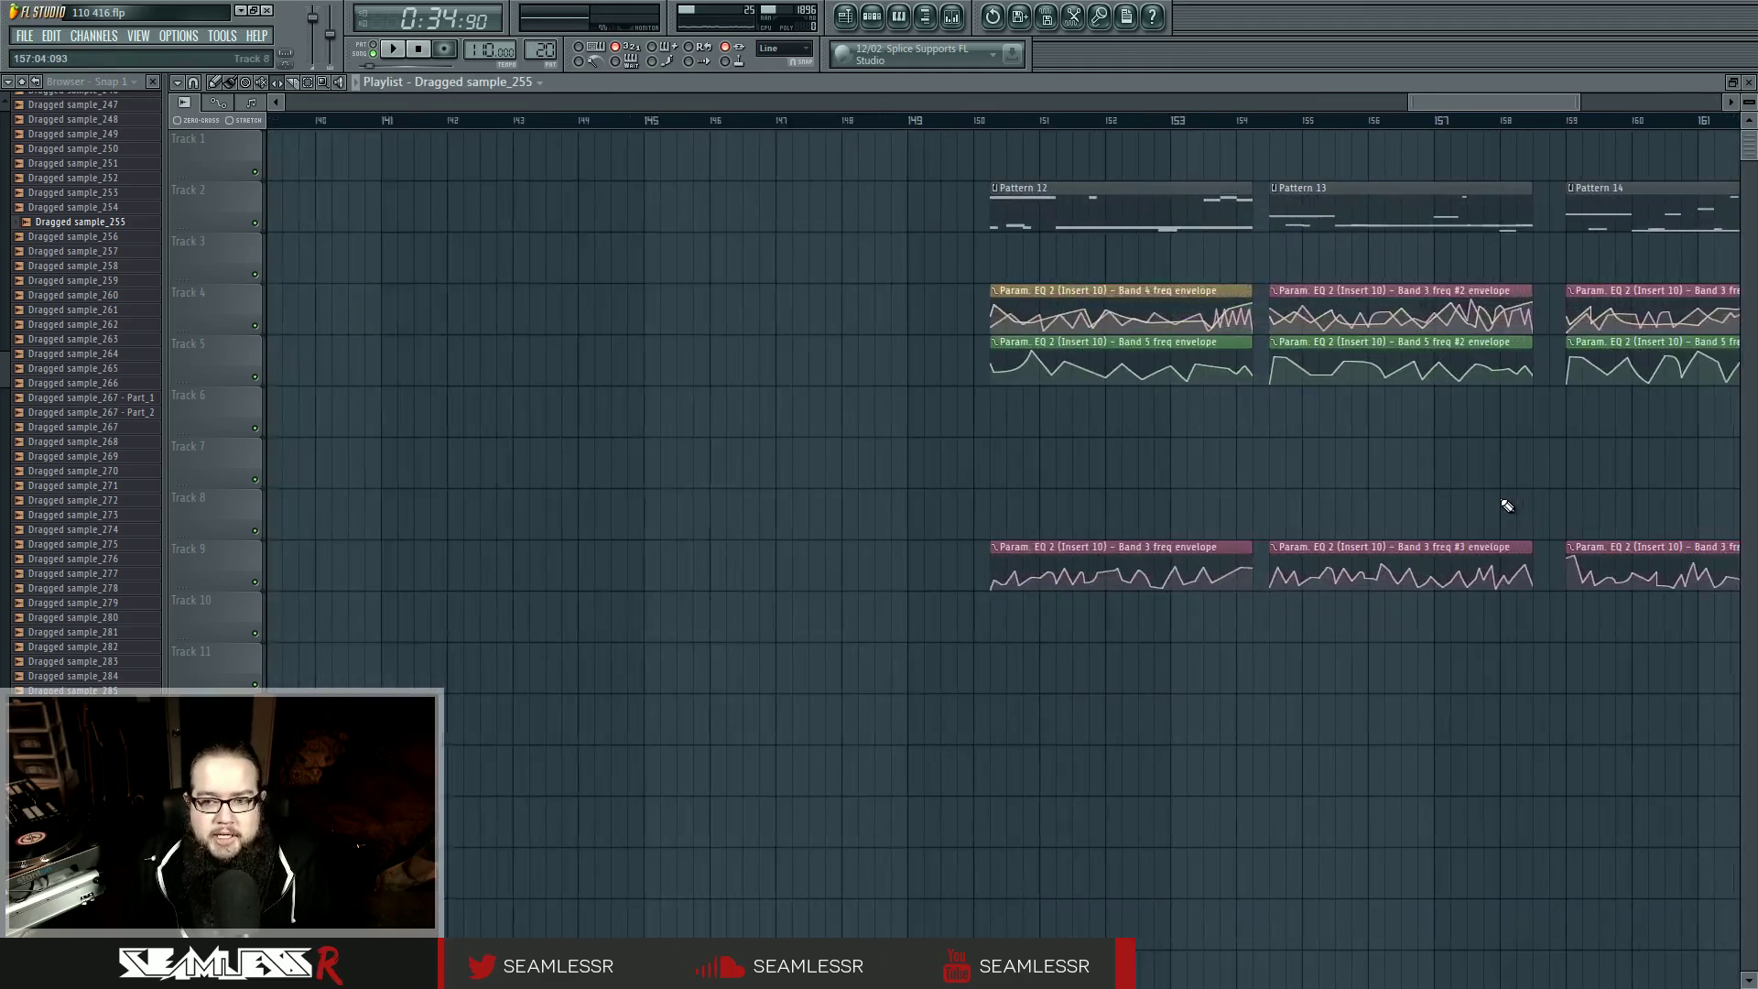
pyautogui.hscroll(1, 1503, 504)
pyautogui.moveTo(969, 290); pyautogui.dragTo(972, 393)
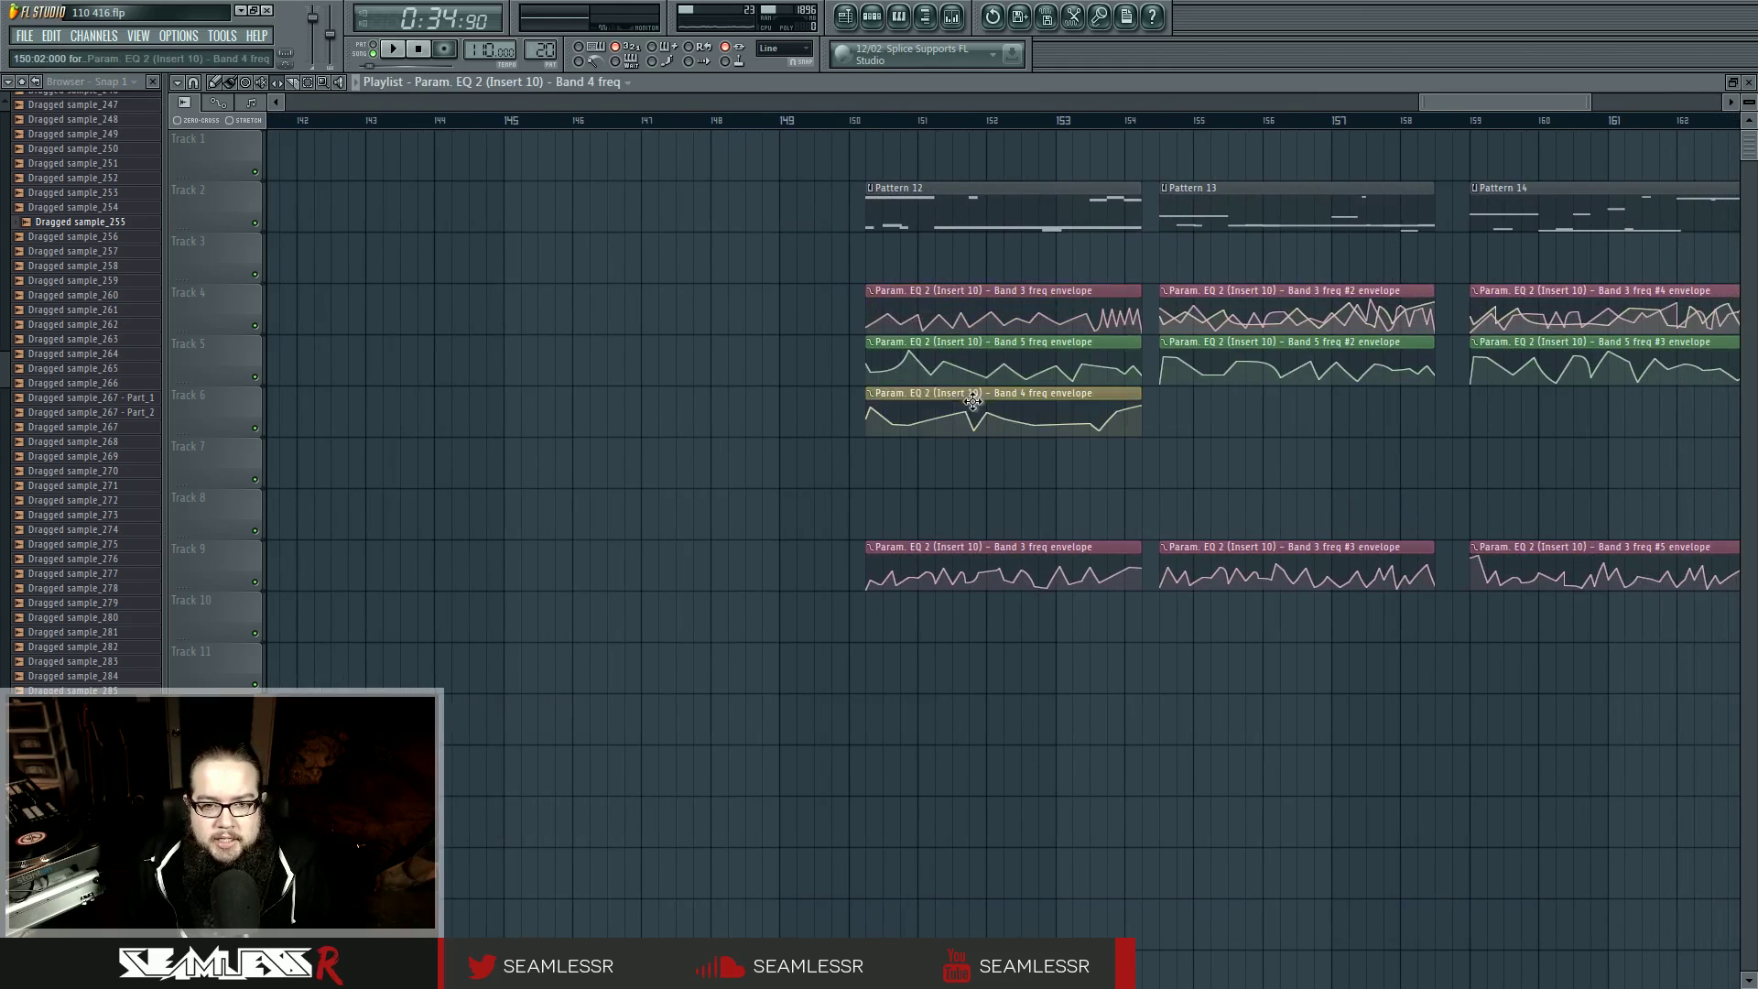
pyautogui.moveTo(1229, 285); pyautogui.dragTo(1229, 387)
pyautogui.moveTo(1503, 291); pyautogui.dragTo(1504, 394)
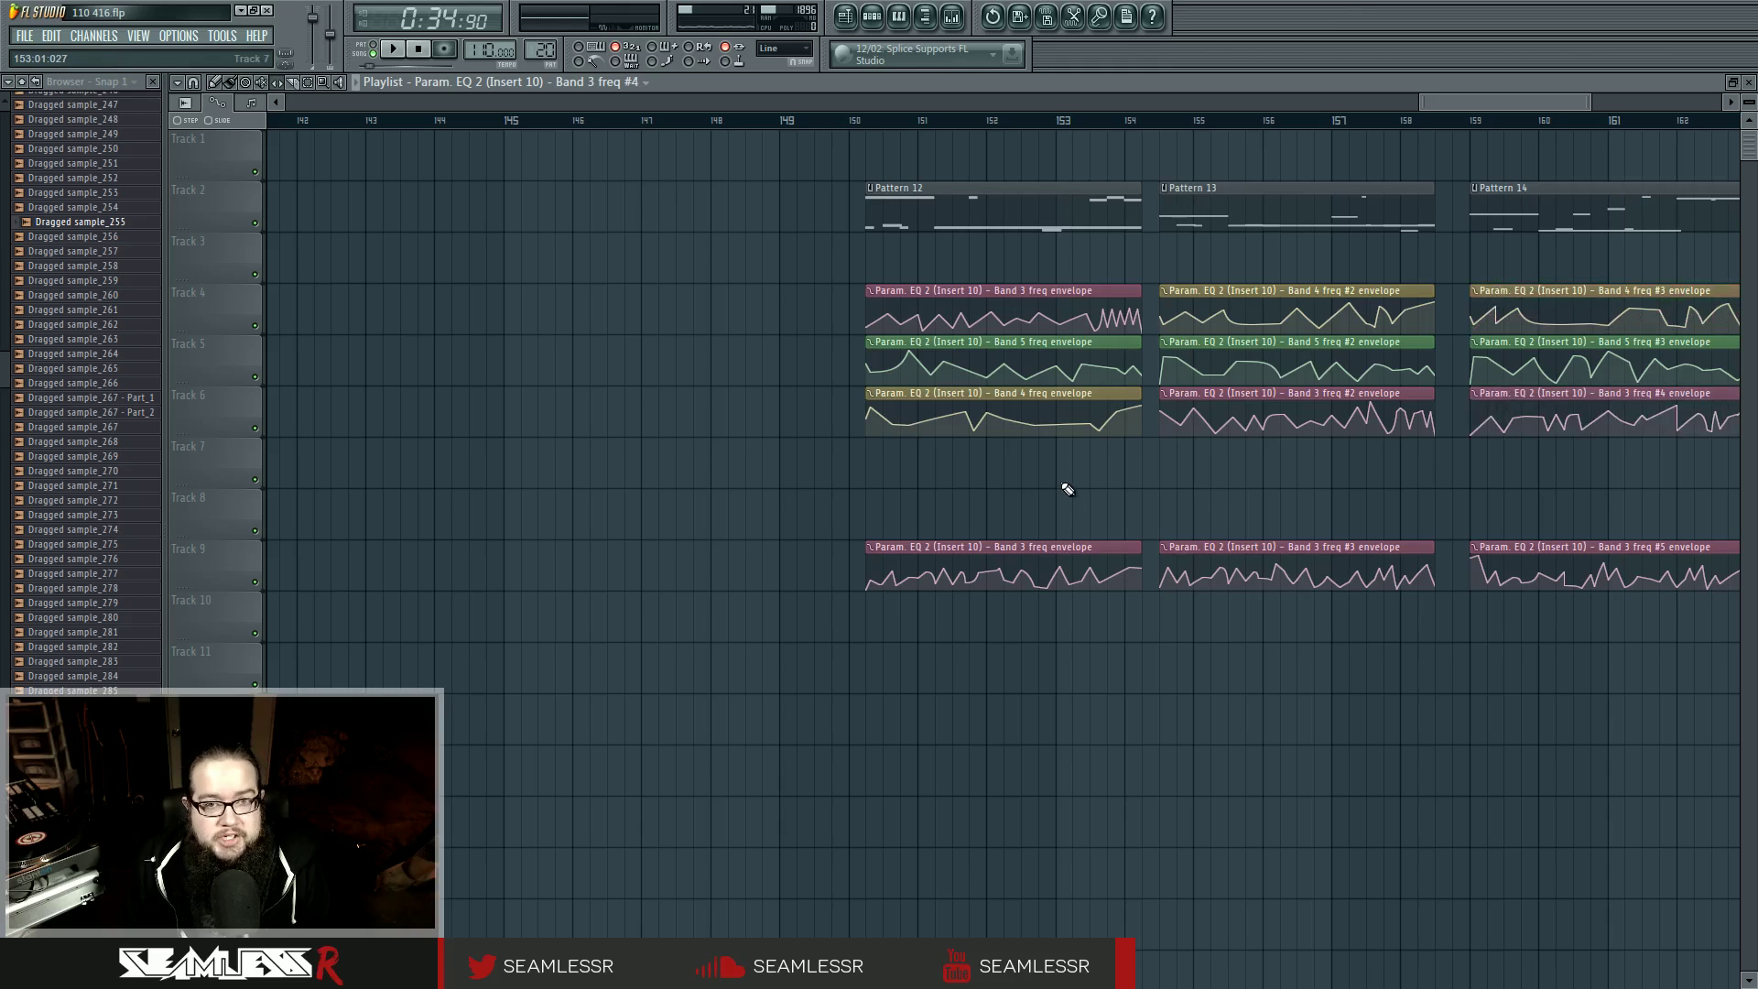
# Step: Play the arrangement from the start of Pattern 12 and show the channel list
pyautogui.click(866, 120)
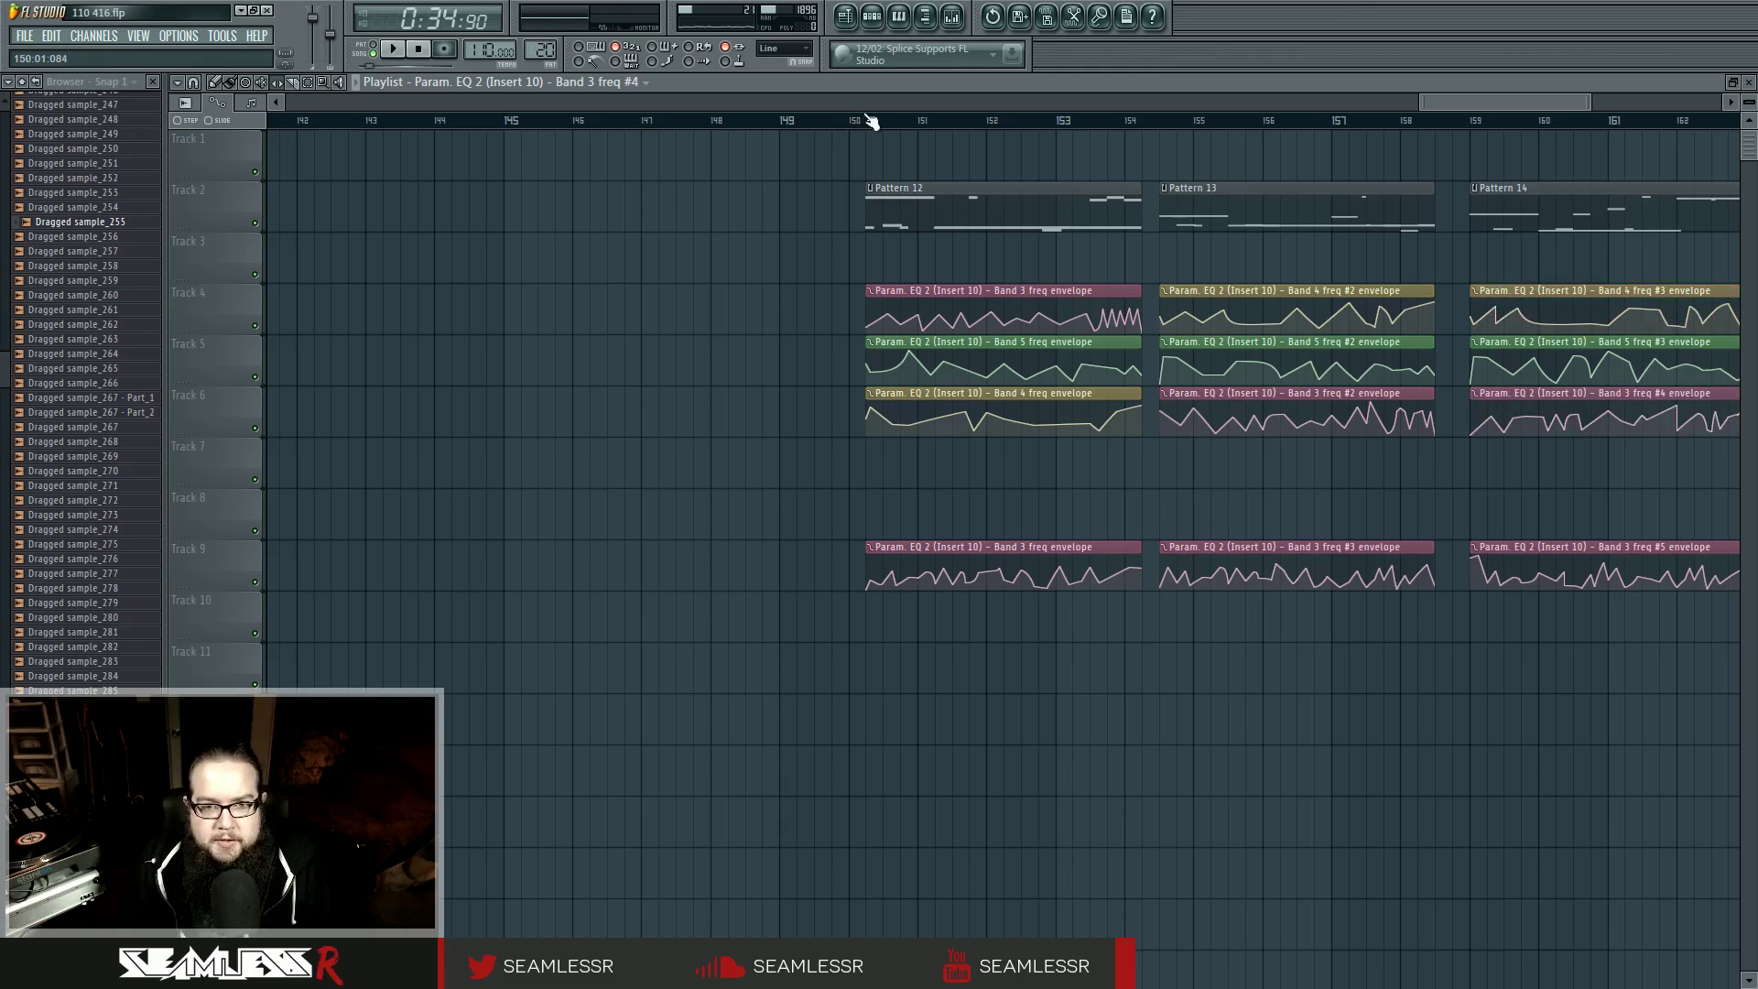
pyautogui.press('space')
pyautogui.click(872, 15)
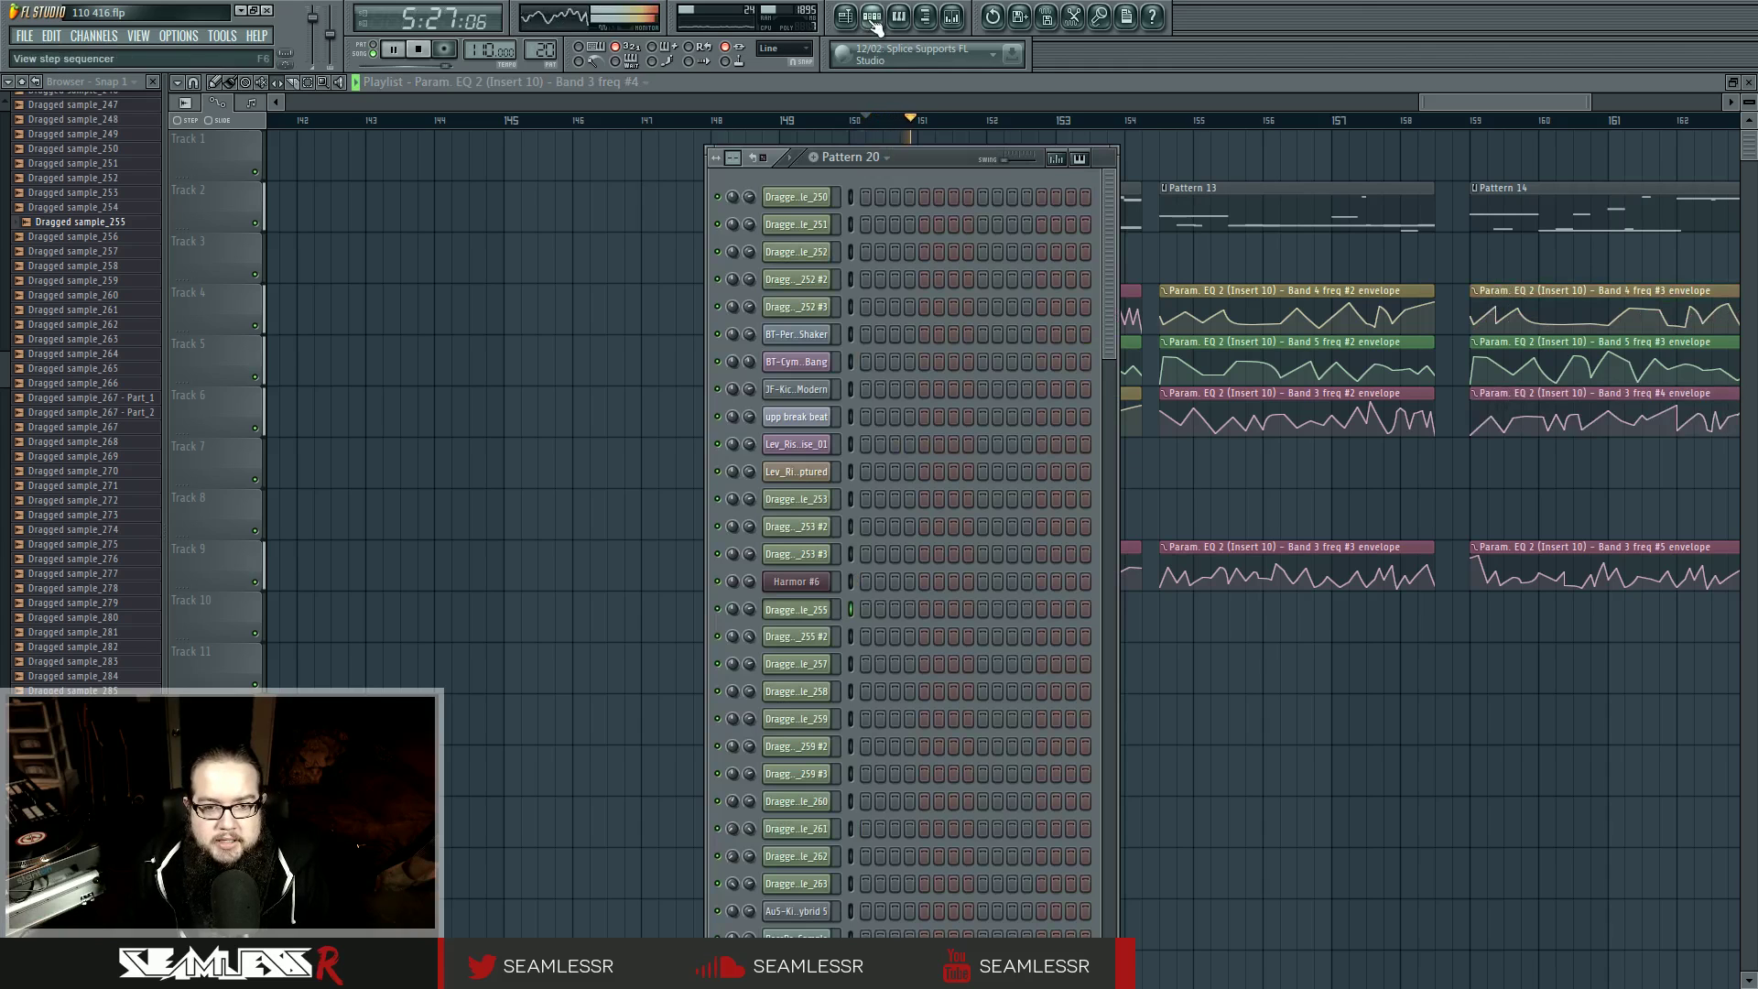
pyautogui.press('space')
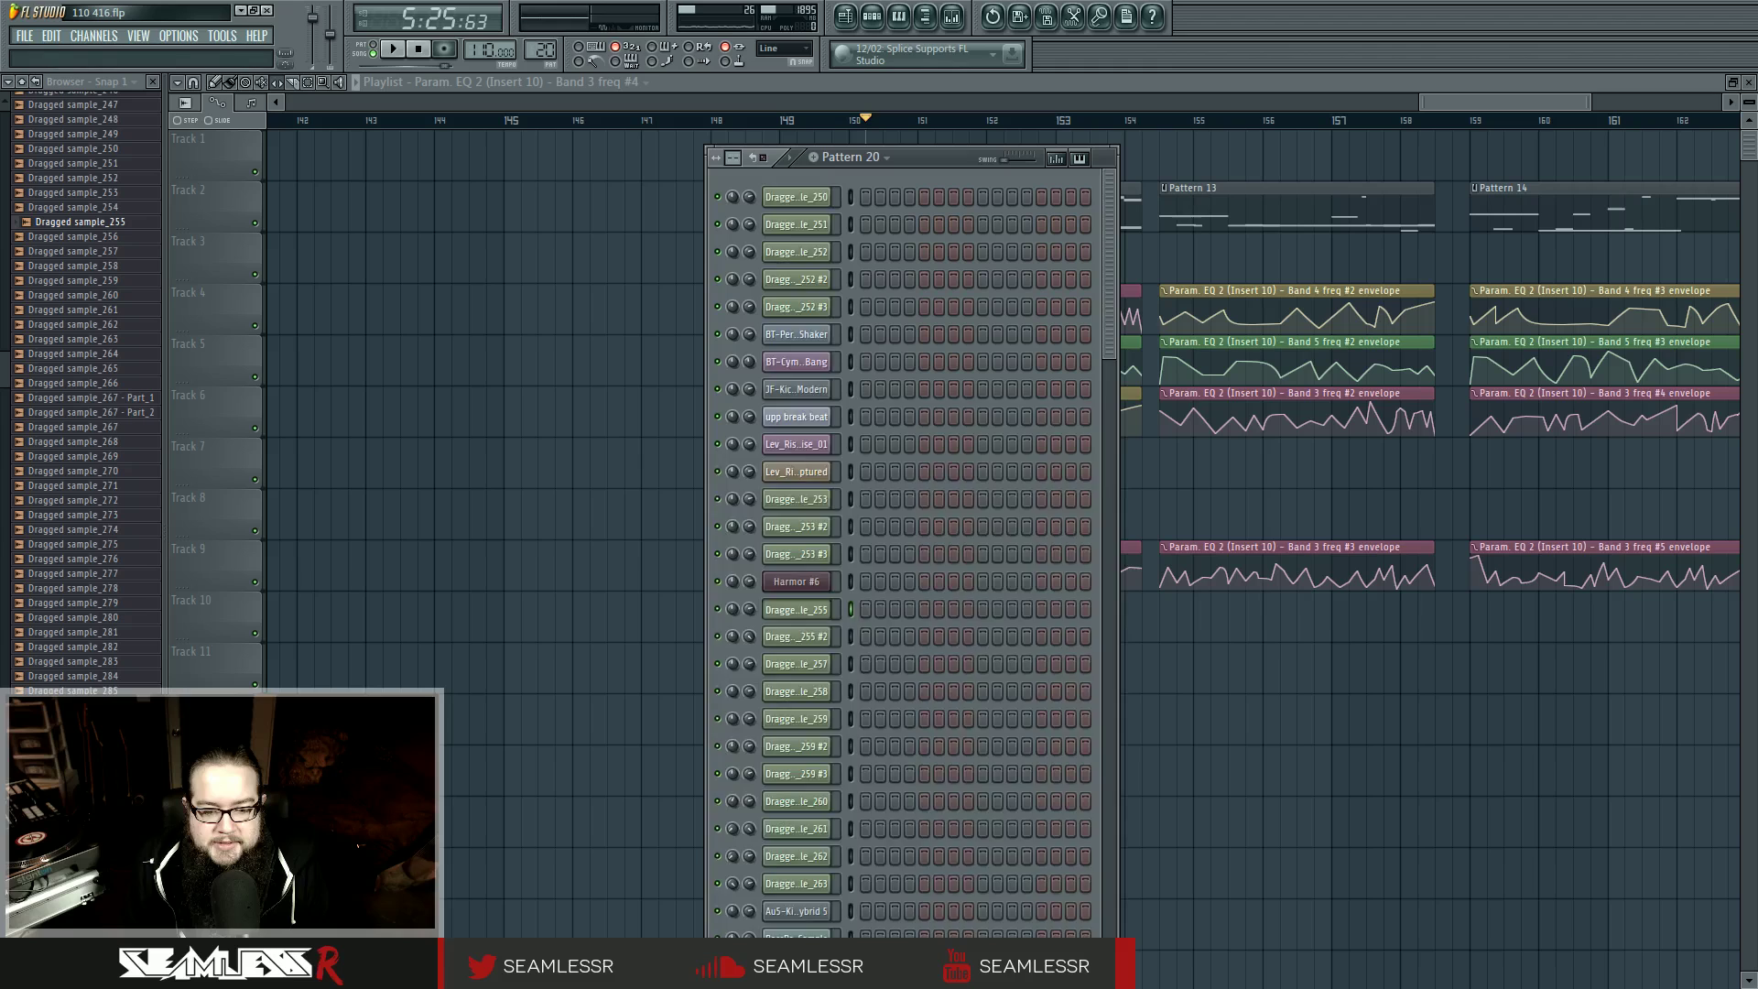
# Step: Arrange the channel list's Harmor and FM Reese 4 section above the mixer and play Pattern 12 with Insert 10 selected
pyautogui.press('pagedown')
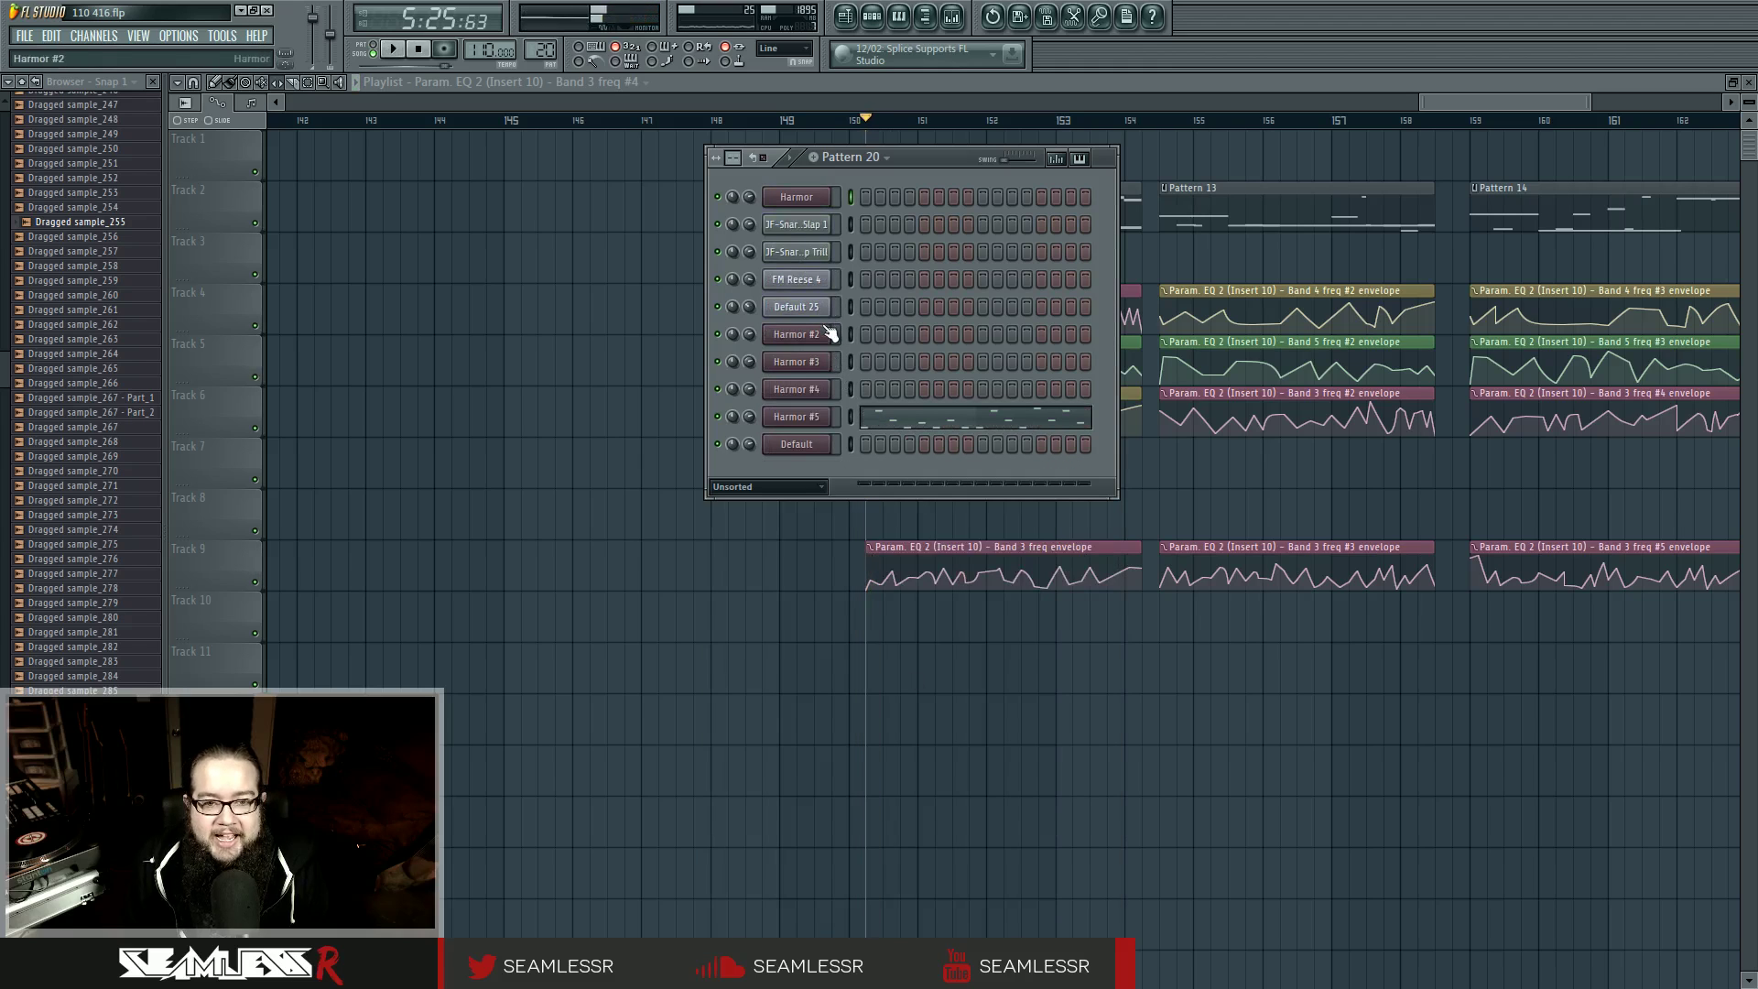
pyautogui.moveTo(931, 161); pyautogui.dragTo(656, 190)
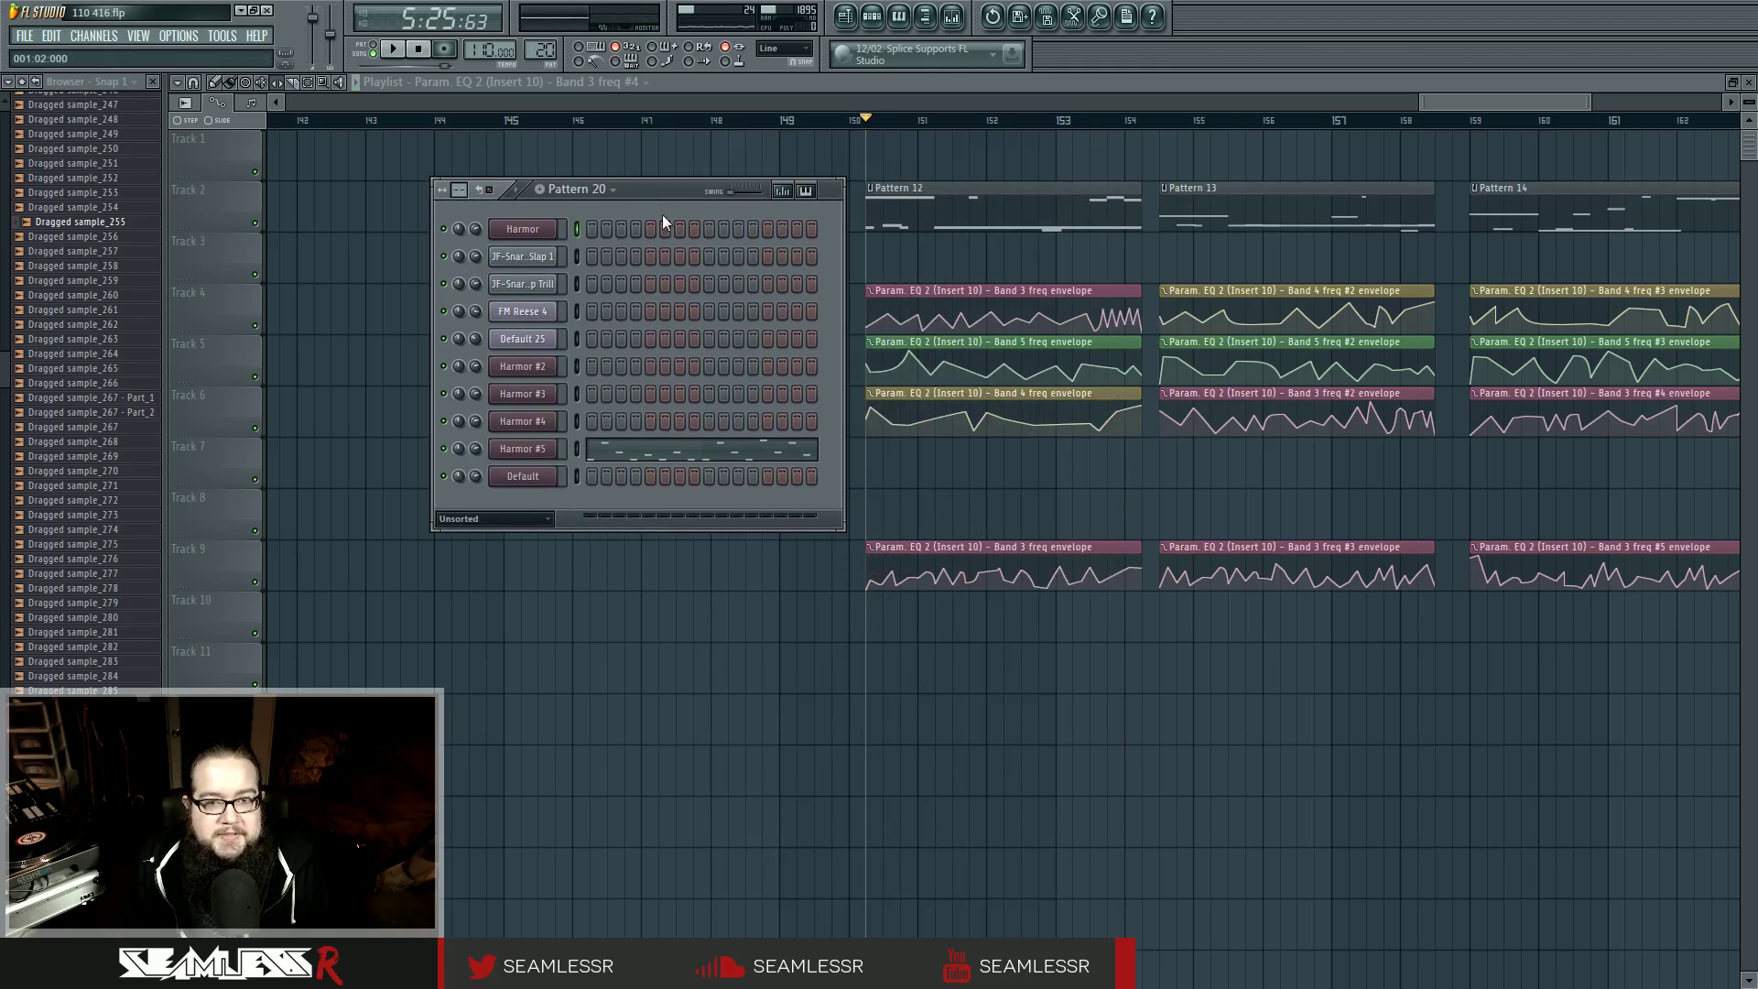
pyautogui.click(952, 16)
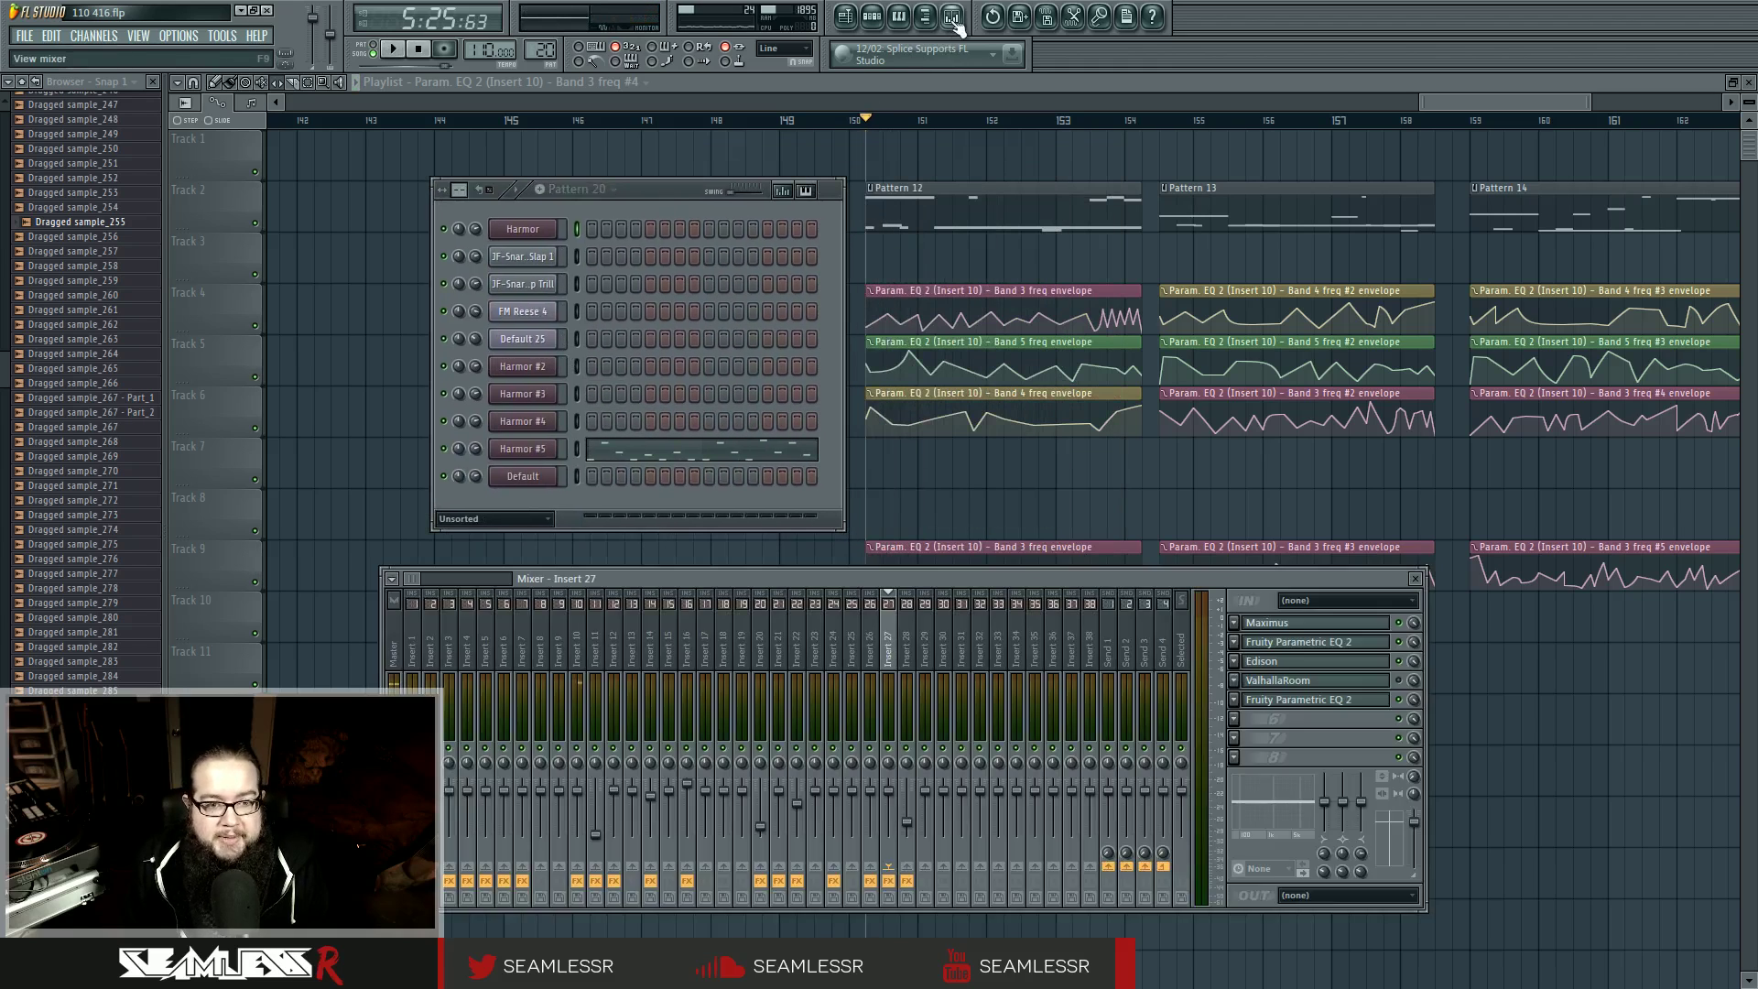
pyautogui.click(575, 675)
pyautogui.press('space')
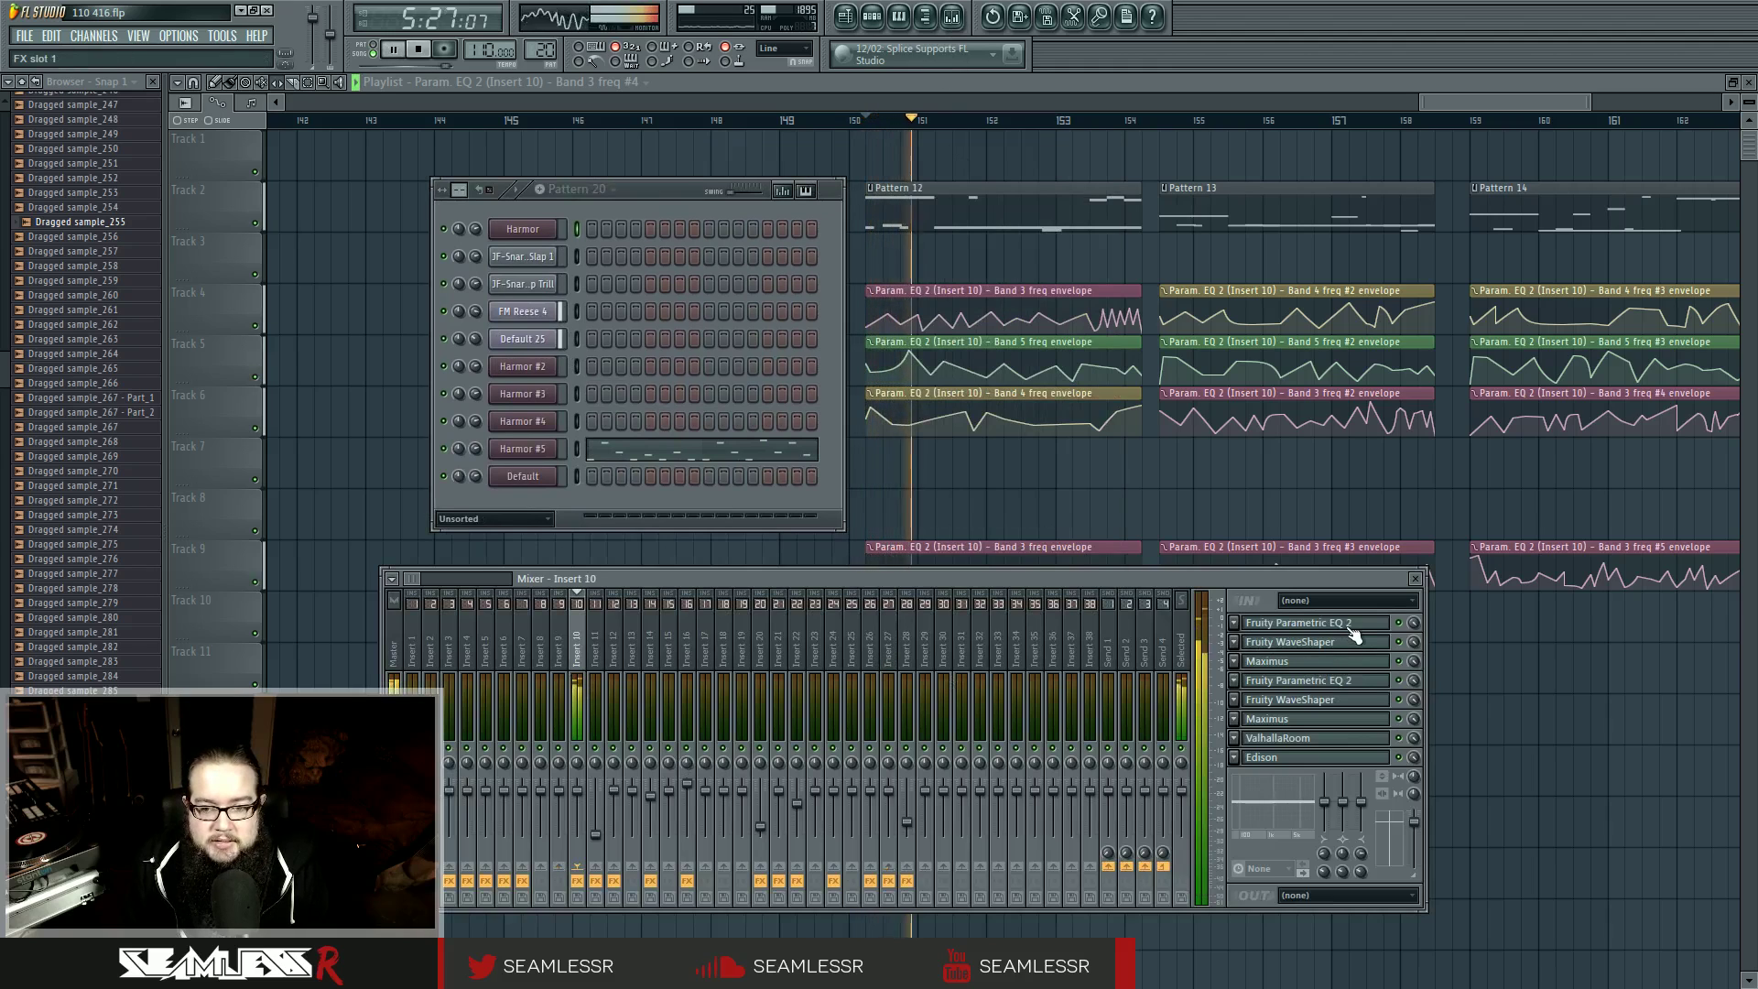
pyautogui.press('space')
# Step: Audition the FM Reese 4 and Default 25 Sytrus instruments one after the other
pyautogui.click(535, 313)
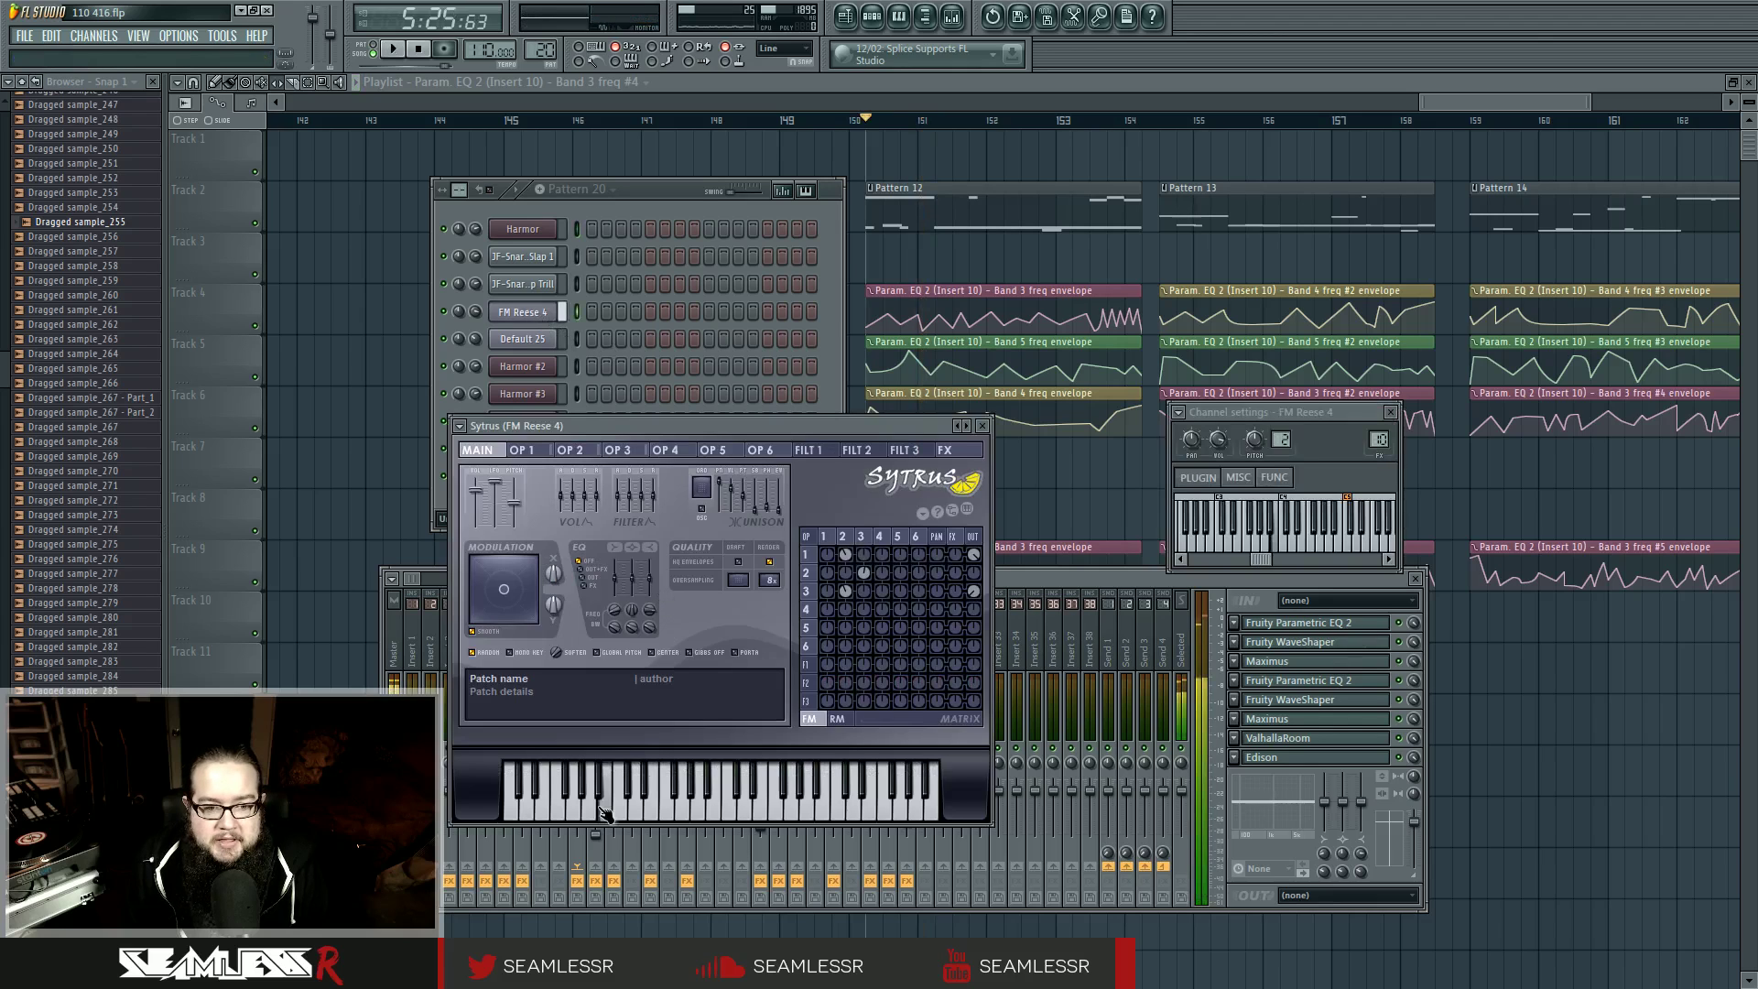
pyautogui.press('Down')
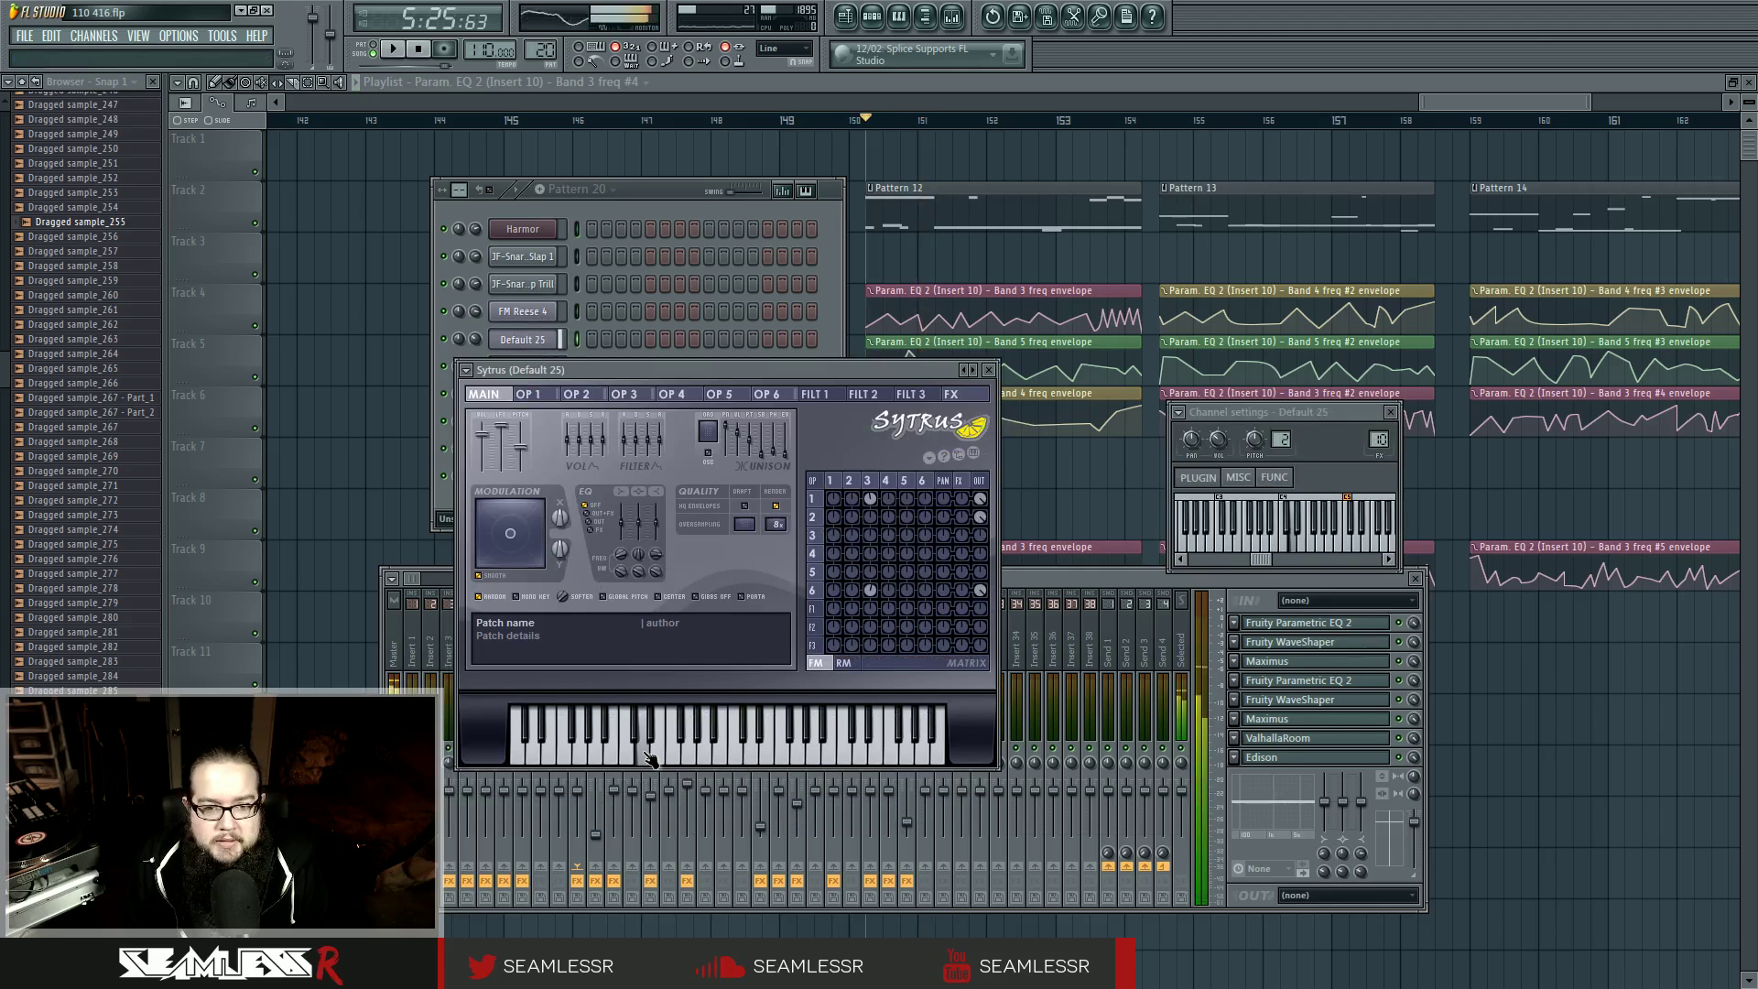
pyautogui.click(652, 757)
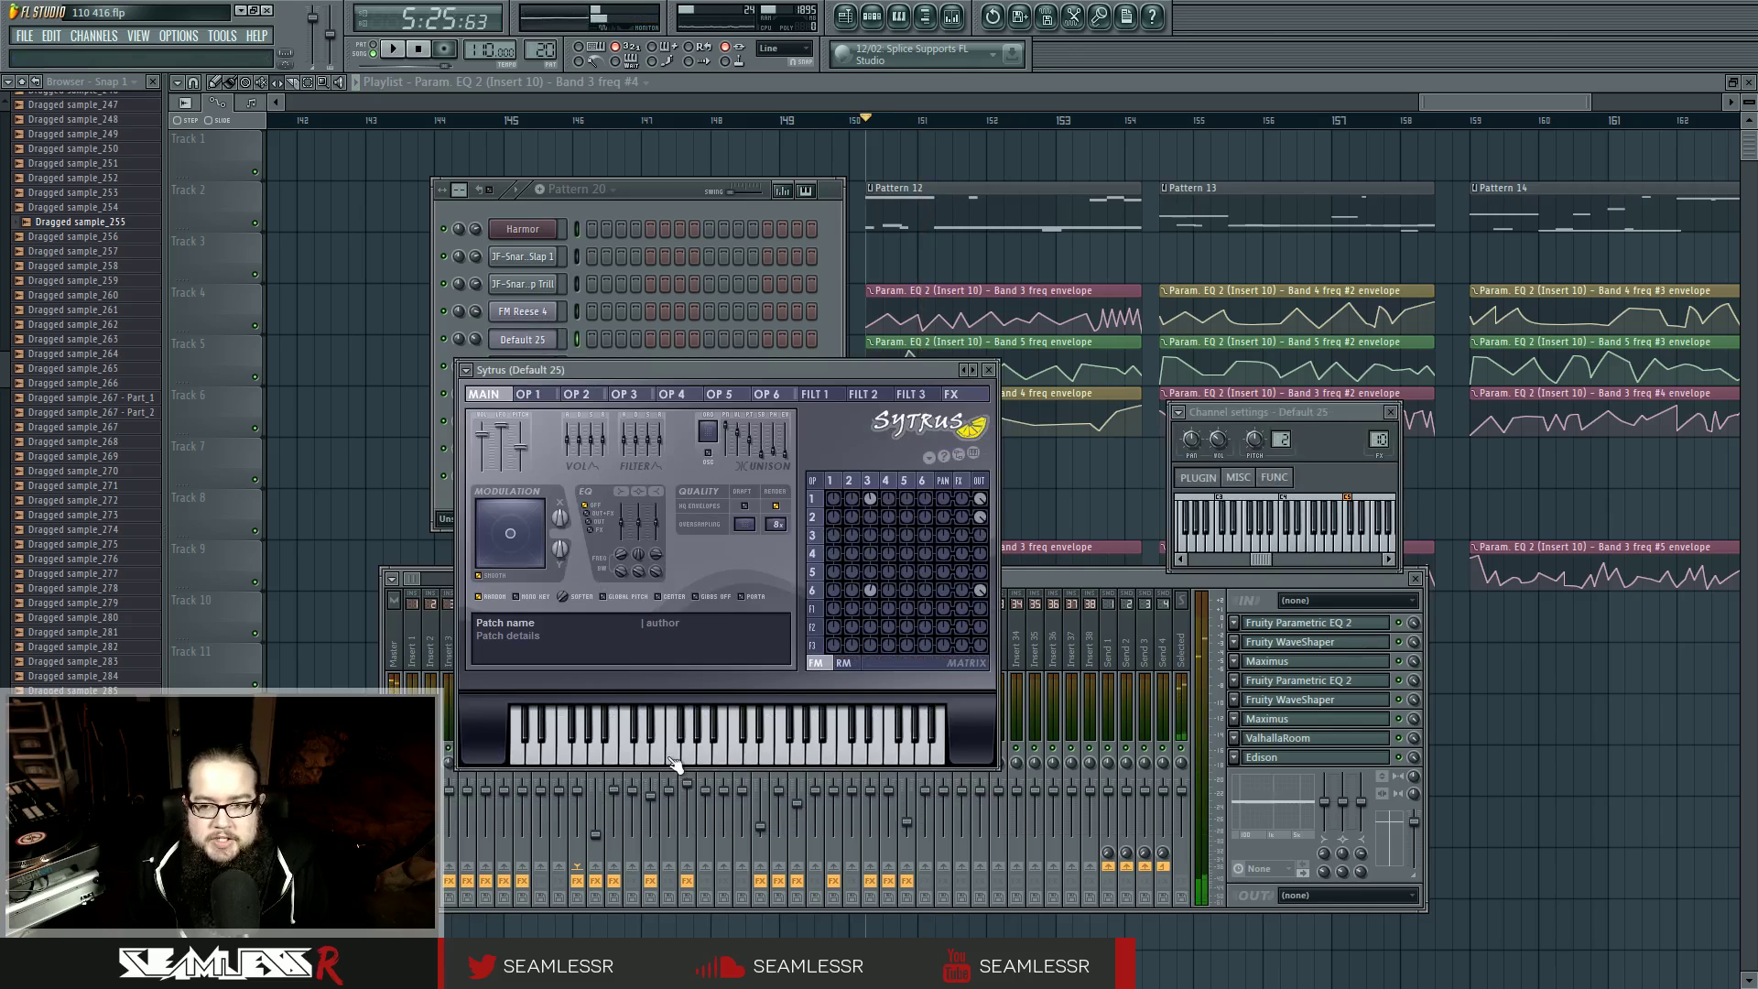
# Step: Close the open windows, view FM Reese 4's Pattern 12 notes in the piano roll, and reopen its Sytrus to audition it
pyautogui.press('F12')
pyautogui.press('F7')
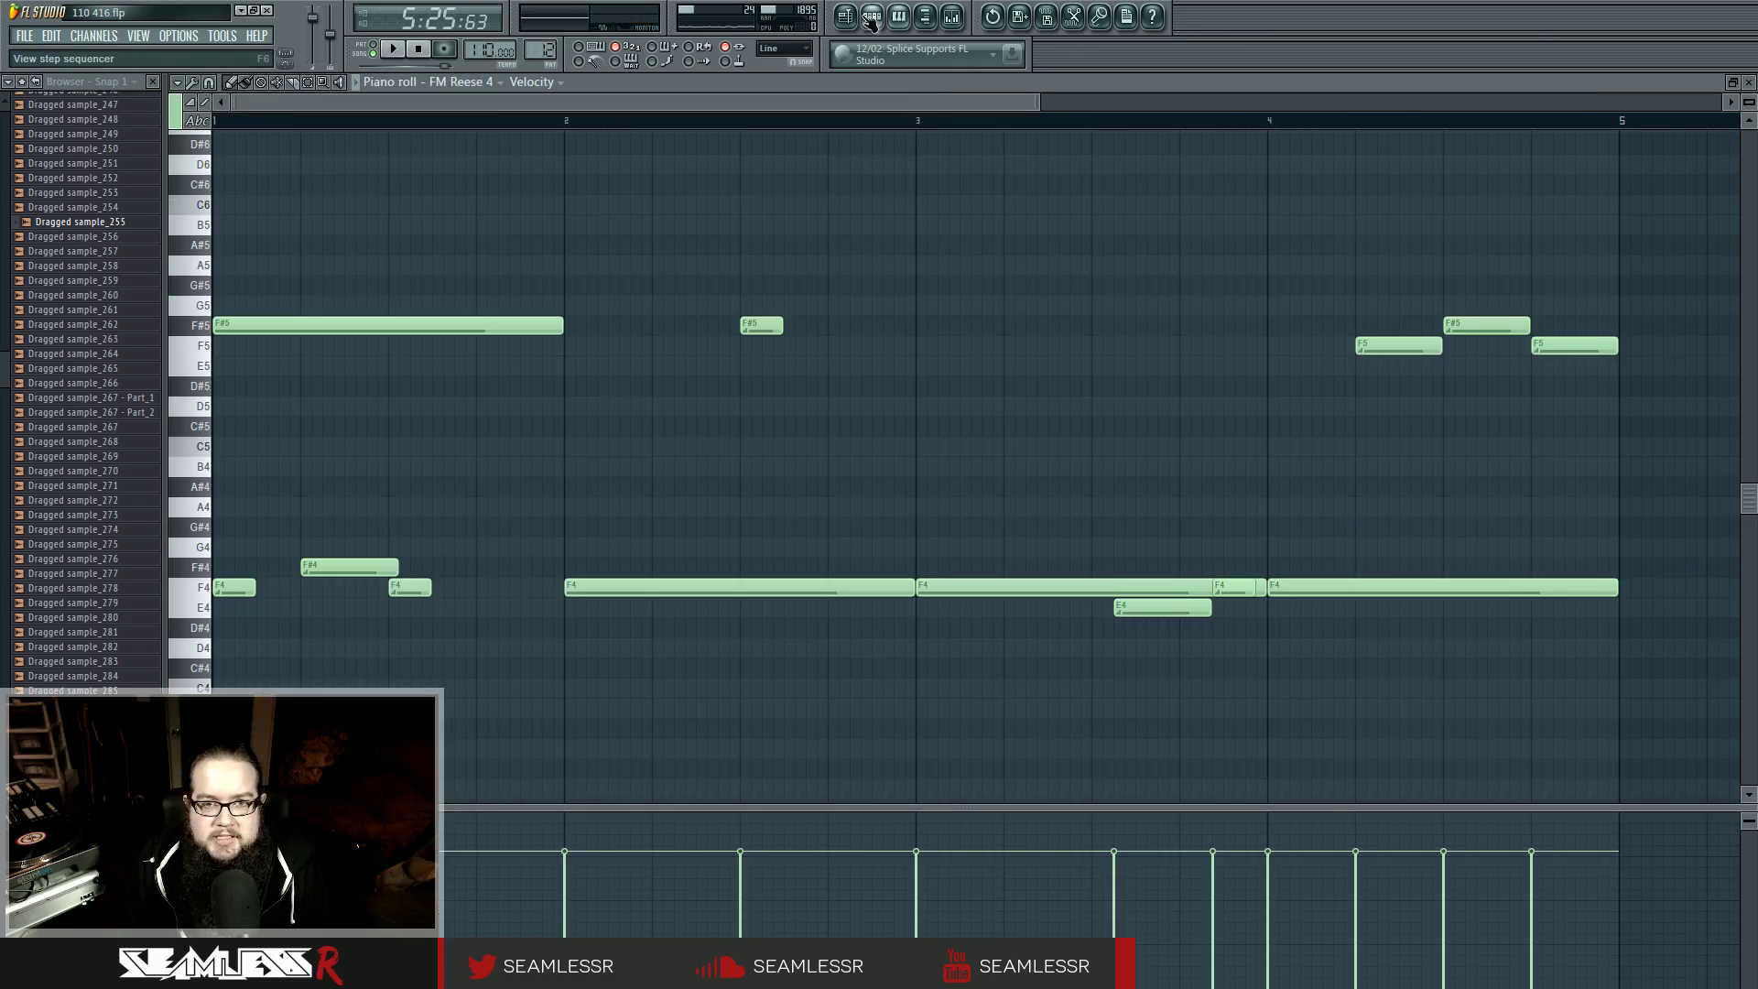
pyautogui.click(871, 19)
pyautogui.click(523, 312)
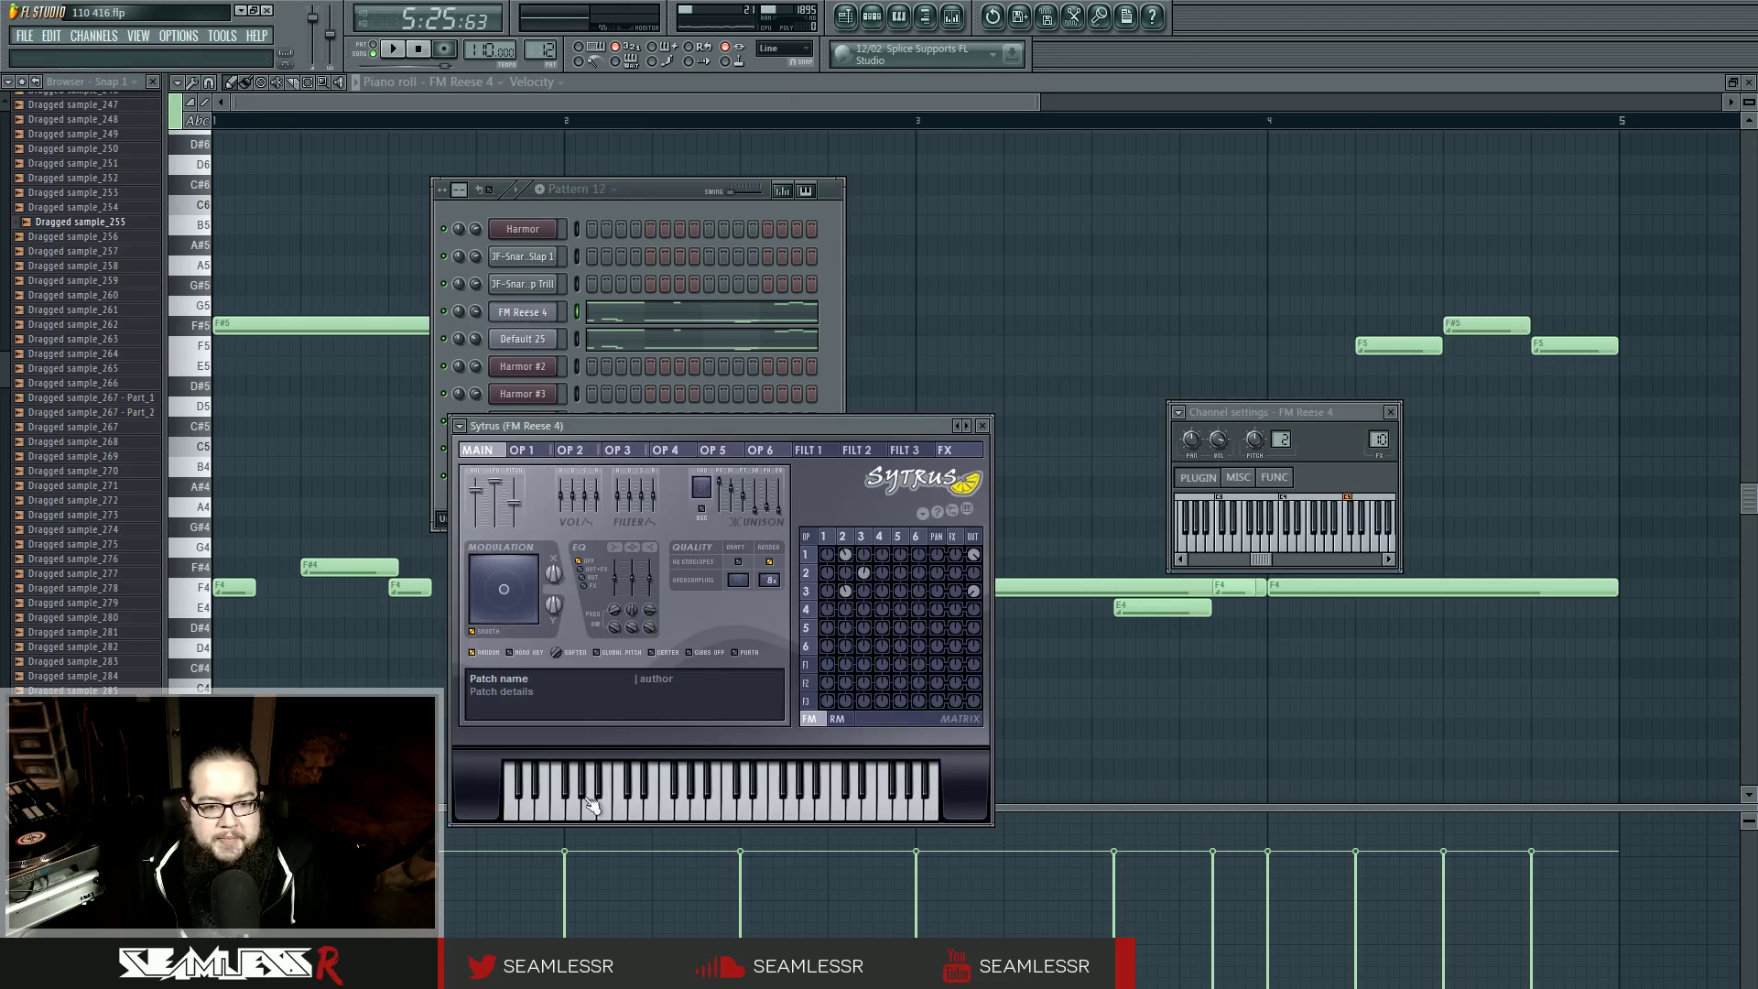
pyautogui.click(616, 810)
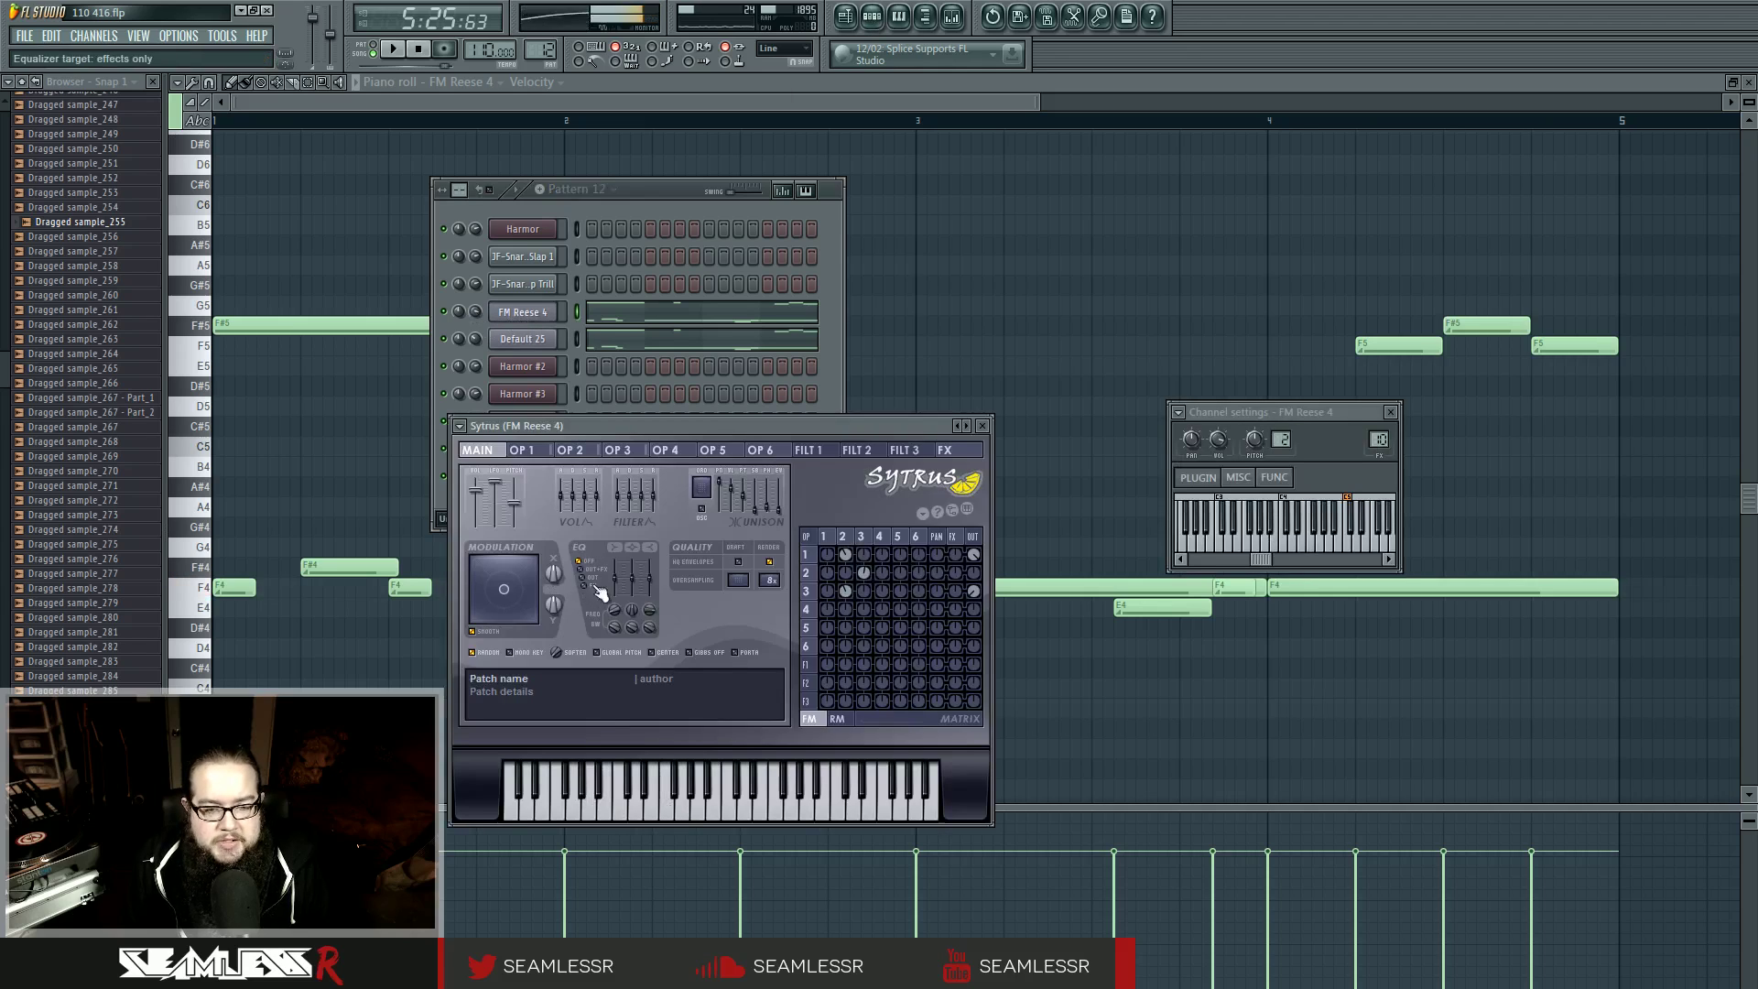
# Step: Compare the oscillator waveforms of Operators 1, 2 and 3 in FM Reese 4
pyautogui.click(844, 537)
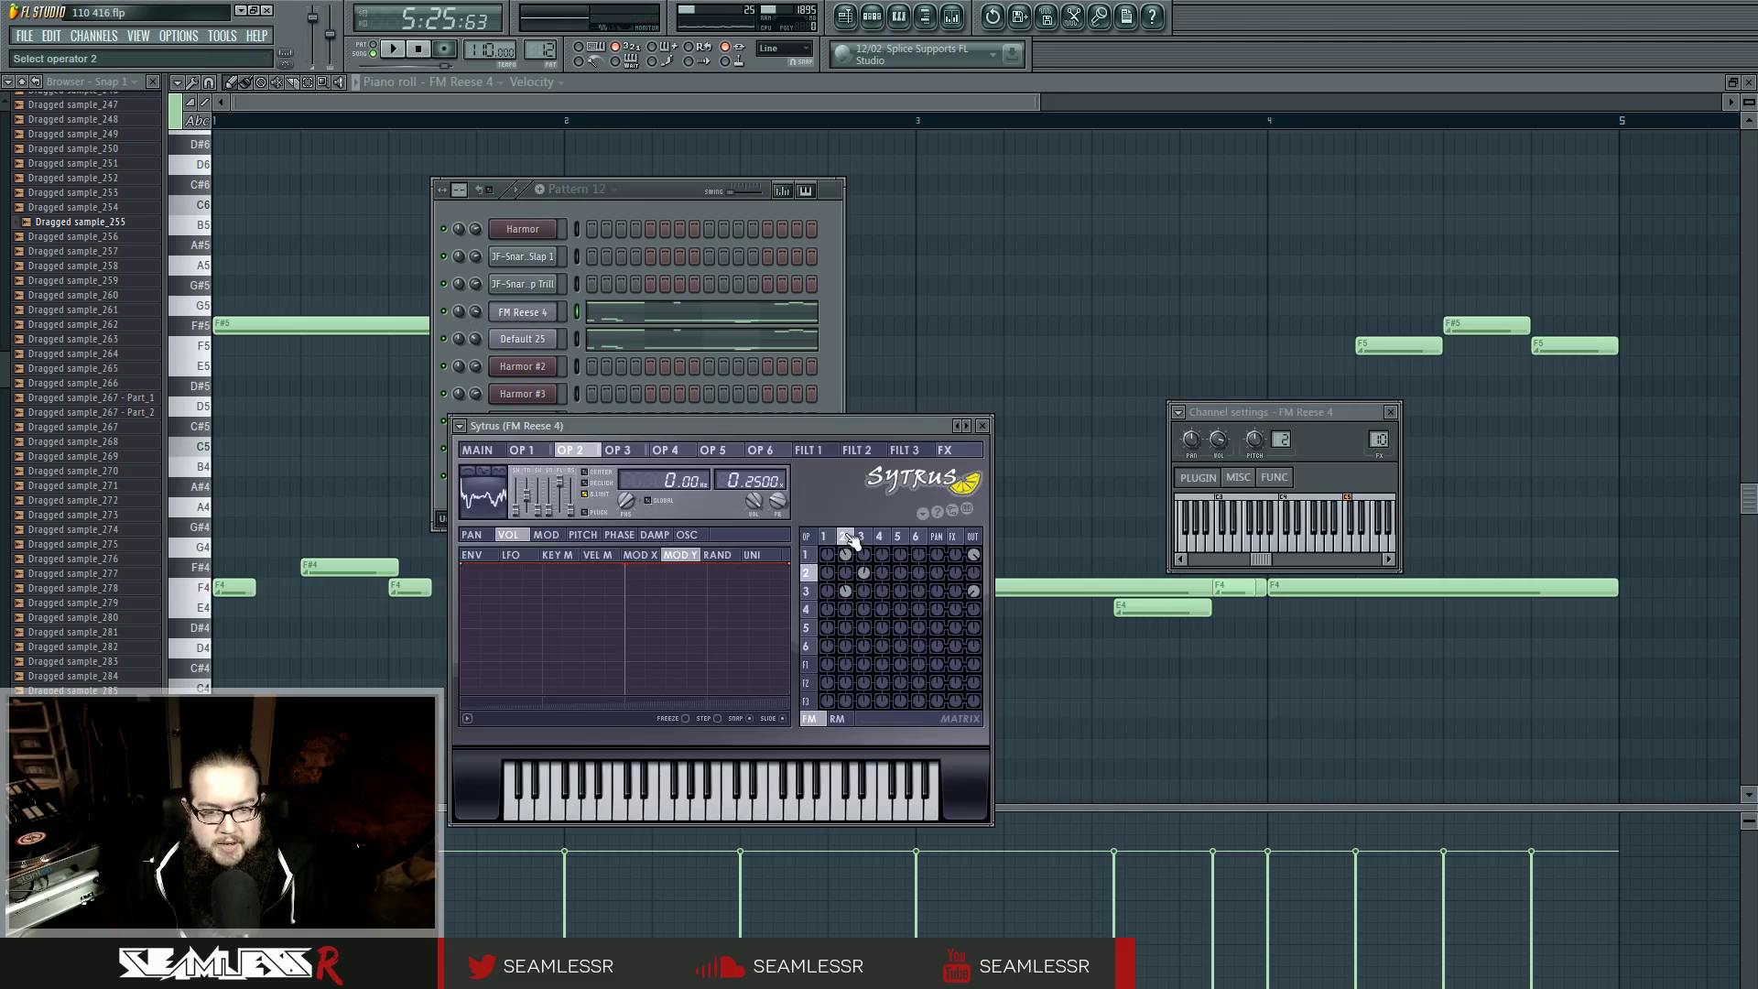
pyautogui.click(687, 536)
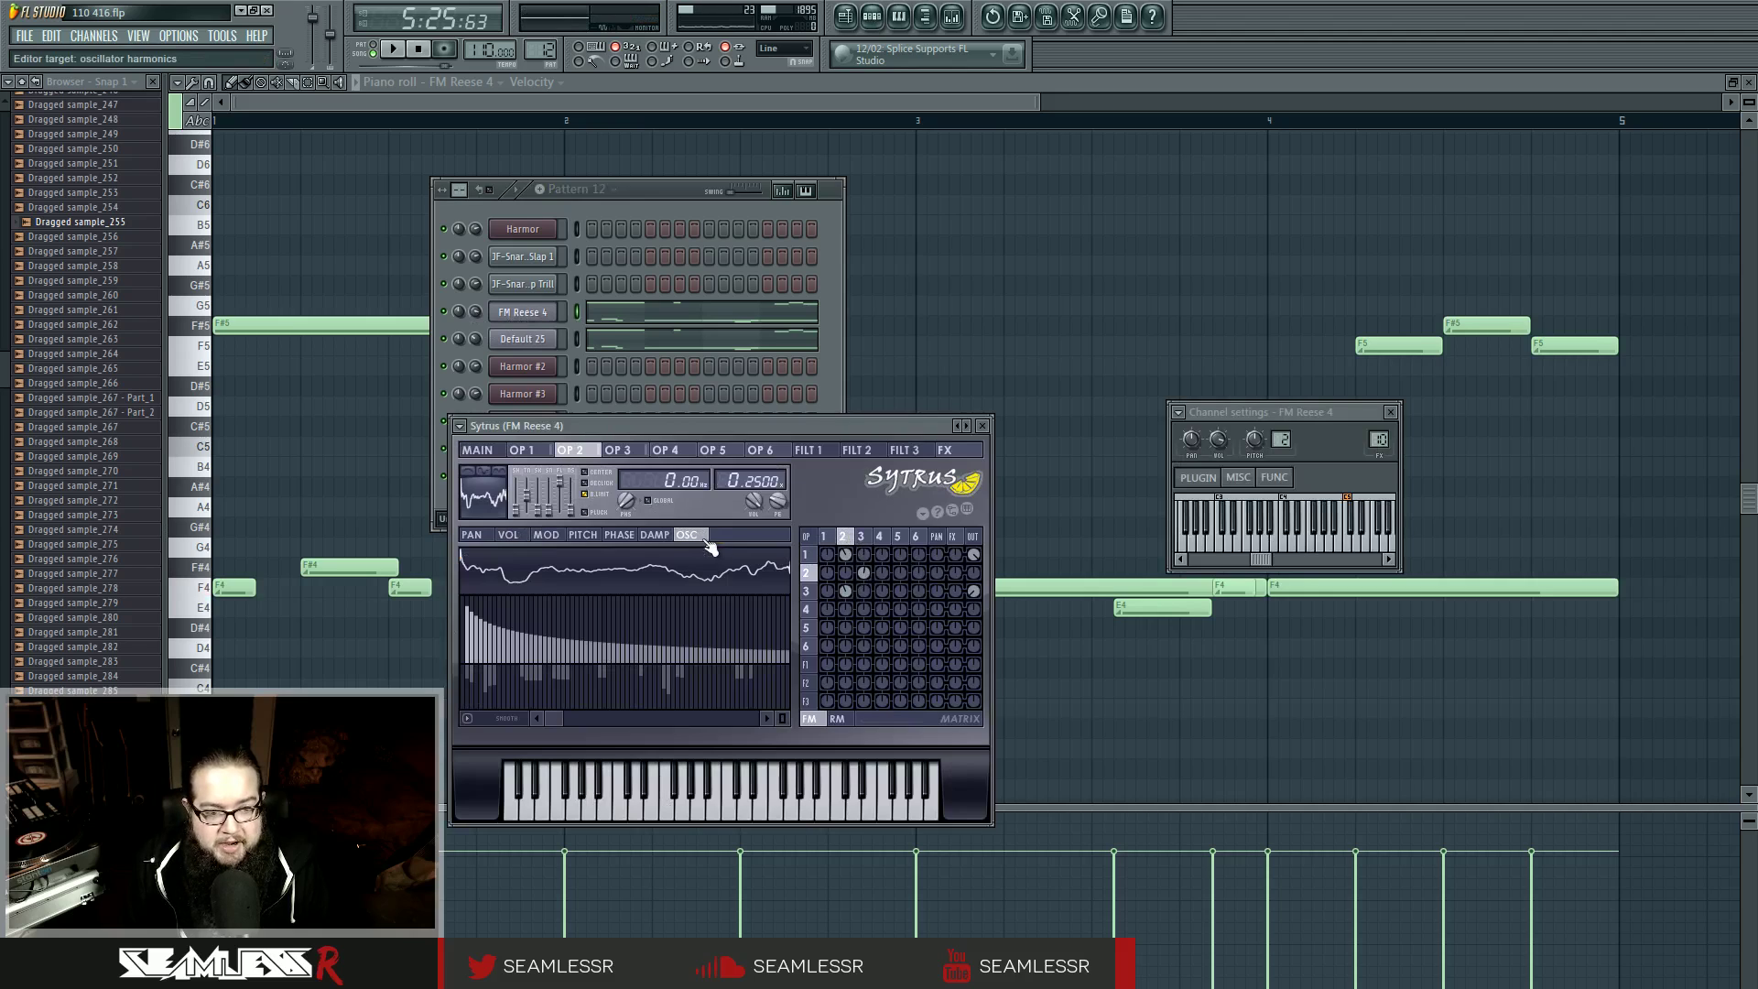
pyautogui.click(827, 538)
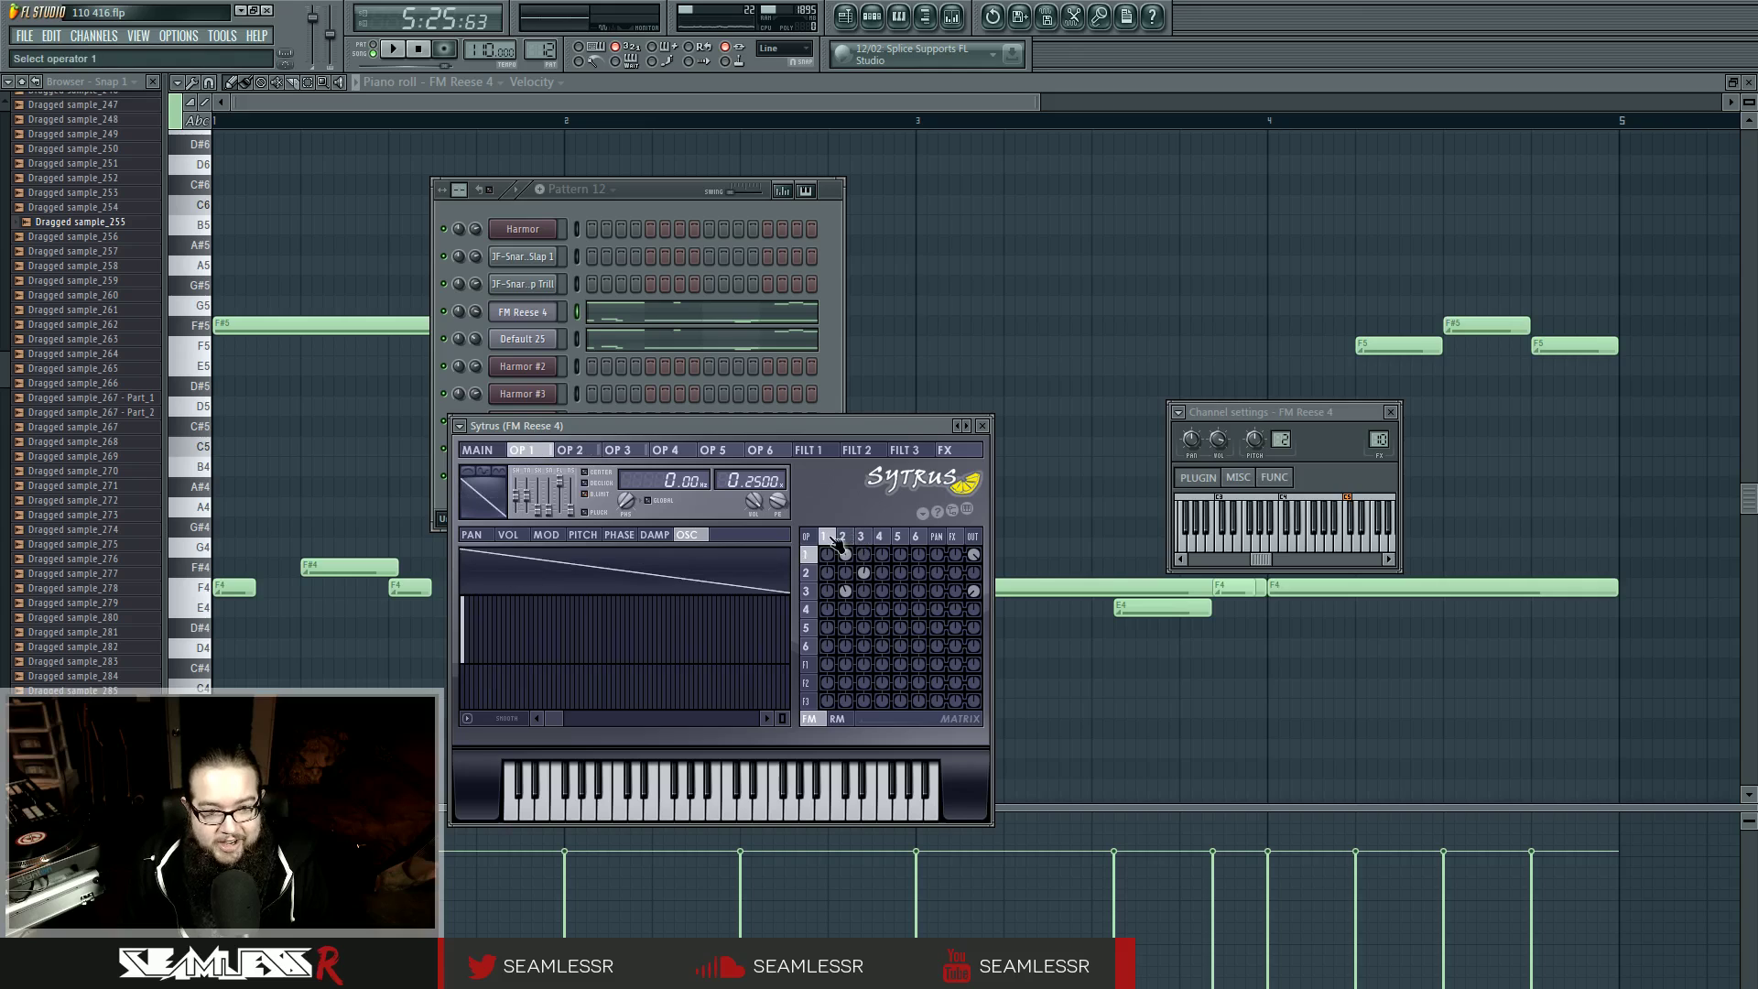
pyautogui.click(842, 537)
pyautogui.click(862, 538)
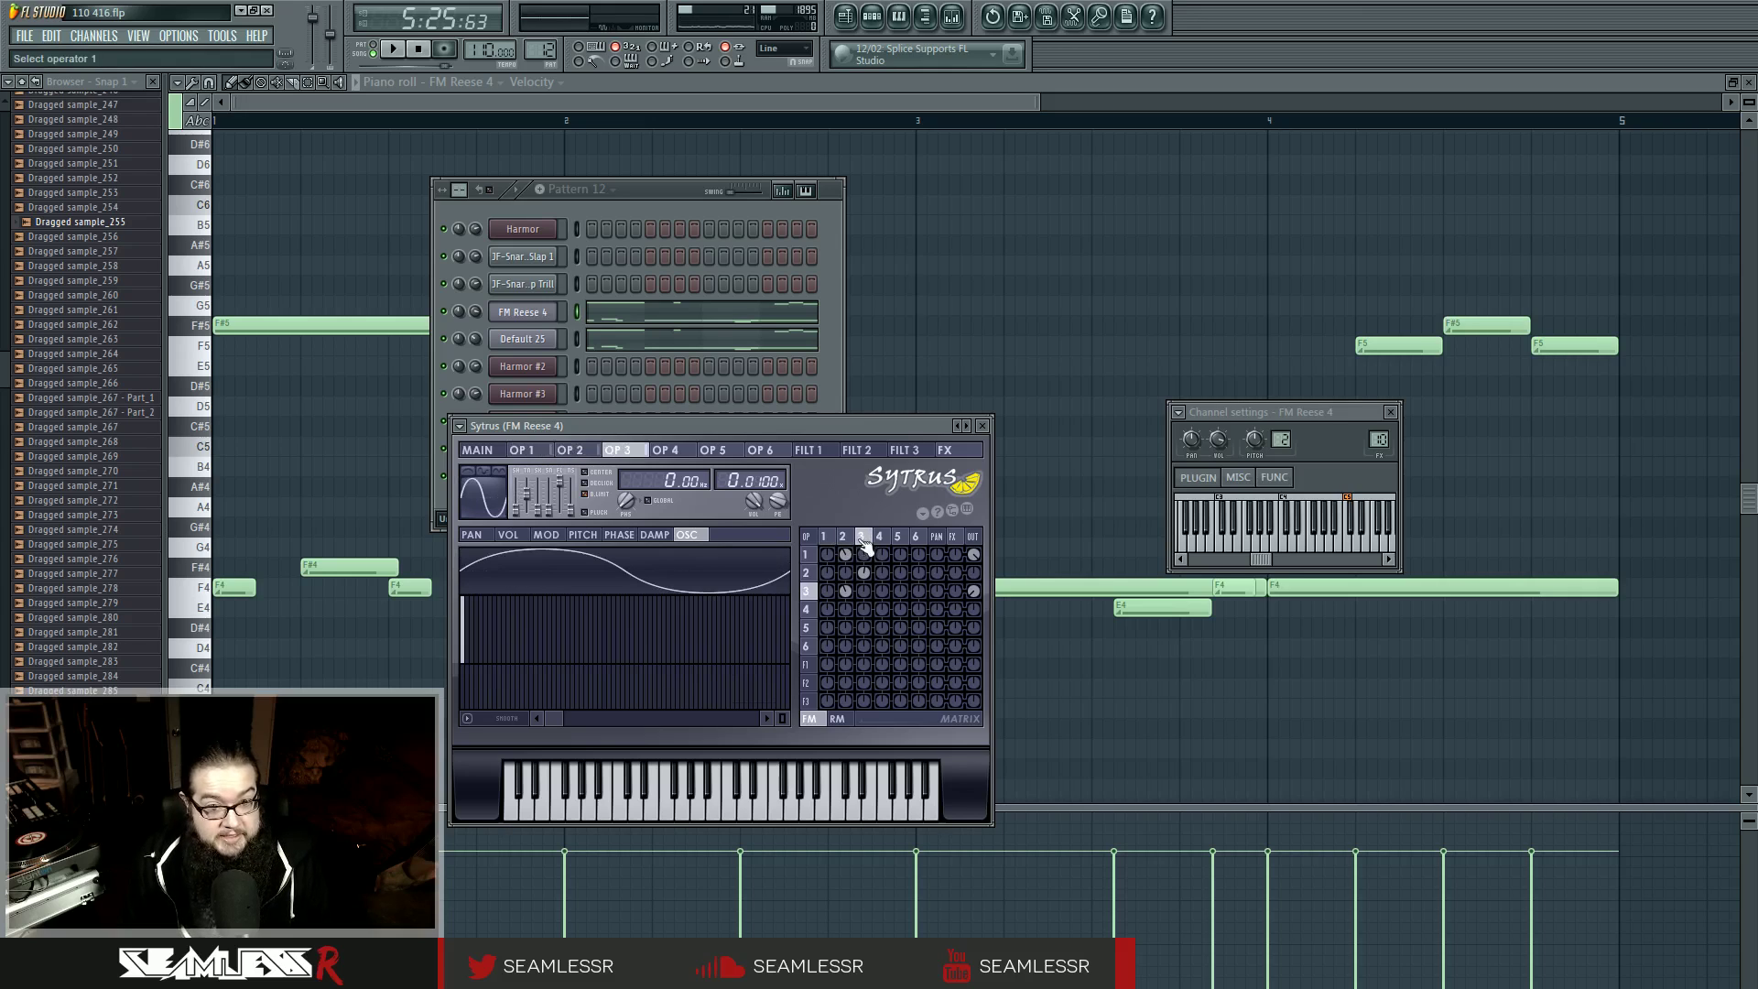
pyautogui.click(843, 539)
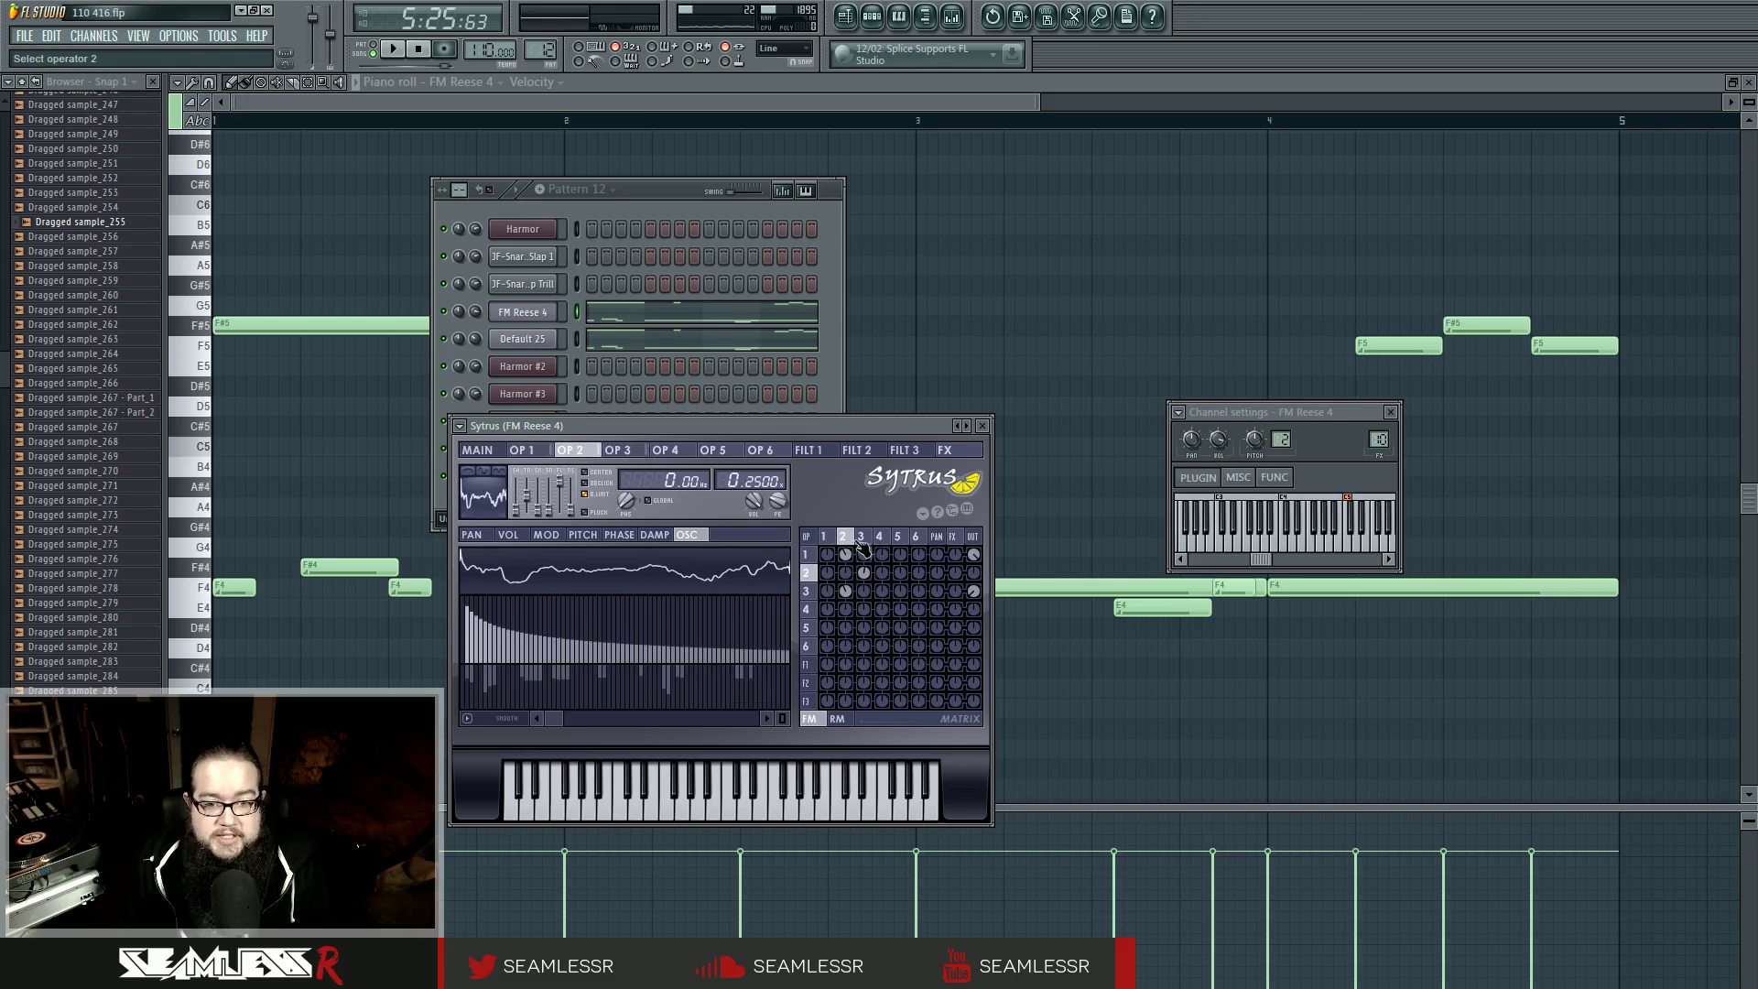
pyautogui.click(863, 539)
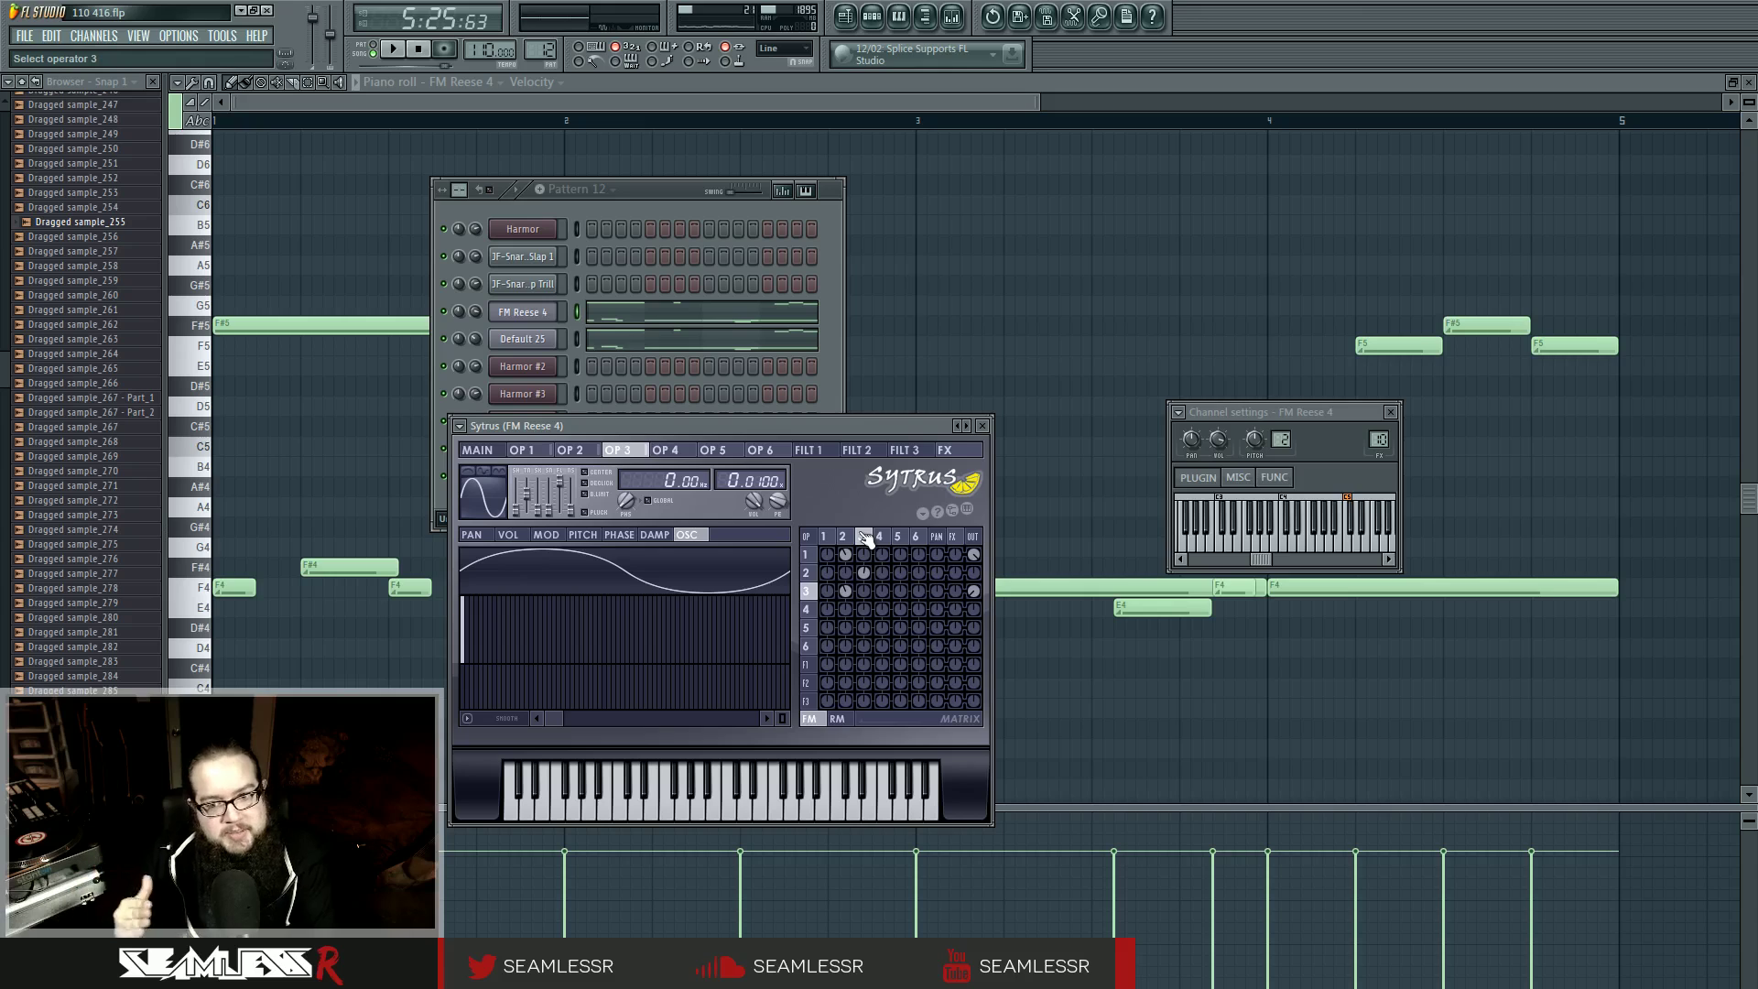
# Step: Audition FM Reese 4 with Operator 1's output and the Operator 2-to-3 frequency modulation switched off, and restore both
pyautogui.click(594, 796)
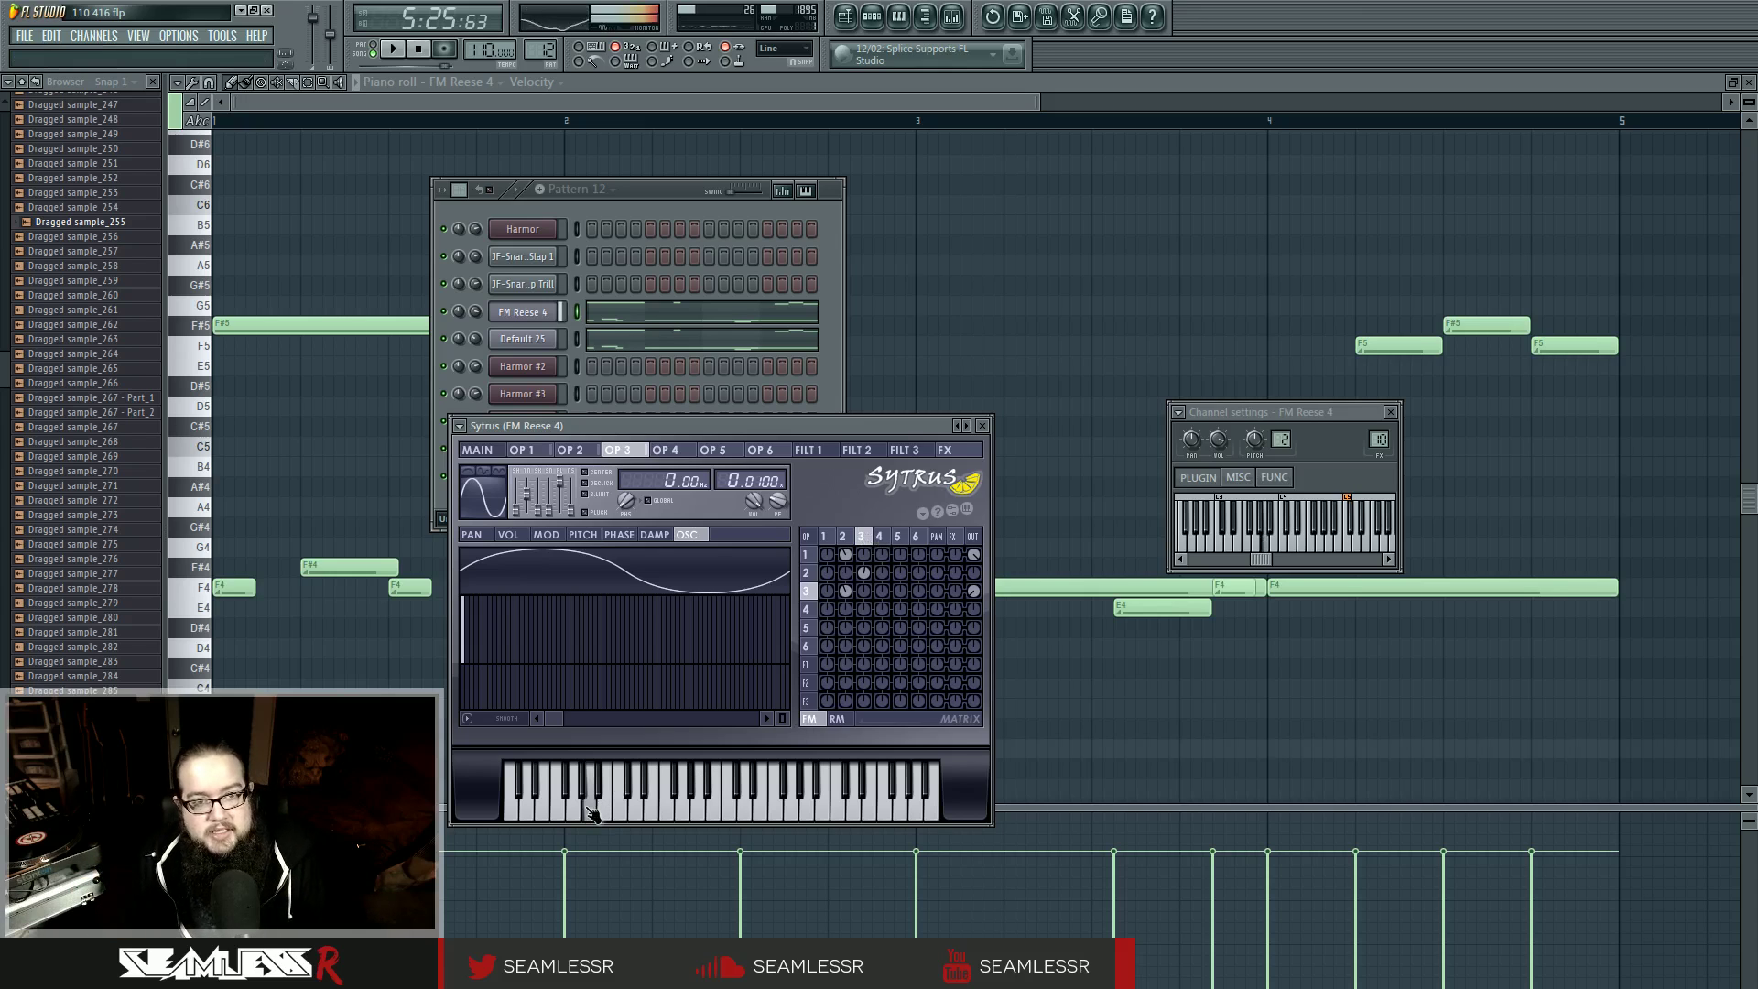
pyautogui.click(864, 810)
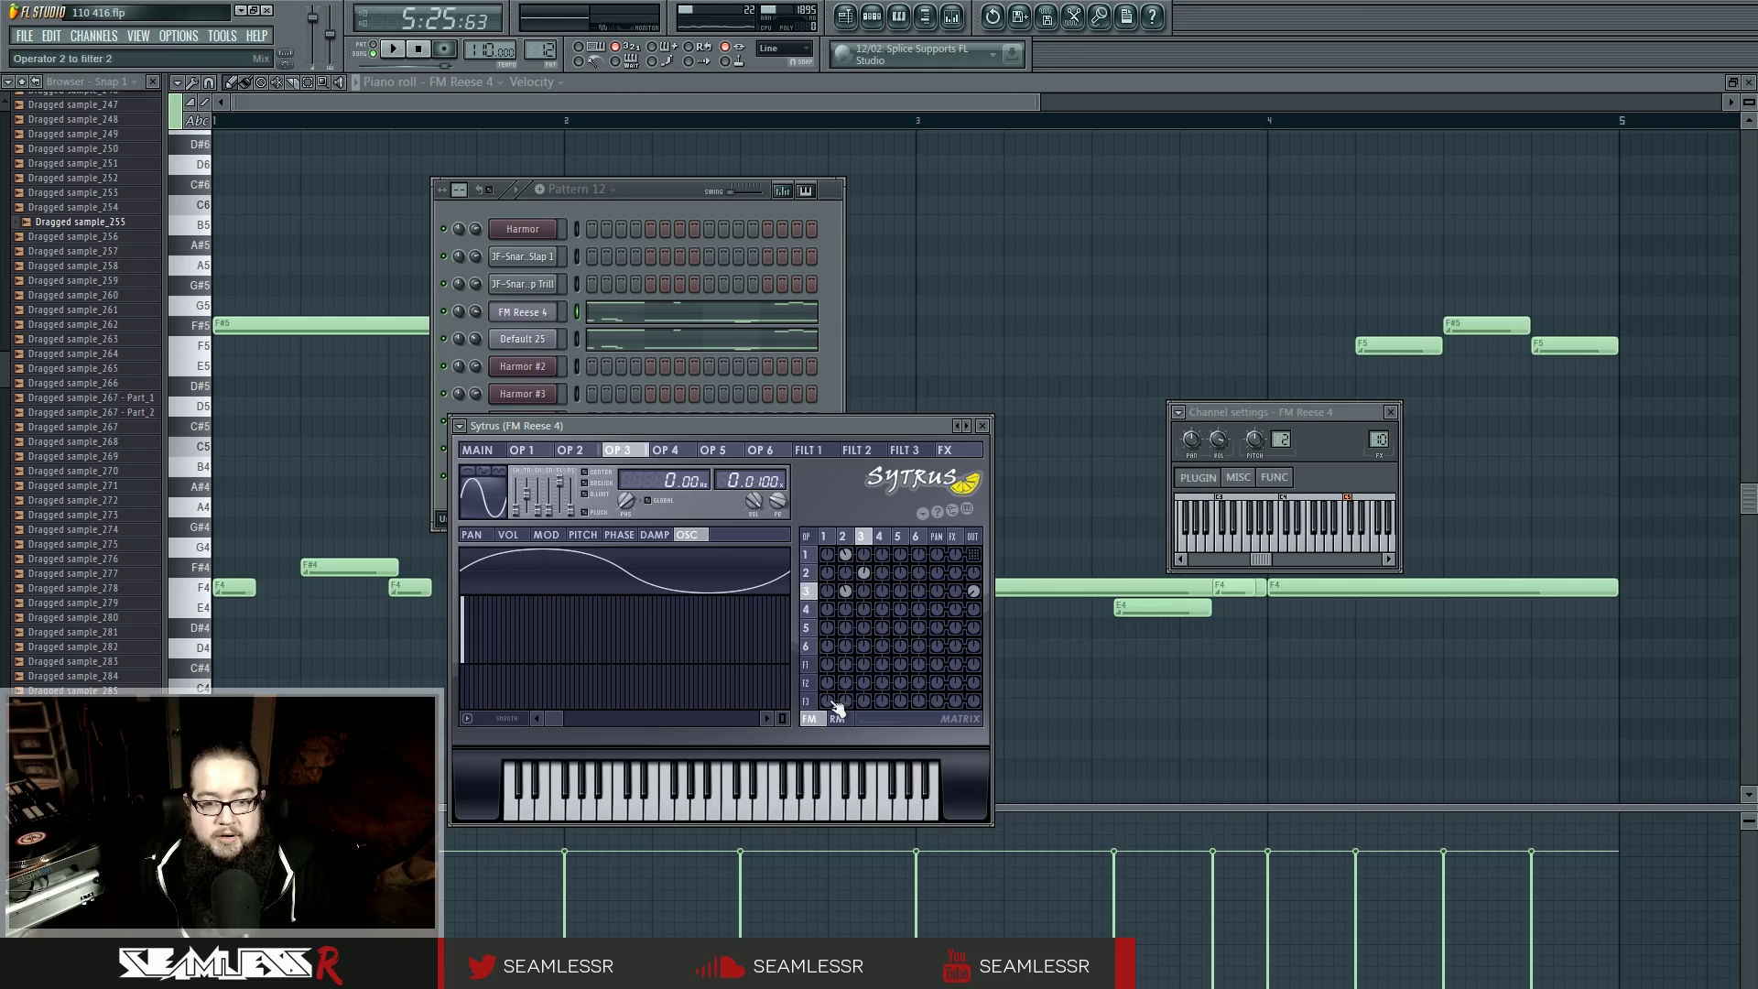
pyautogui.click(1350, 548)
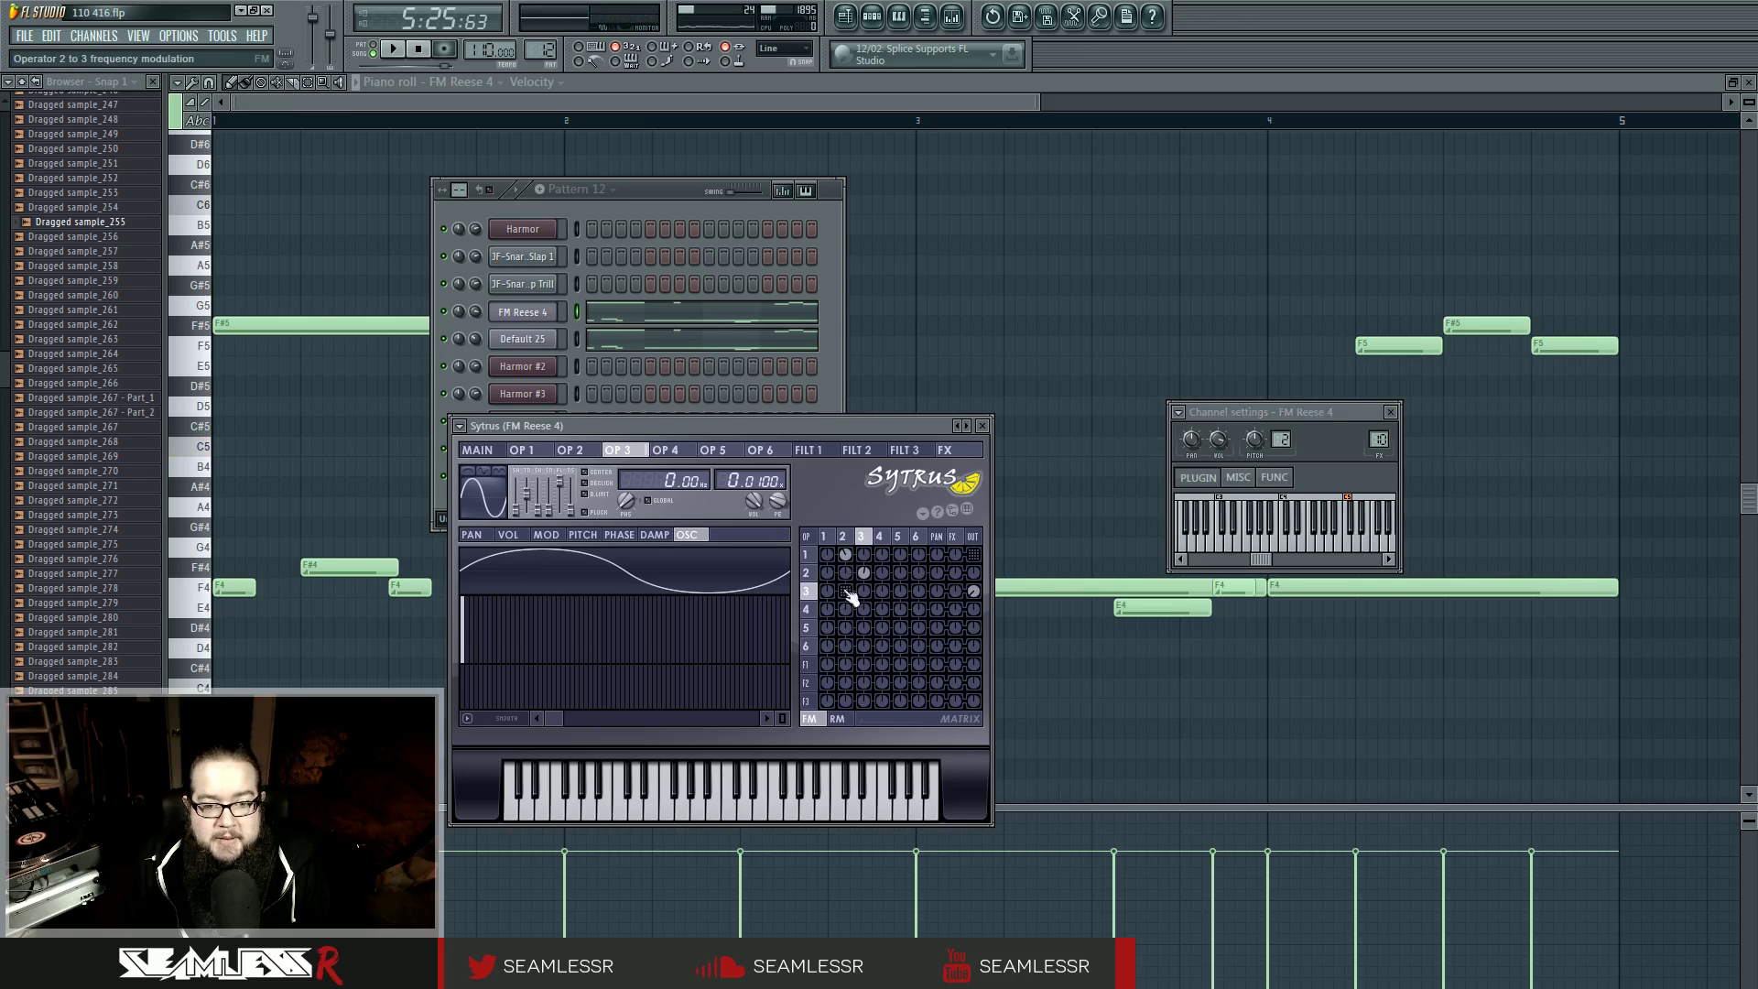
pyautogui.click(1353, 544)
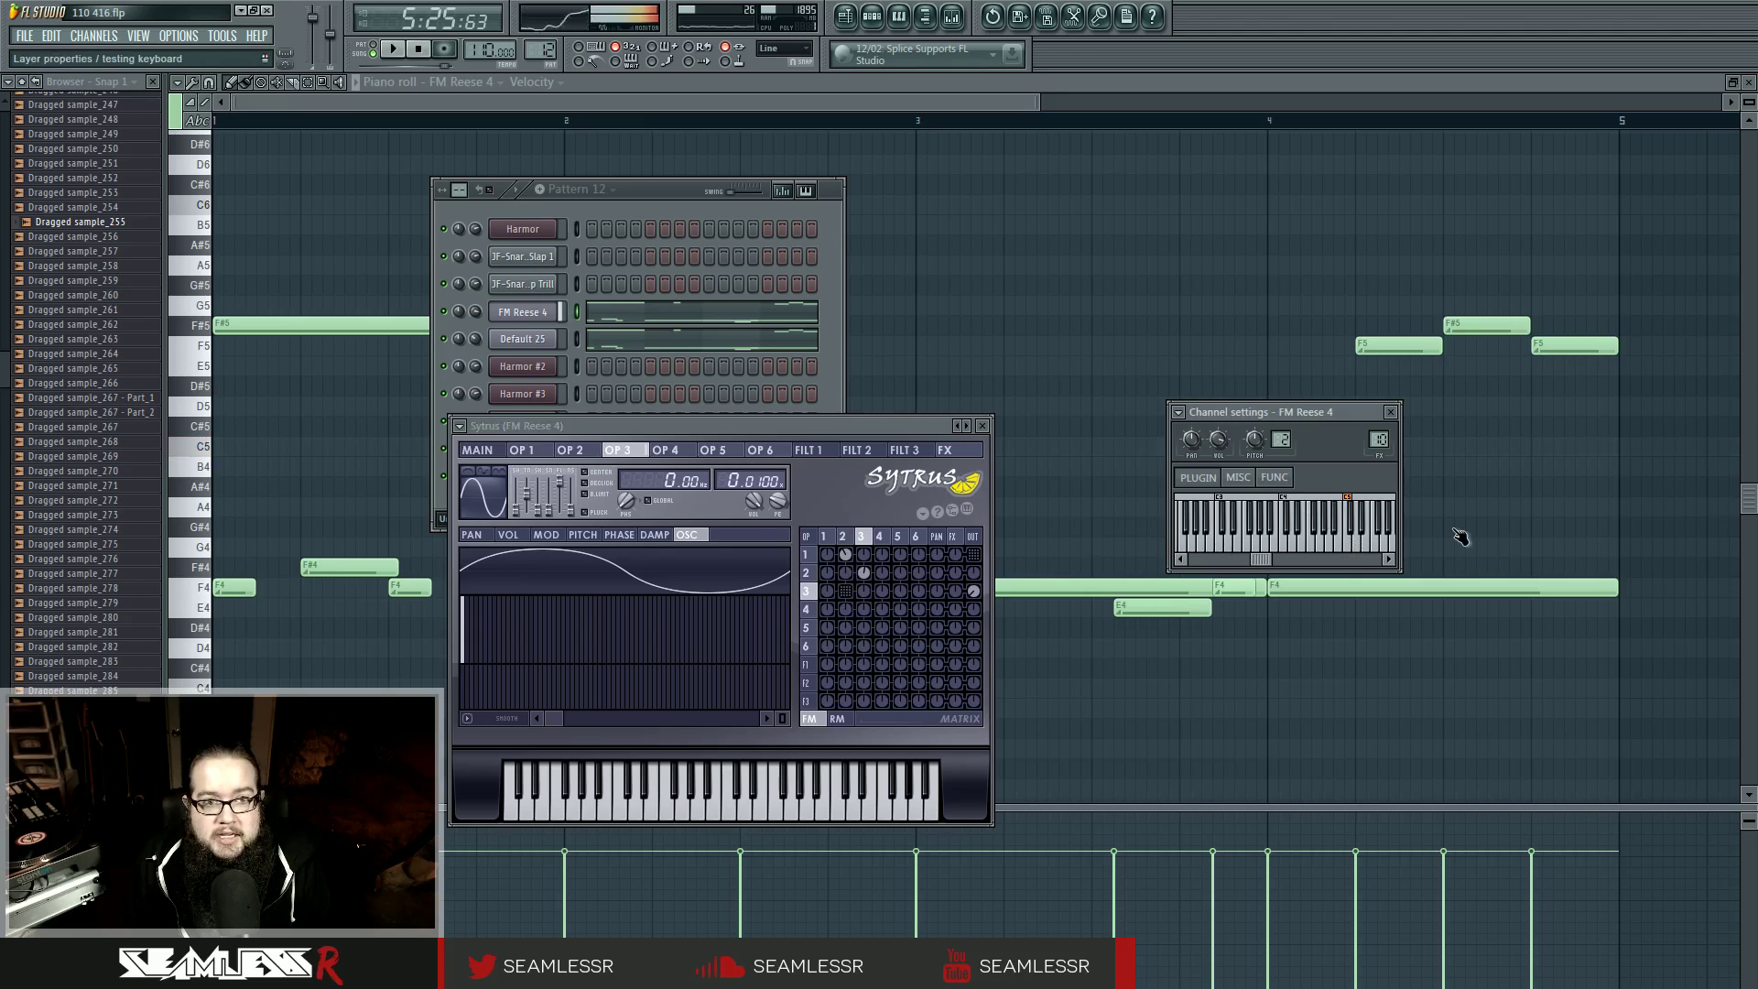
pyautogui.click(1254, 542)
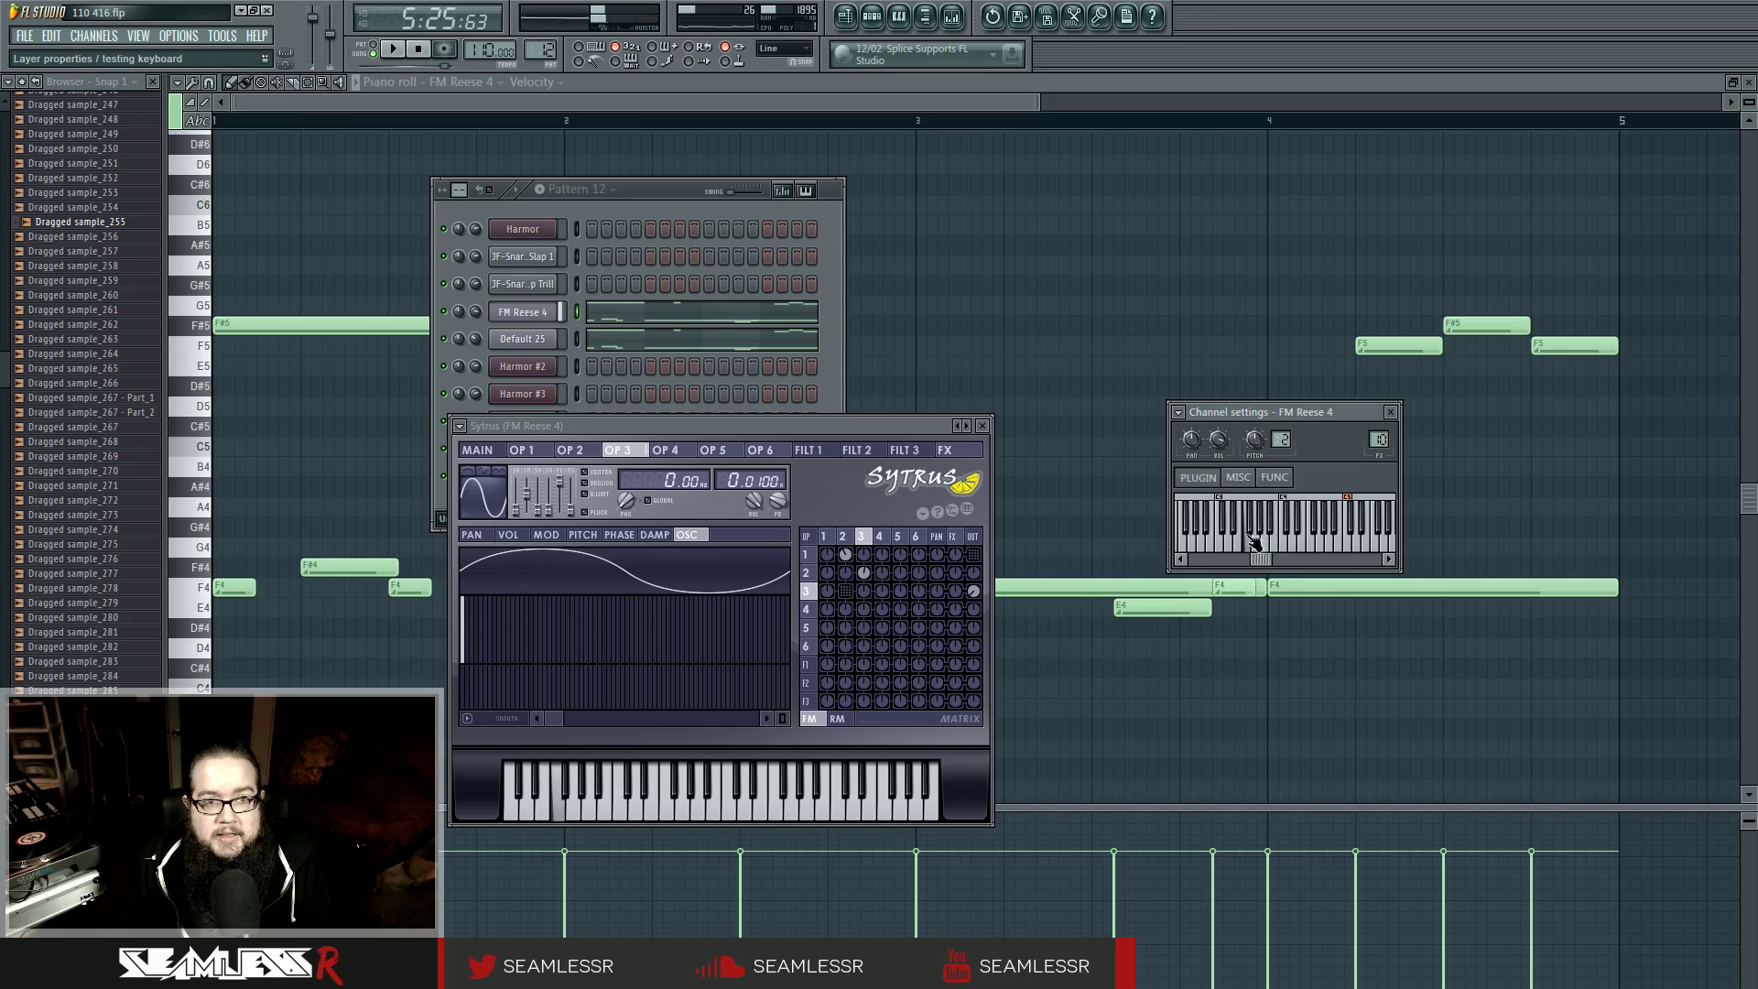
pyautogui.rightClick(845, 594)
pyautogui.rightClick(976, 557)
# Step: Reposition the FM Reese 4 Sytrus window and compare the oscillator shapes of Operators 2 and 1 against the modulation matrix
pyautogui.moveTo(843, 432); pyautogui.dragTo(910, 404)
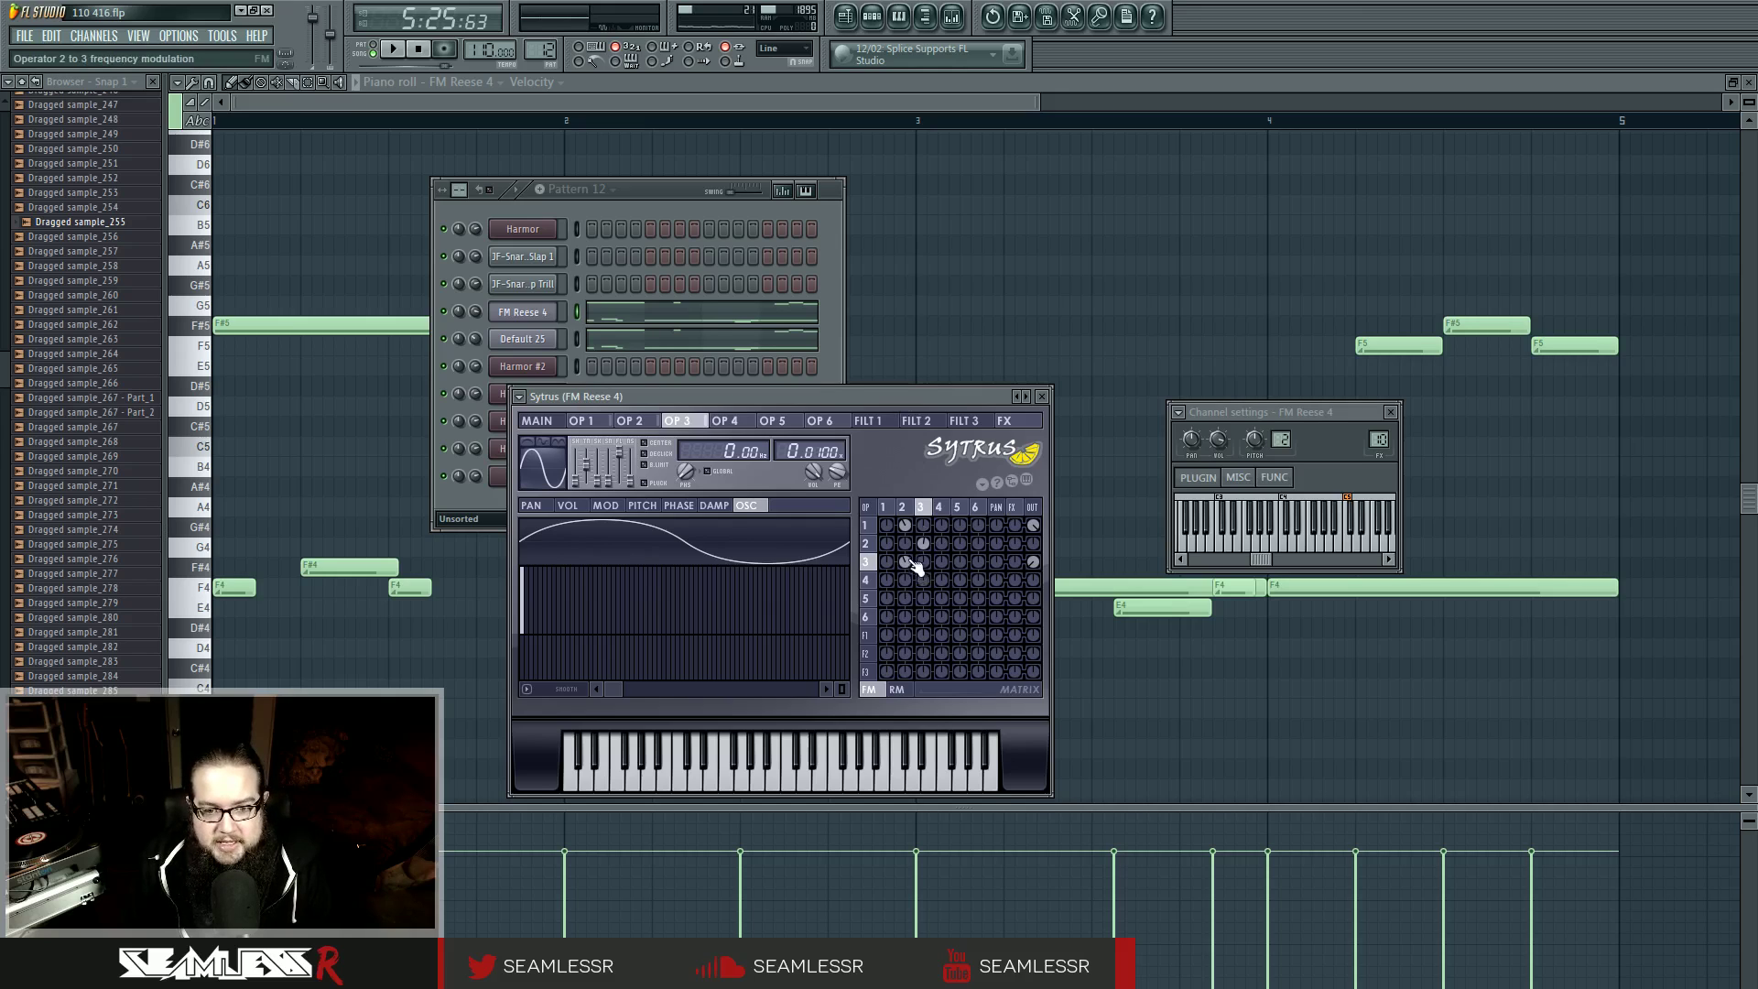
pyautogui.click(903, 507)
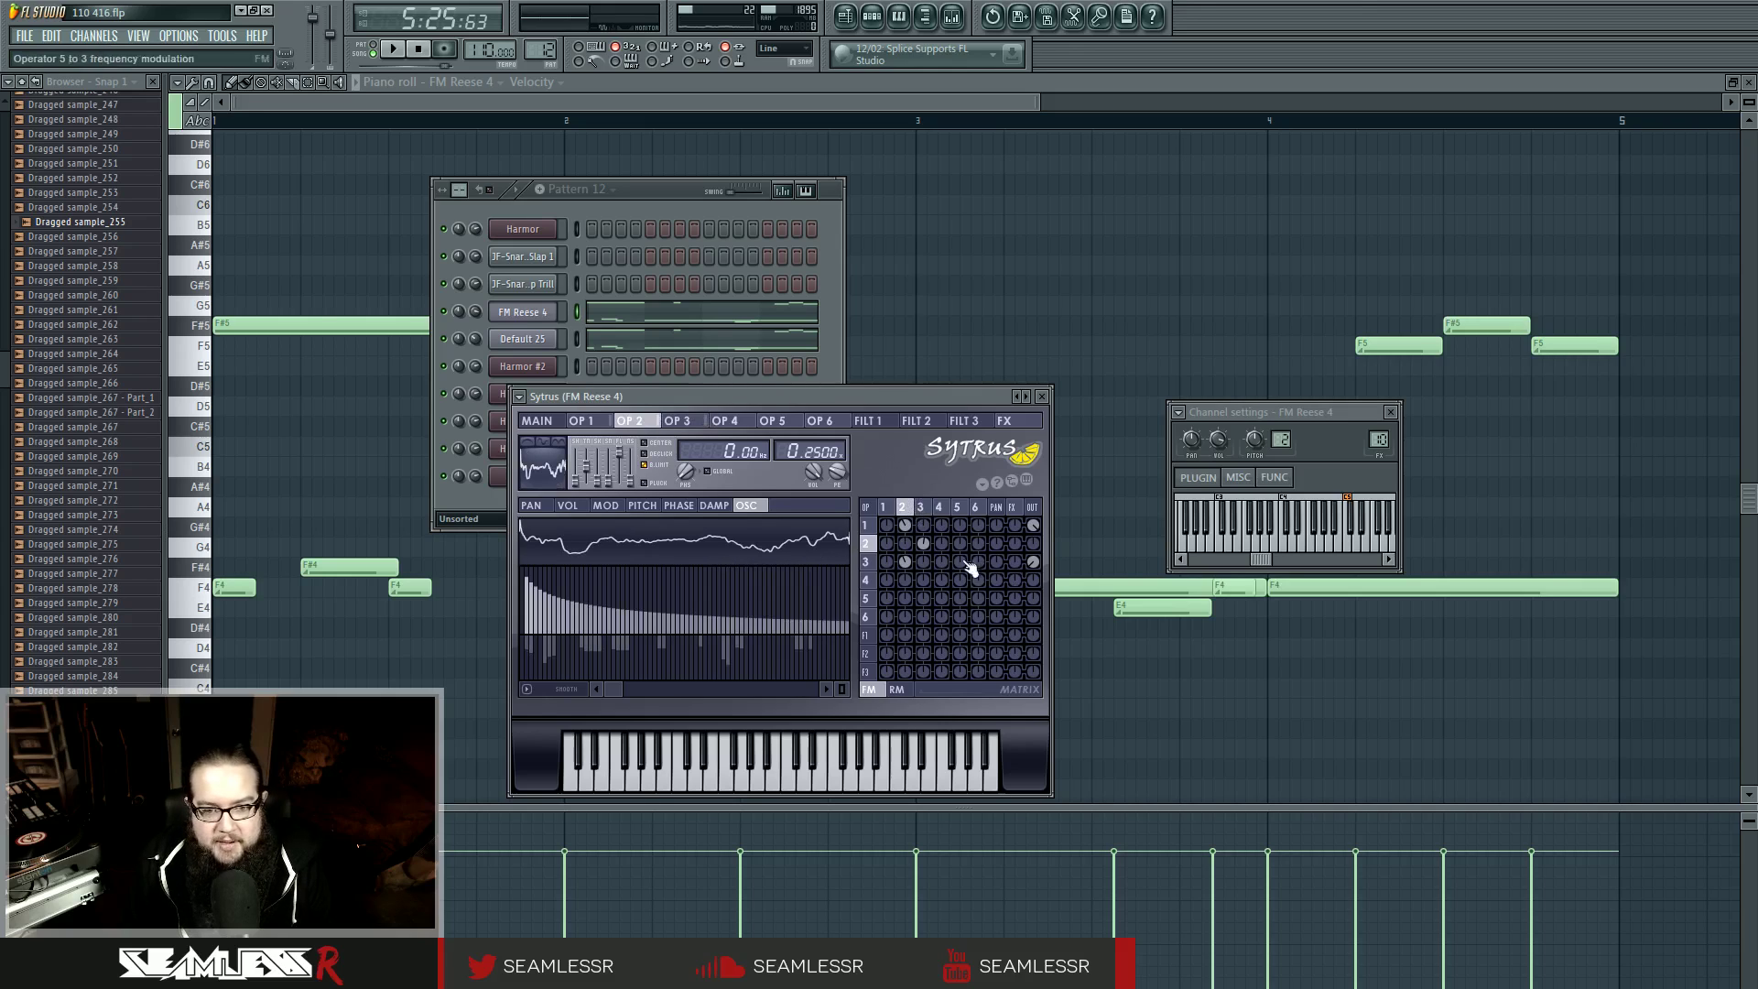
pyautogui.click(886, 509)
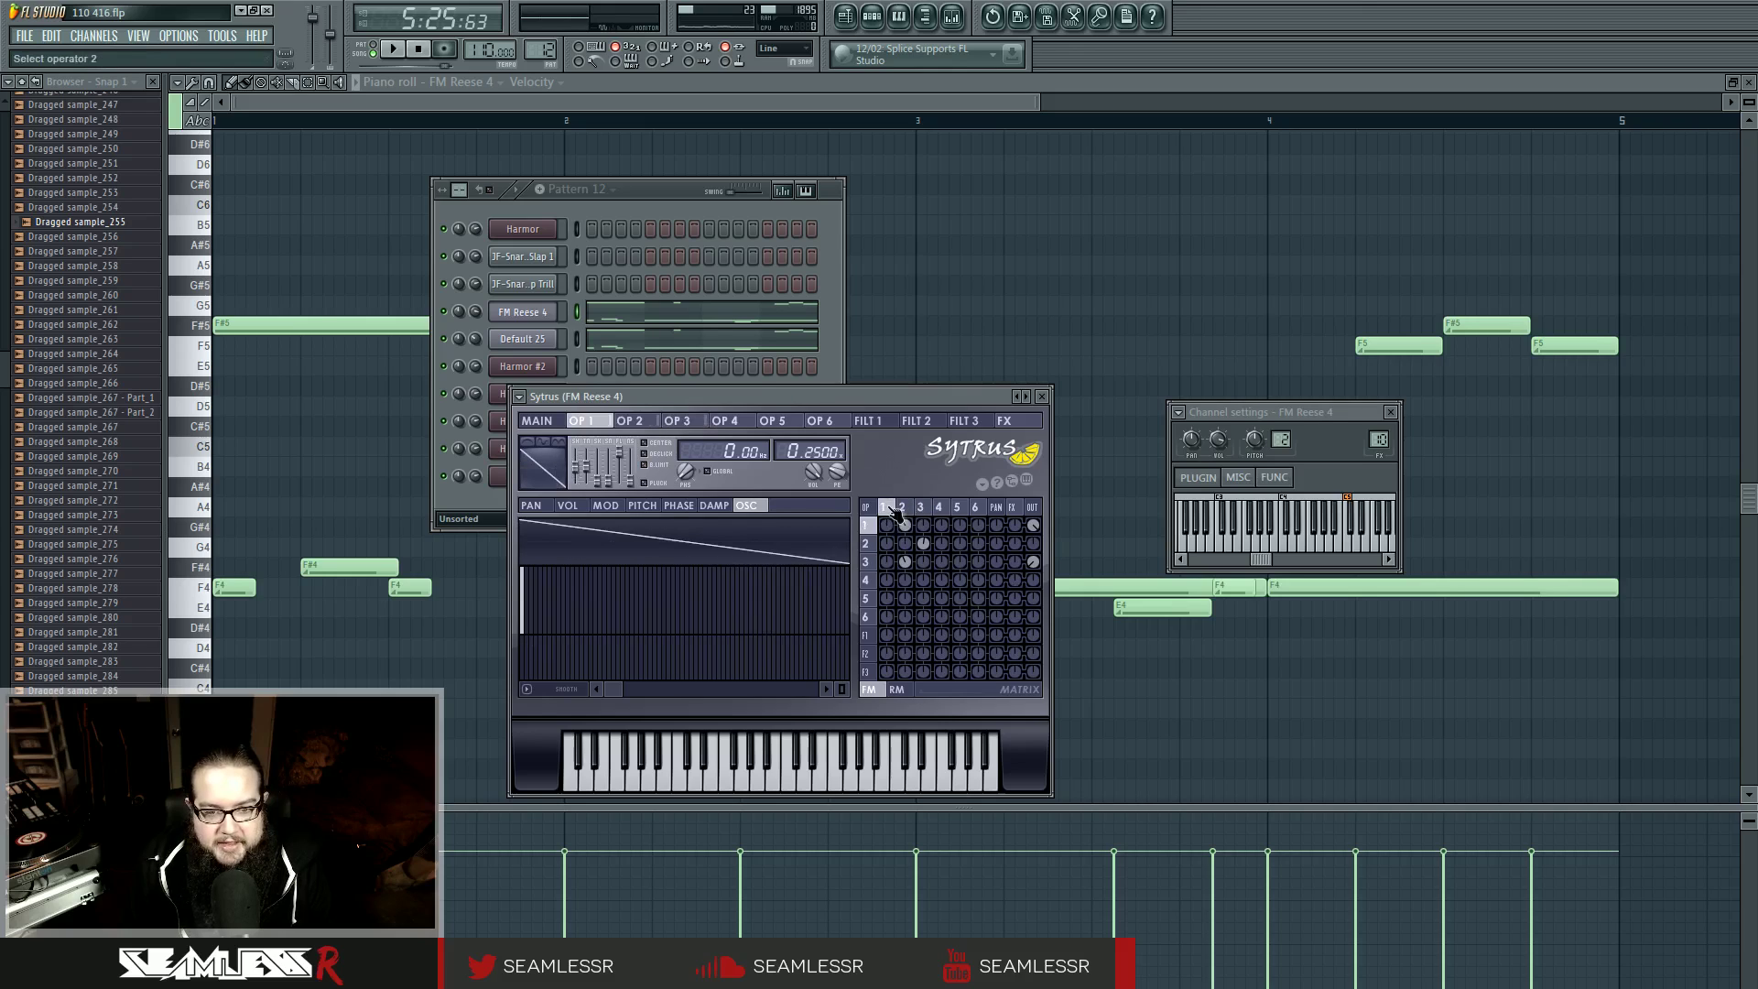
pyautogui.click(902, 509)
pyautogui.click(889, 509)
pyautogui.click(902, 508)
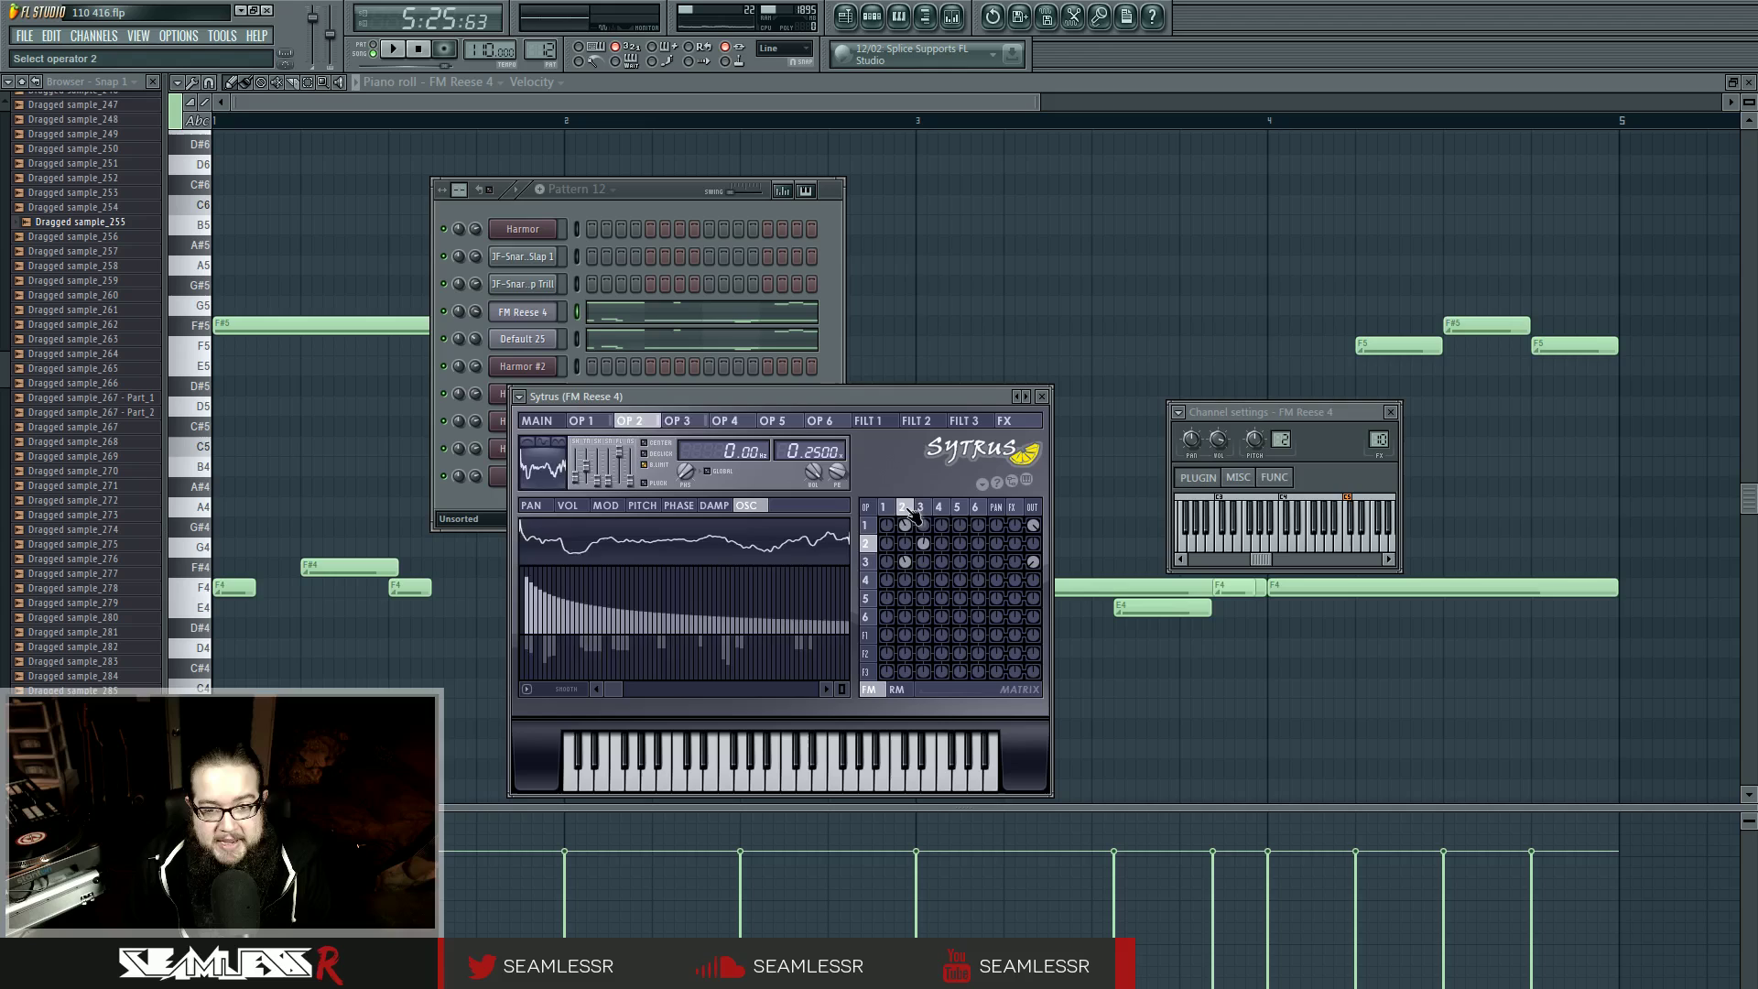
pyautogui.click(886, 508)
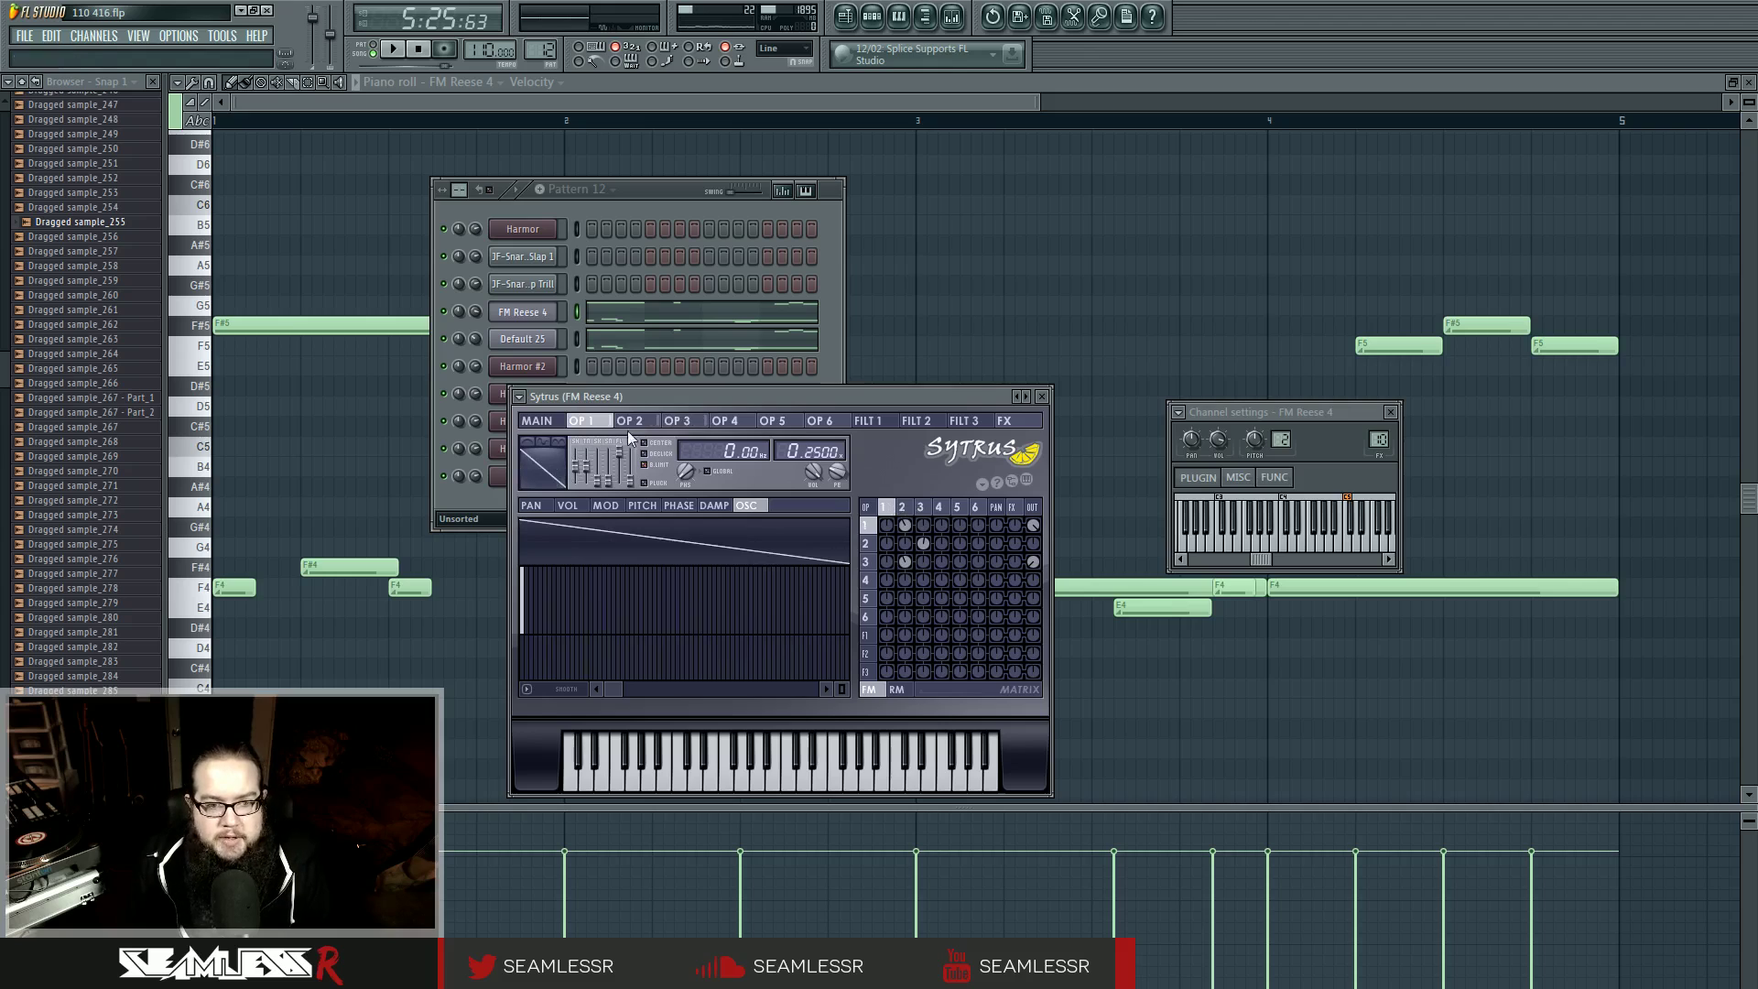
# Step: Play Pattern 12 from FM Reese 4's main page and view the first Fruity Parametric EQ 2 on Insert 10
pyautogui.click(536, 420)
pyautogui.press('space')
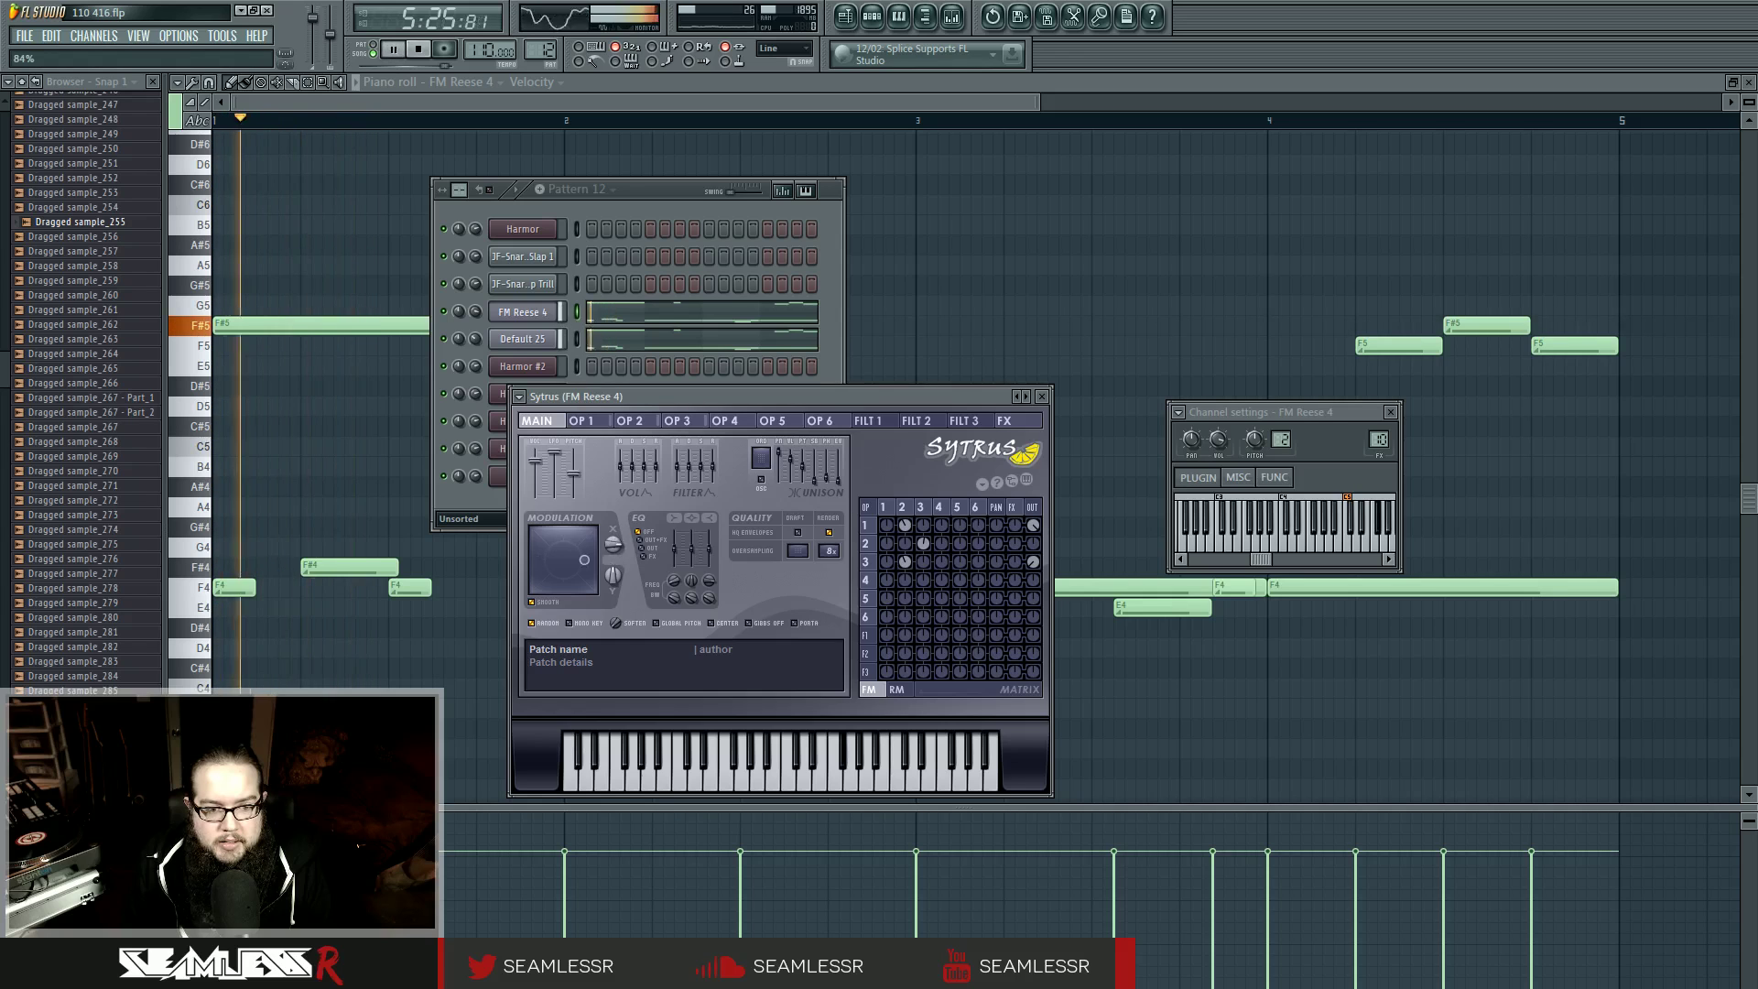
pyautogui.doubleClick(1376, 439)
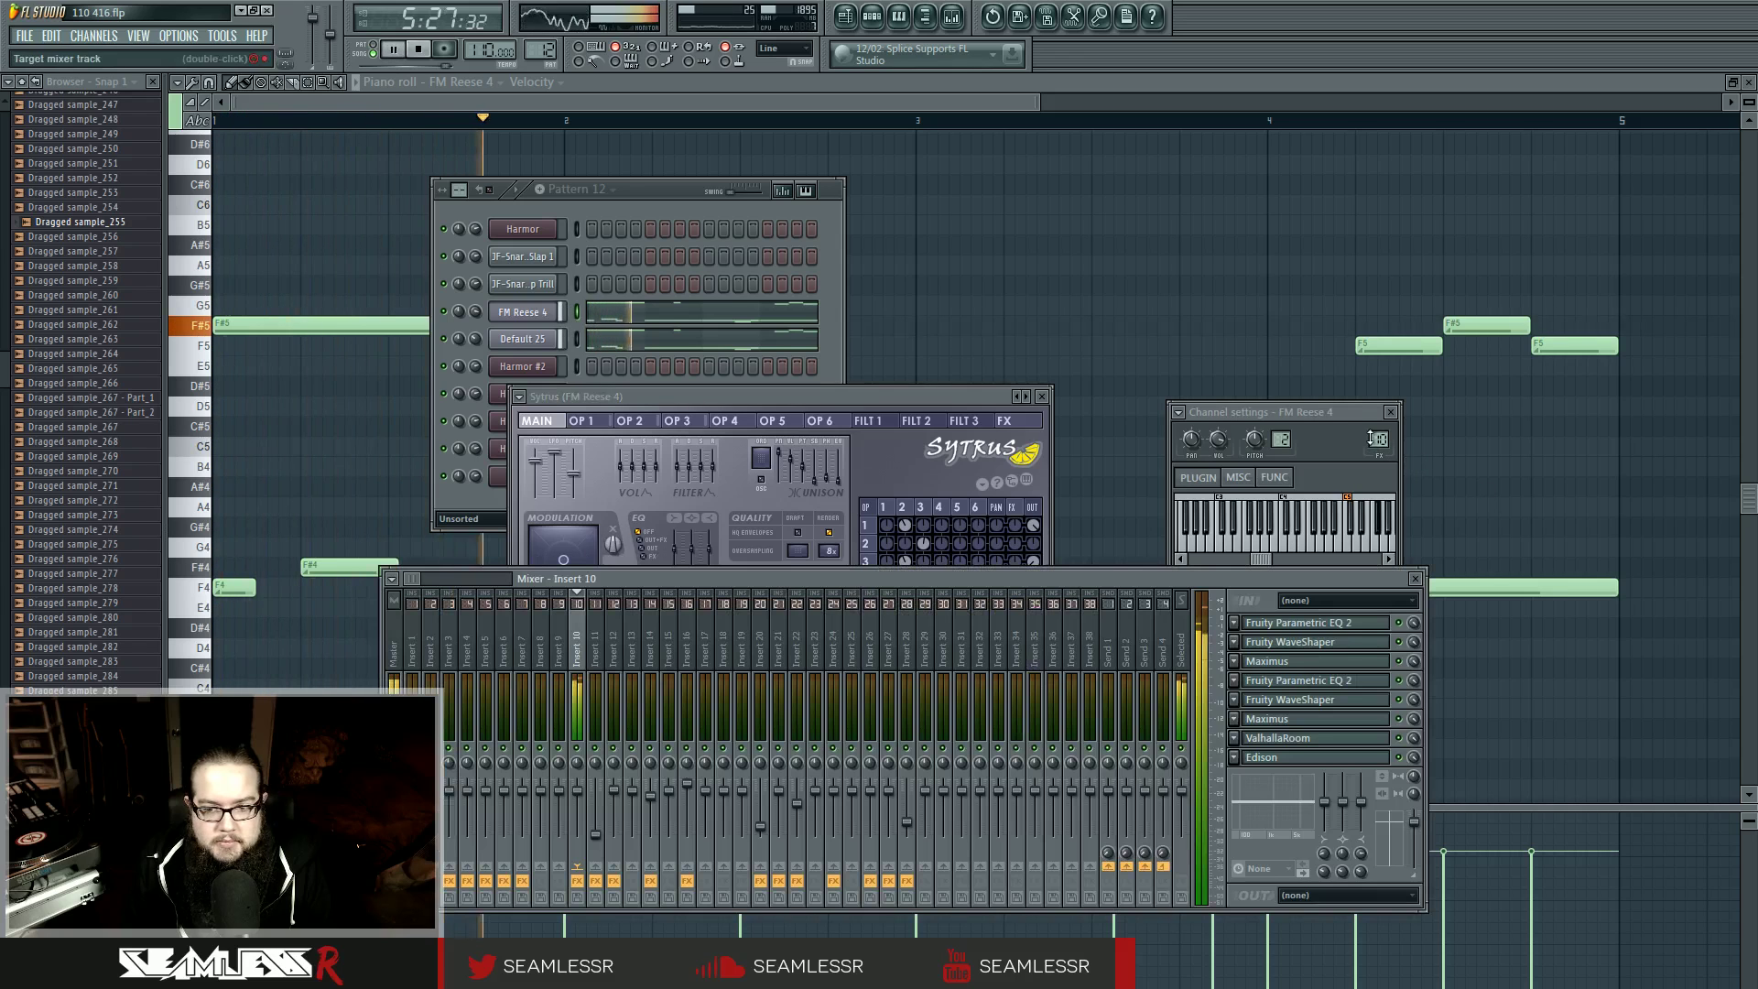
pyautogui.click(1326, 622)
pyautogui.press('space')
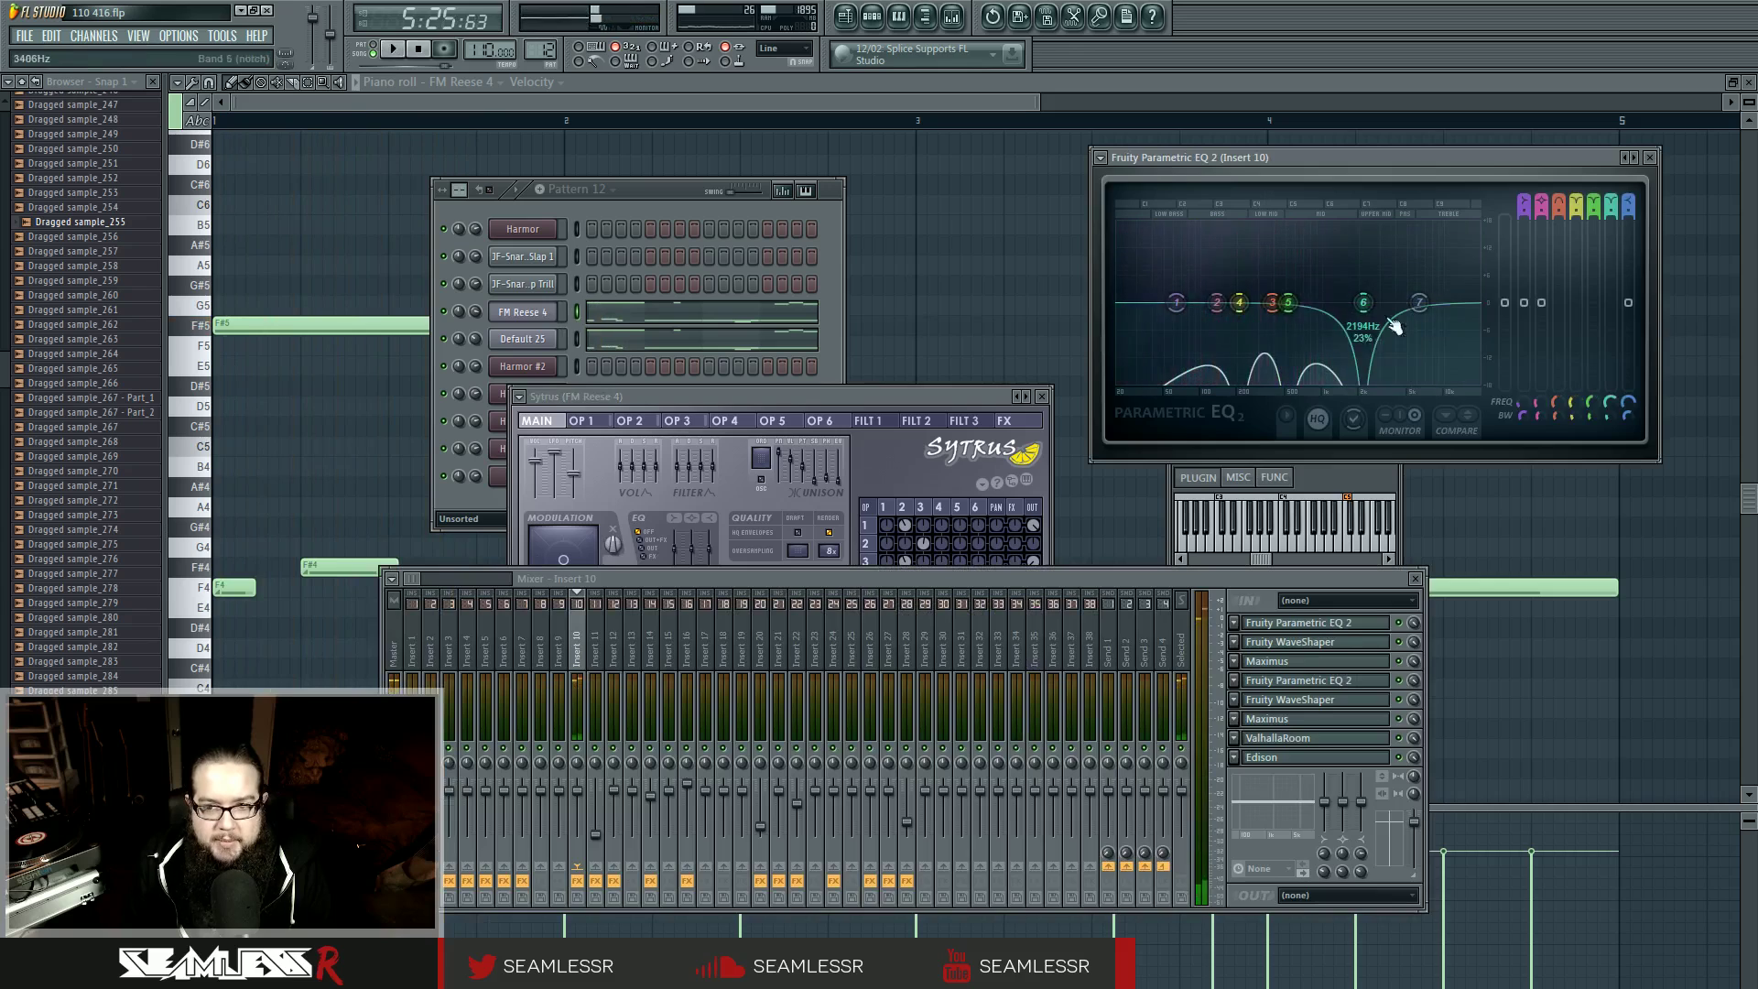
# Step: Inspect Insert 10's first WaveShaper and Maximus, second Parametric EQ 2 and second WaveShaper, playing the pattern briefly
pyautogui.click(1328, 646)
pyautogui.click(1331, 662)
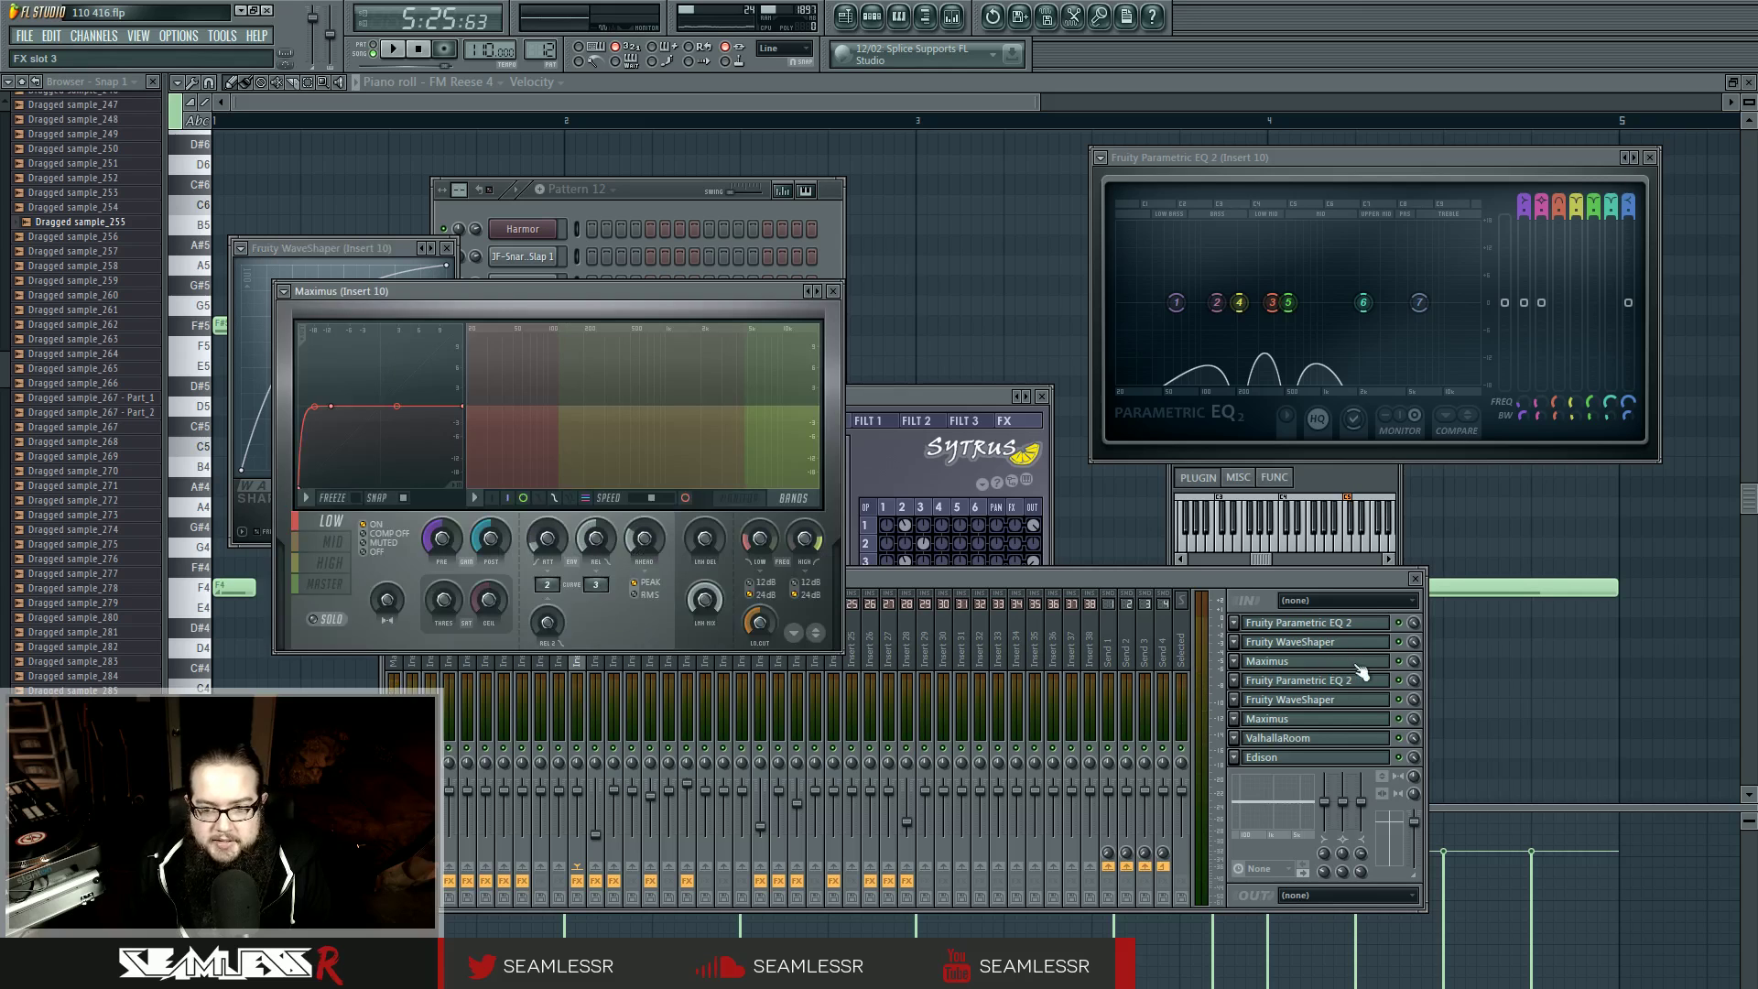
pyautogui.click(1332, 681)
pyautogui.press('space')
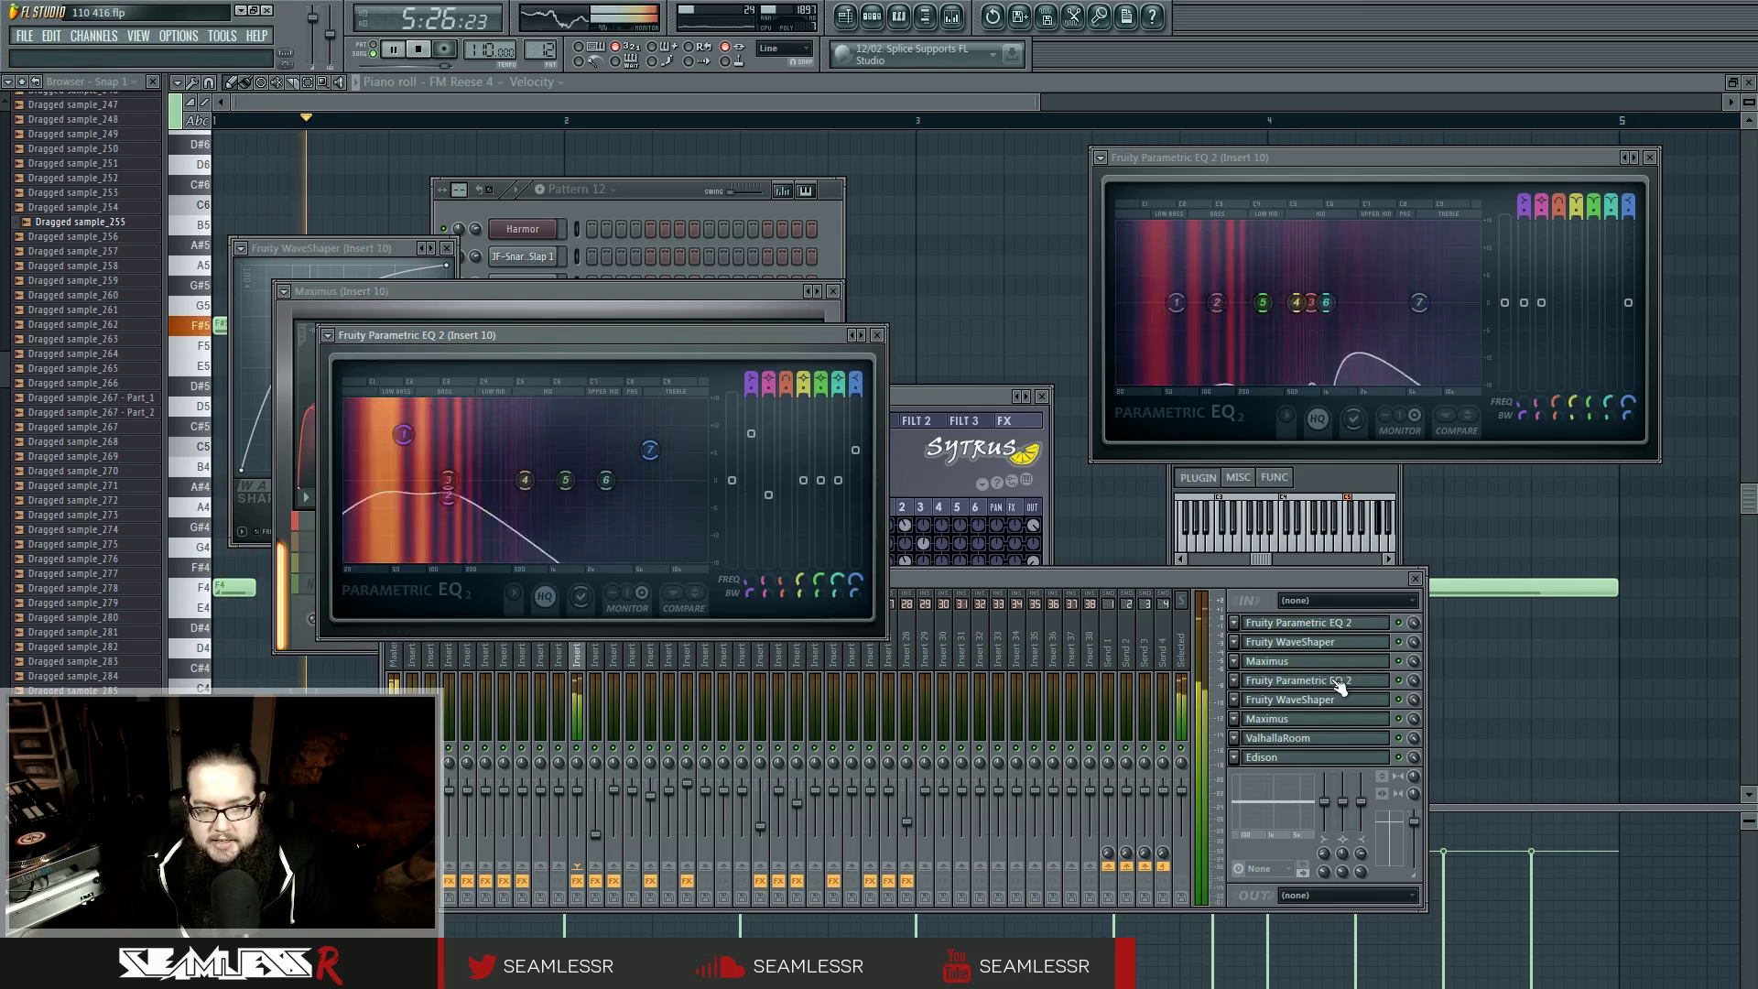
pyautogui.click(1334, 699)
pyautogui.press('space')
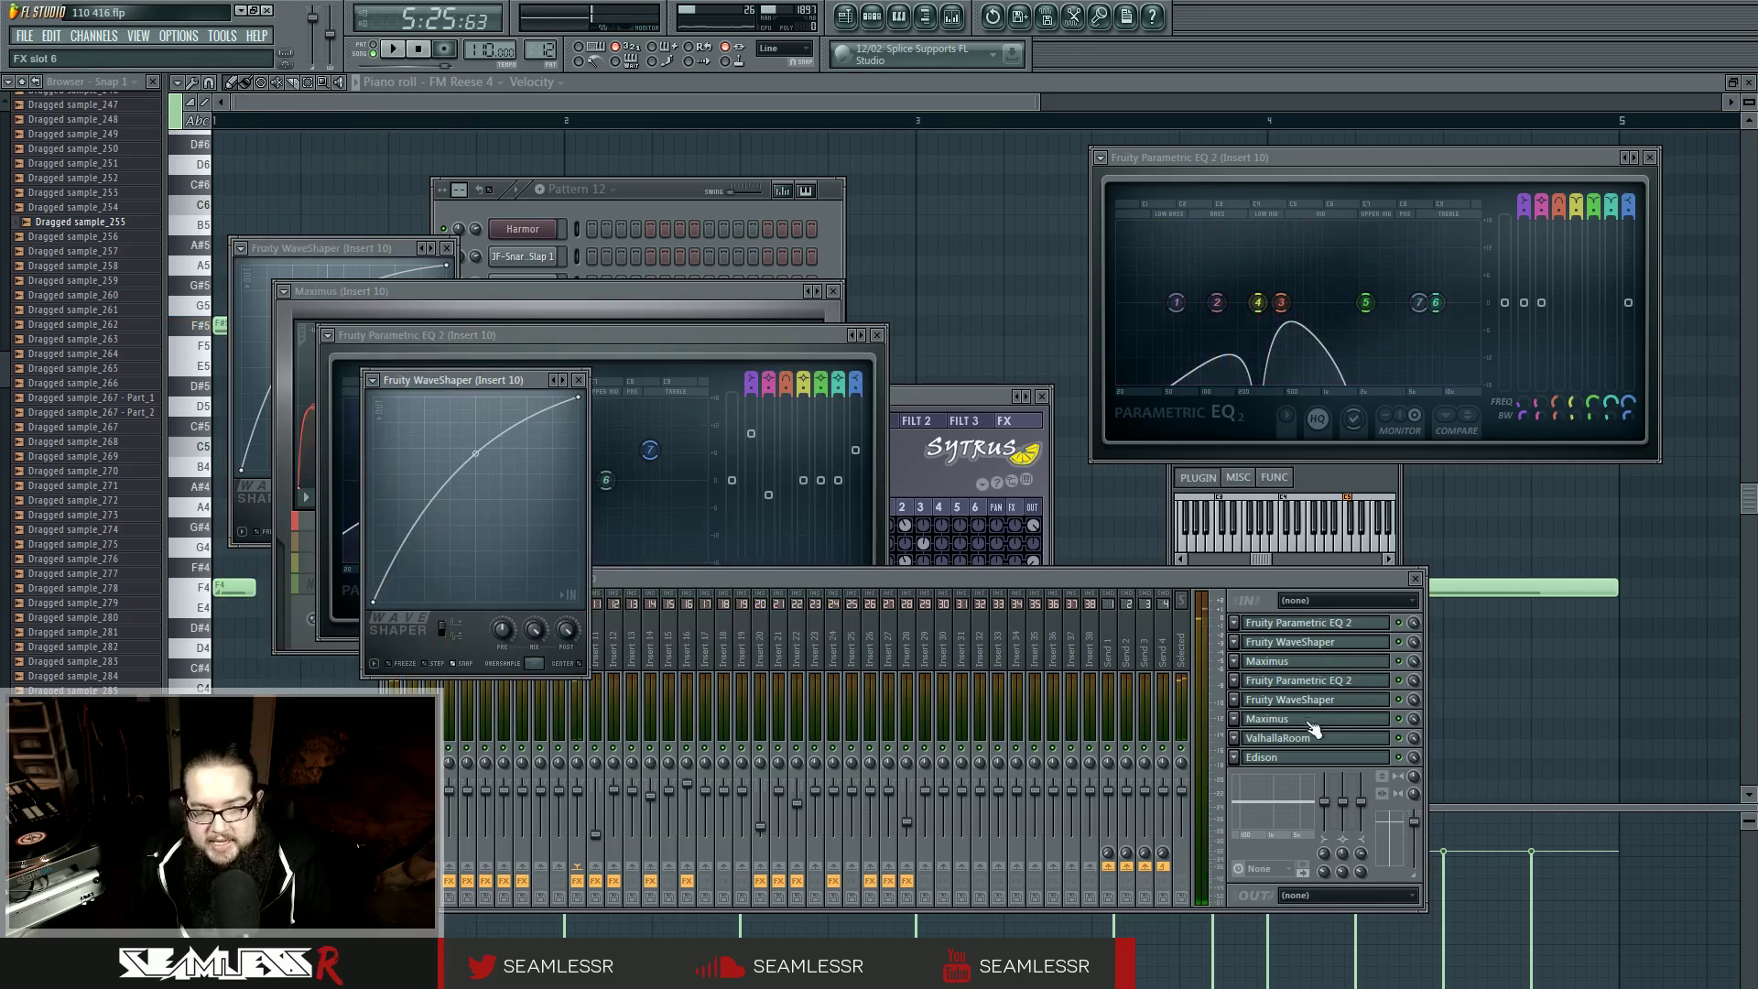
# Step: Inspect the second Maximus, ValhallaRoom and Edison on Insert 10, playing the pattern briefly
pyautogui.click(1311, 723)
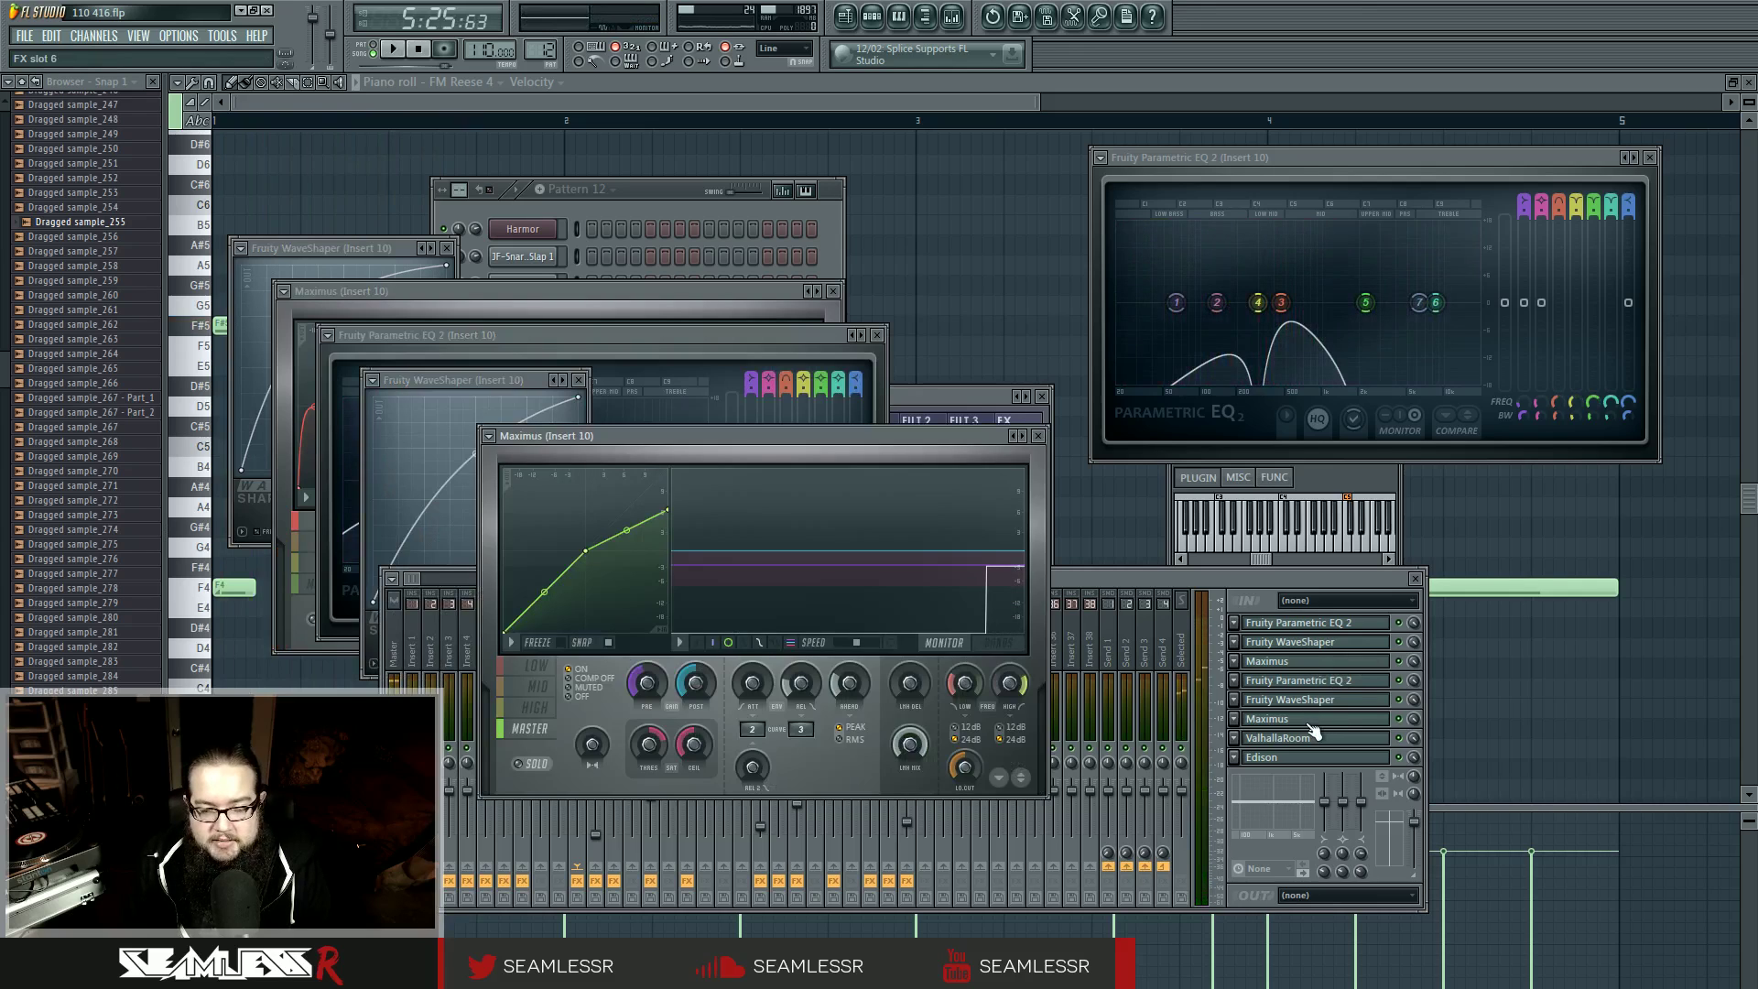
pyautogui.click(1313, 741)
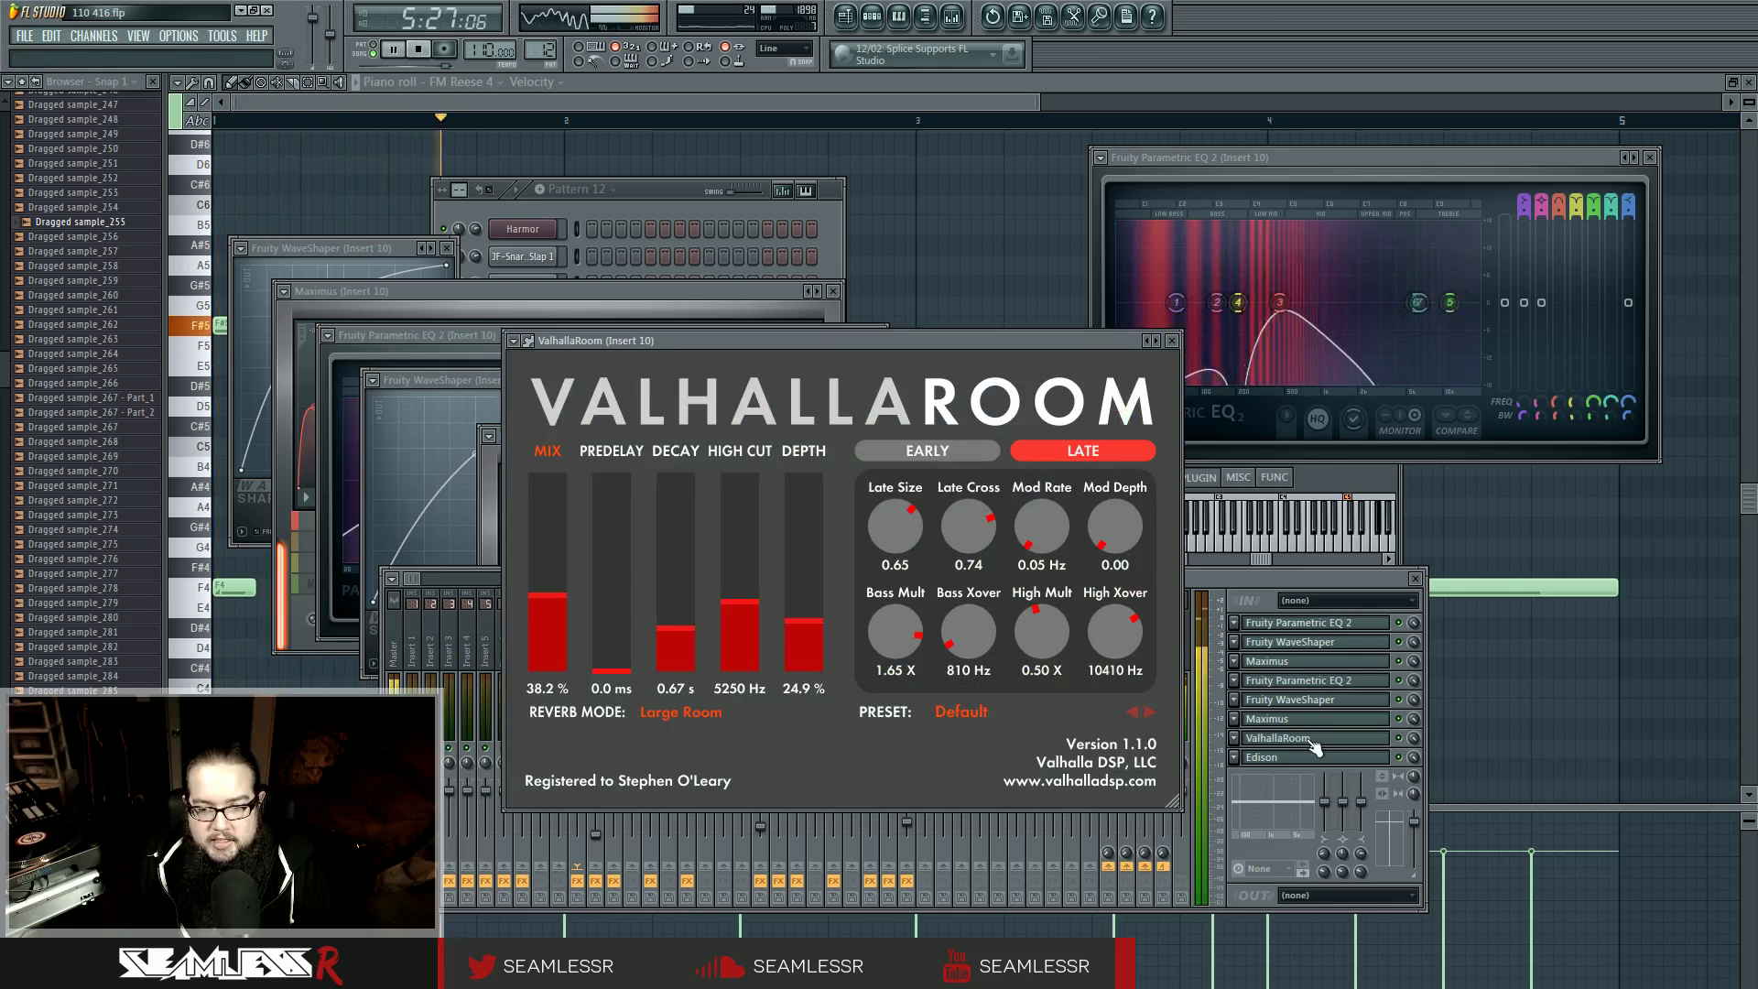
pyautogui.click(1311, 759)
pyautogui.click(1311, 759)
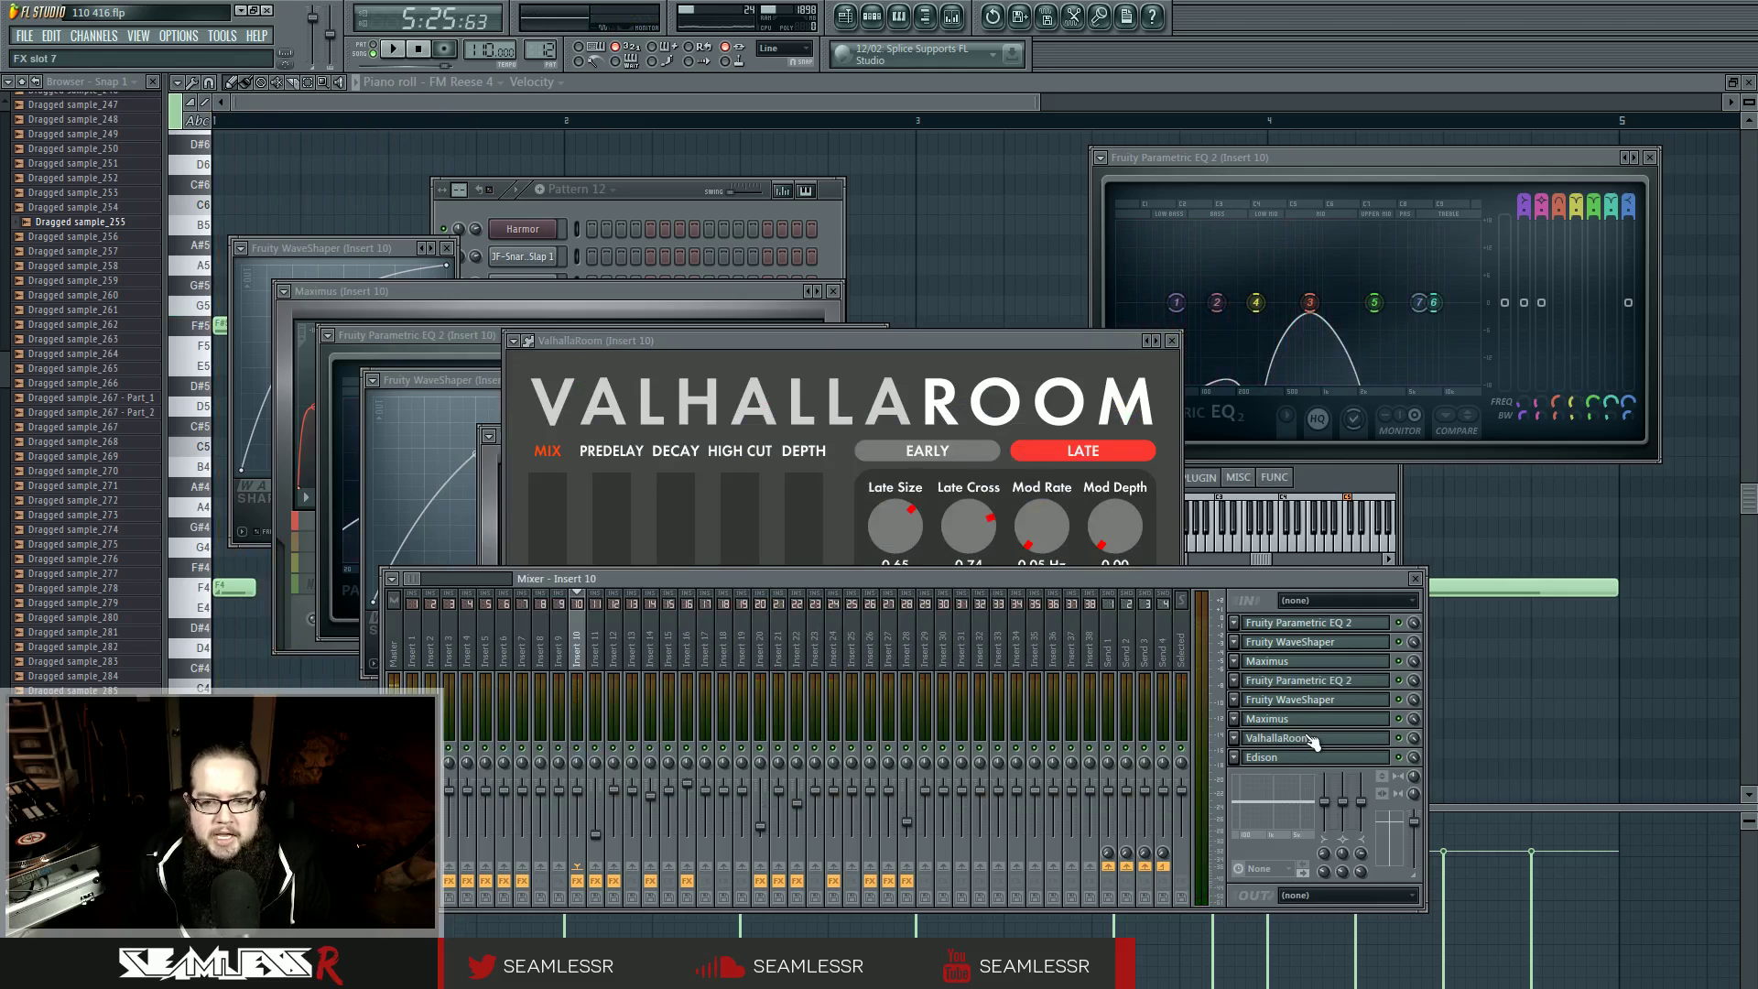
# Step: Revisit Insert 10's first Parametric EQ 2 and WaveShaper, and view the mid and low bands of the first Maximus
pyautogui.click(1302, 625)
pyautogui.click(1302, 626)
pyautogui.click(1303, 645)
pyautogui.click(1303, 645)
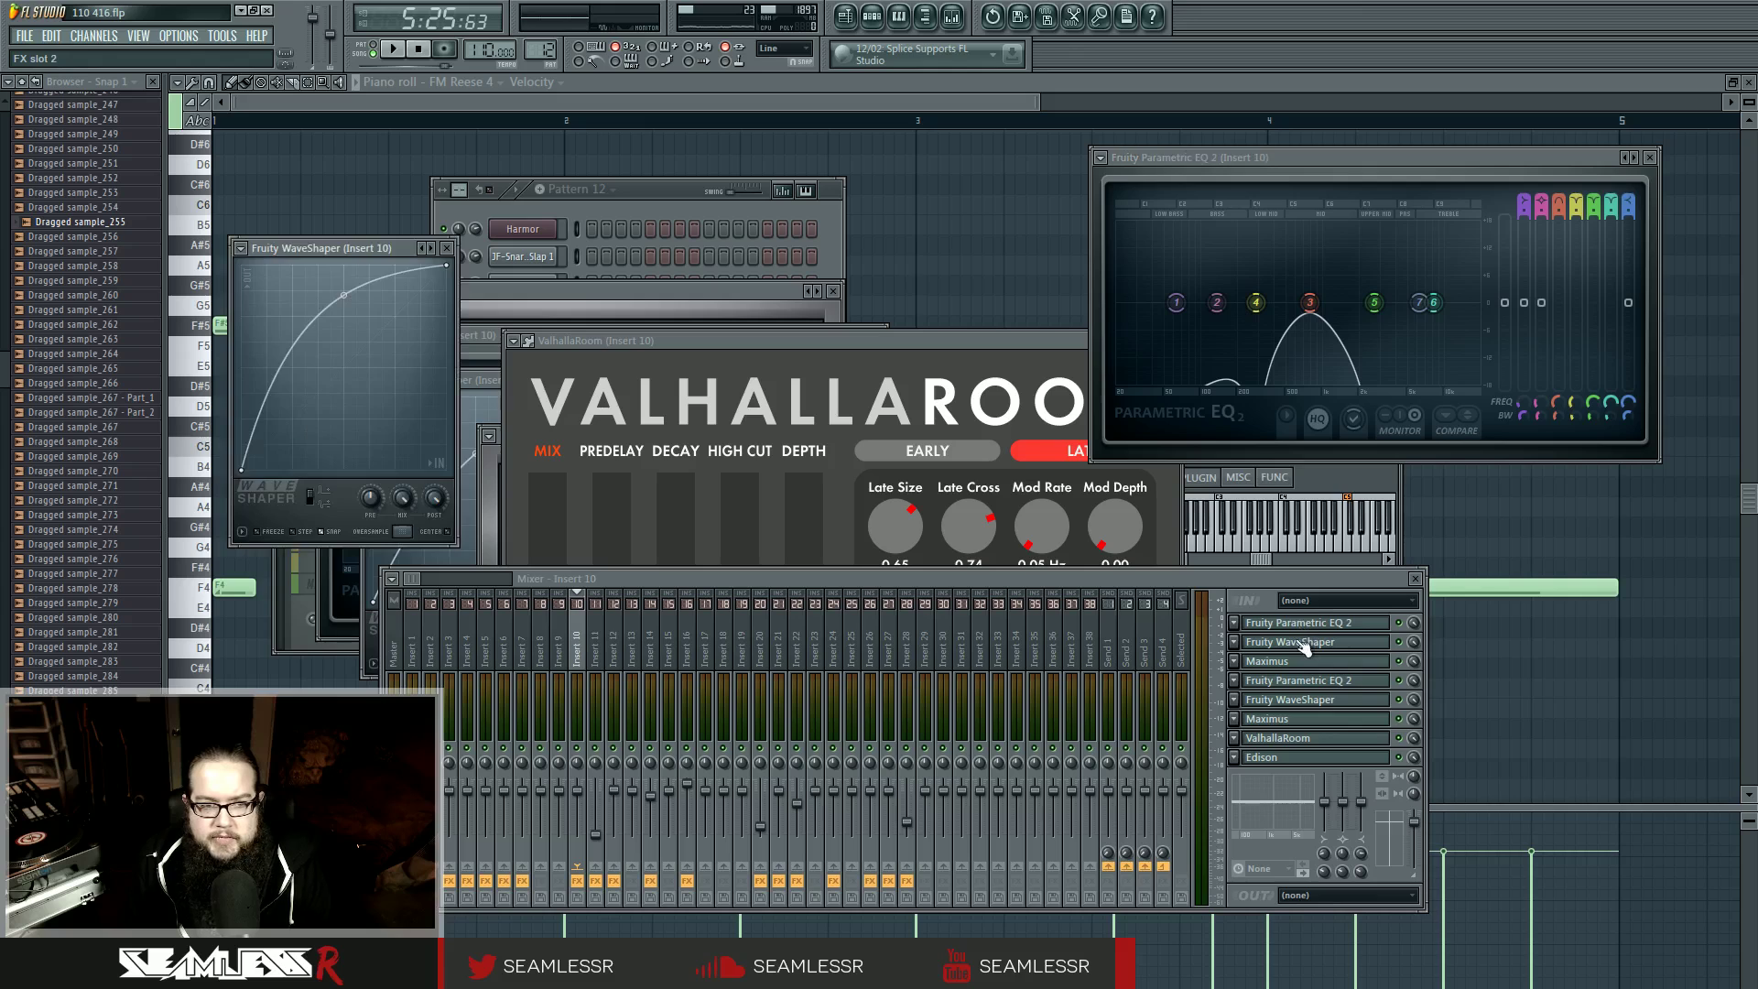
pyautogui.click(1303, 661)
pyautogui.click(341, 543)
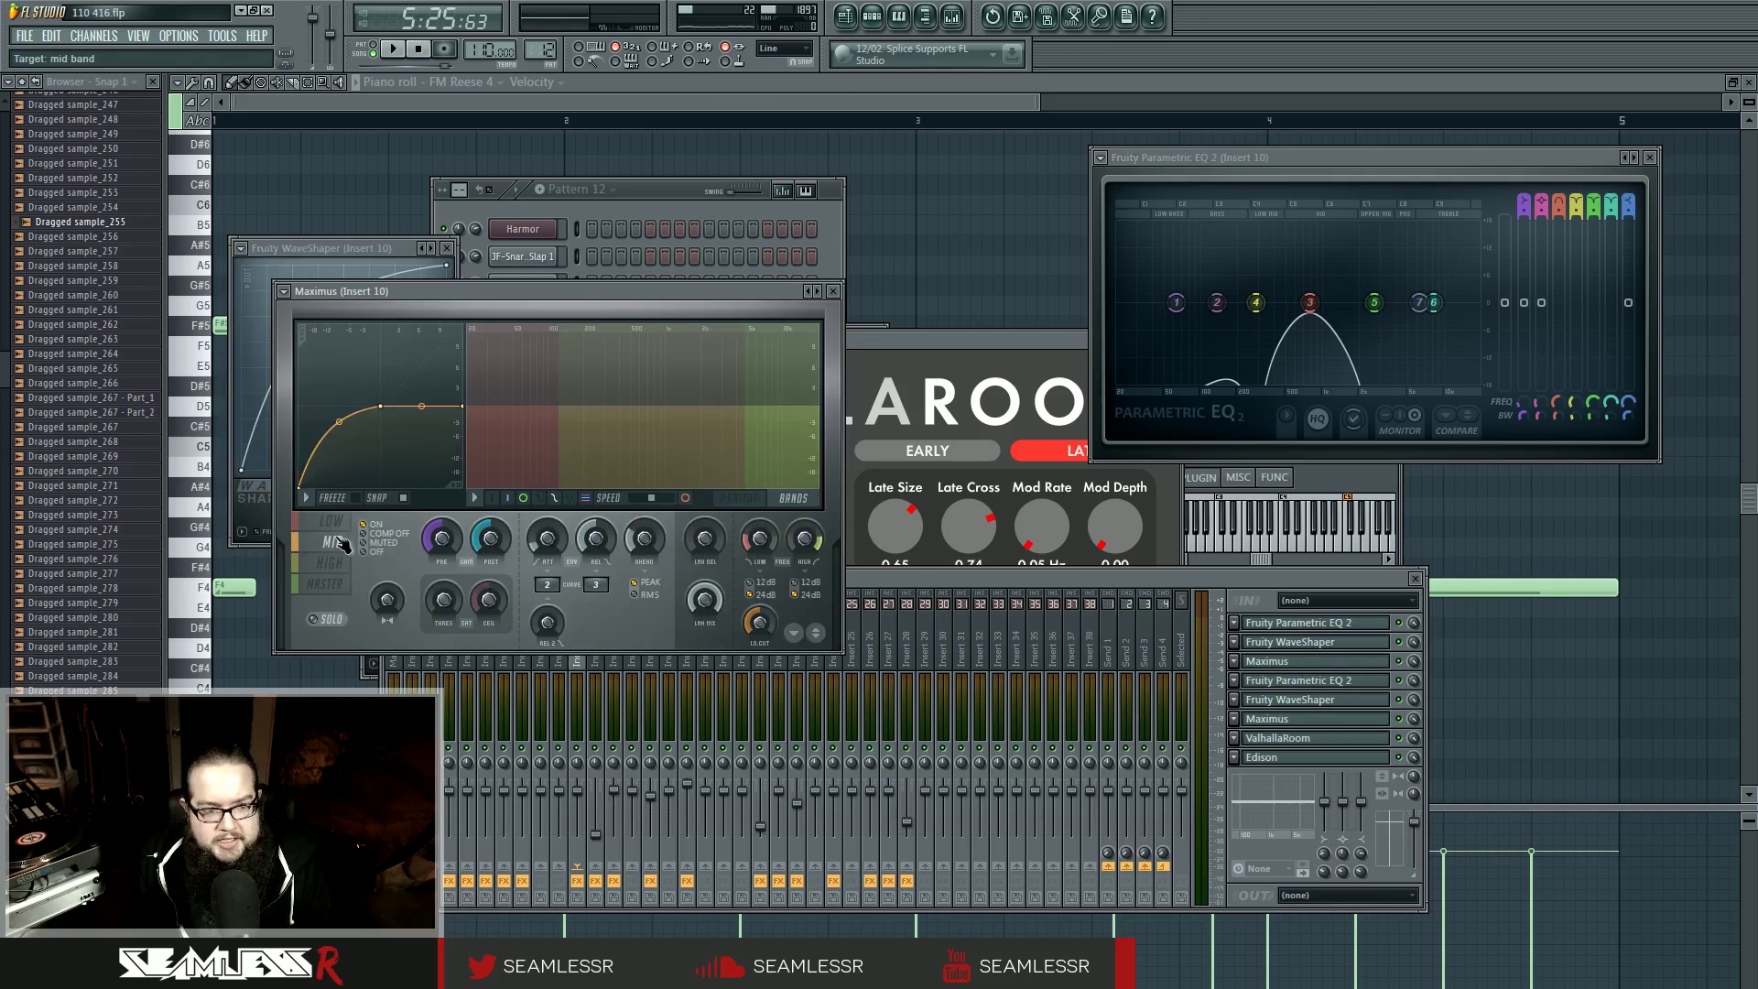
pyautogui.click(334, 521)
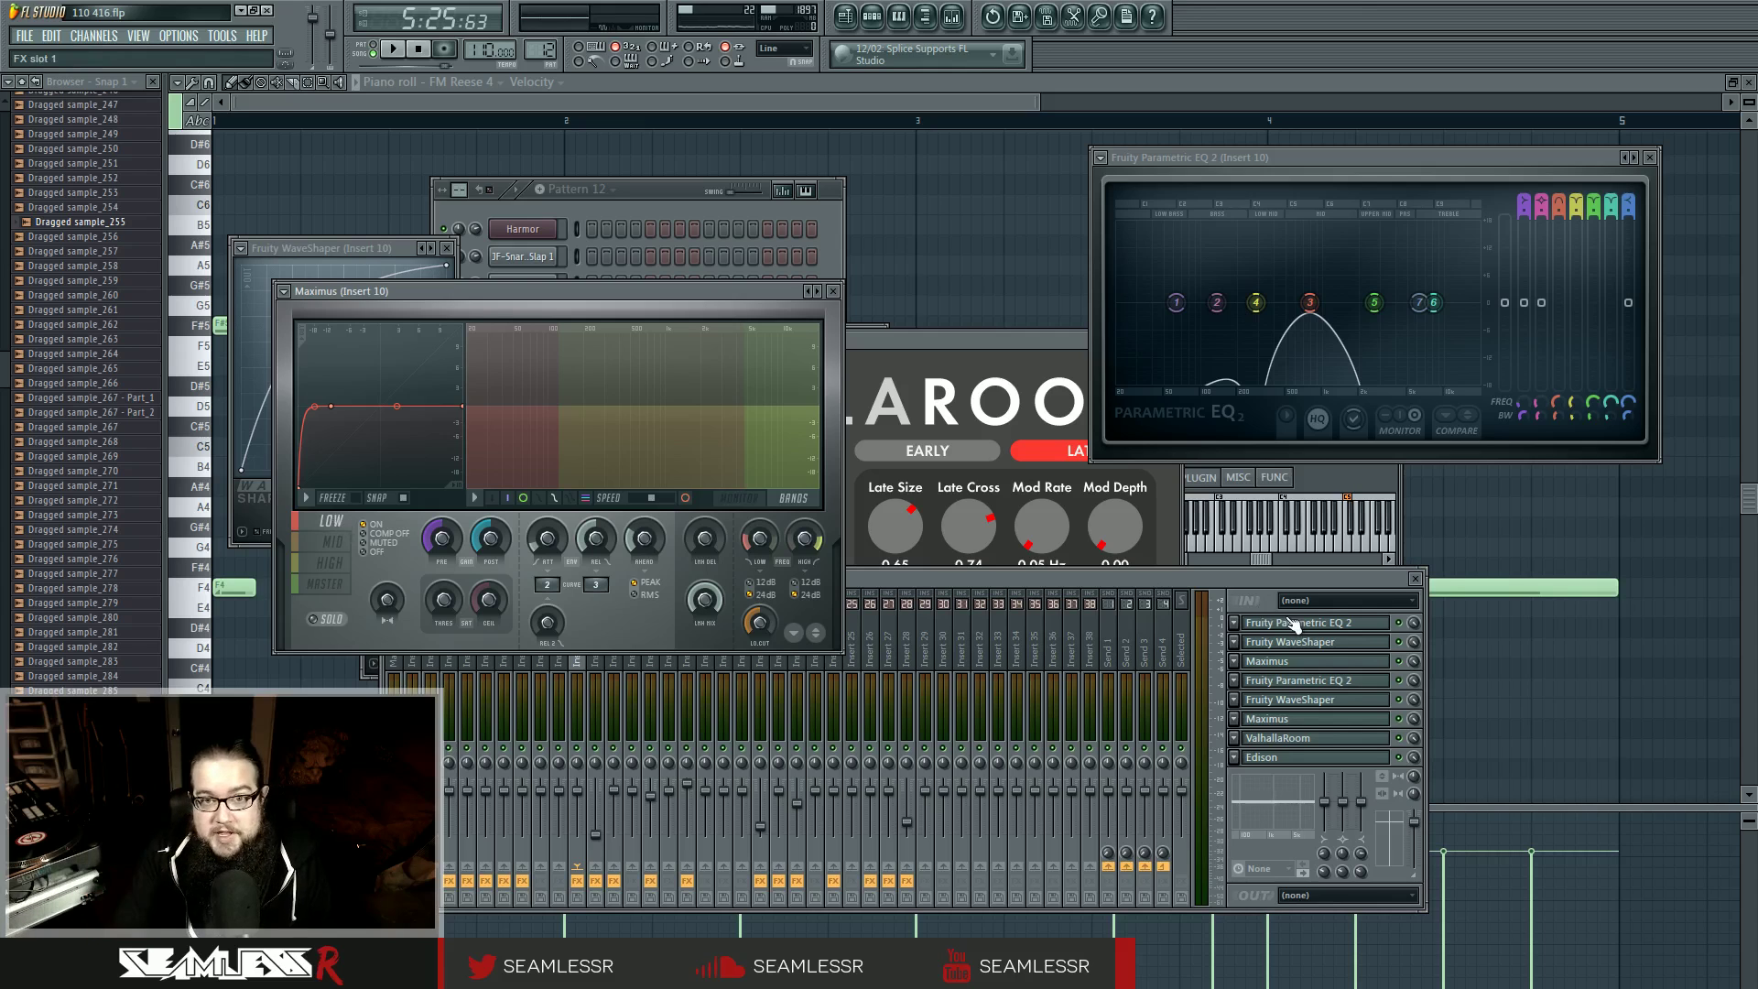
# Step: Play the pattern through the first Maximus, switch its display to the monitor view, and examine its mid and master band curves
pyautogui.press('space')
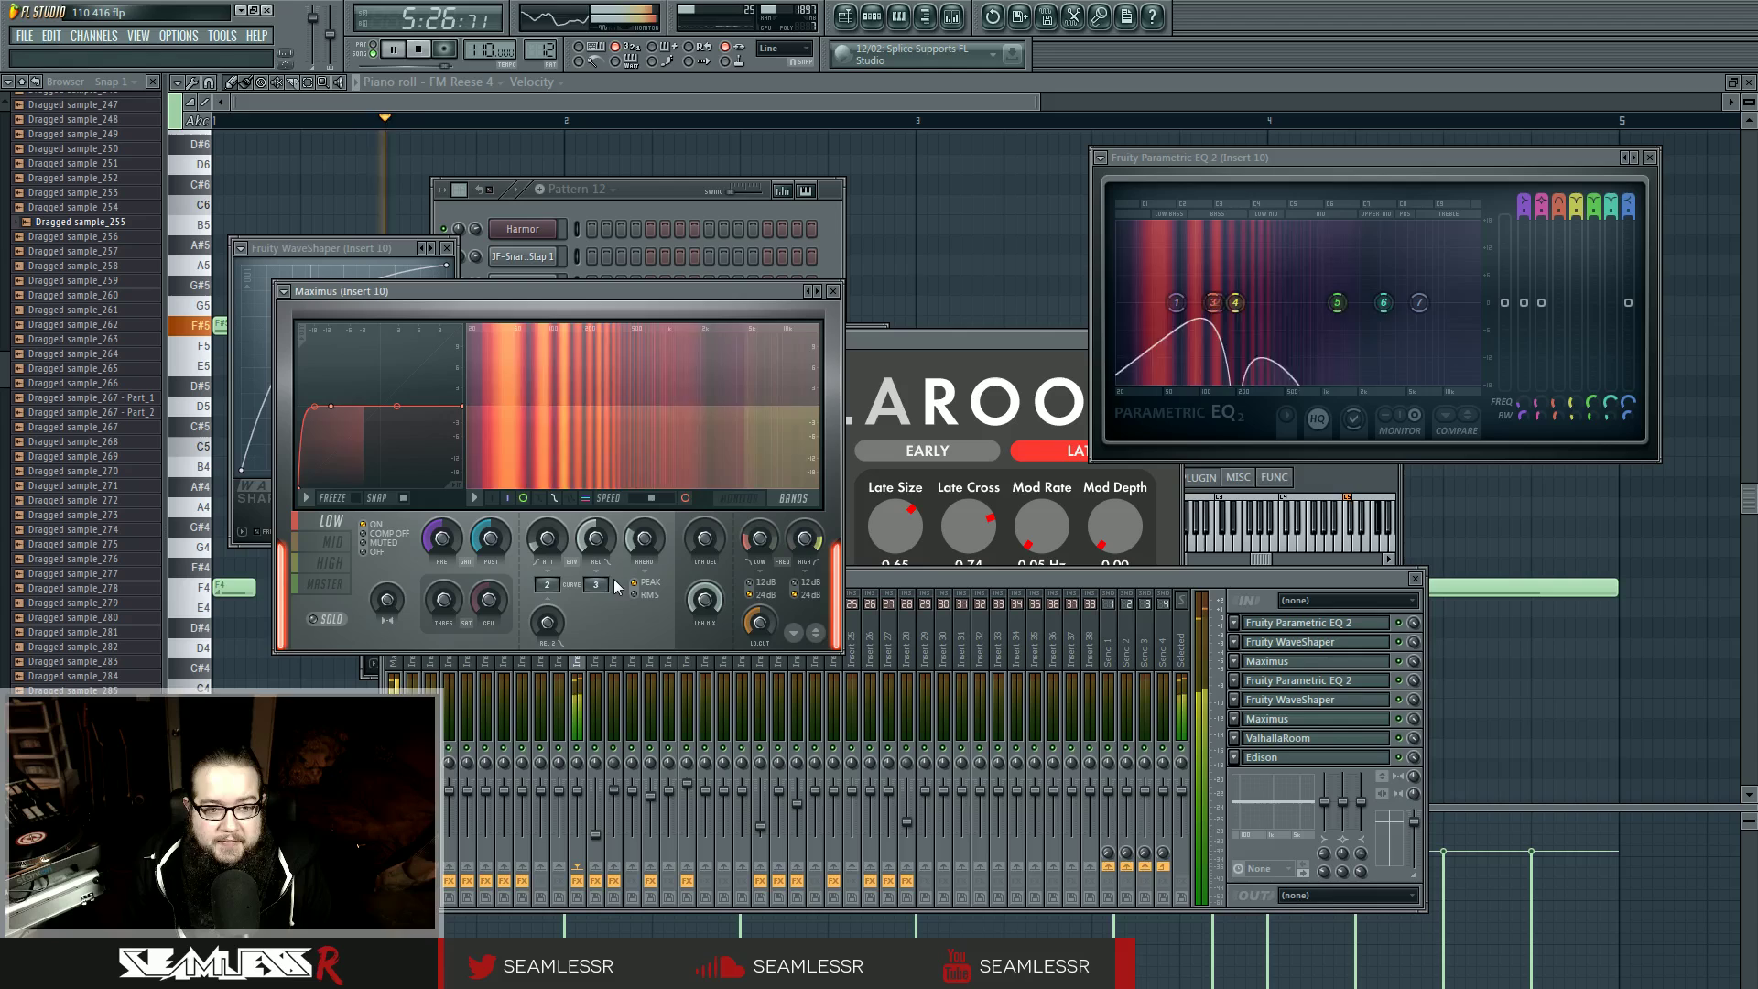
pyautogui.press('space')
pyautogui.click(732, 498)
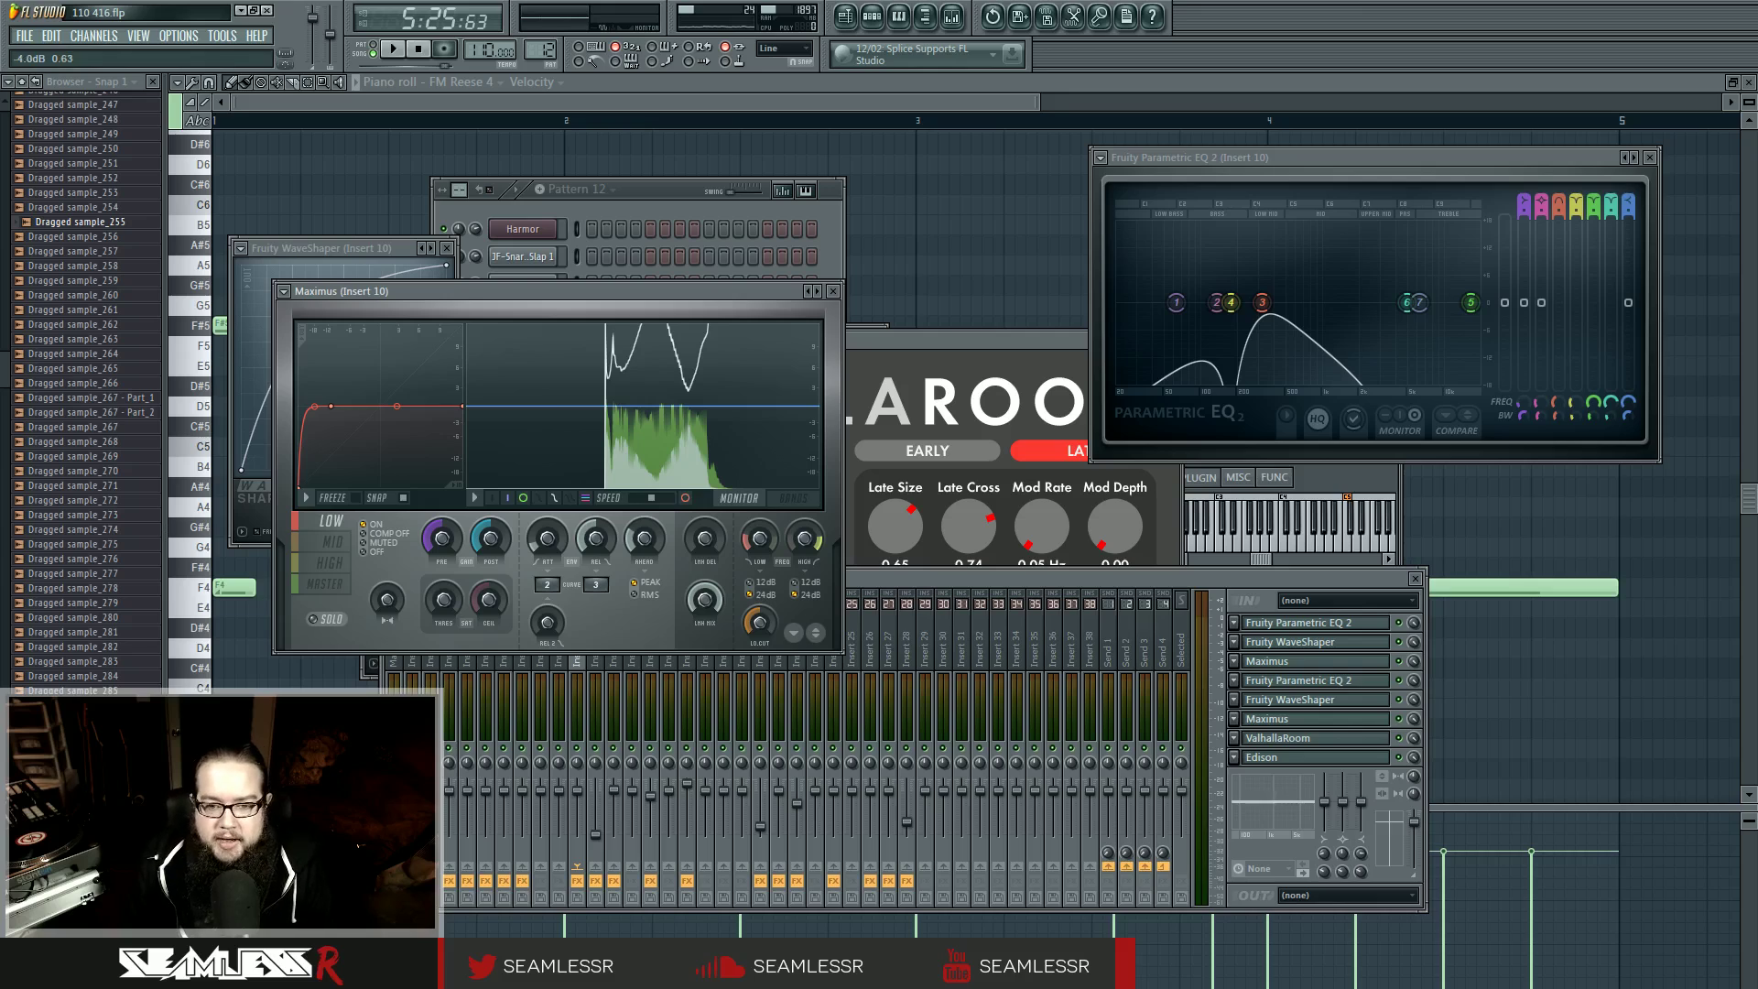
pyautogui.click(1060, 577)
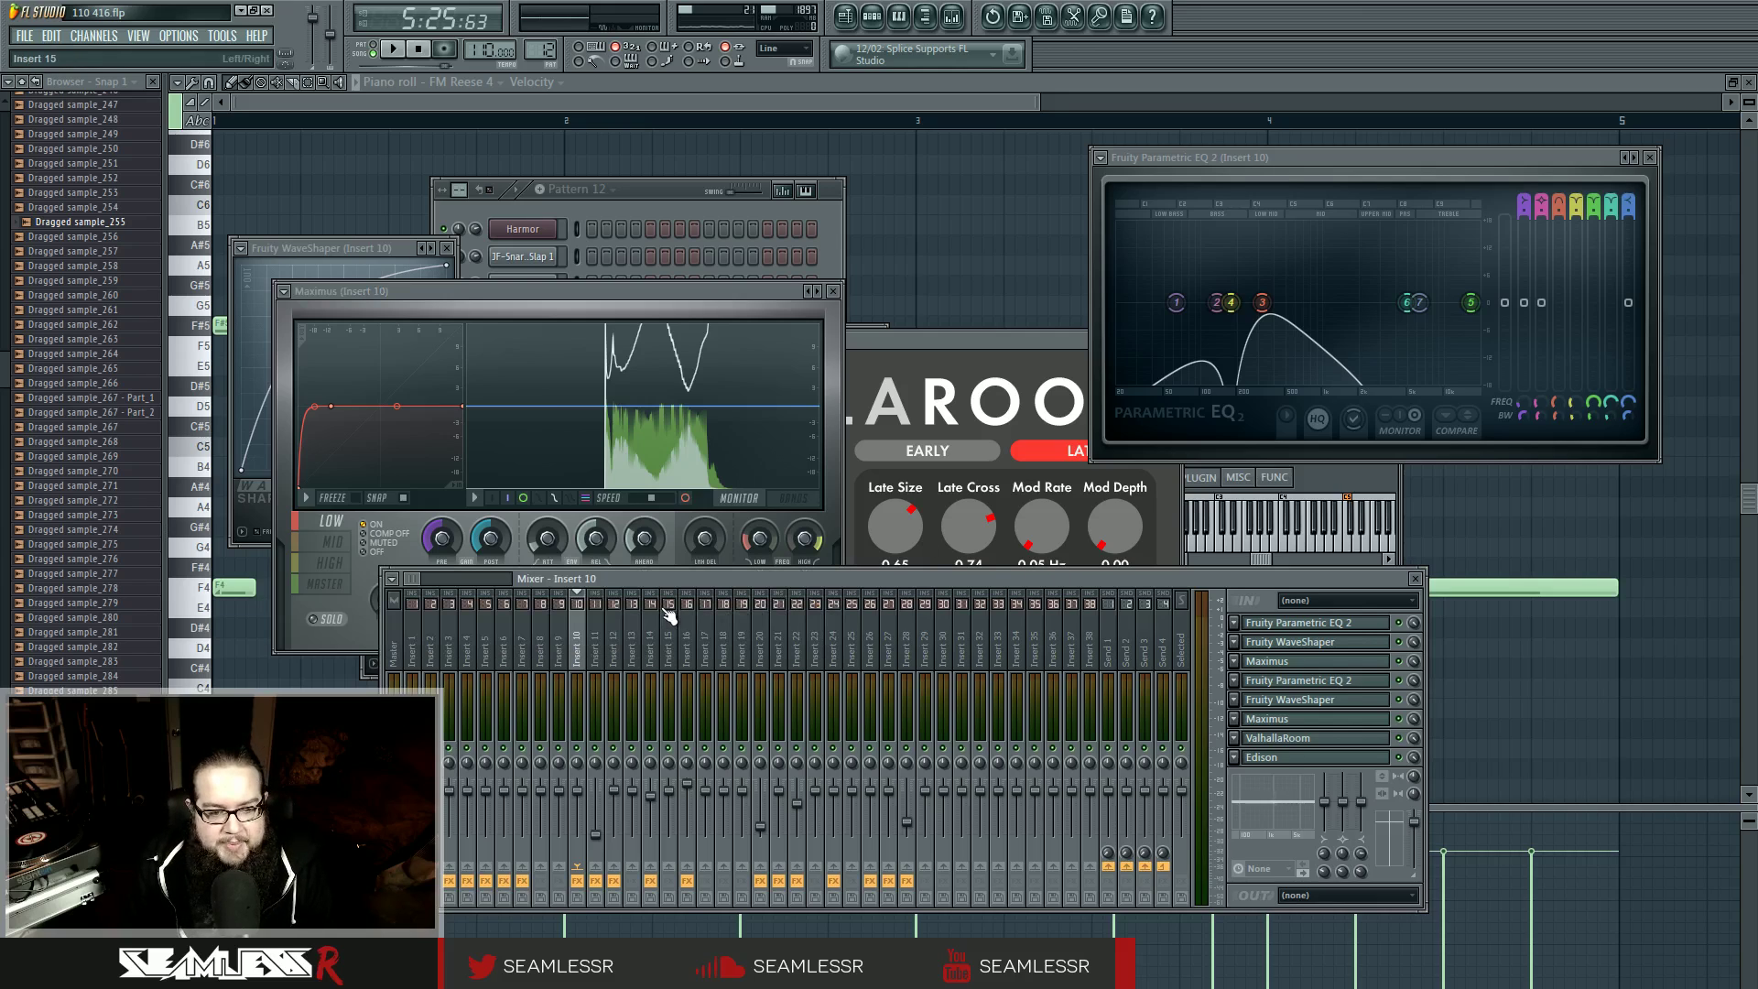
pyautogui.moveTo(678, 291); pyautogui.dragTo(718, 192)
pyautogui.click(379, 439)
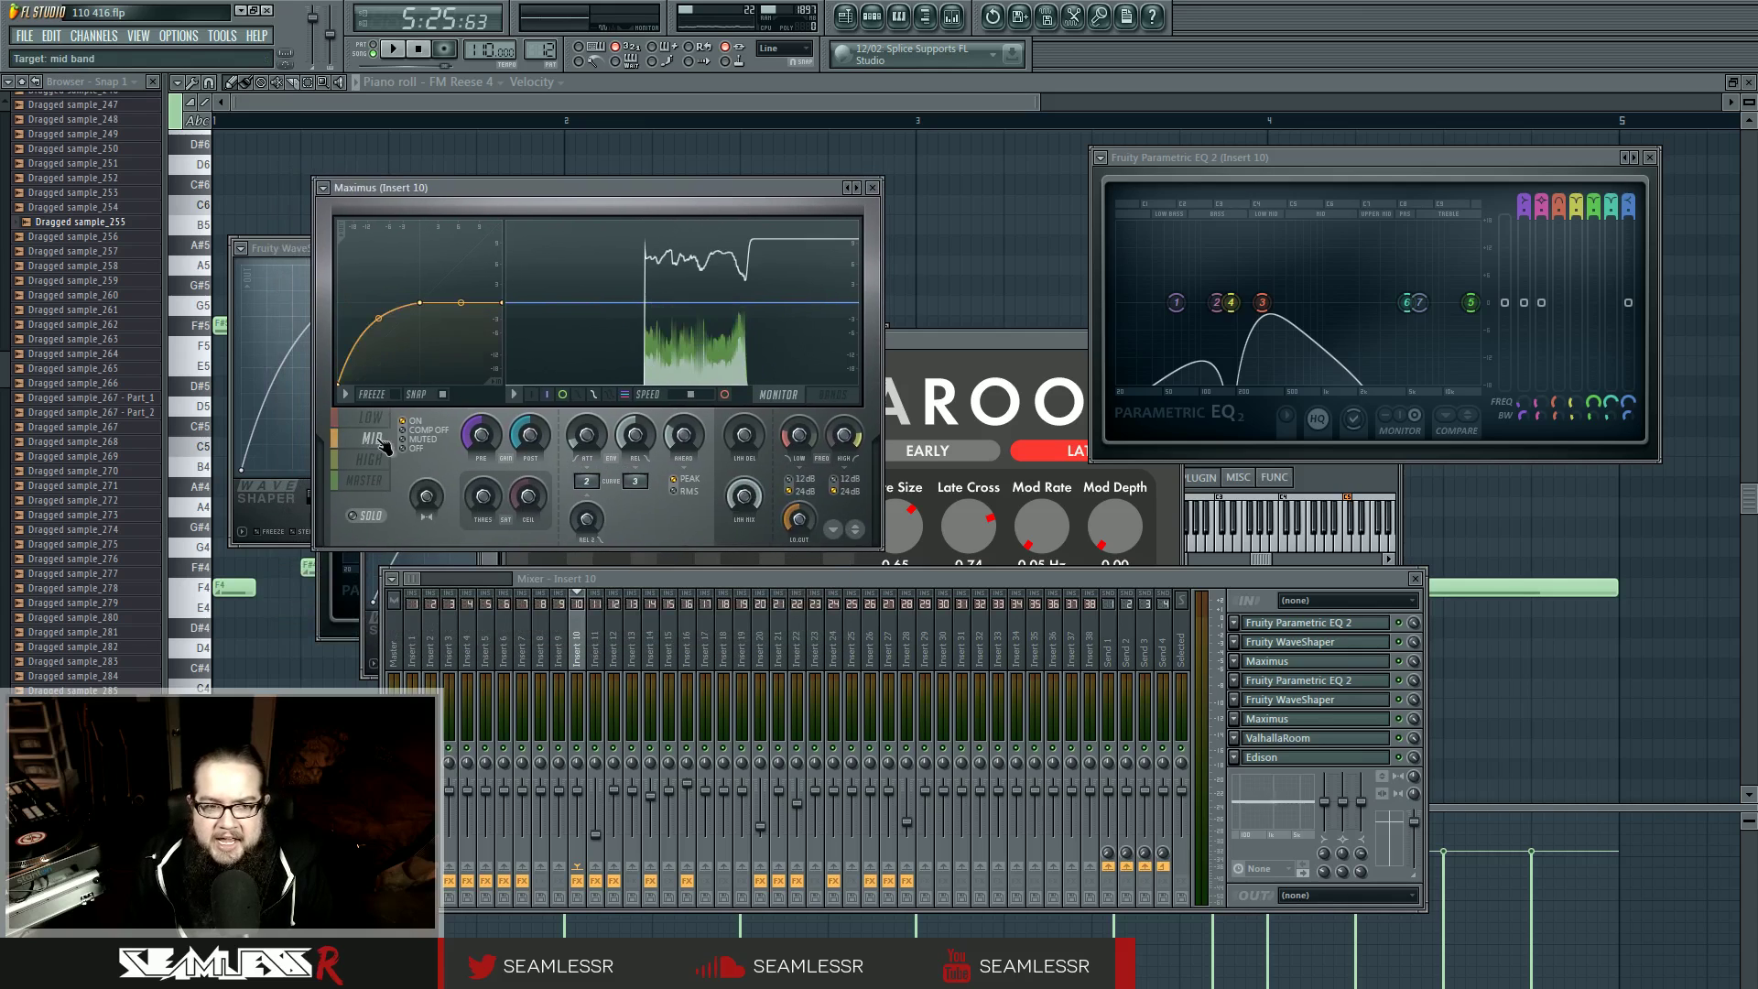
pyautogui.click(382, 482)
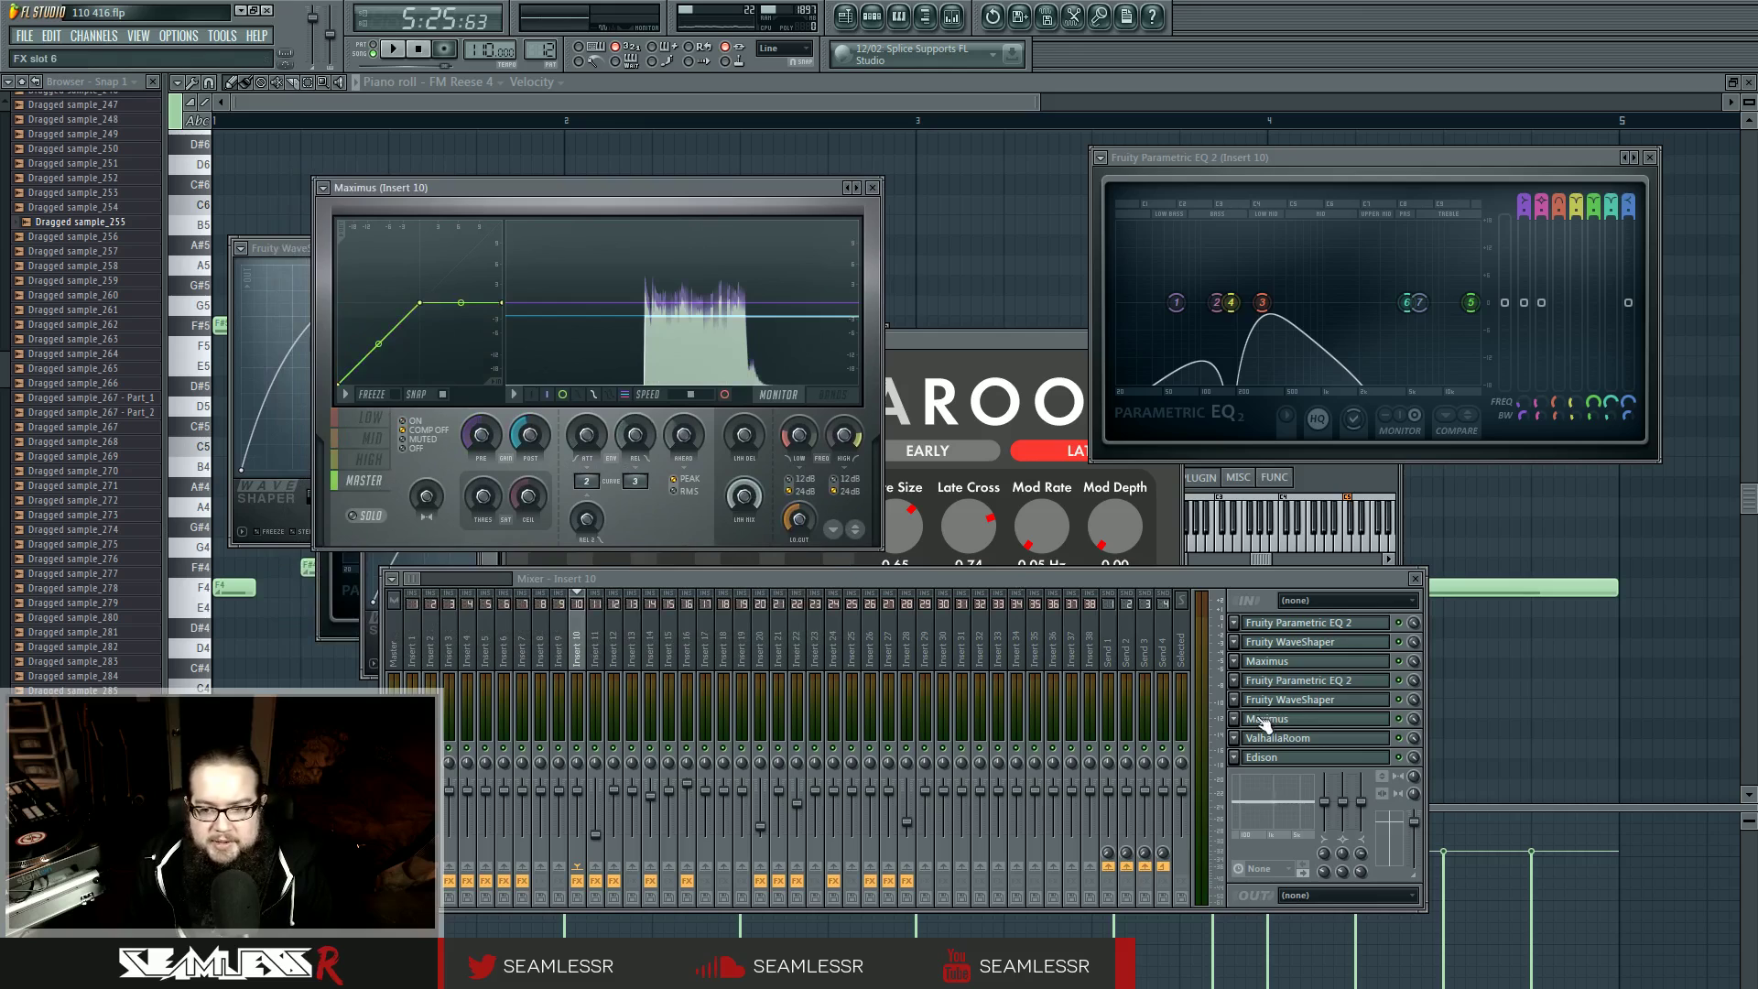
# Step: View the second Maximus on Insert 10 and move the mixer window up over it
pyautogui.click(1295, 723)
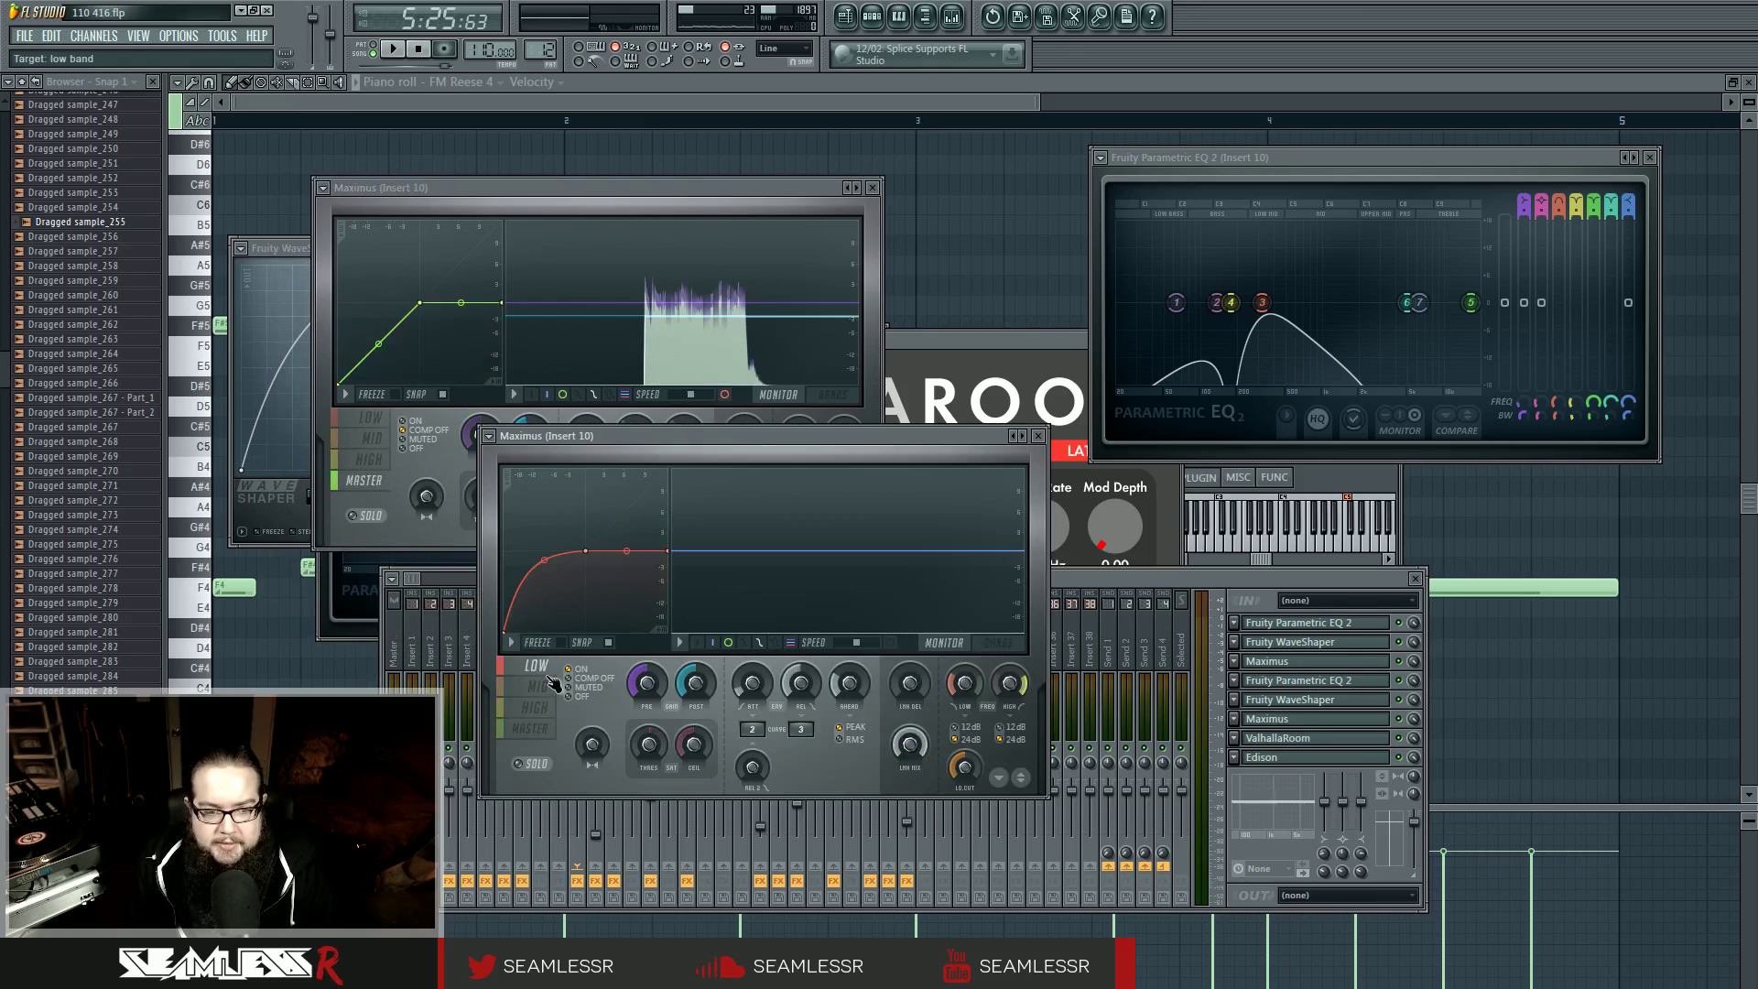
pyautogui.moveTo(1156, 578); pyautogui.dragTo(1134, 541)
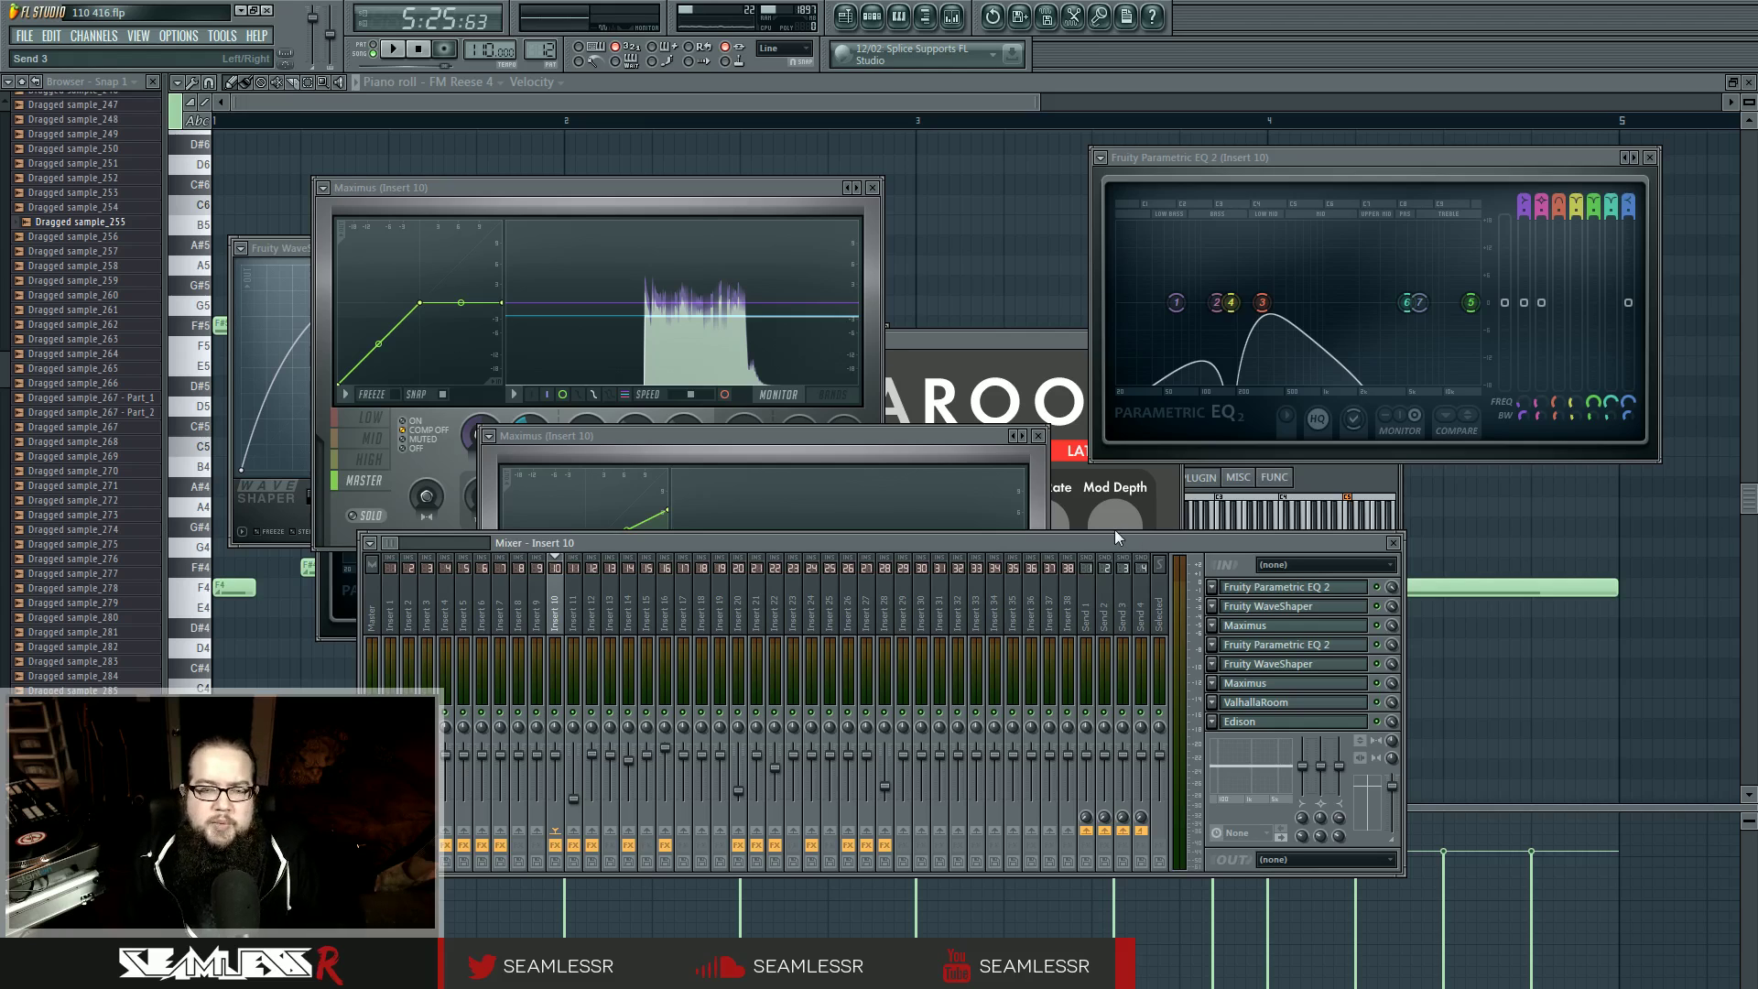
pyautogui.moveTo(1066, 544); pyautogui.dragTo(1071, 475)
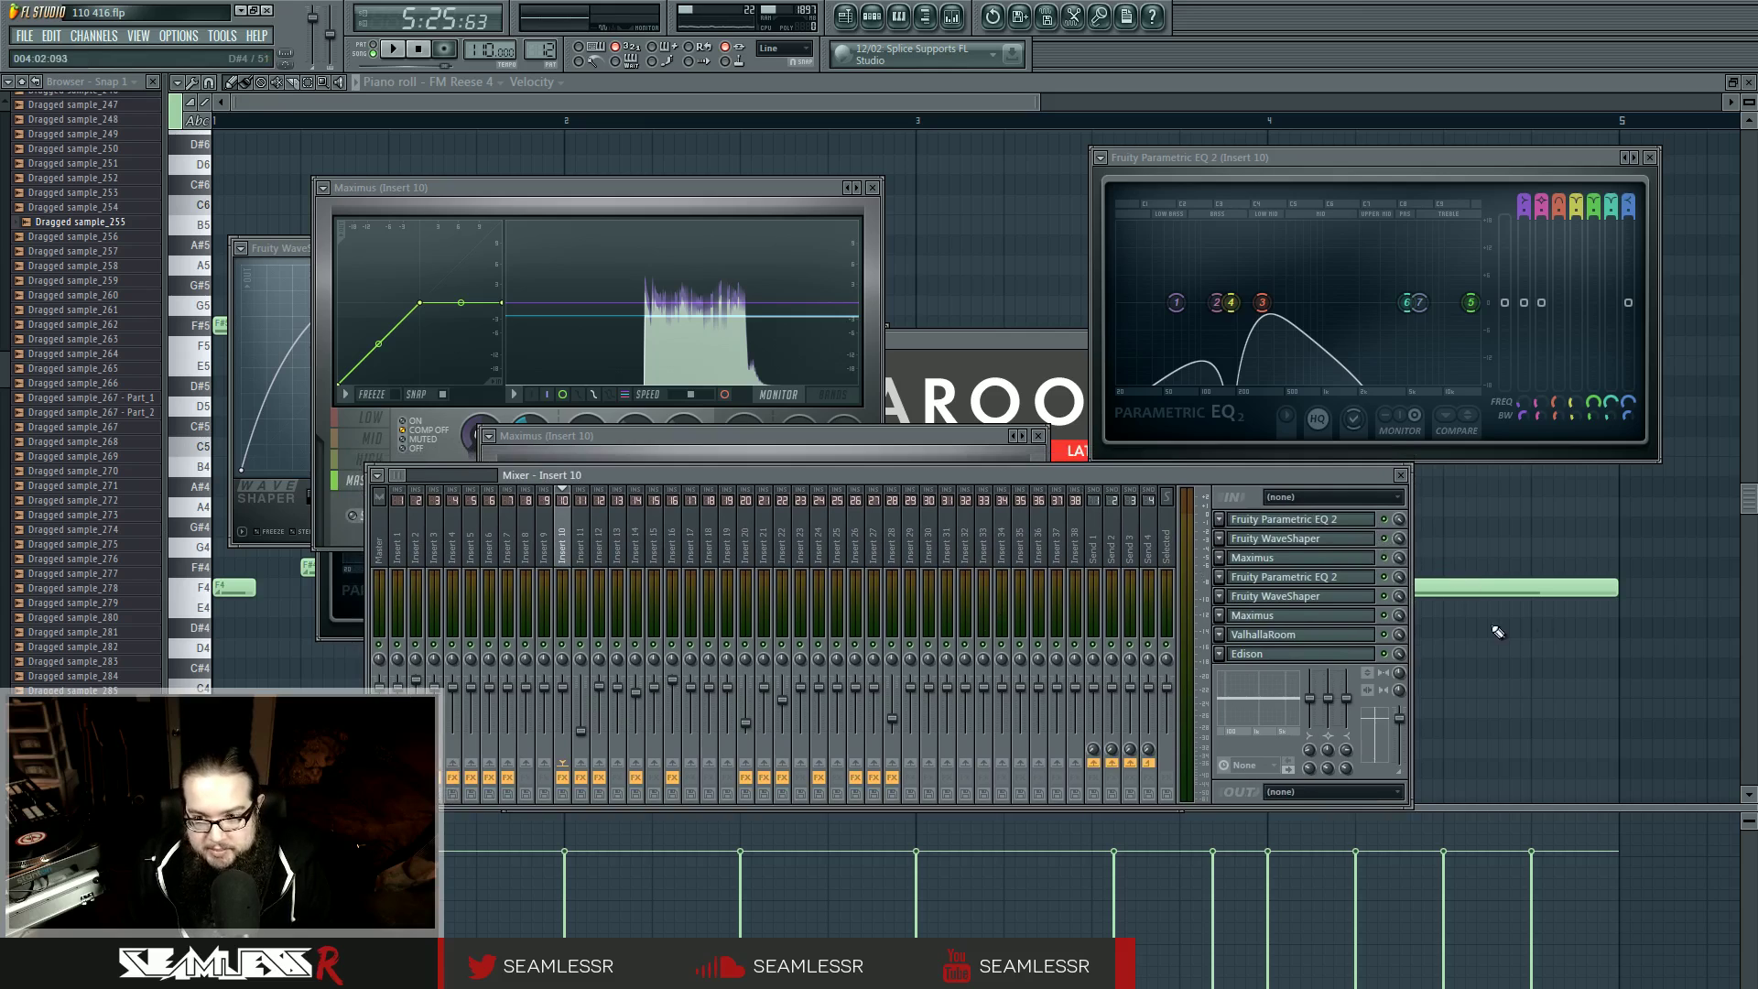
# Step: Switch to the playlist and locate the Dragged sample_259 audio clip on Track 4
pyautogui.click(845, 16)
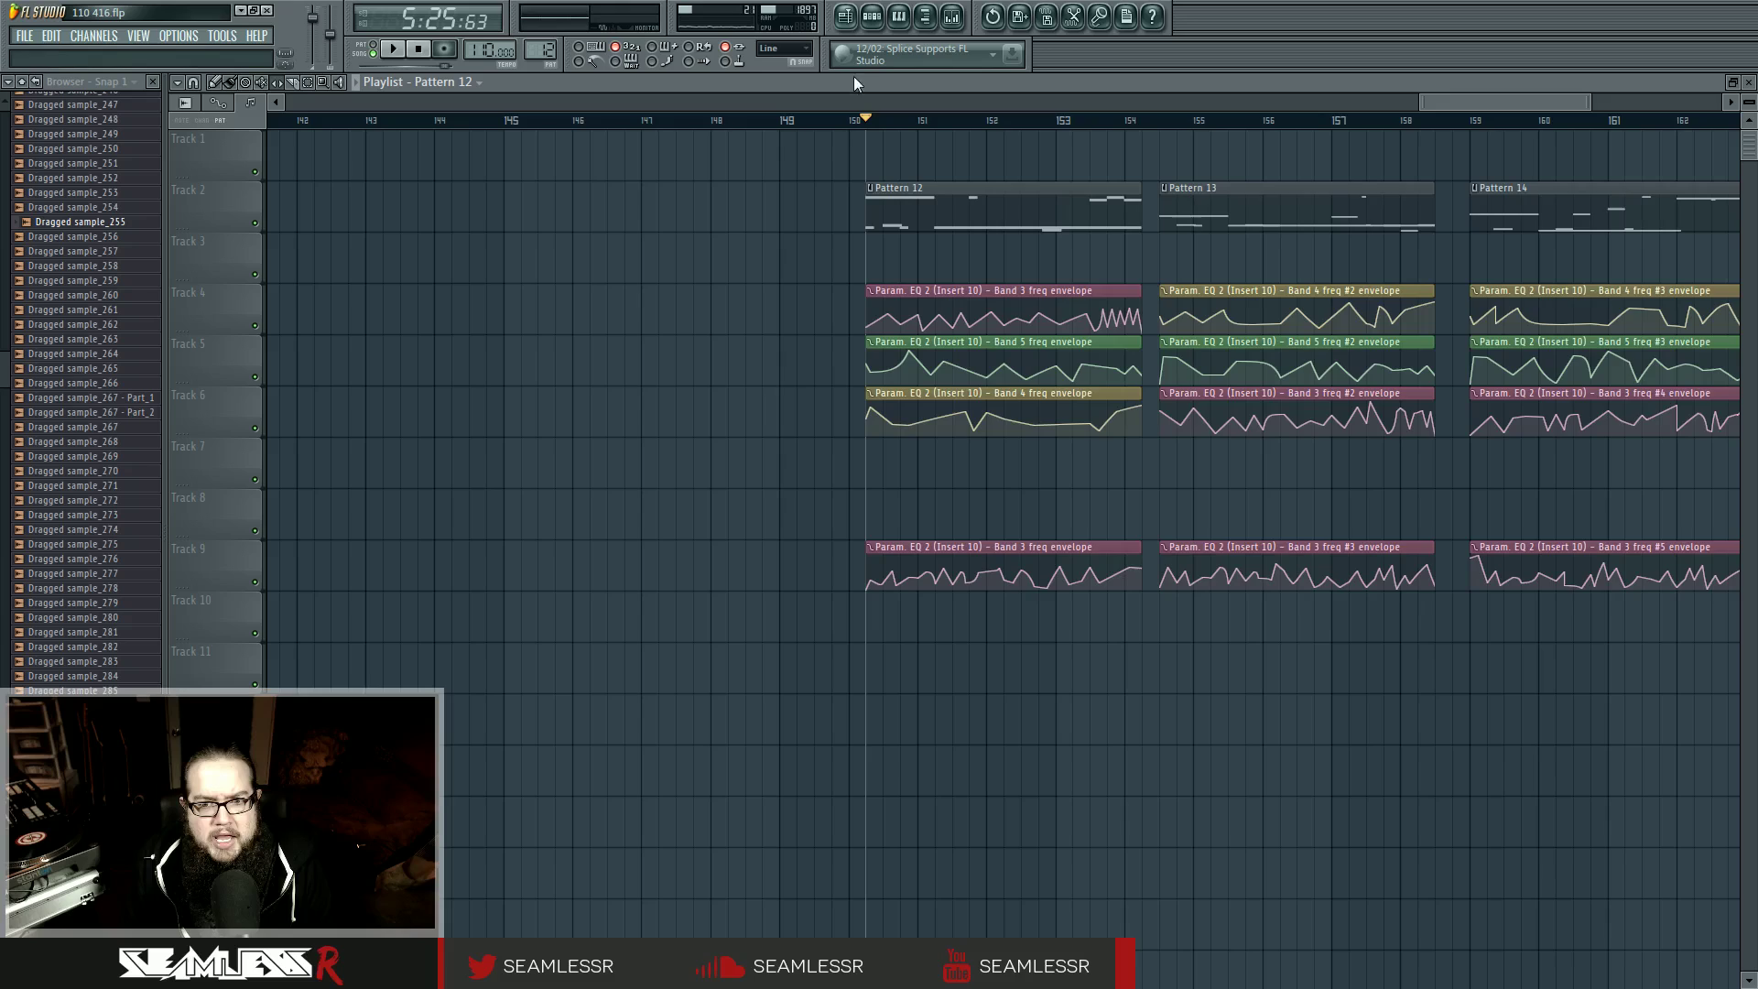
pyautogui.scroll(-3, 776, 404)
pyautogui.hscroll(-4, 1012, 440)
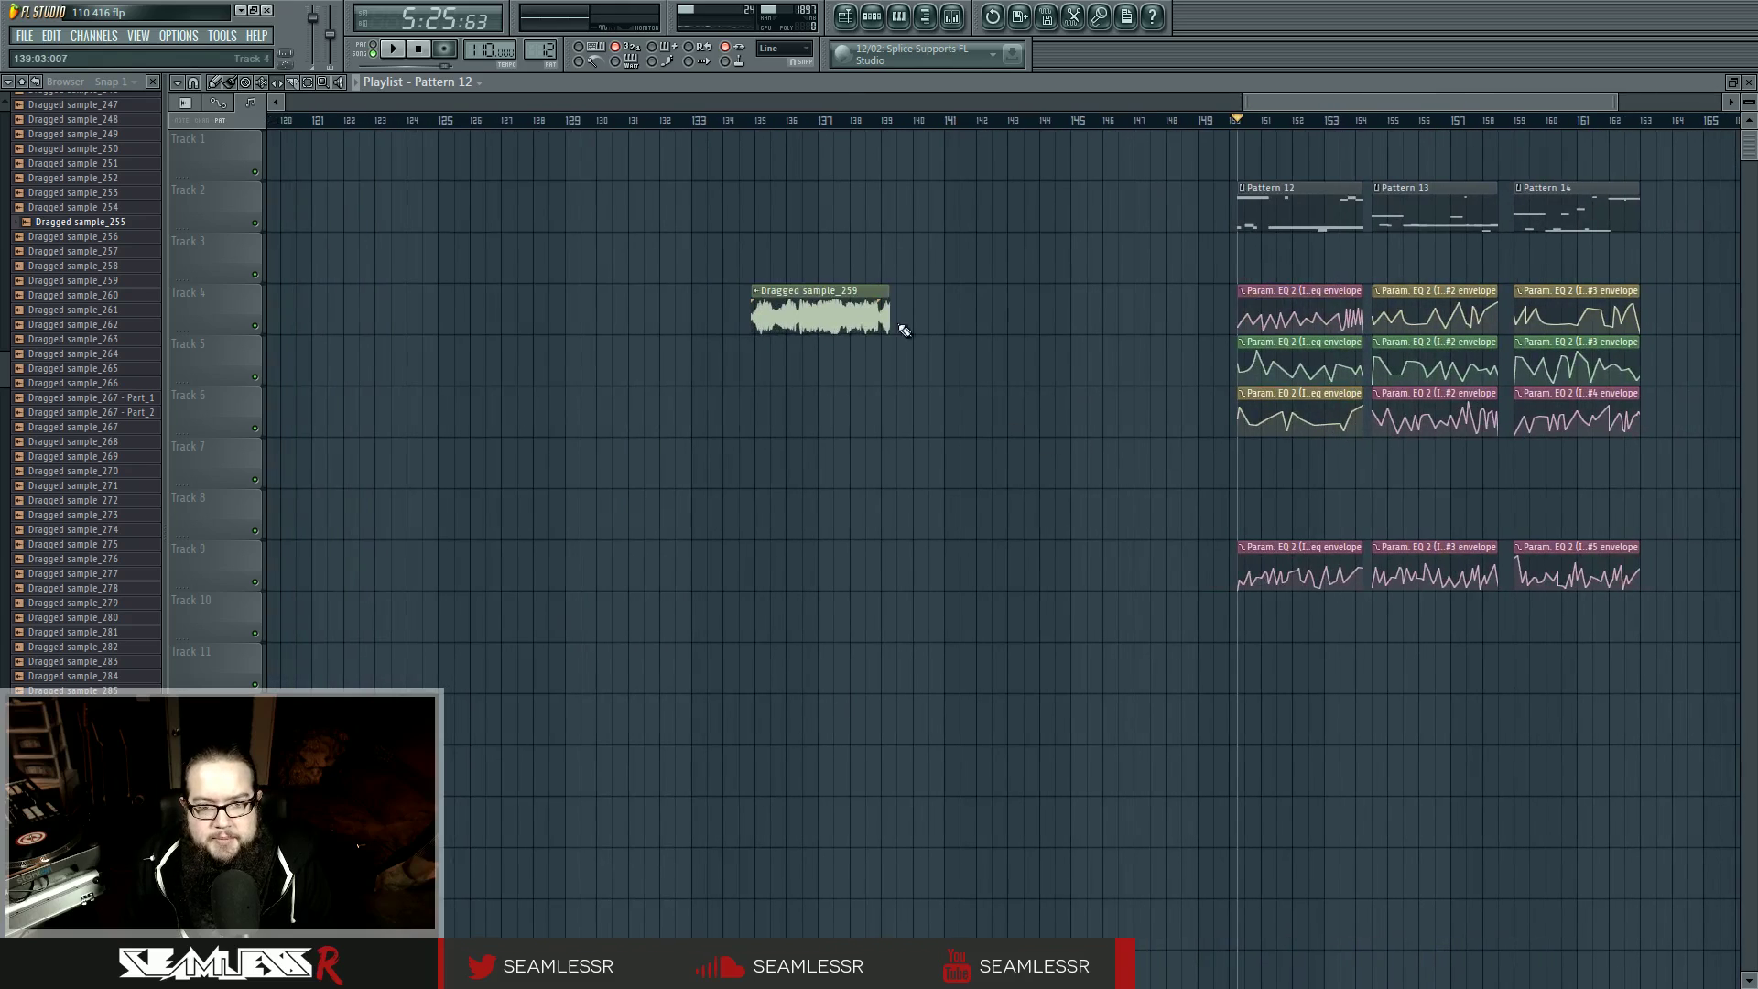
pyautogui.doubleClick(852, 293)
pyautogui.press('Escape')
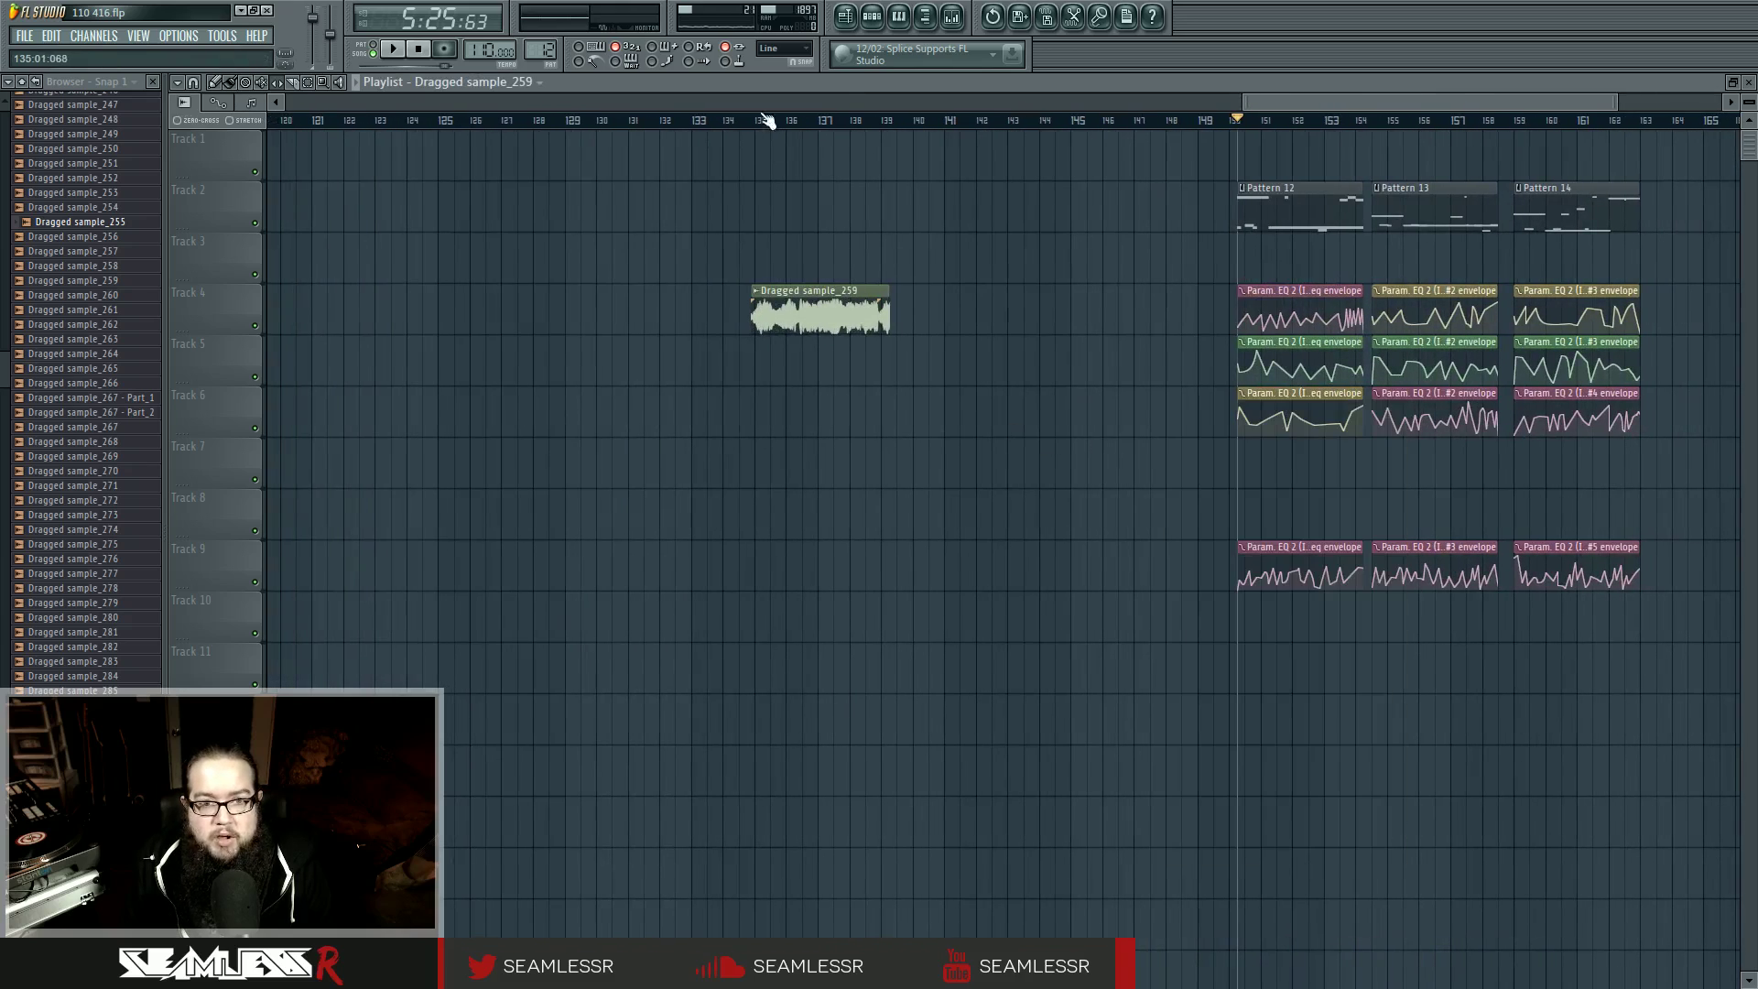
# Step: Place the playhead at bar 135 and play the Dragged sample_259 clip
pyautogui.moveTo(783, 458); pyautogui.dragTo(1609, 458)
pyautogui.scroll(-3, 1609, 457)
pyautogui.moveTo(275, 275); pyautogui.dragTo(750, 357)
pyautogui.scroll(2, 1362, 402)
pyautogui.scroll(2, 1361, 402)
pyautogui.click(821, 120)
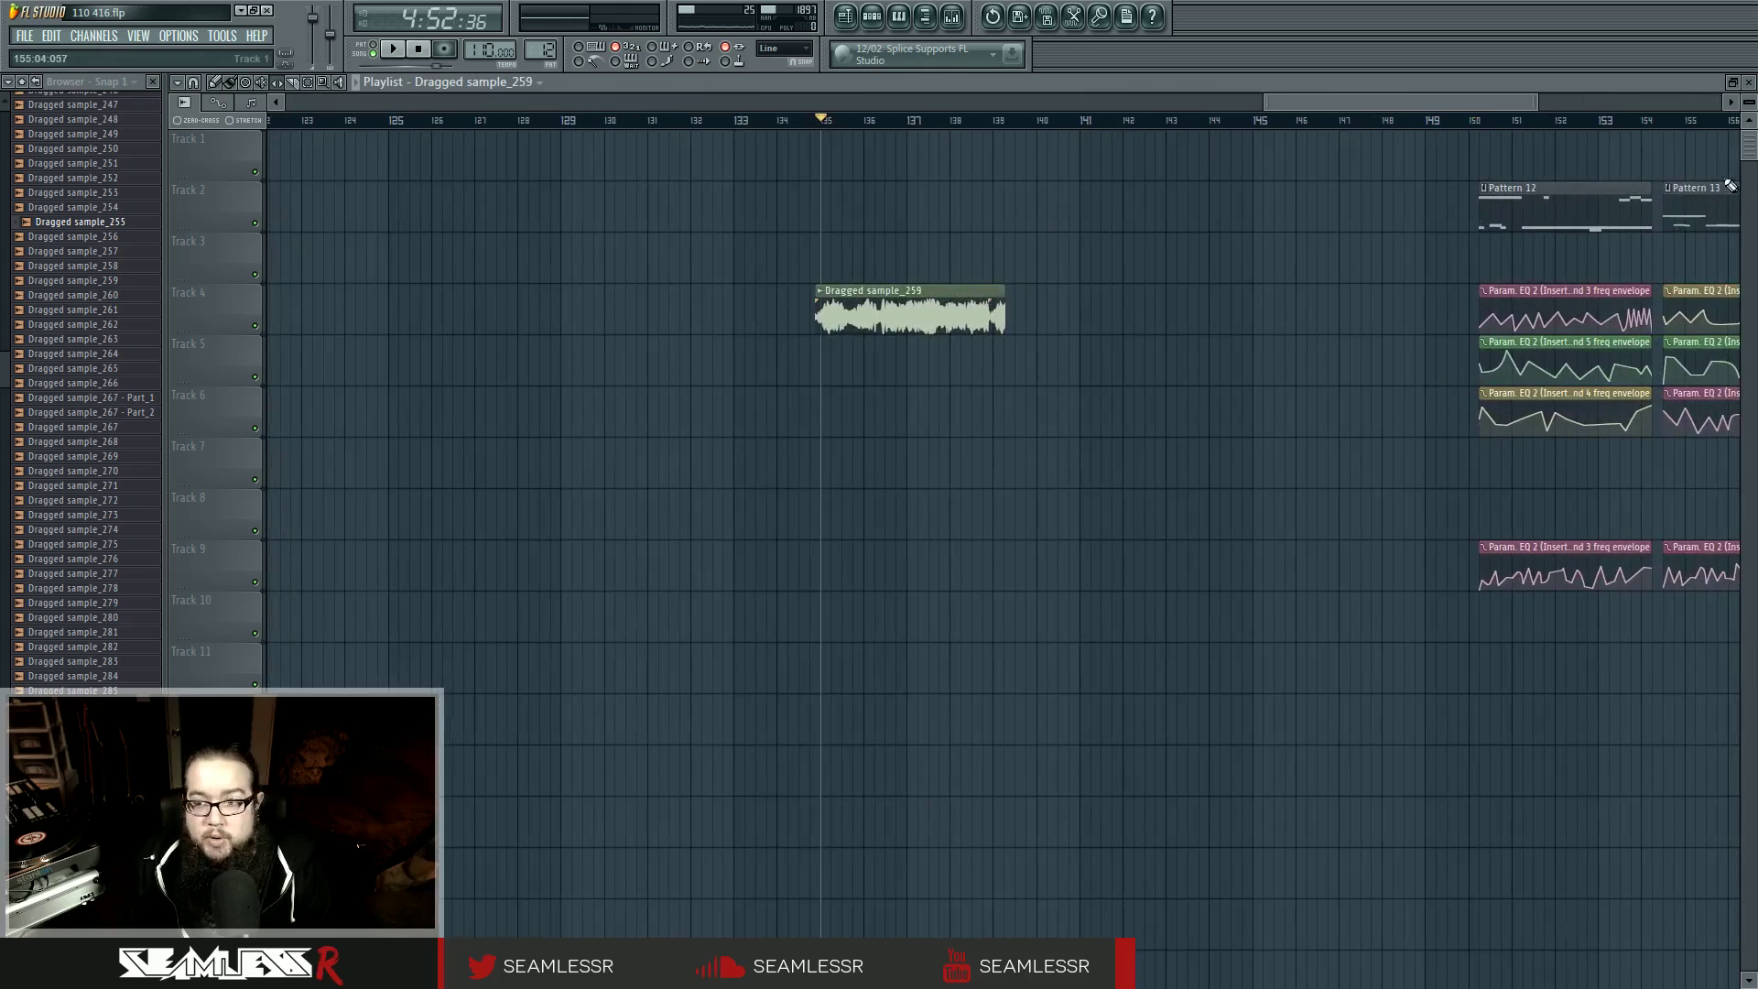
pyautogui.scroll(2, 865, 275)
pyautogui.press('space')
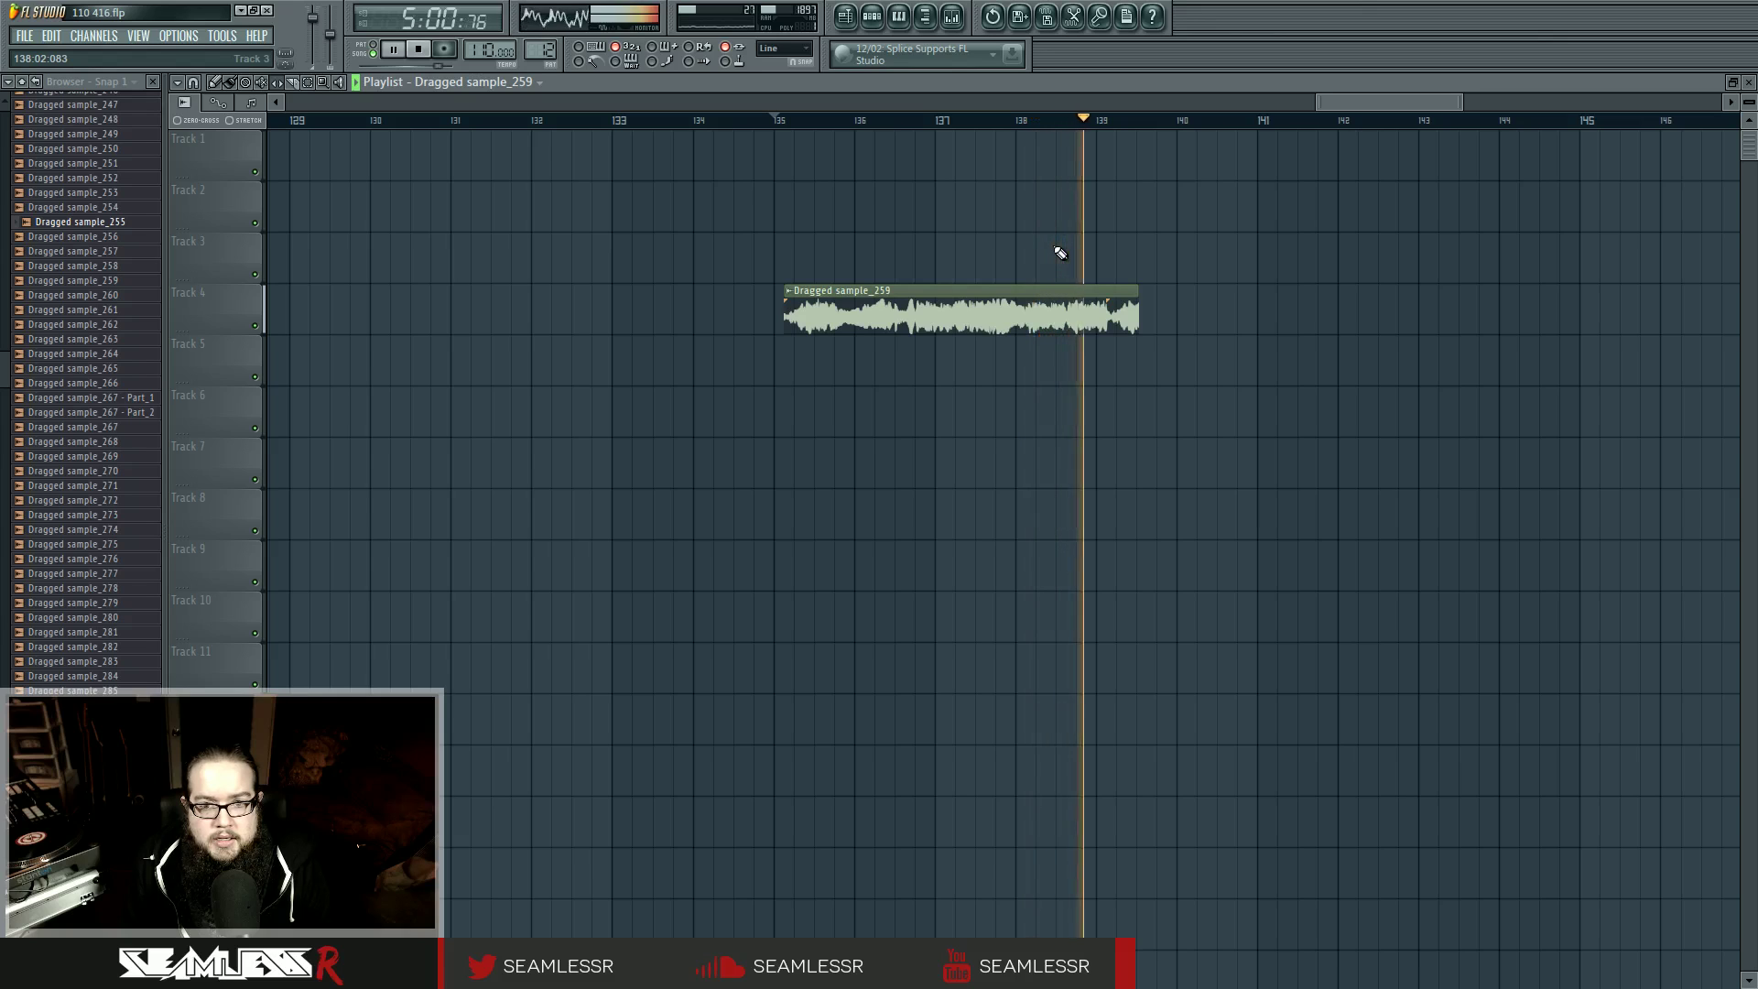
pyautogui.press('space')
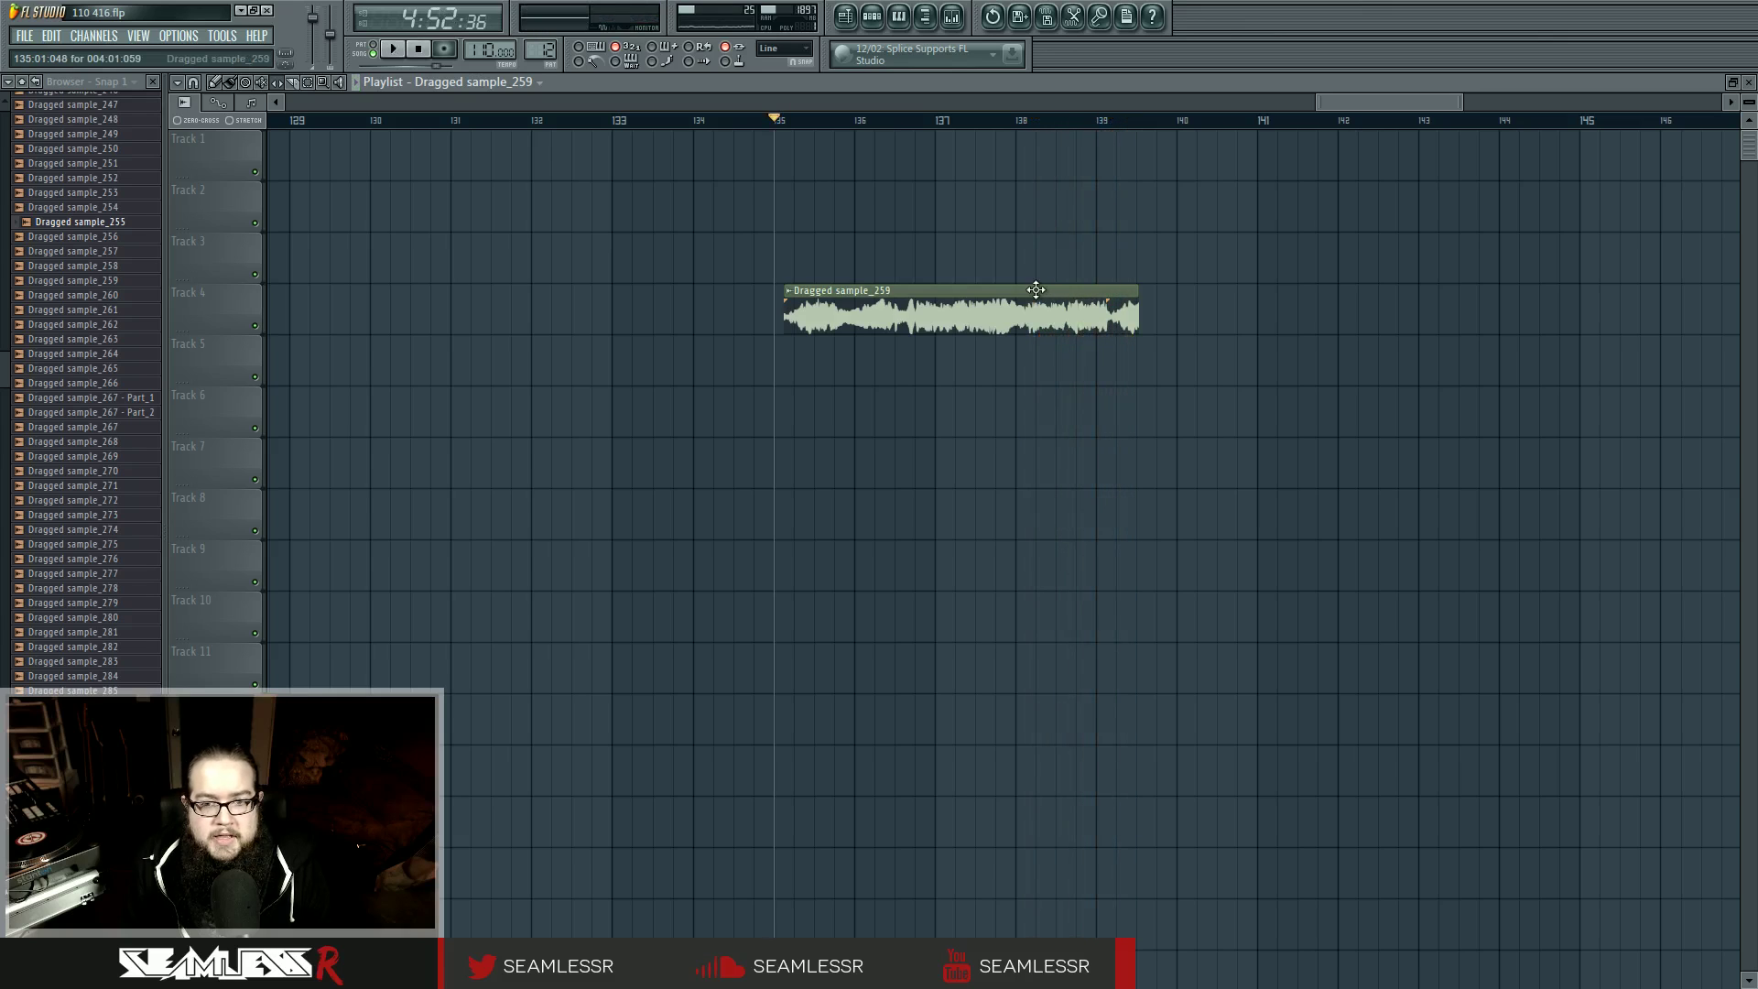
# Step: Toggle the Reverse effect in Dragged sample_259's channel settings and play the clip again
pyautogui.doubleClick(1035, 290)
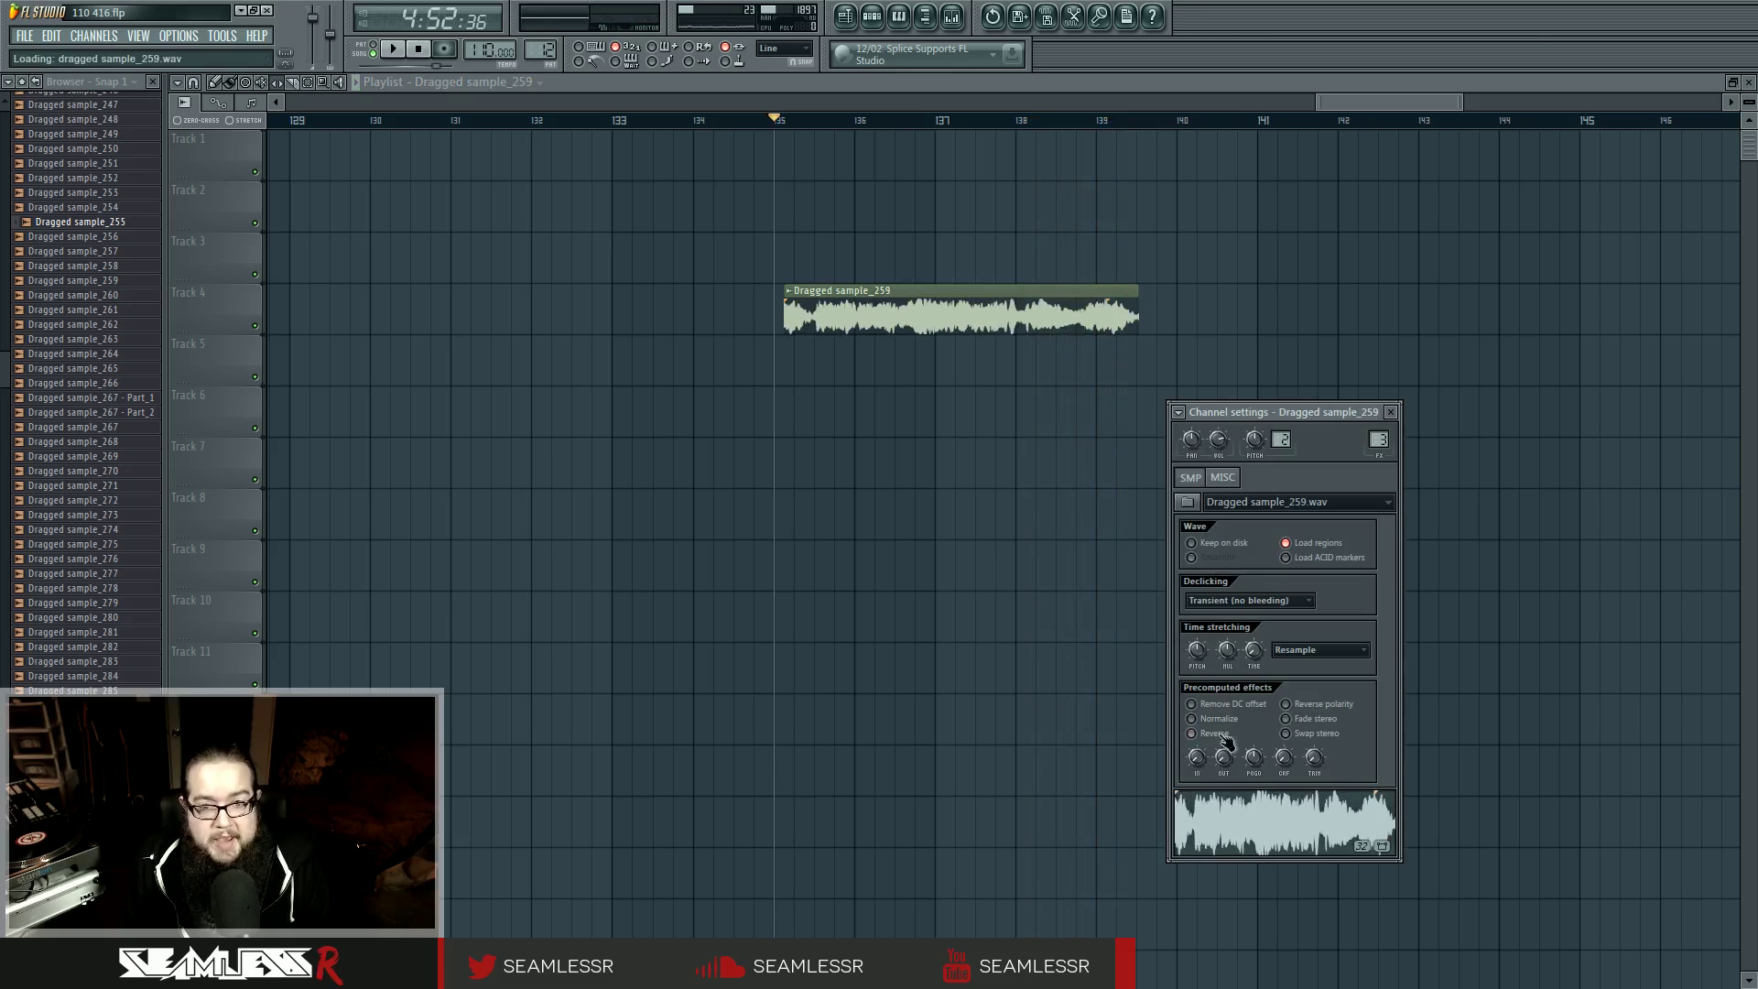
pyautogui.press('Escape')
pyautogui.press('space')
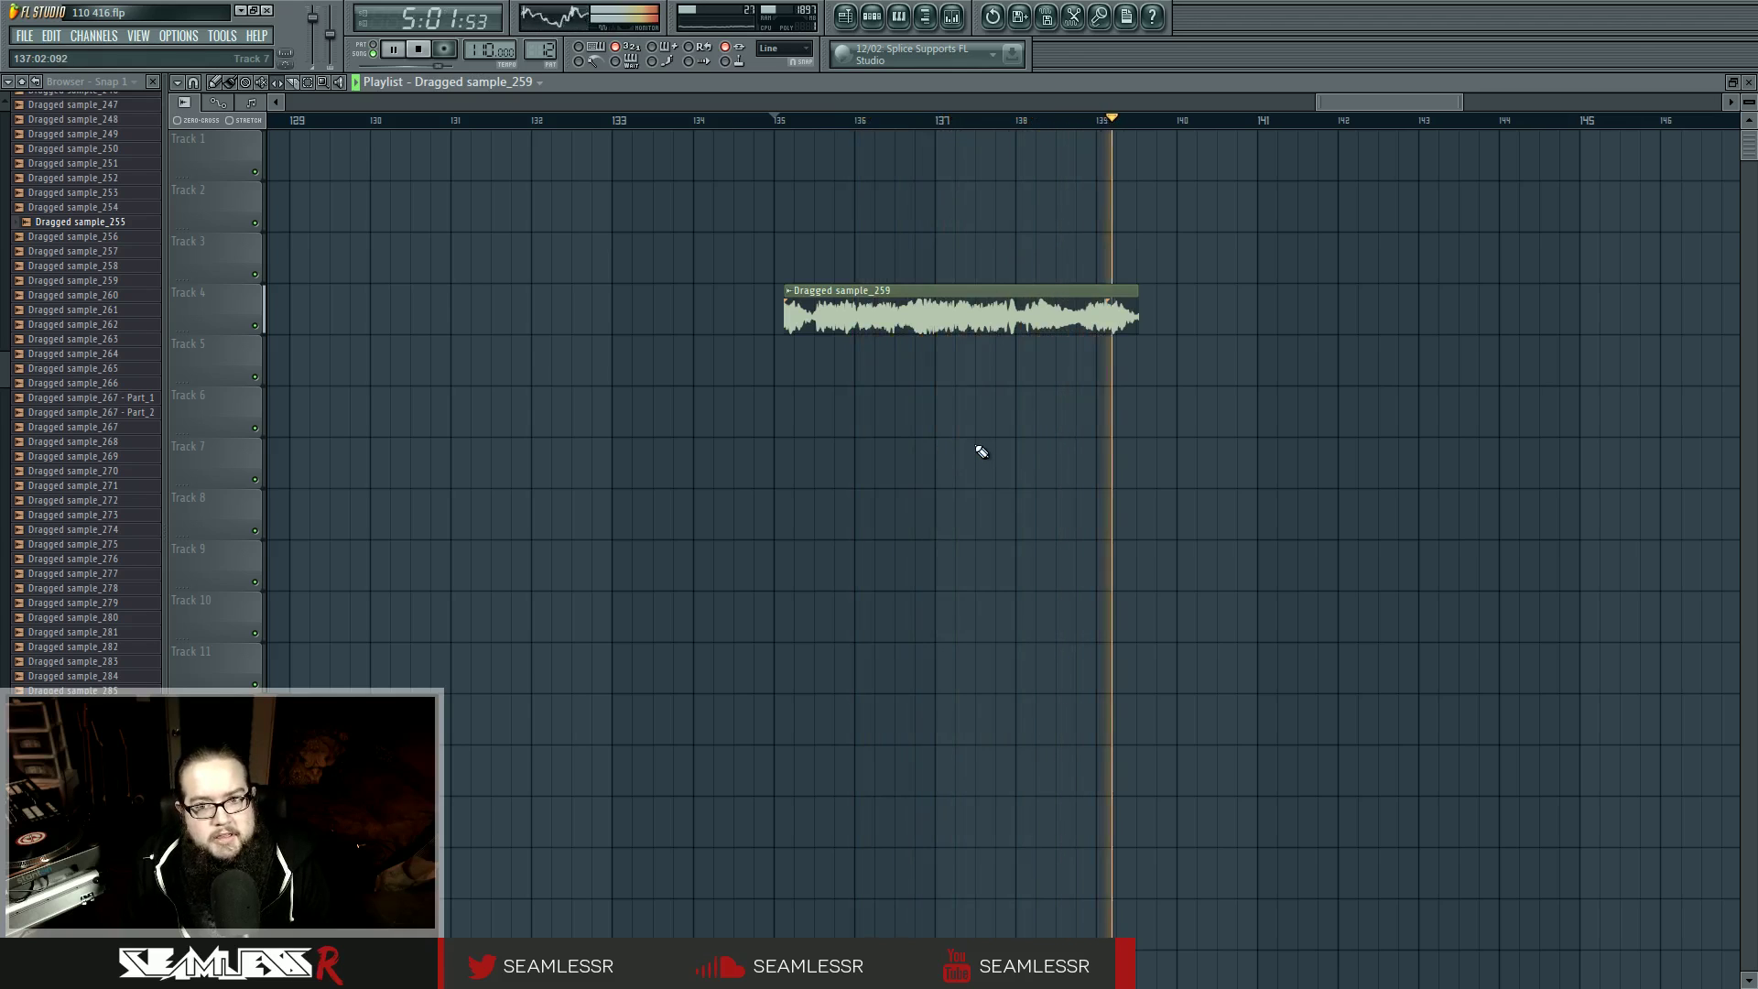
pyautogui.press('space')
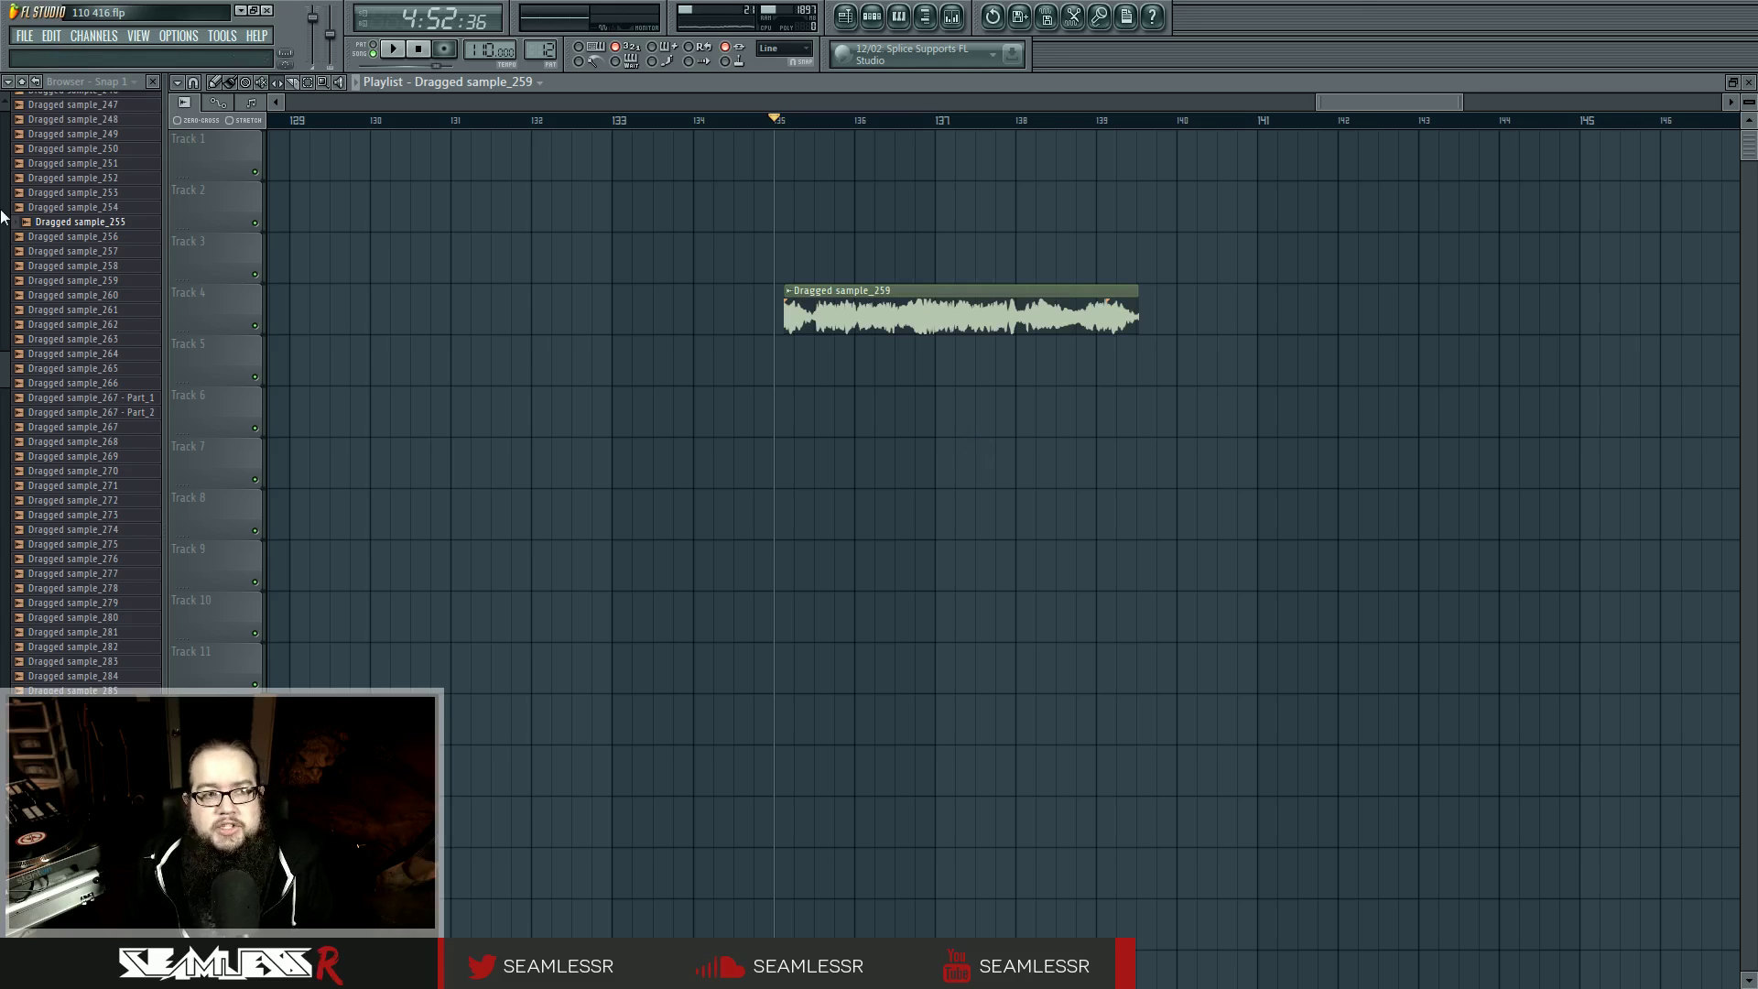
# Step: Collapse the expanded browser folder and clear the clip selection around bar 69 of the playlist
pyautogui.scroll(20, 119, 263)
pyautogui.click(116, 251)
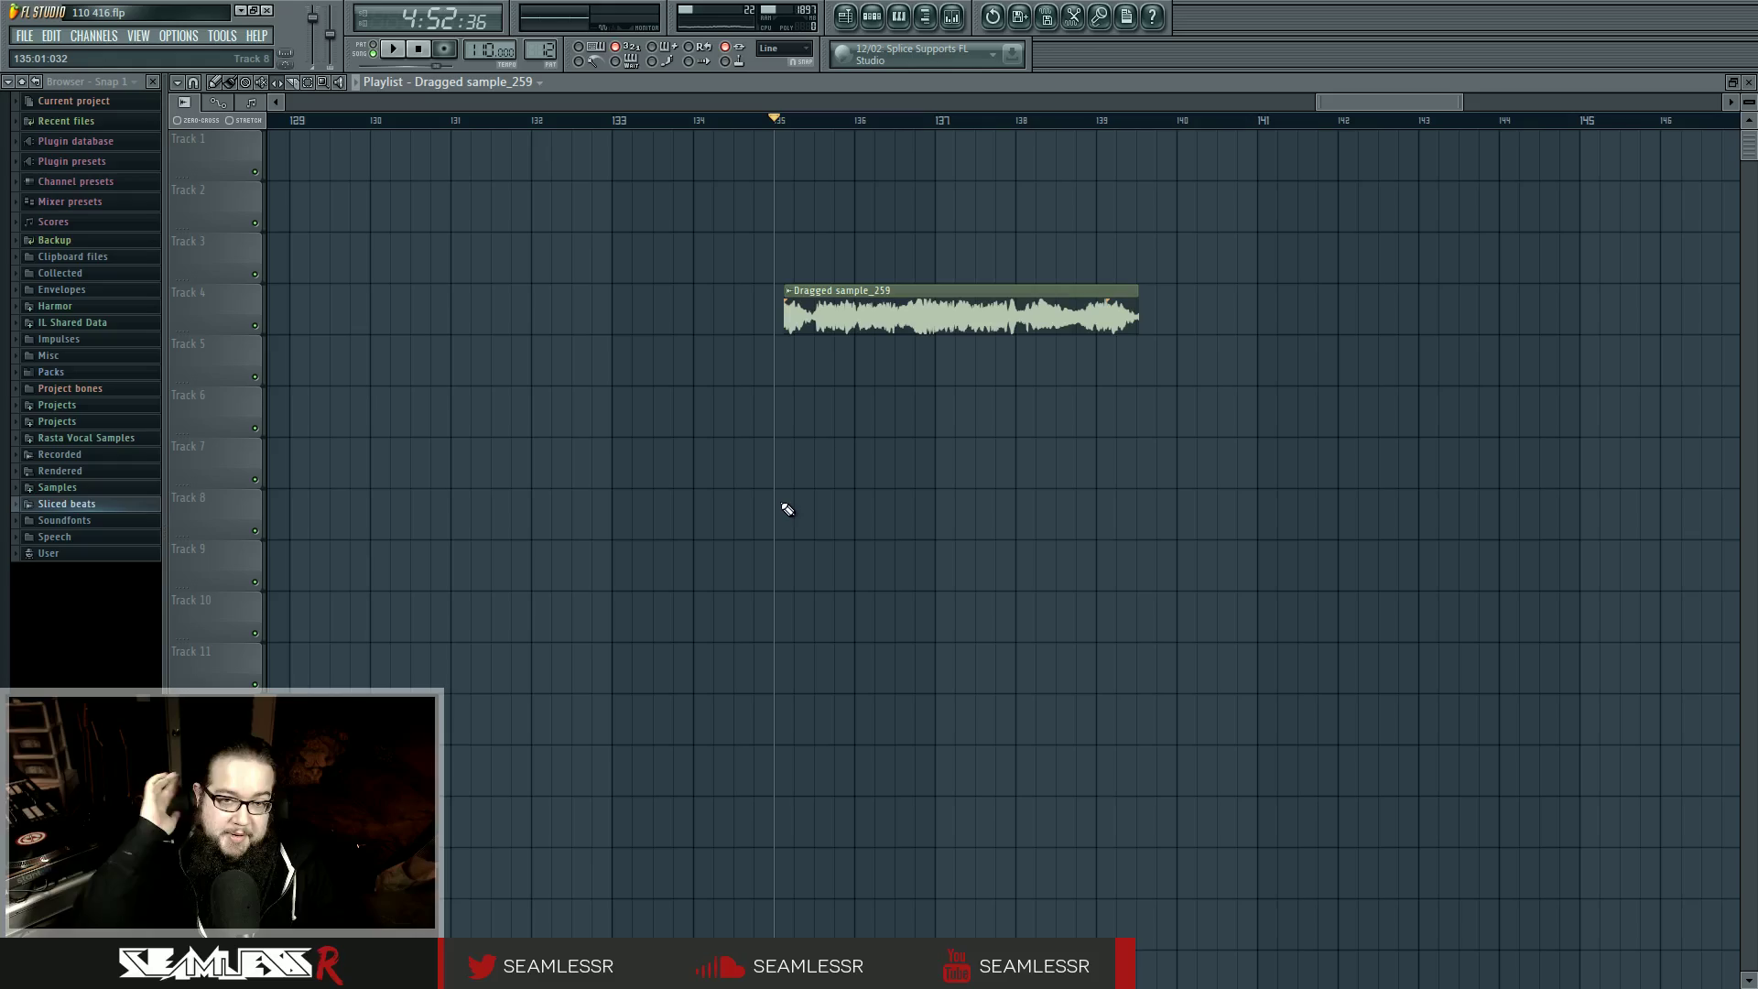
pyautogui.scroll(-5, 788, 509)
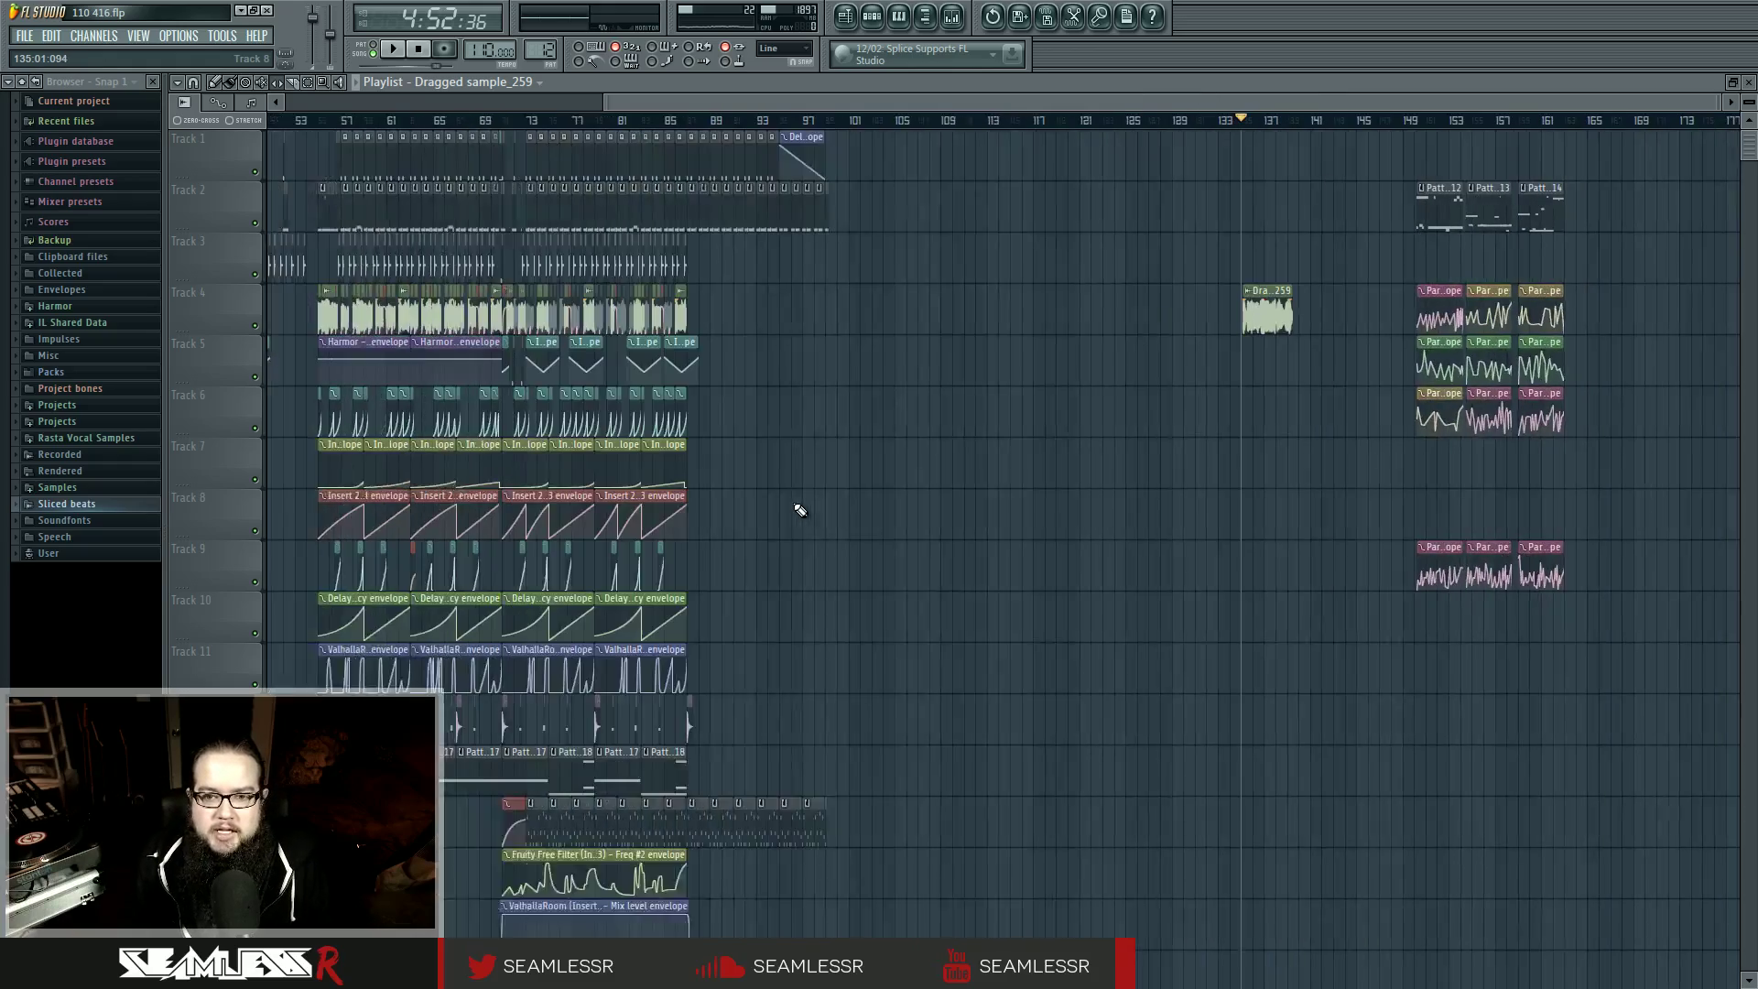
pyautogui.scroll(5, 621, 400)
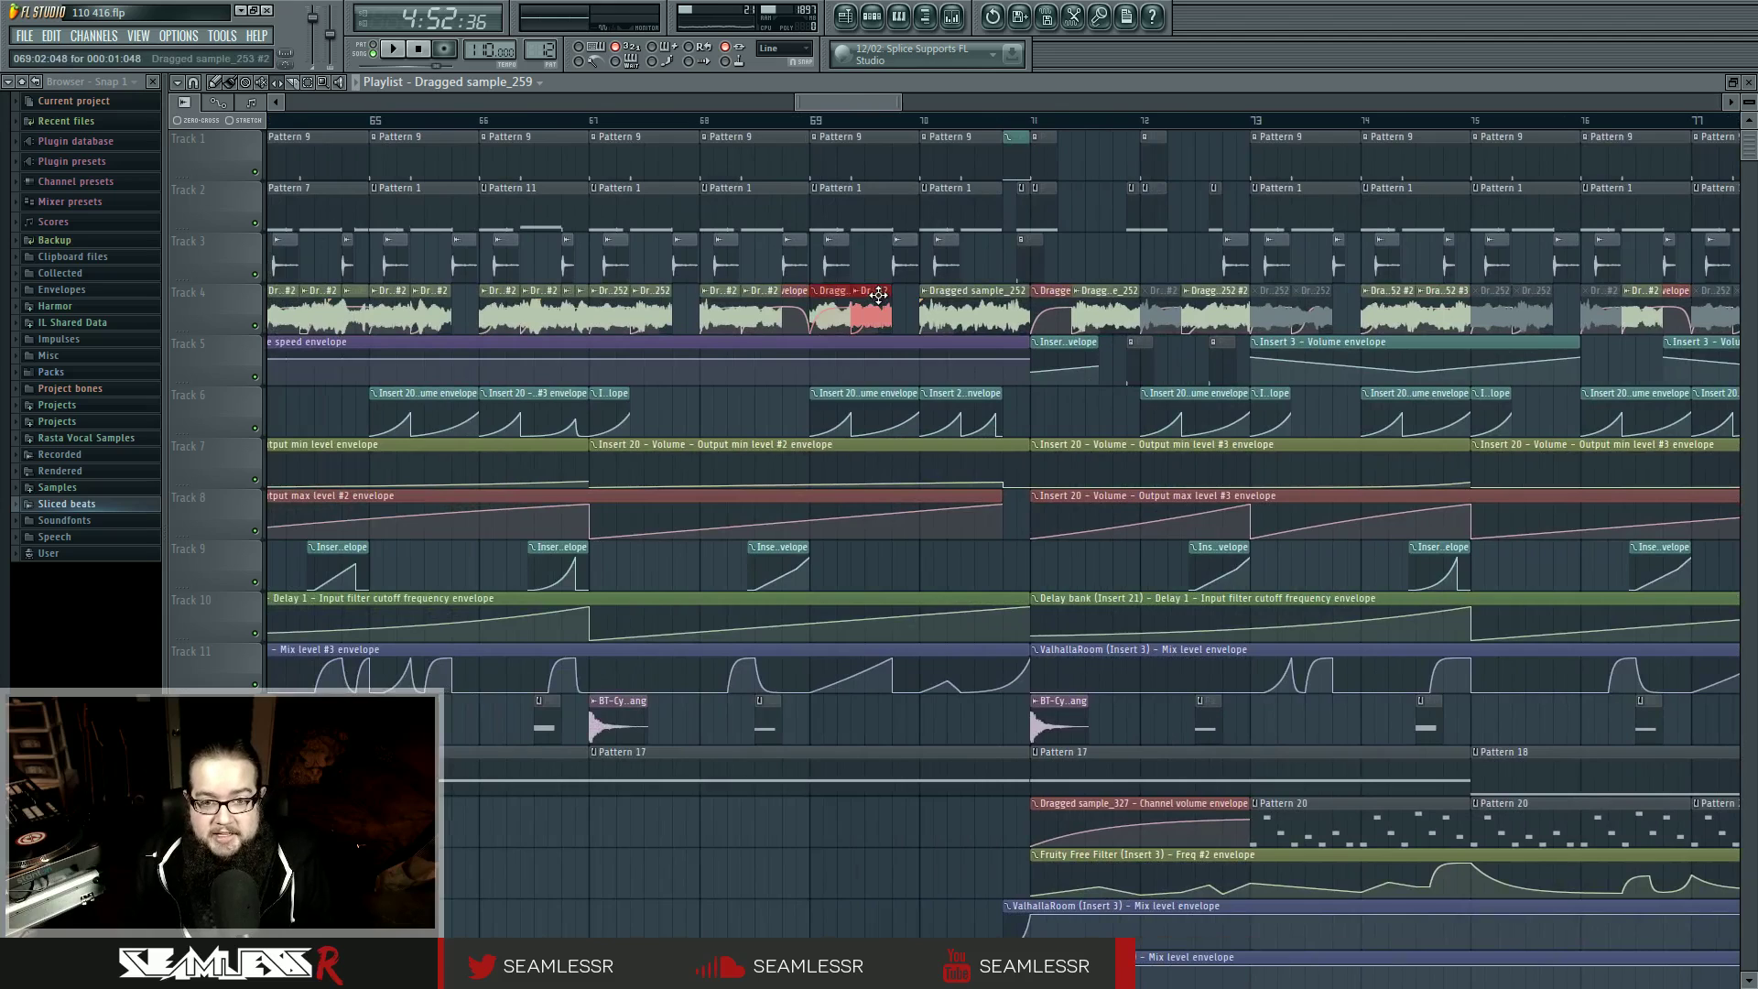
pyautogui.keyDown('ctrl'); pyautogui.click(734, 407); pyautogui.keyUp('ctrl')
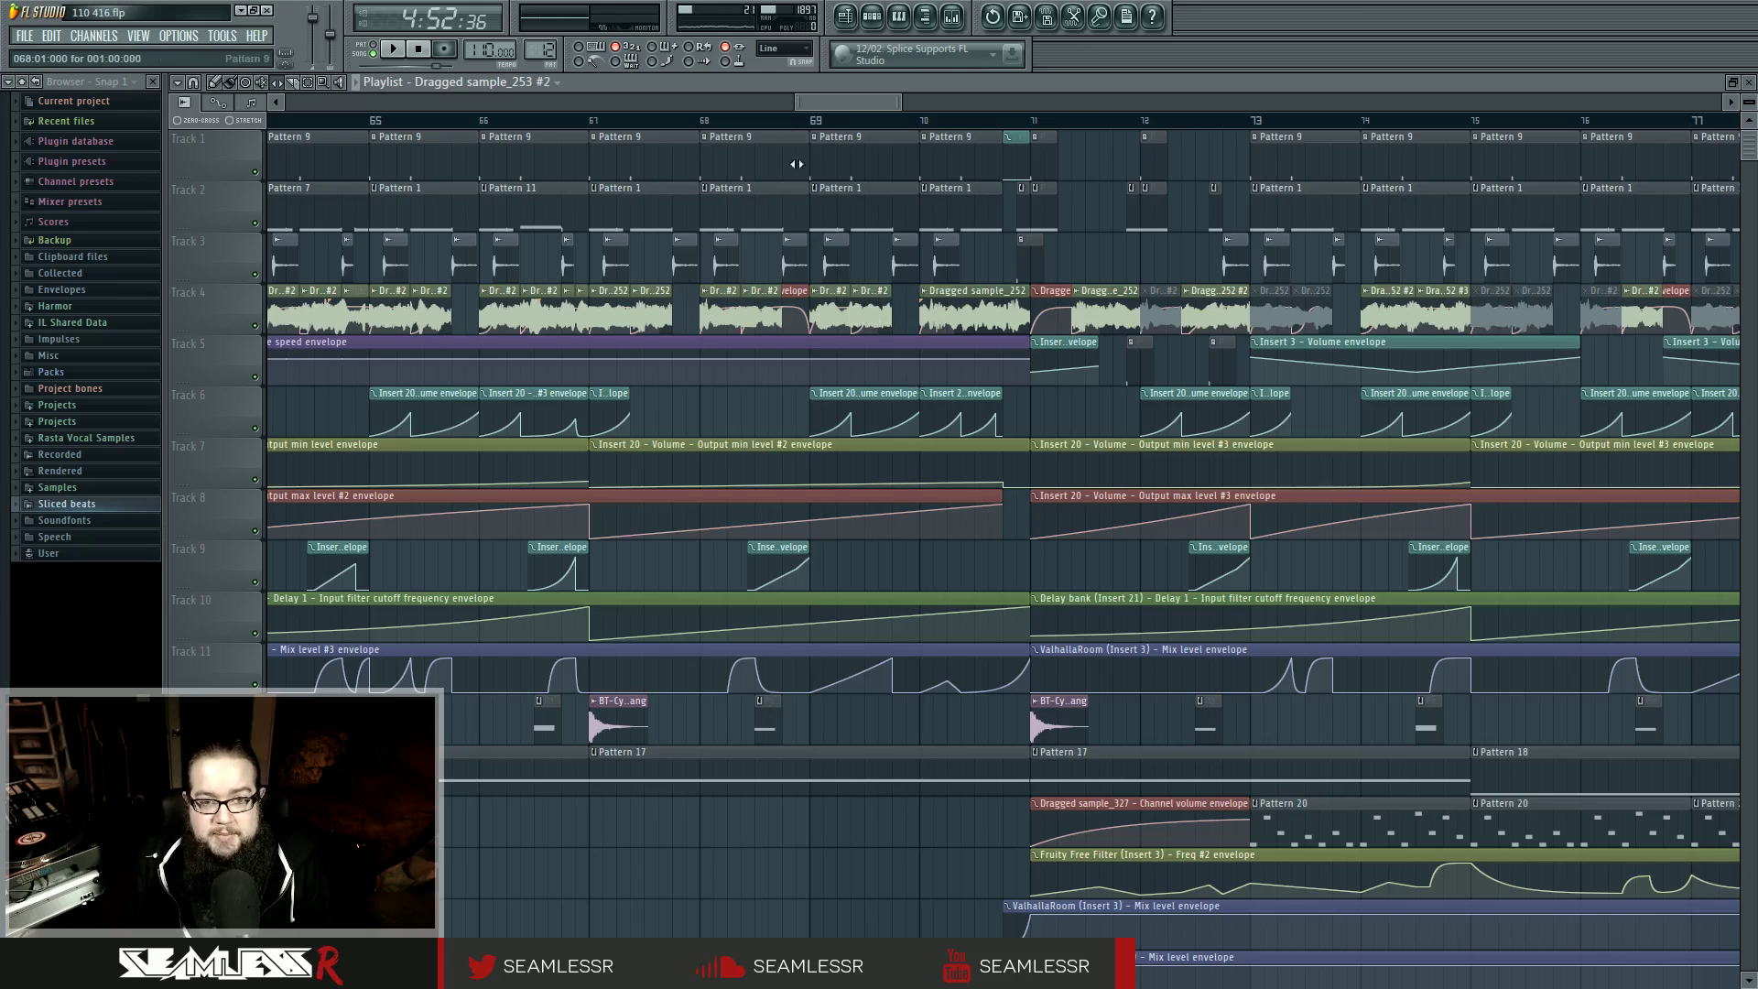
# Step: Play the arrangement repeatedly from bar 68 to hear the resampled bass clips in context
pyautogui.click(701, 124)
pyautogui.press('space')
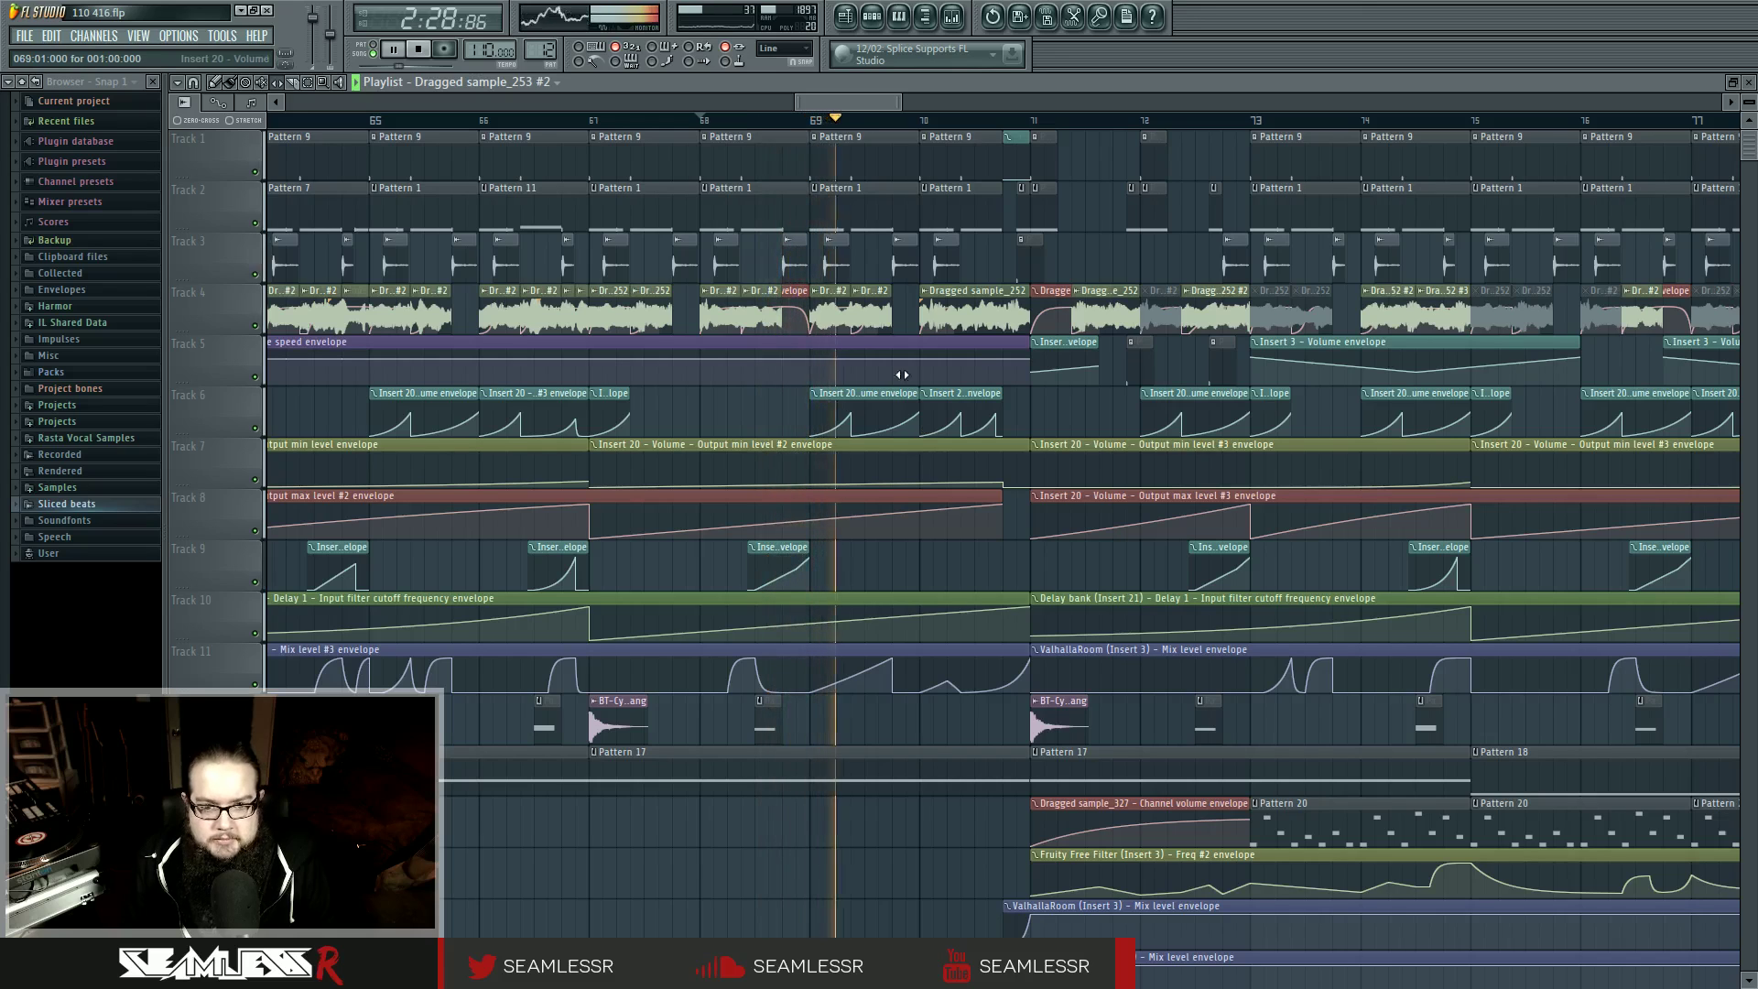
pyautogui.click(701, 121)
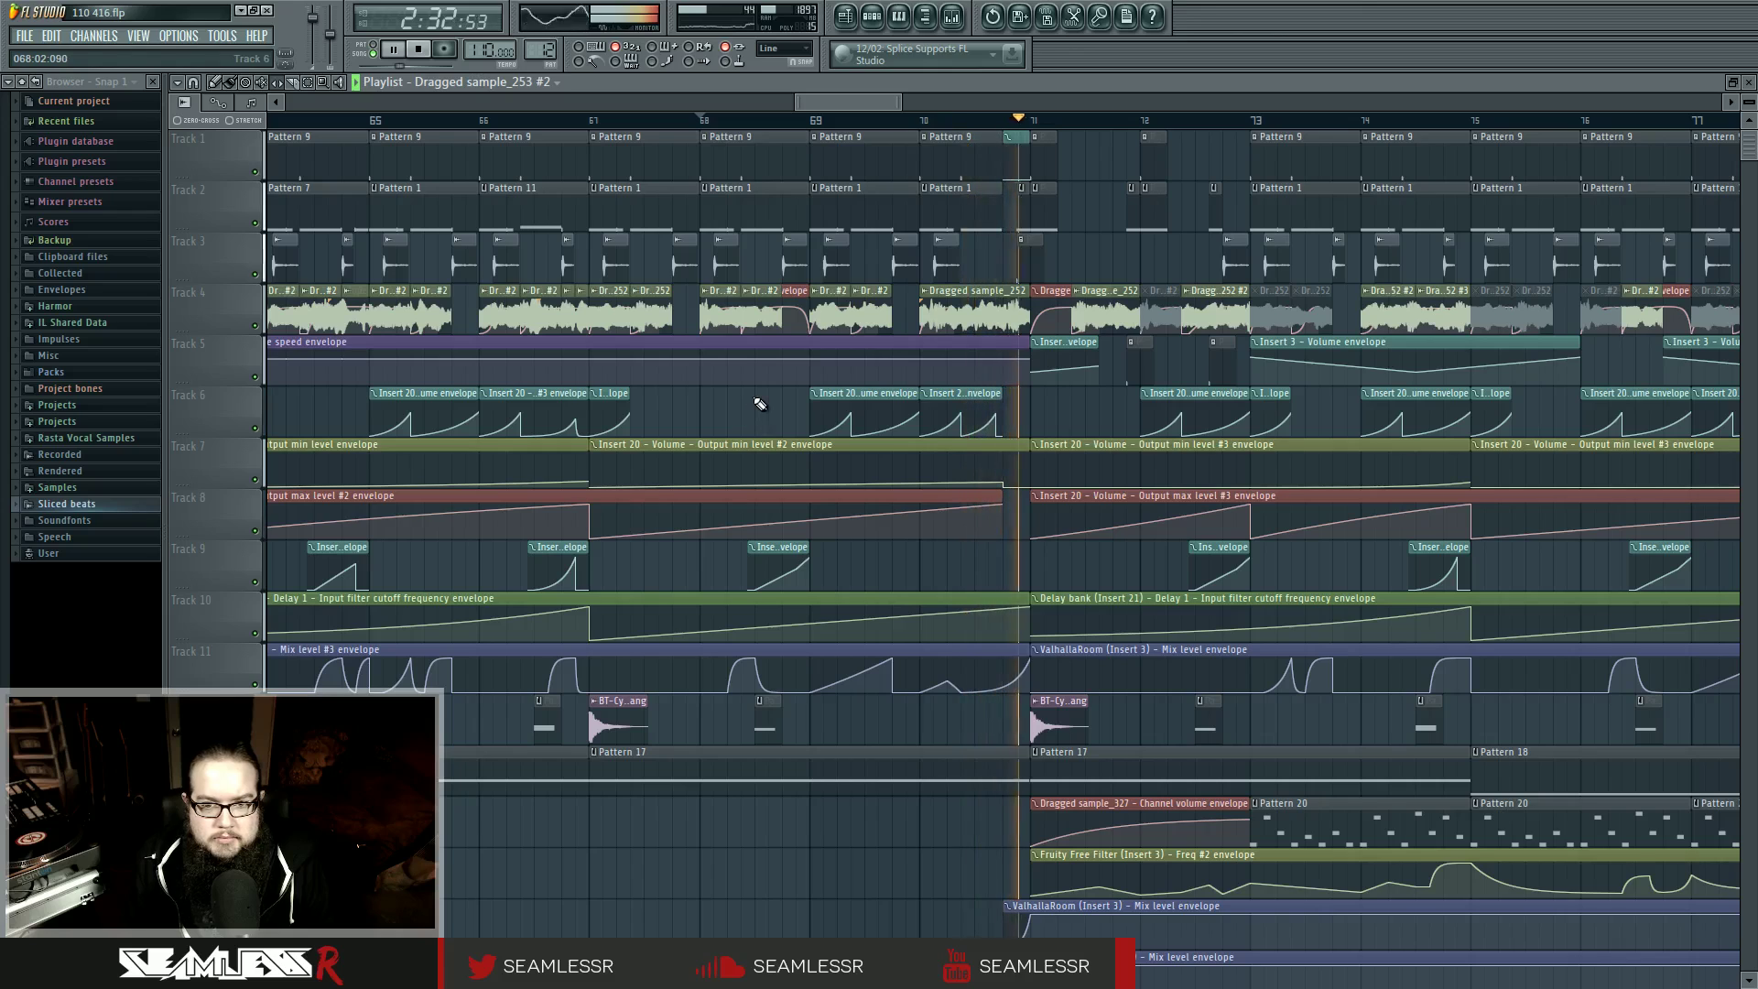
pyautogui.press('space')
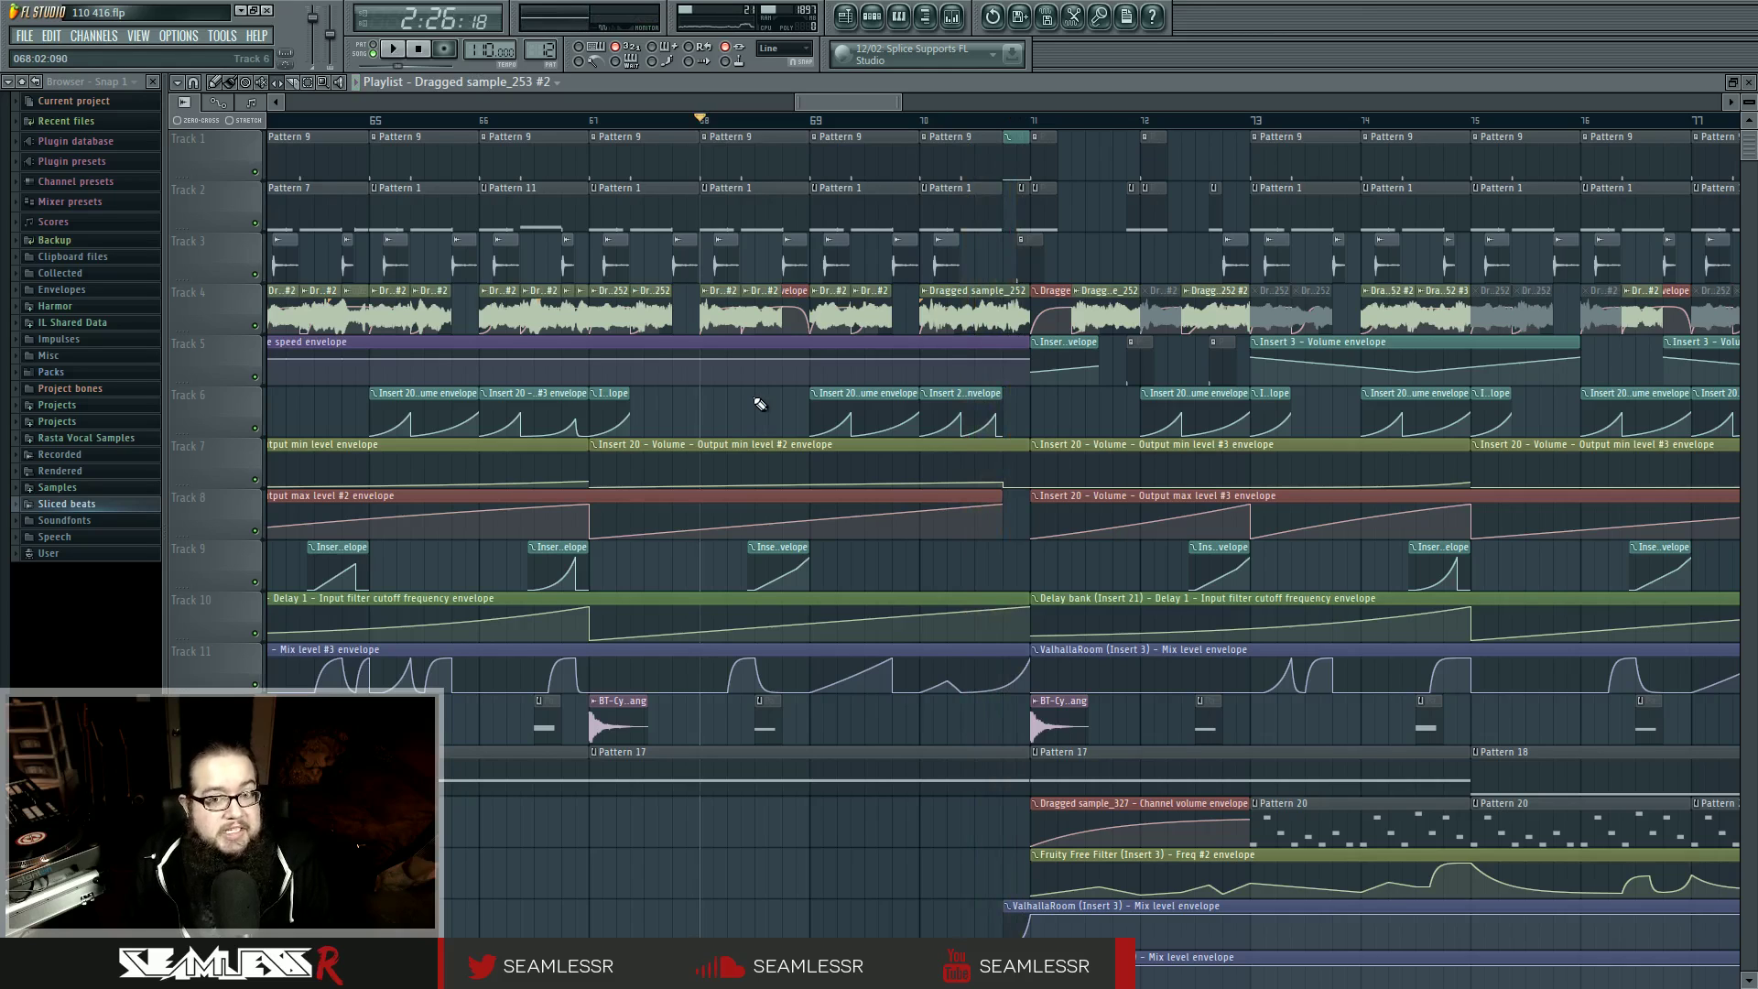
pyautogui.press('space')
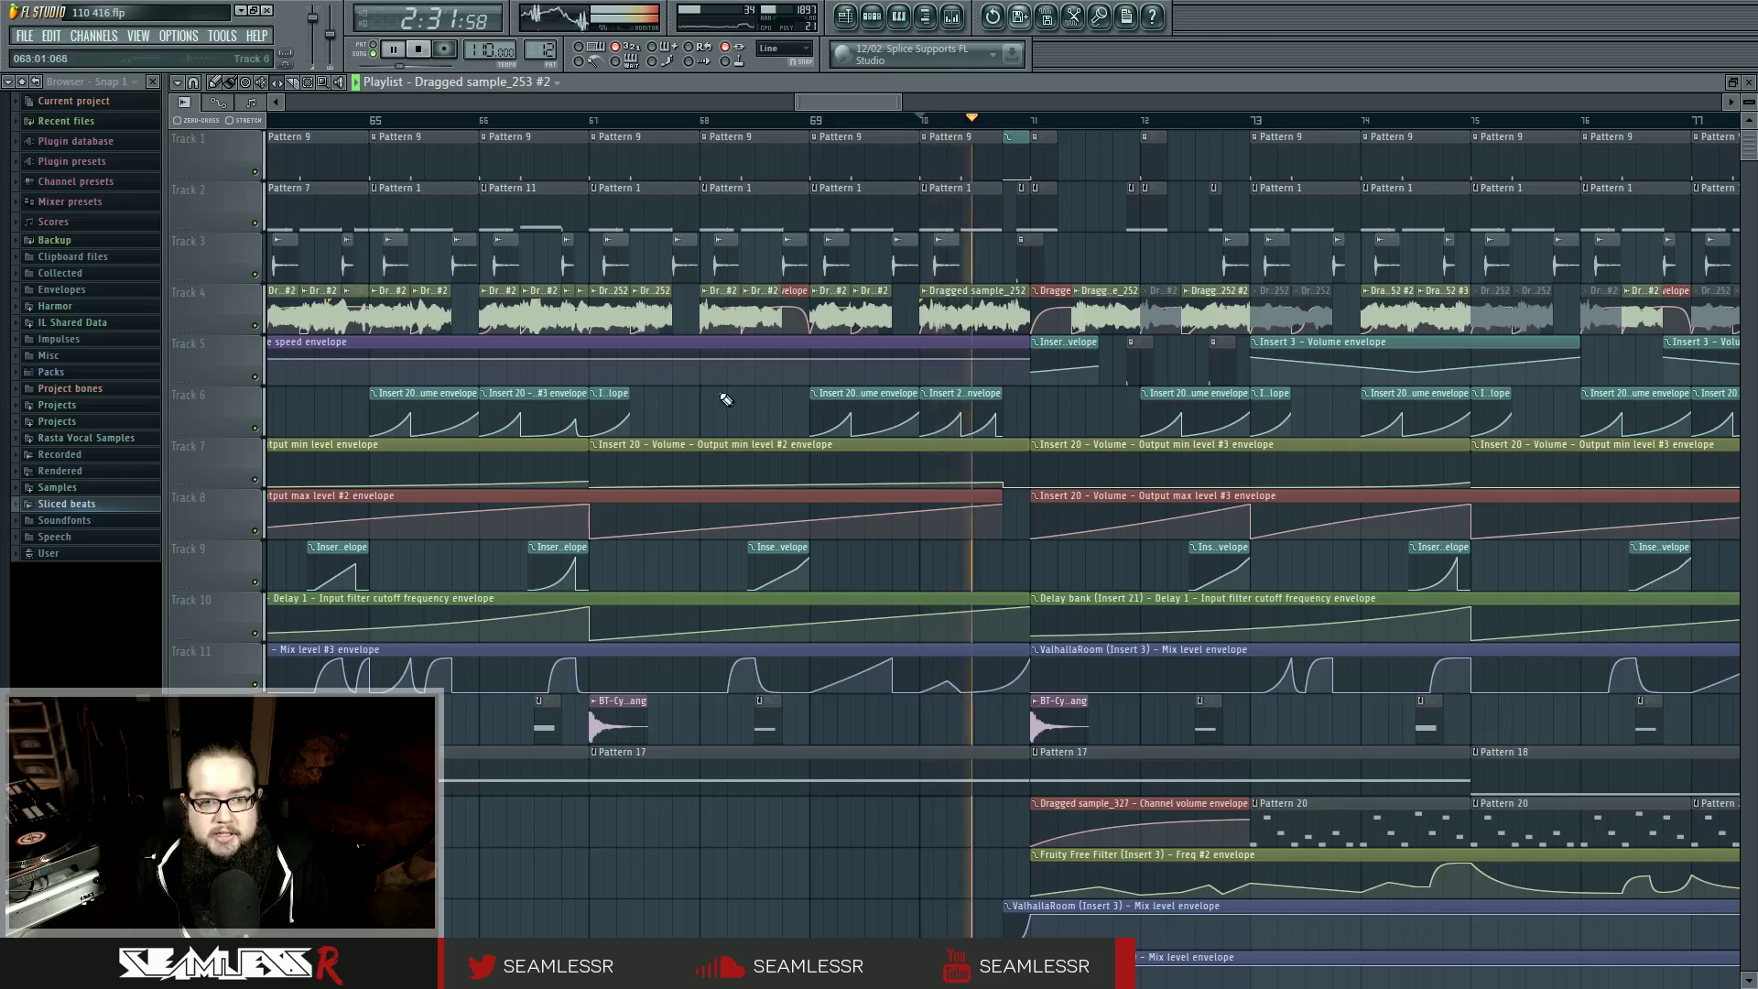
pyautogui.keyDown('ctrl'); pyautogui.scroll(-5, 733, 408); pyautogui.keyUp('ctrl')
pyautogui.press('space')
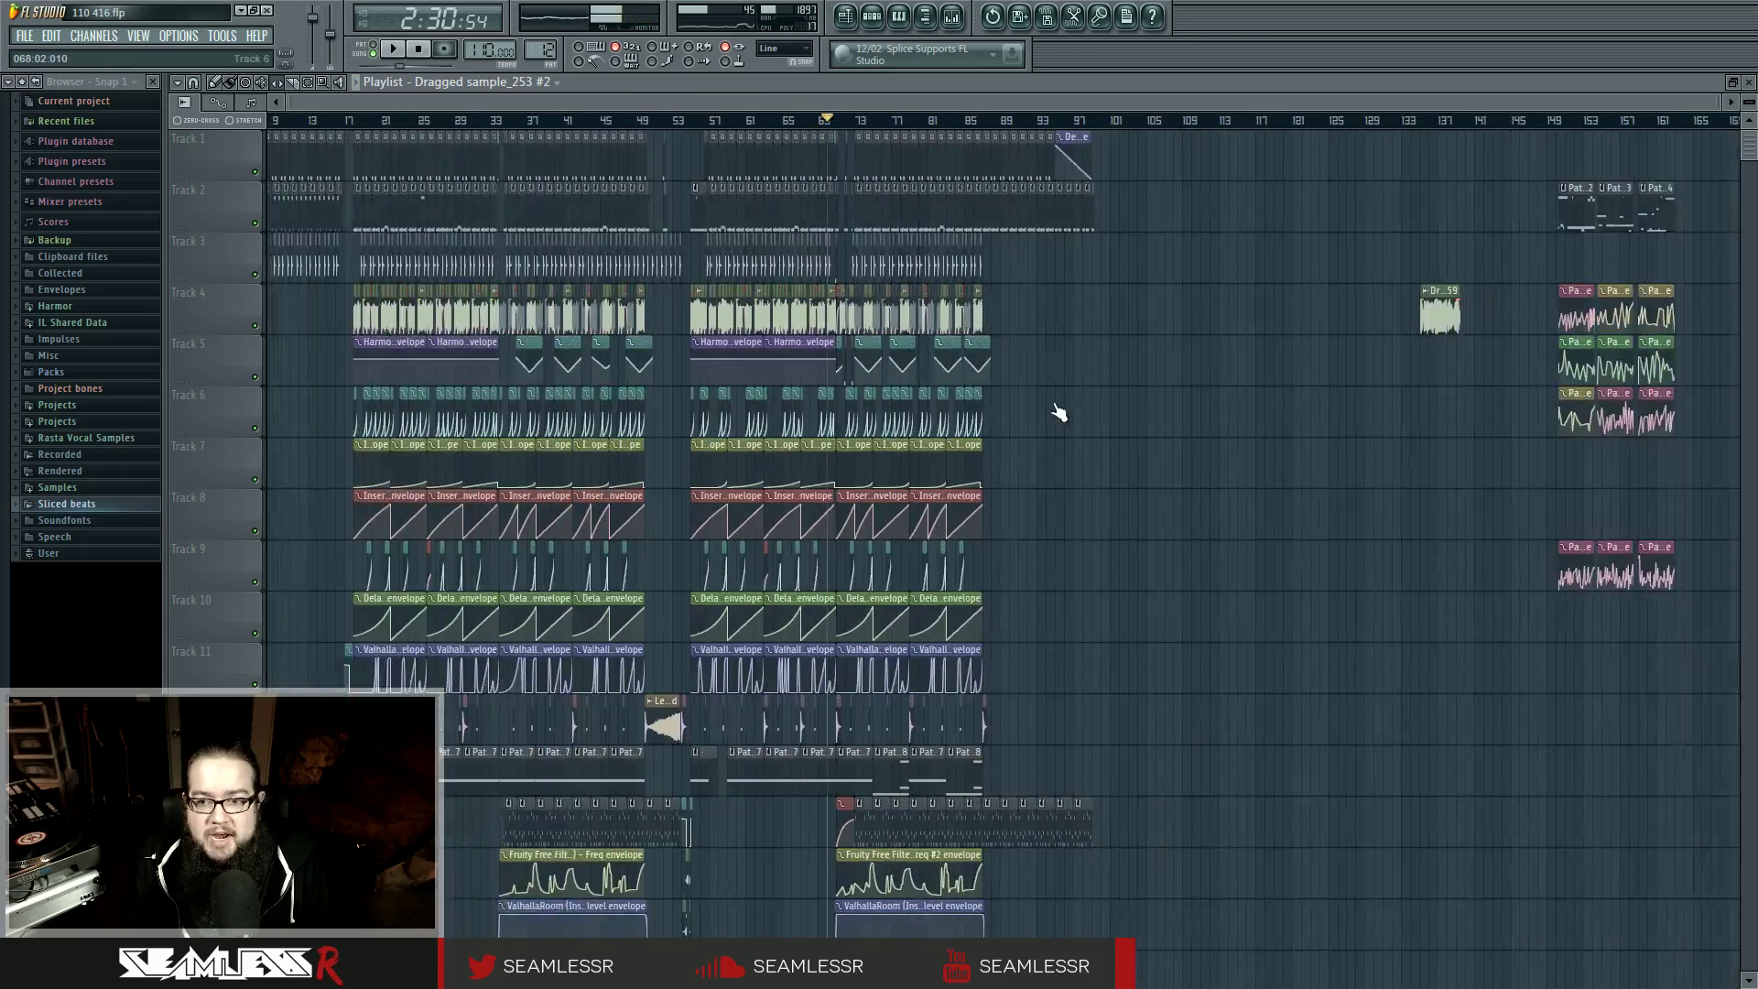
# Step: Play the Pattern 12 section with its Insert 10 EQ frequency envelopes from bar 153
pyautogui.keyDown('ctrl'); pyautogui.scroll(8, 1299, 494); pyautogui.keyUp('ctrl')
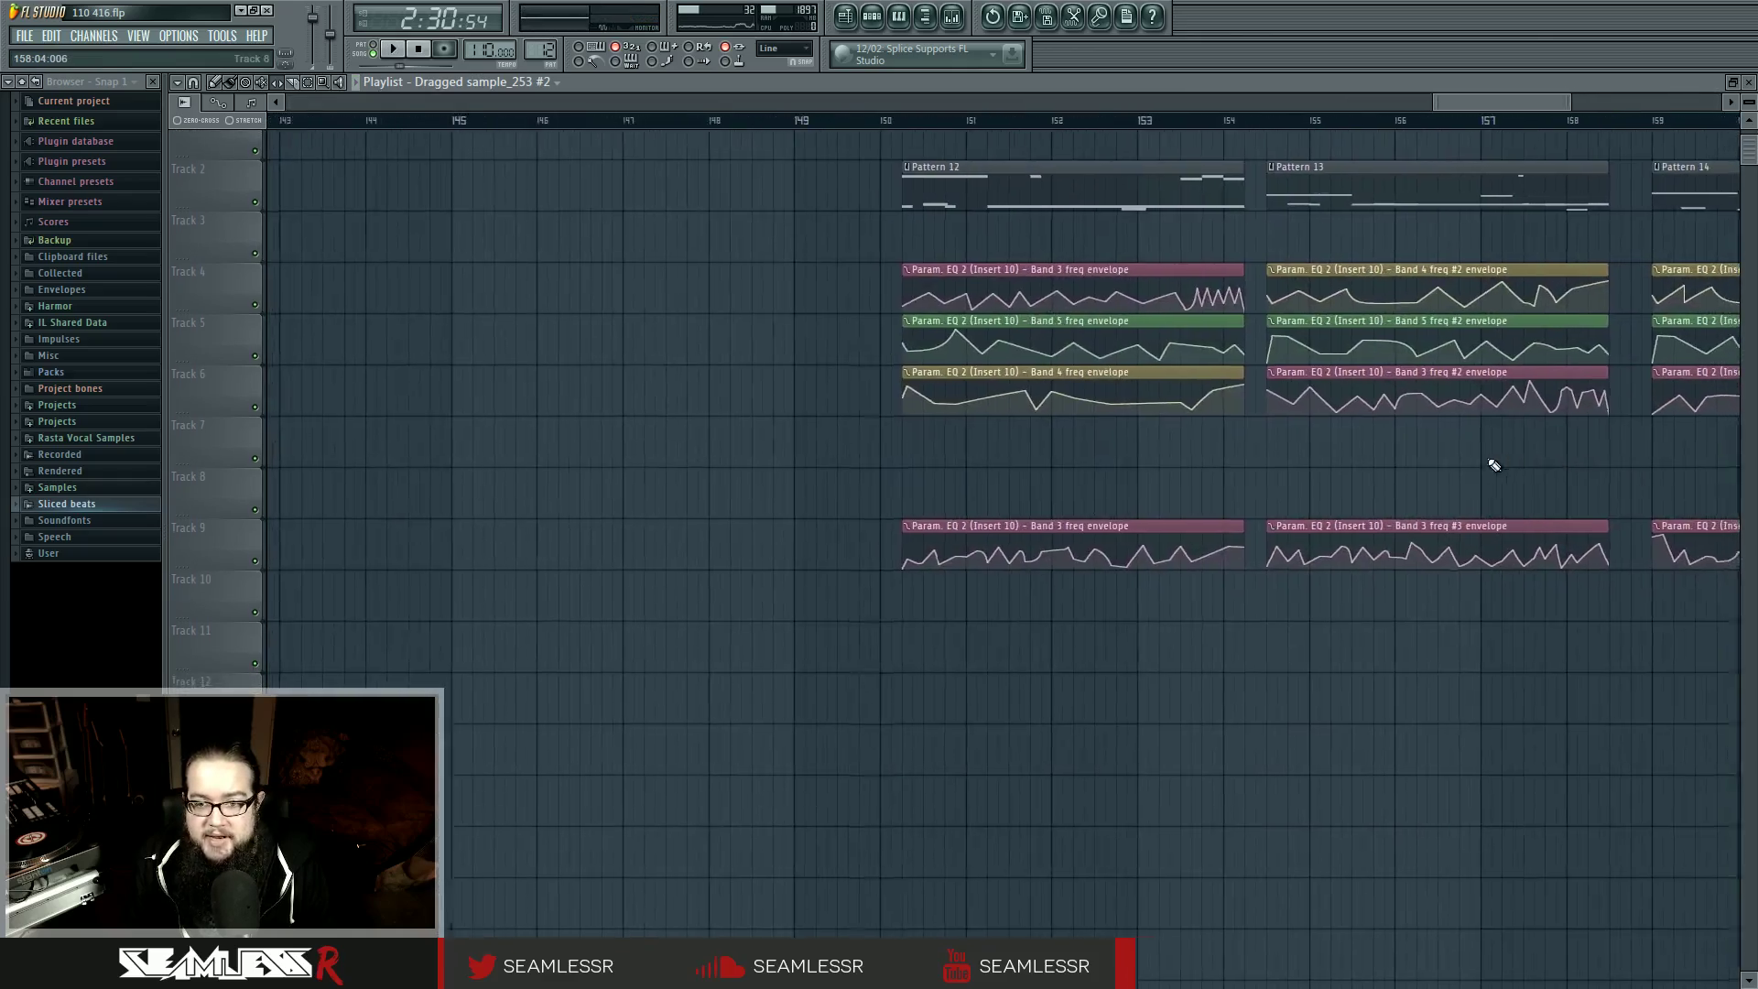
pyautogui.click(1110, 119)
pyautogui.press('space')
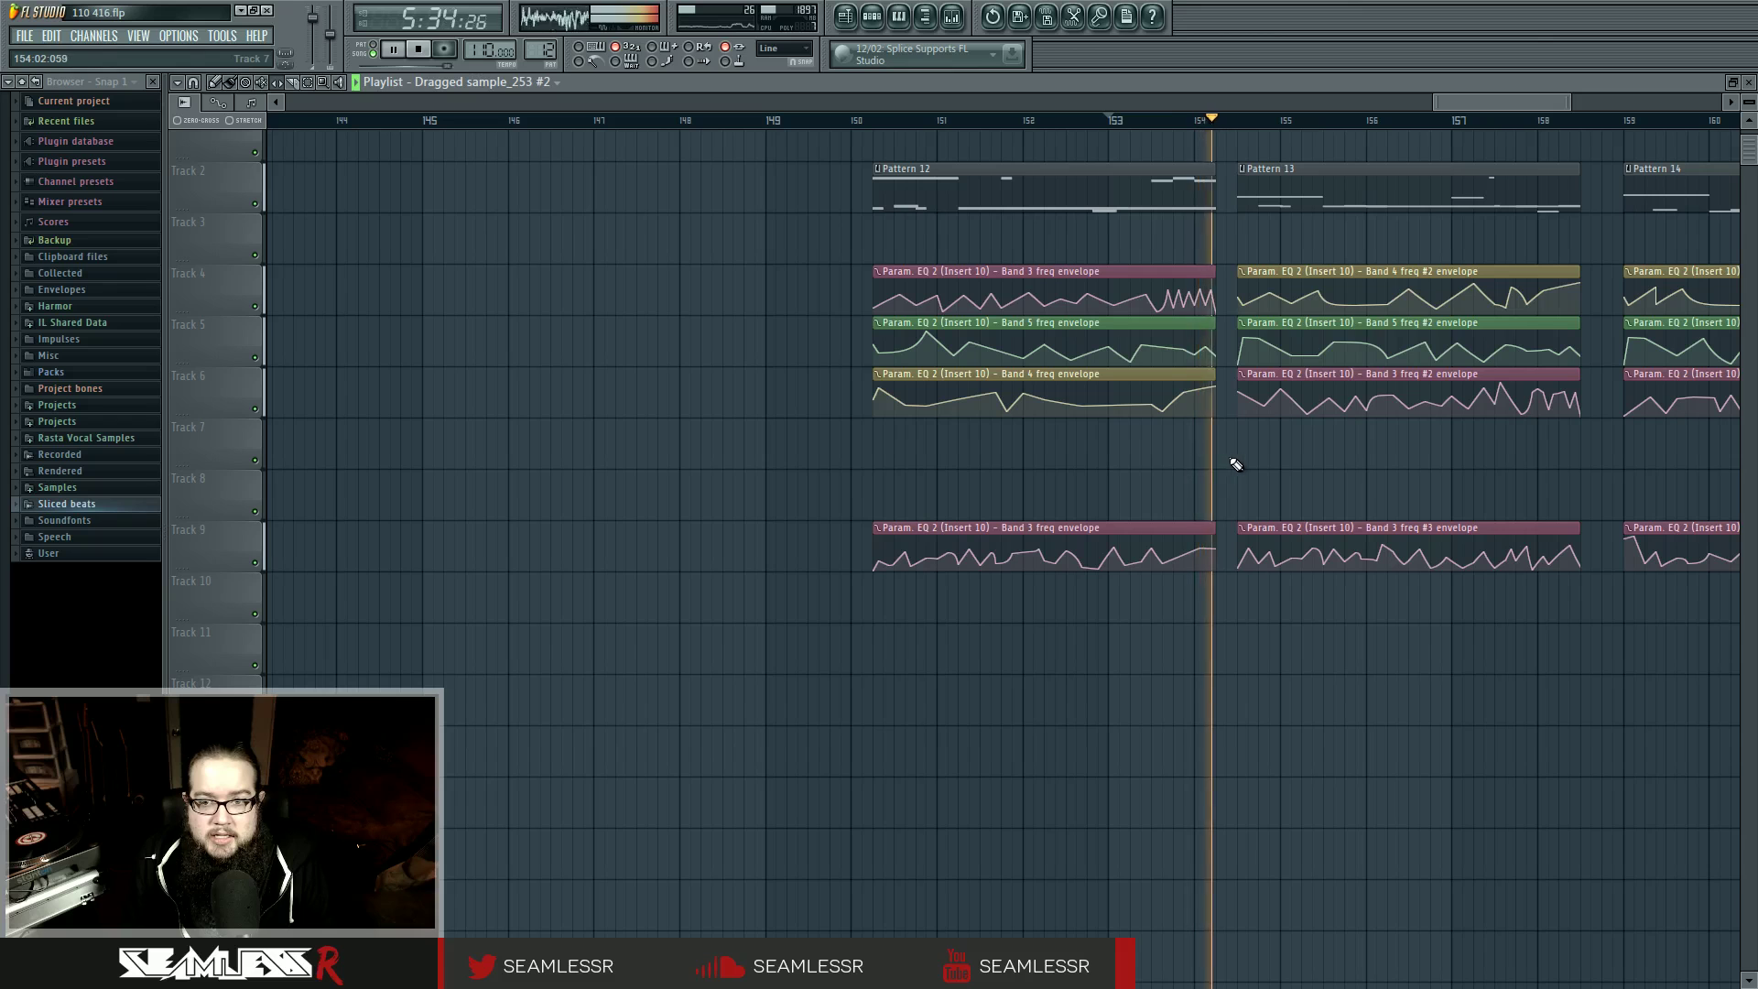
pyautogui.press('space')
pyautogui.keyDown('ctrl'); pyautogui.scroll(-2, 1238, 465); pyautogui.keyUp('ctrl')
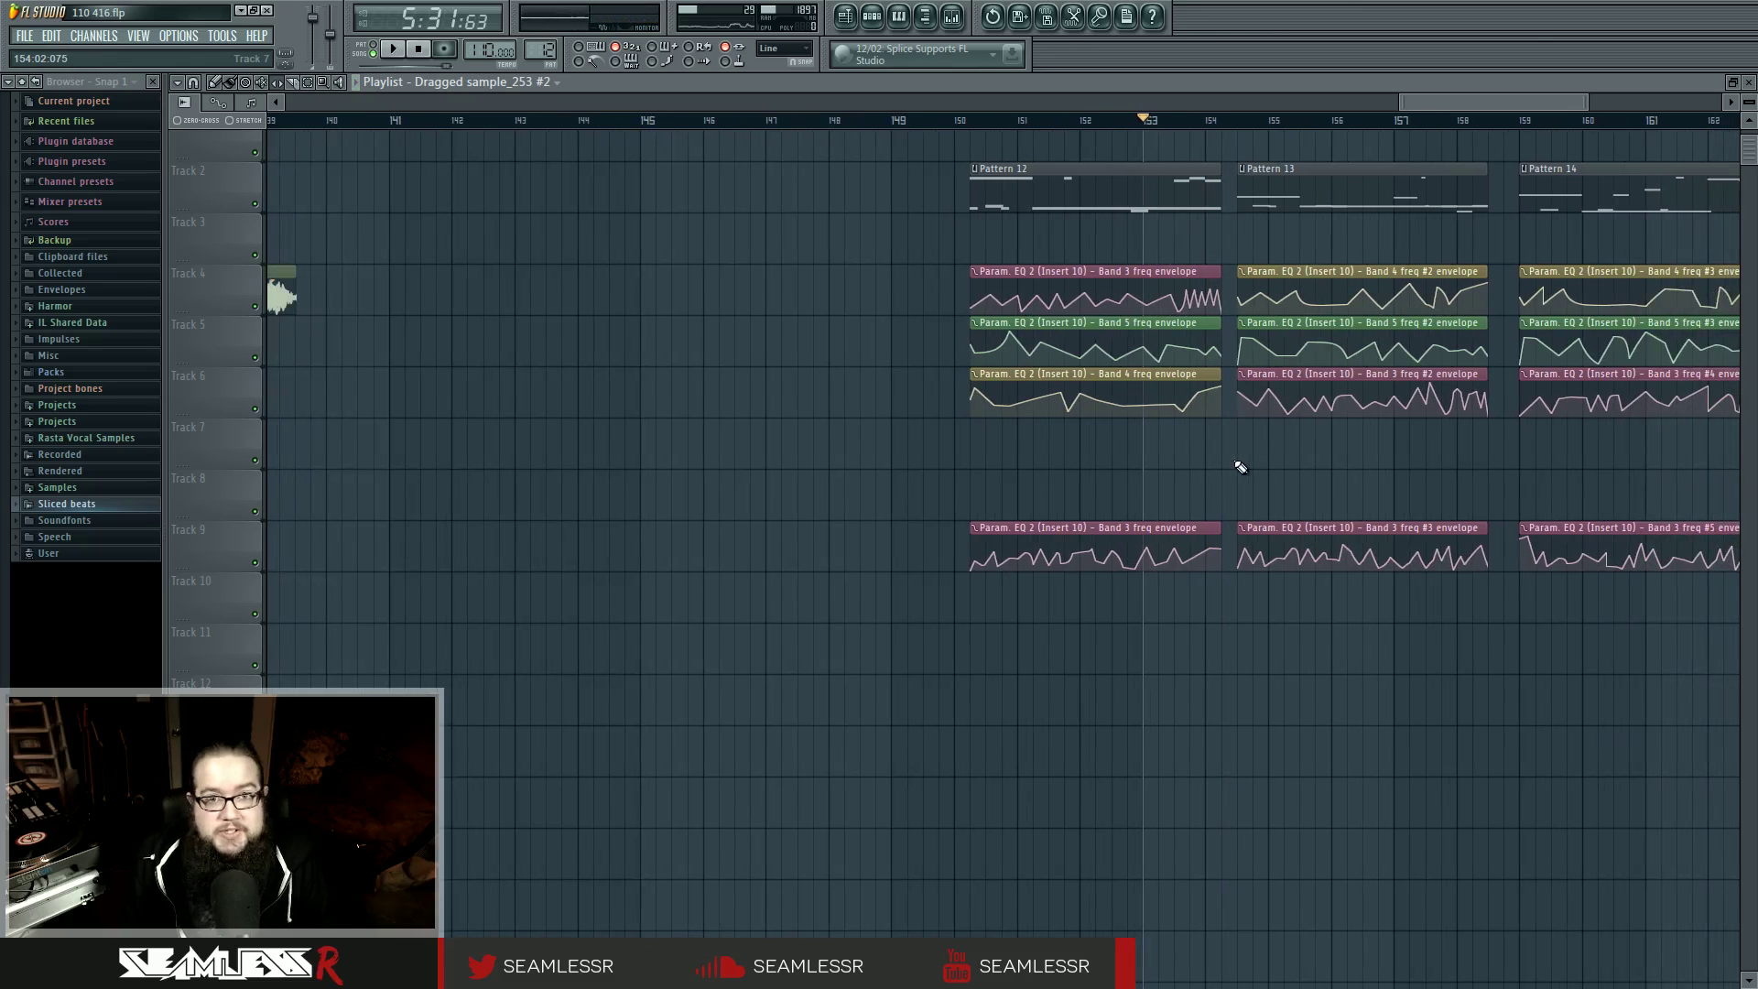
# Step: Return to the main arrangement and open Dragged sample_252's channel settings along with its Insert 3 mixer track
pyautogui.keyDown('ctrl'); pyautogui.scroll(-3, 952, 486); pyautogui.keyUp('ctrl')
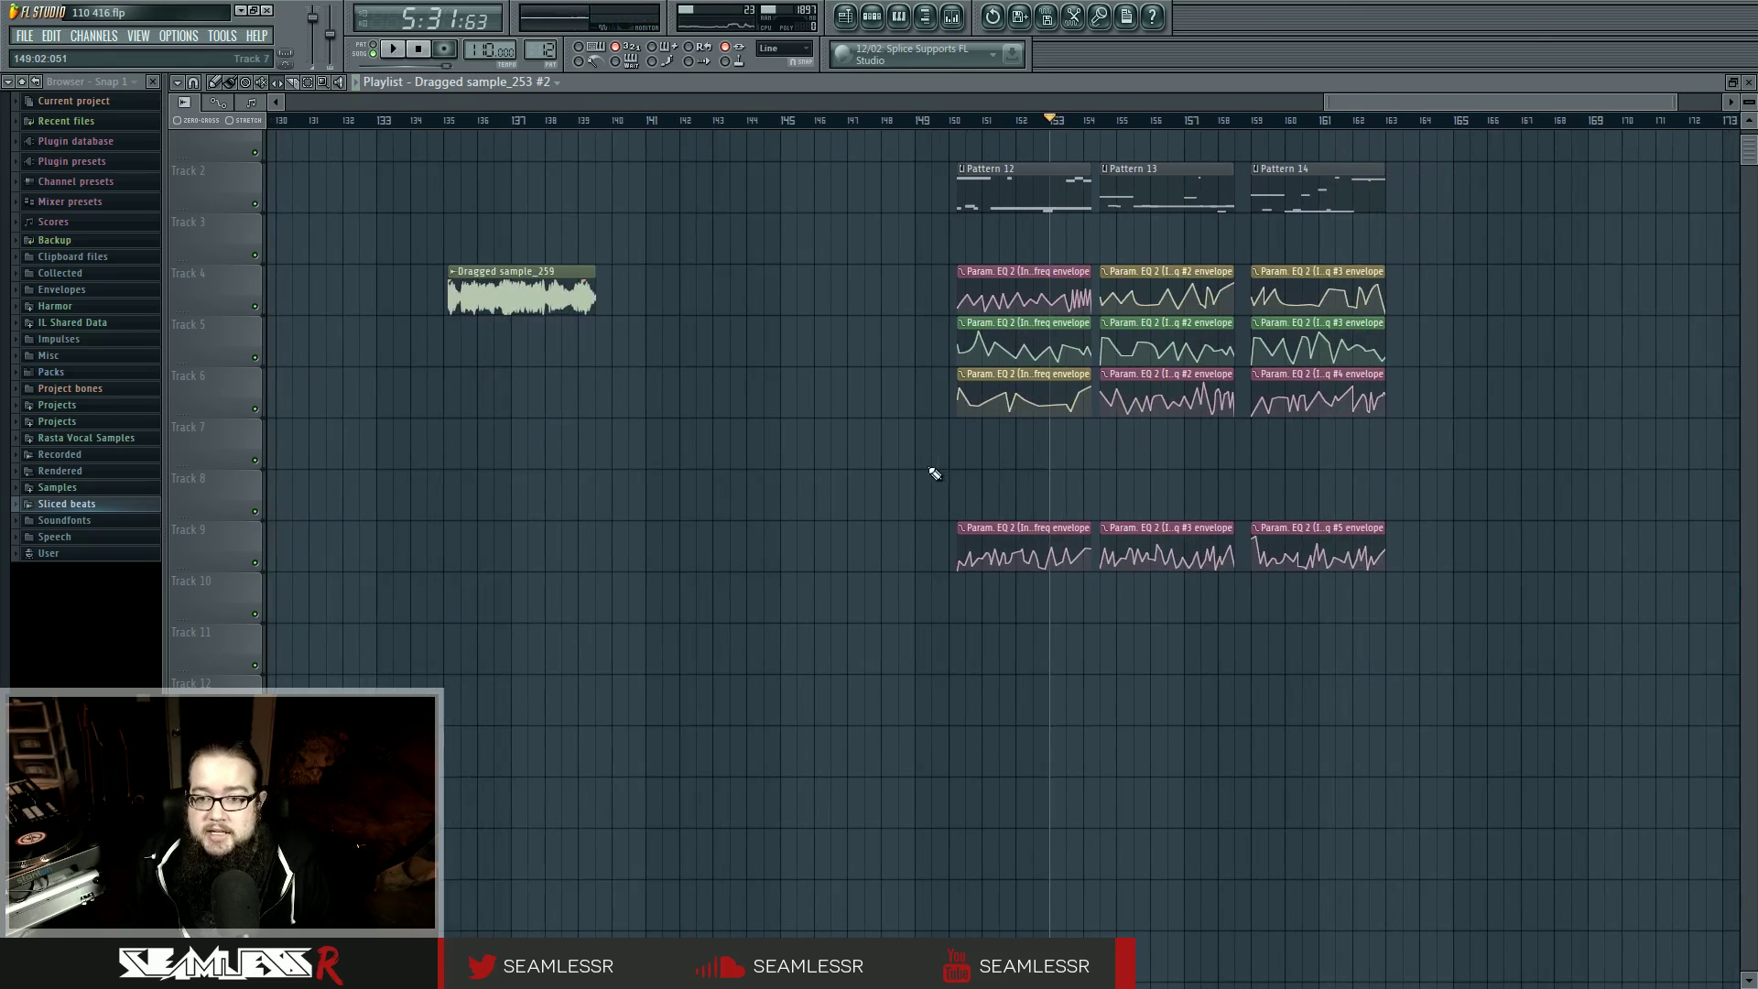
pyautogui.moveTo(934, 471); pyautogui.dragTo(1589, 513)
pyautogui.moveTo(641, 550); pyautogui.dragTo(1384, 566)
pyautogui.moveTo(480, 527); pyautogui.dragTo(1216, 534)
pyautogui.keyDown('ctrl'); pyautogui.scroll(-2, 1216, 534); pyautogui.keyUp('ctrl')
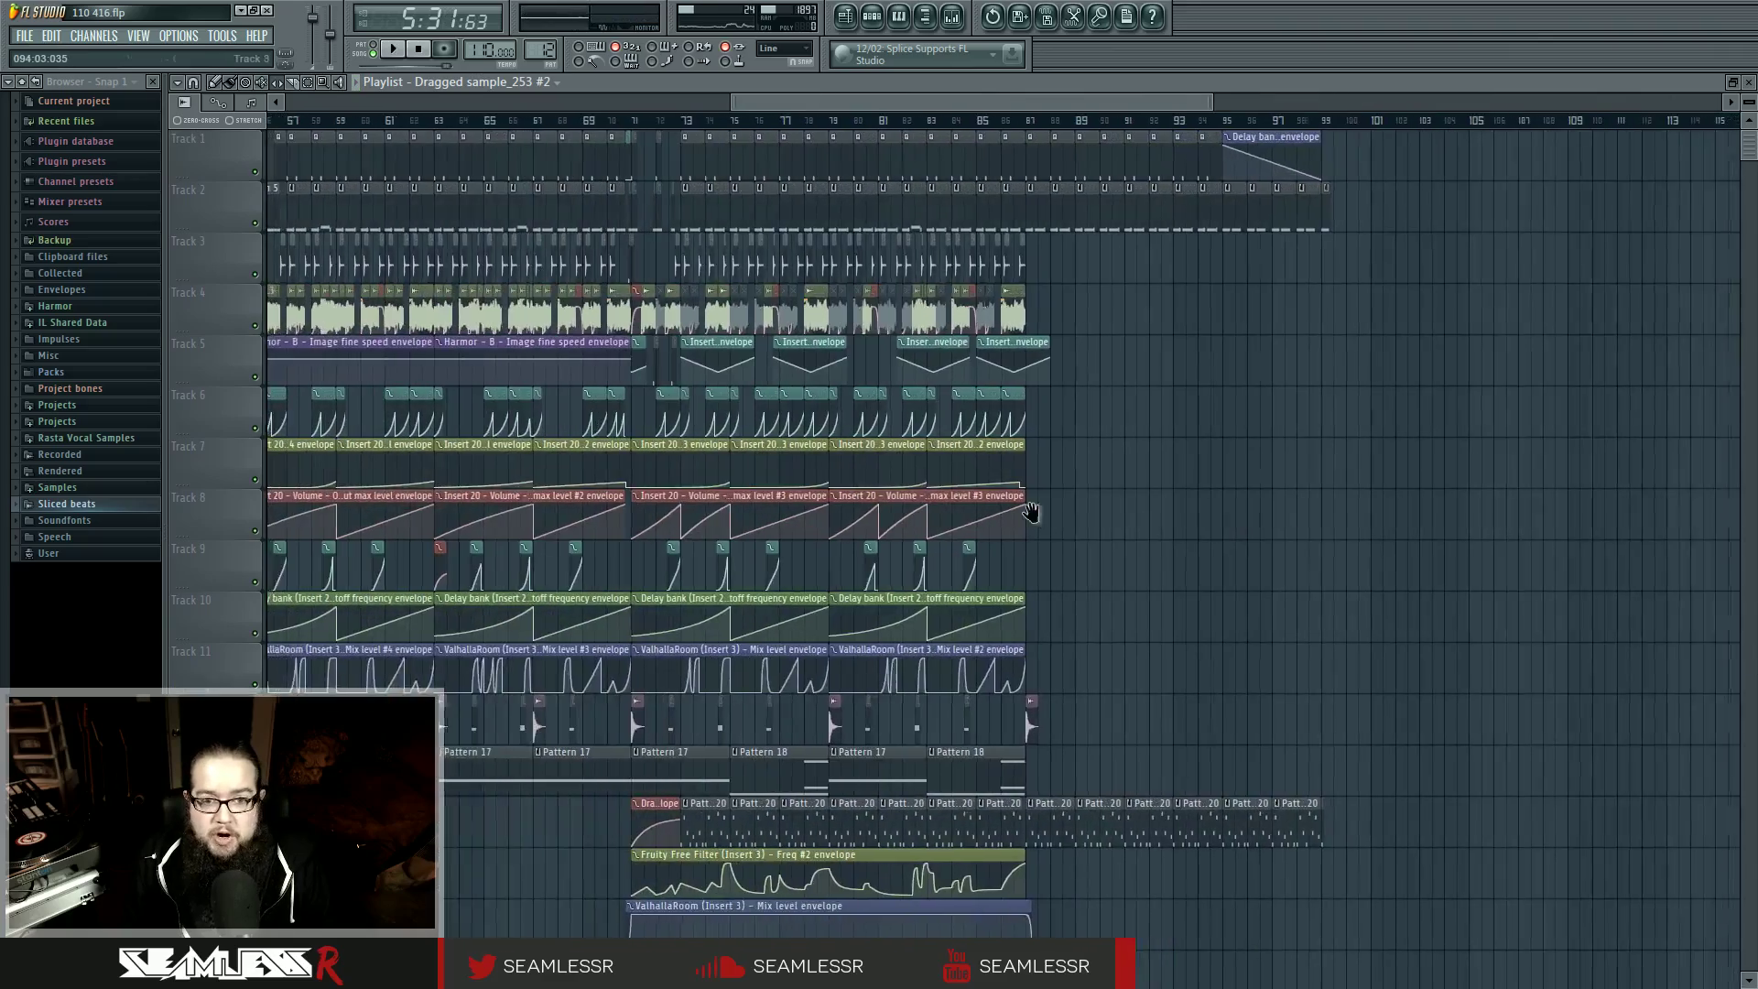
pyautogui.moveTo(1032, 510); pyautogui.dragTo(1637, 581)
pyautogui.moveTo(1100, 526); pyautogui.dragTo(1666, 536)
pyautogui.keyDown('ctrl'); pyautogui.scroll(-2, 1369, 537); pyautogui.keyUp('ctrl')
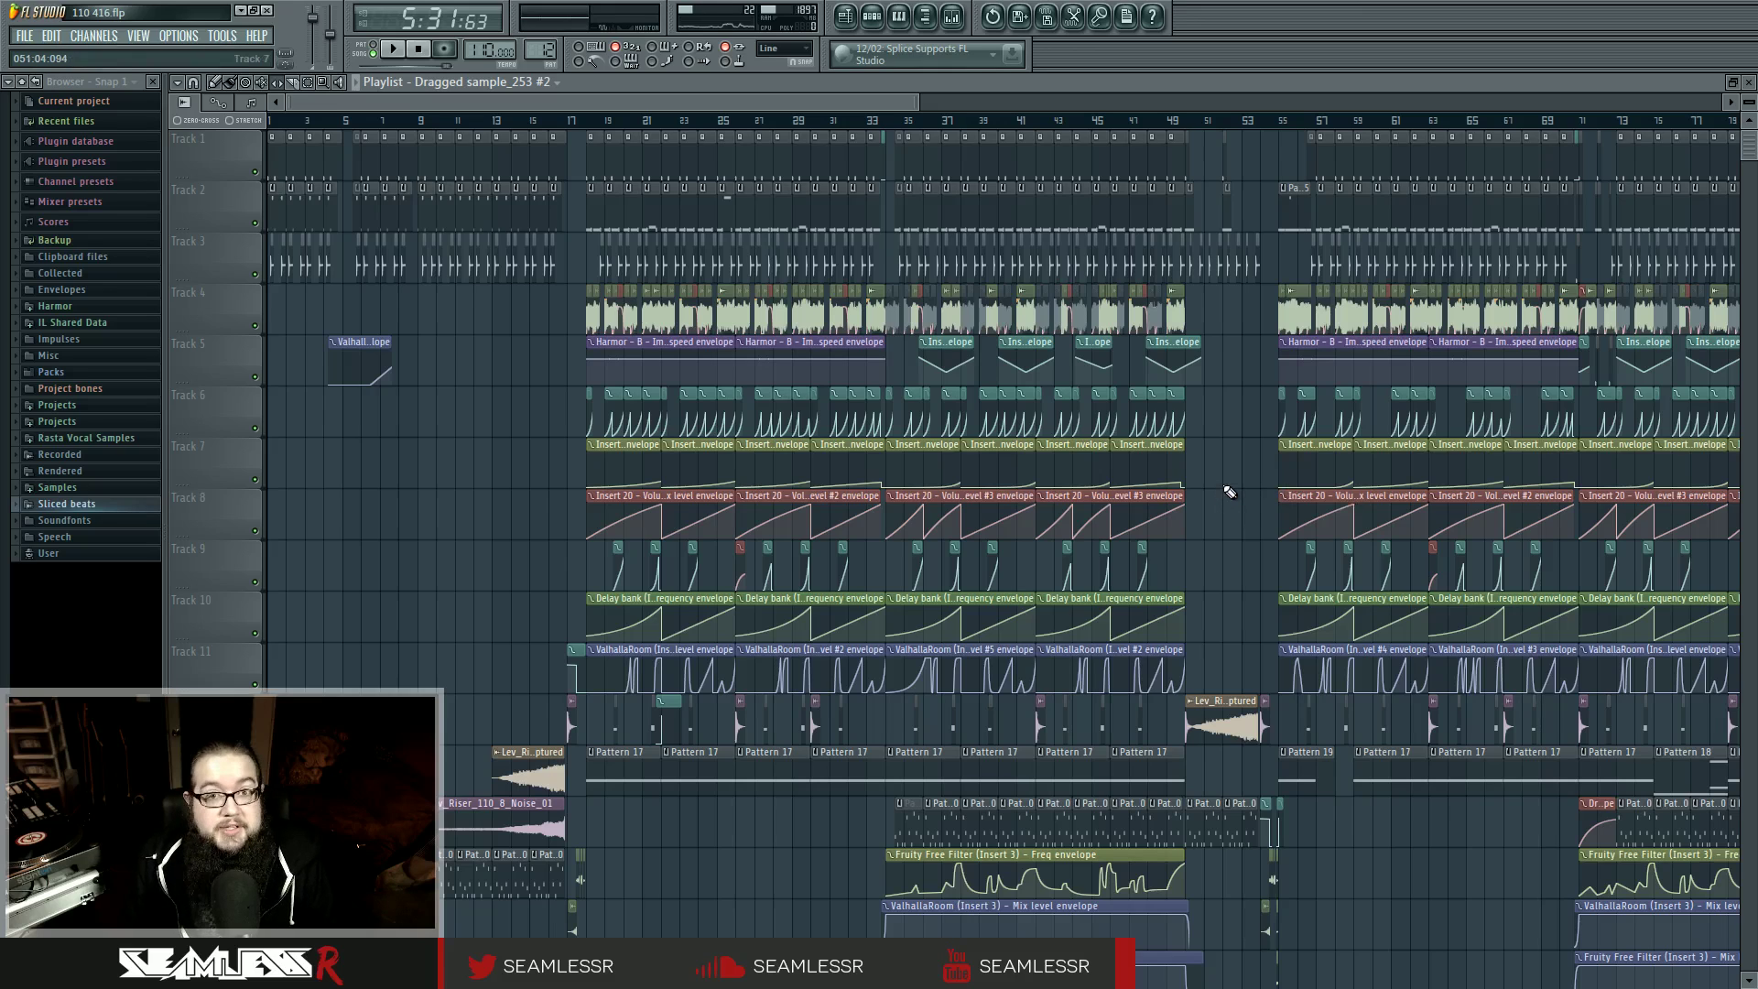
pyautogui.doubleClick(874, 302)
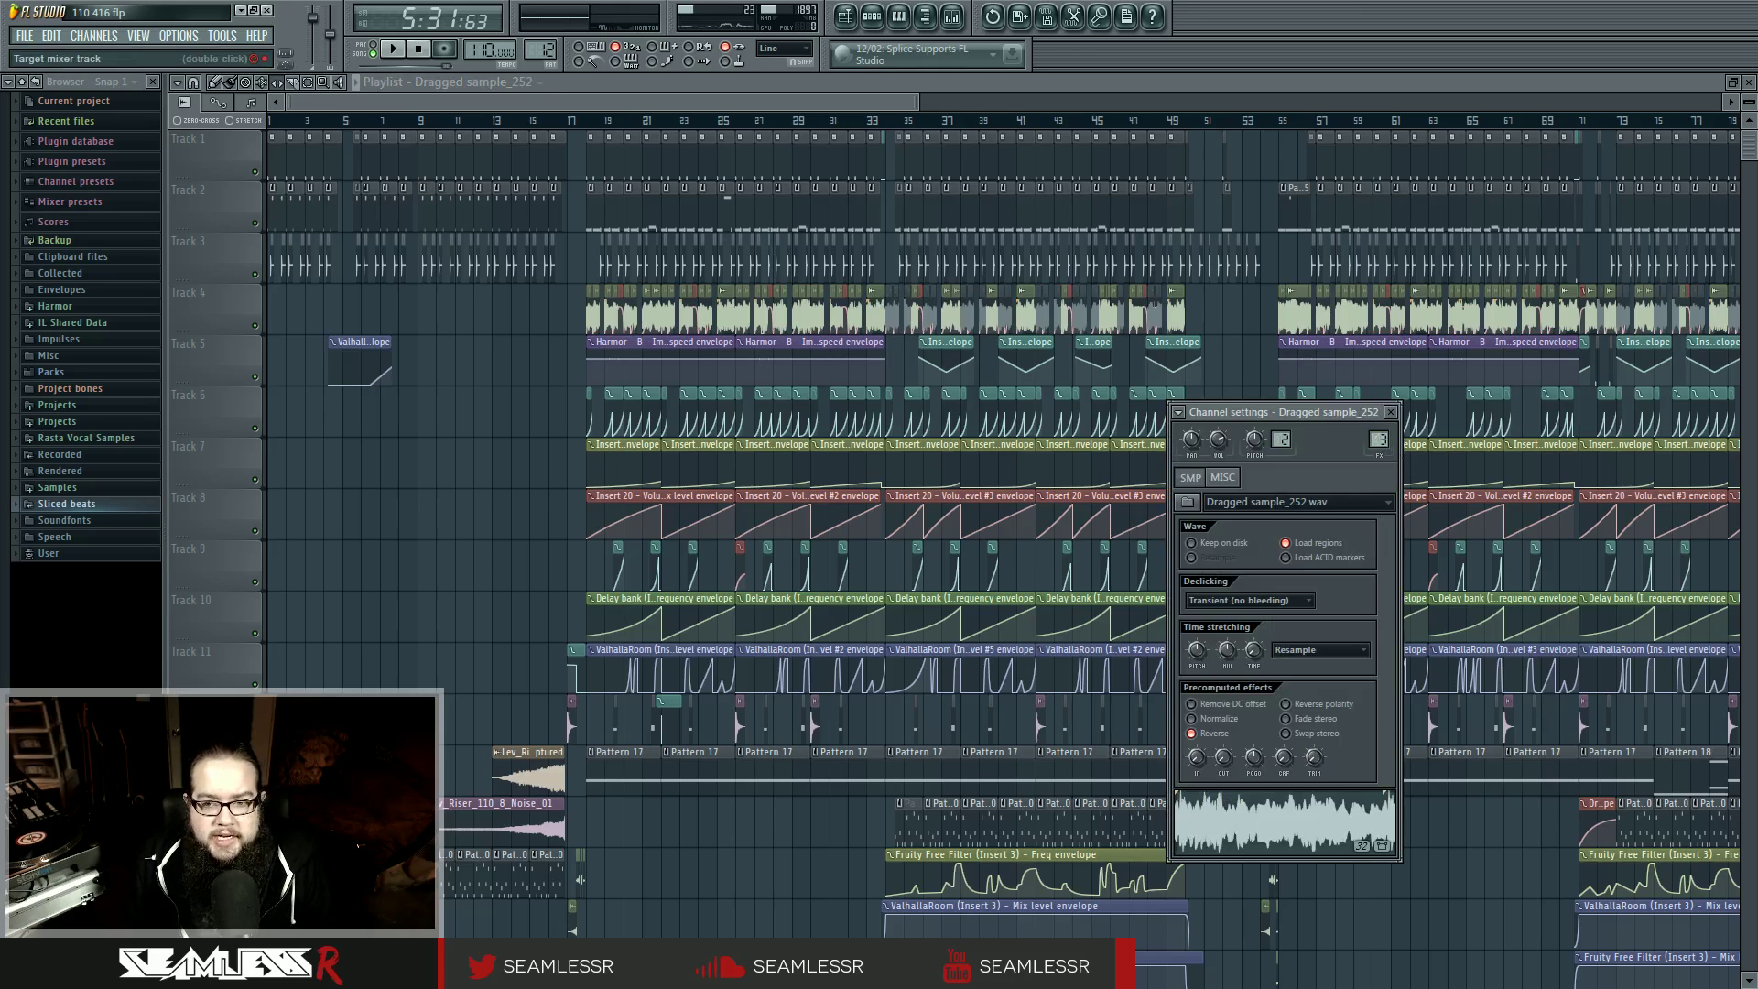
pyautogui.press('F9')
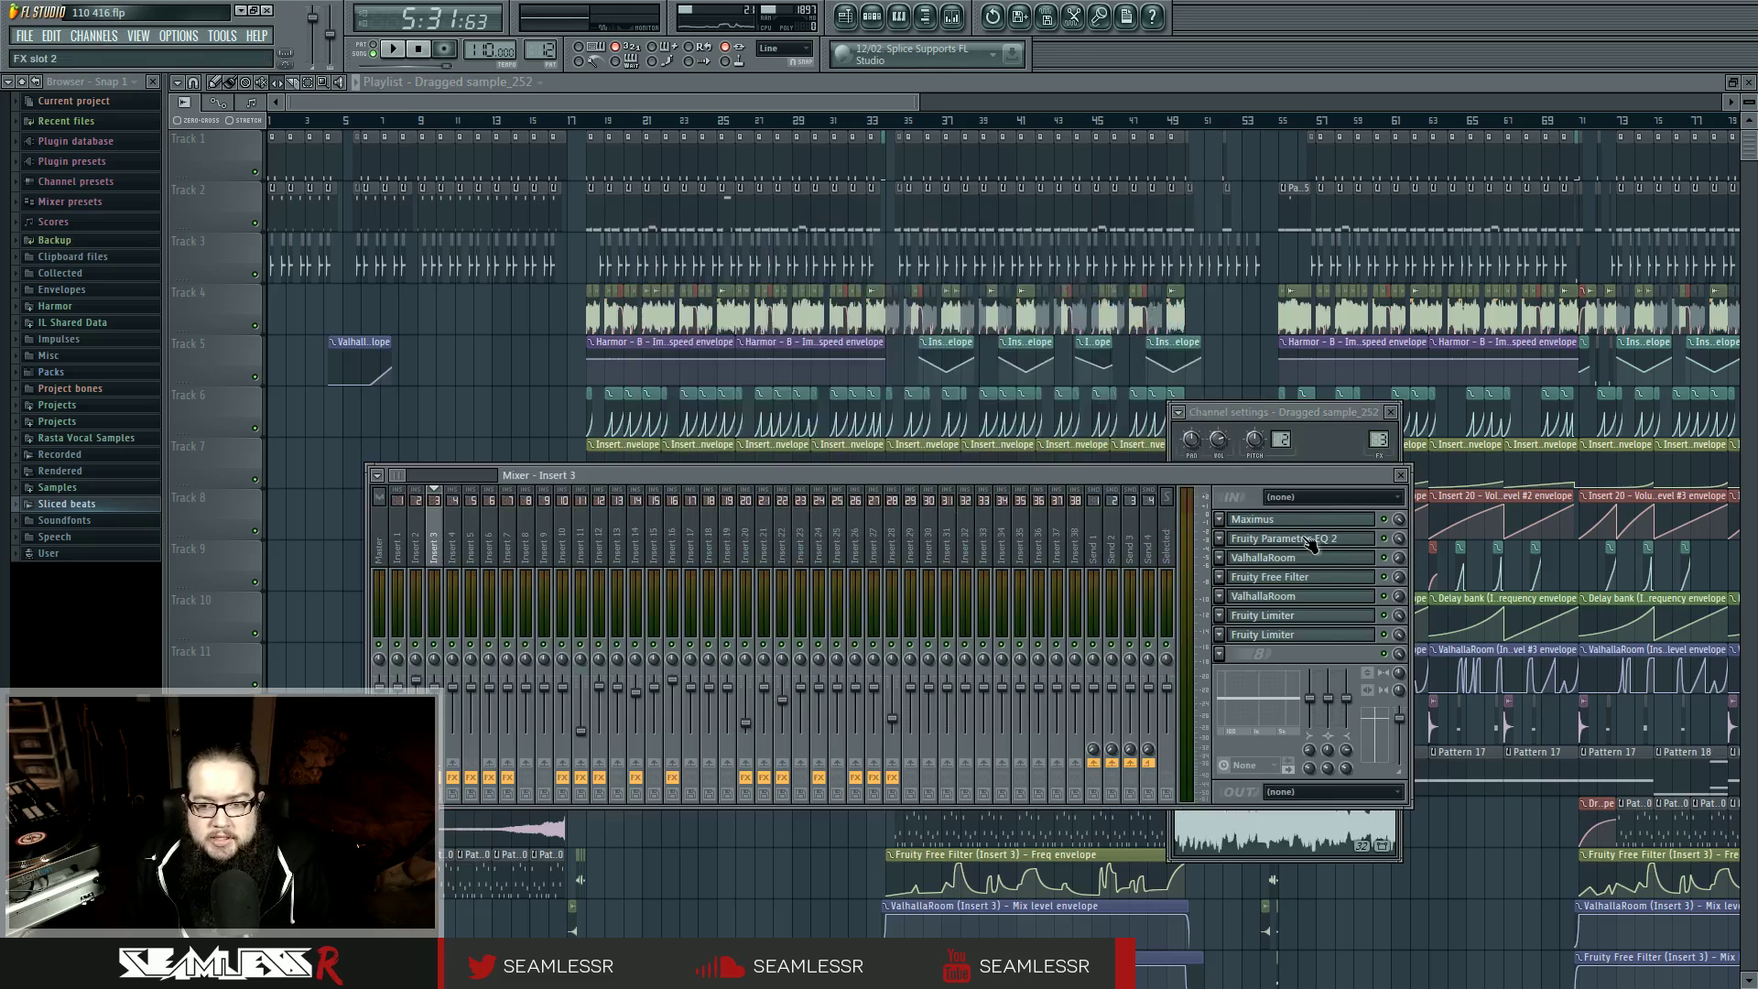
# Step: Inspect the Fruity Parametric EQ 2 and Fruity Free Filter on Insert 3, closing all windows when done
pyautogui.click(1309, 538)
pyautogui.click(1309, 538)
pyautogui.click(1305, 578)
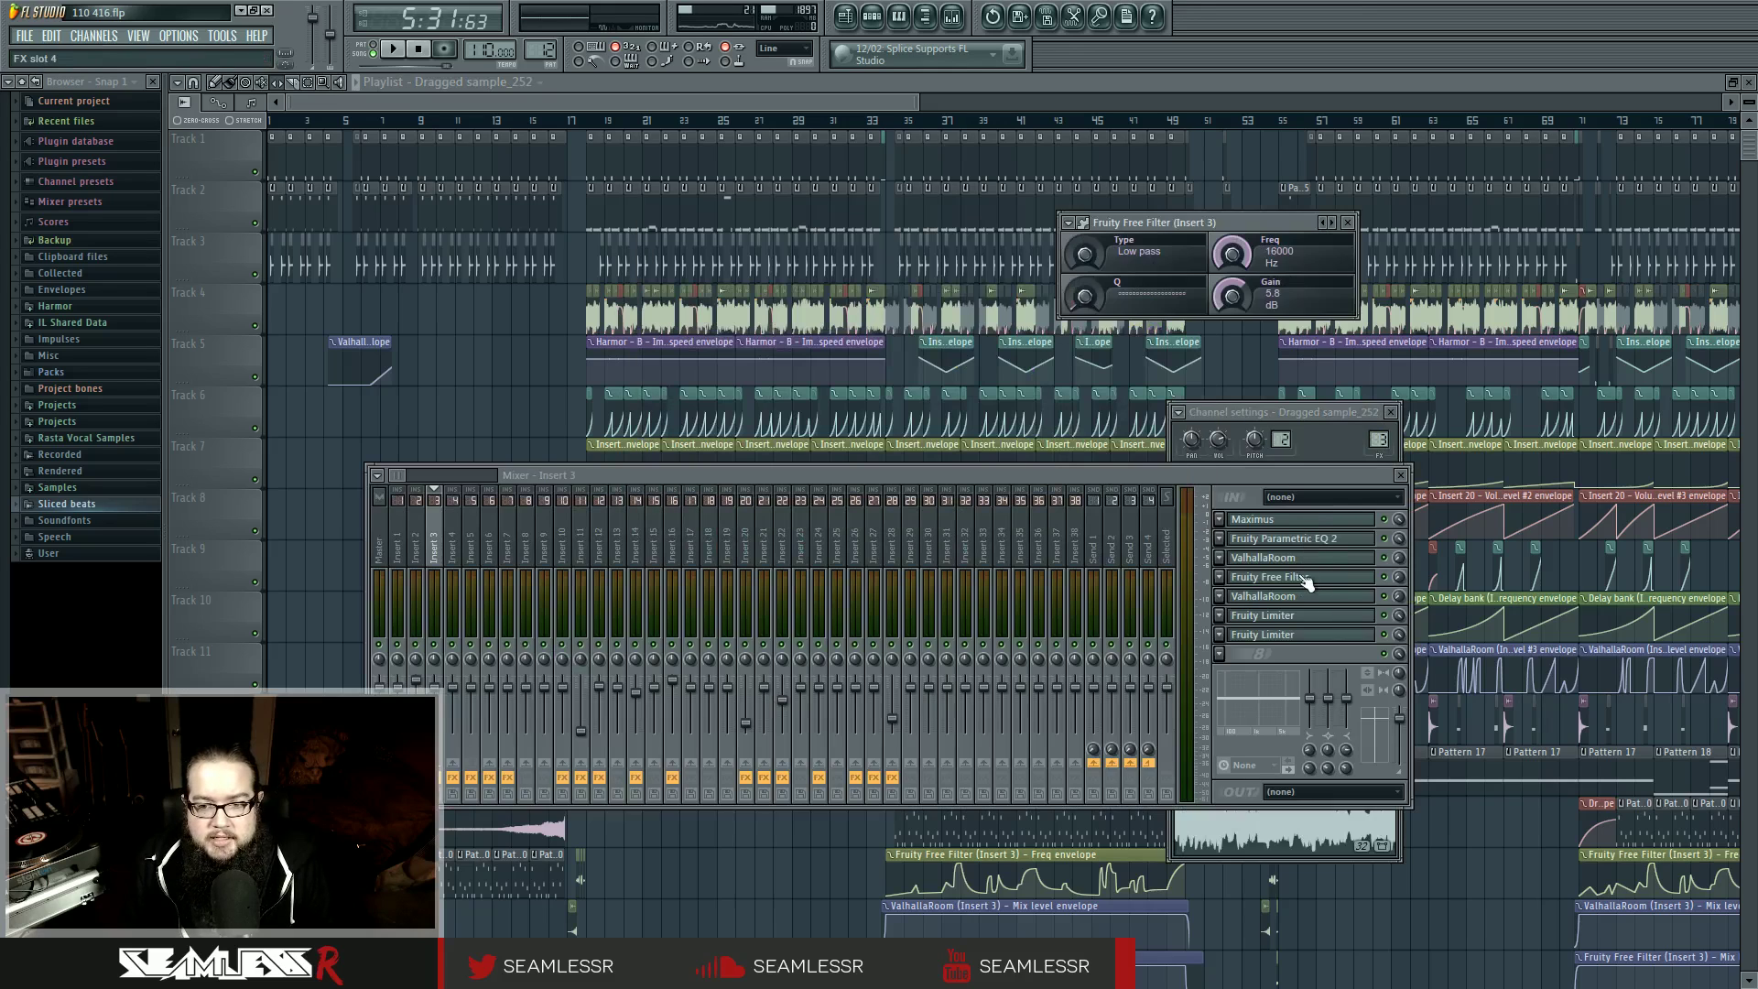
pyautogui.click(1305, 578)
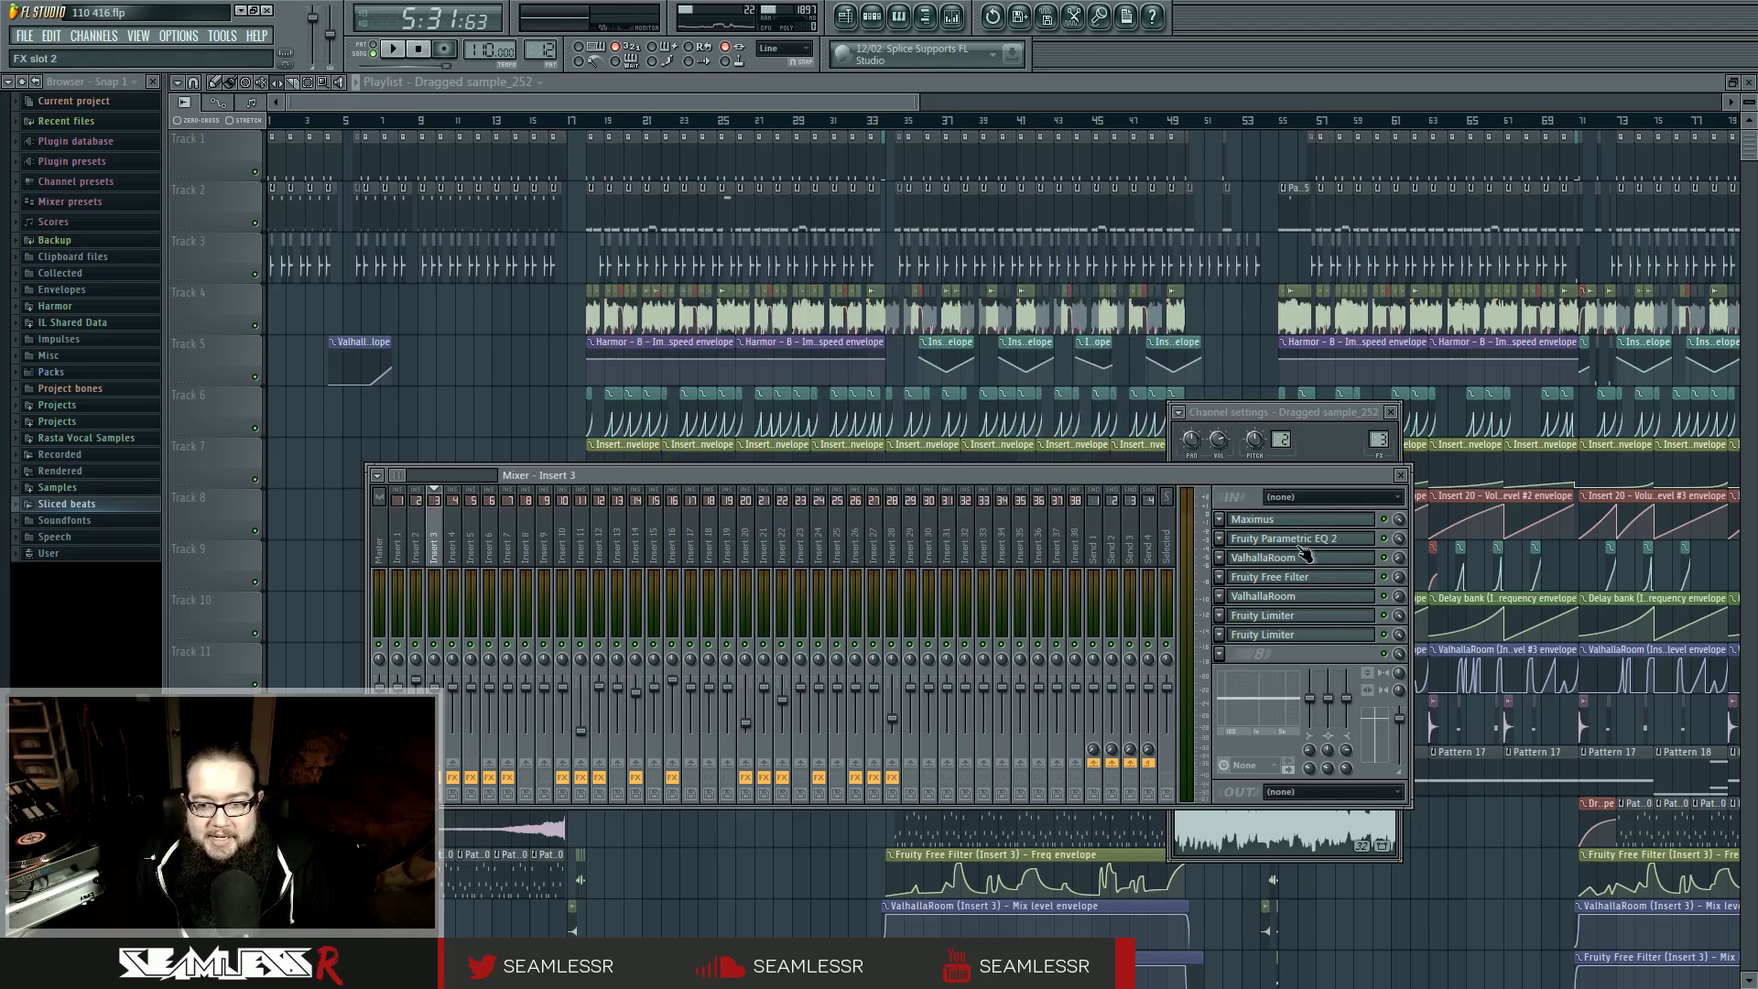
pyautogui.press('F12')
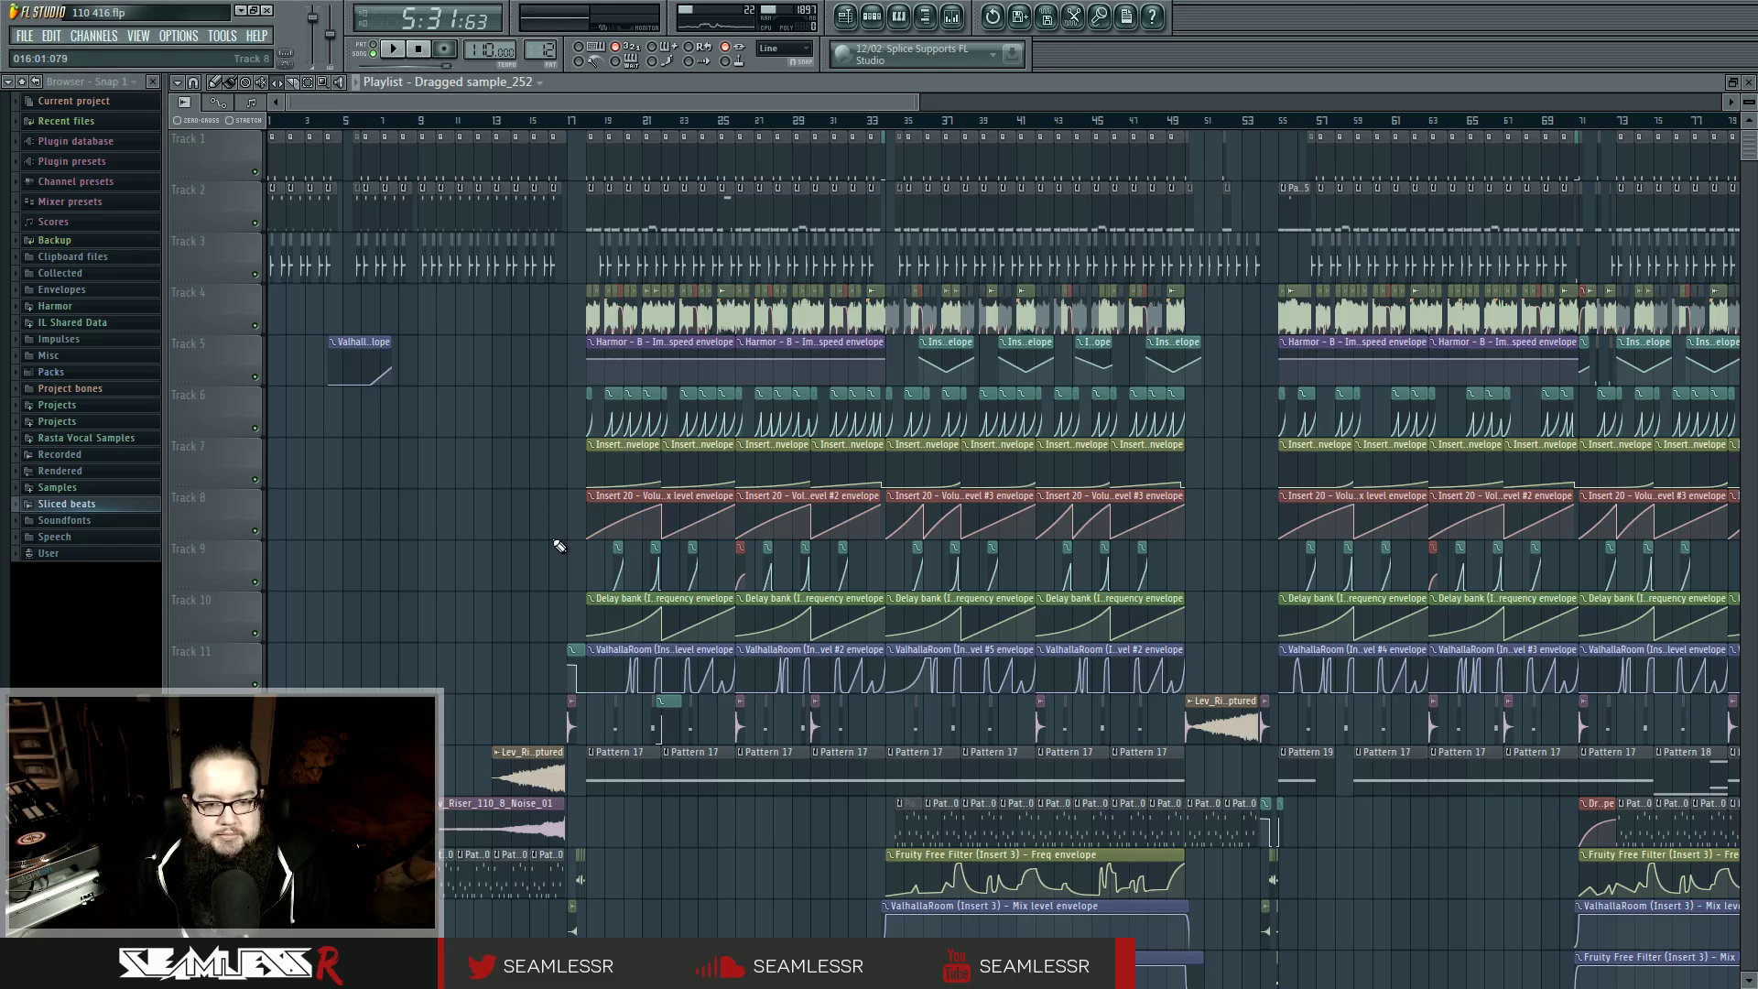
# Step: Open Pattern 17's Harmor #4 synth to examine its settings, and close the windows again
pyautogui.doubleClick(629, 769)
pyautogui.click(847, 20)
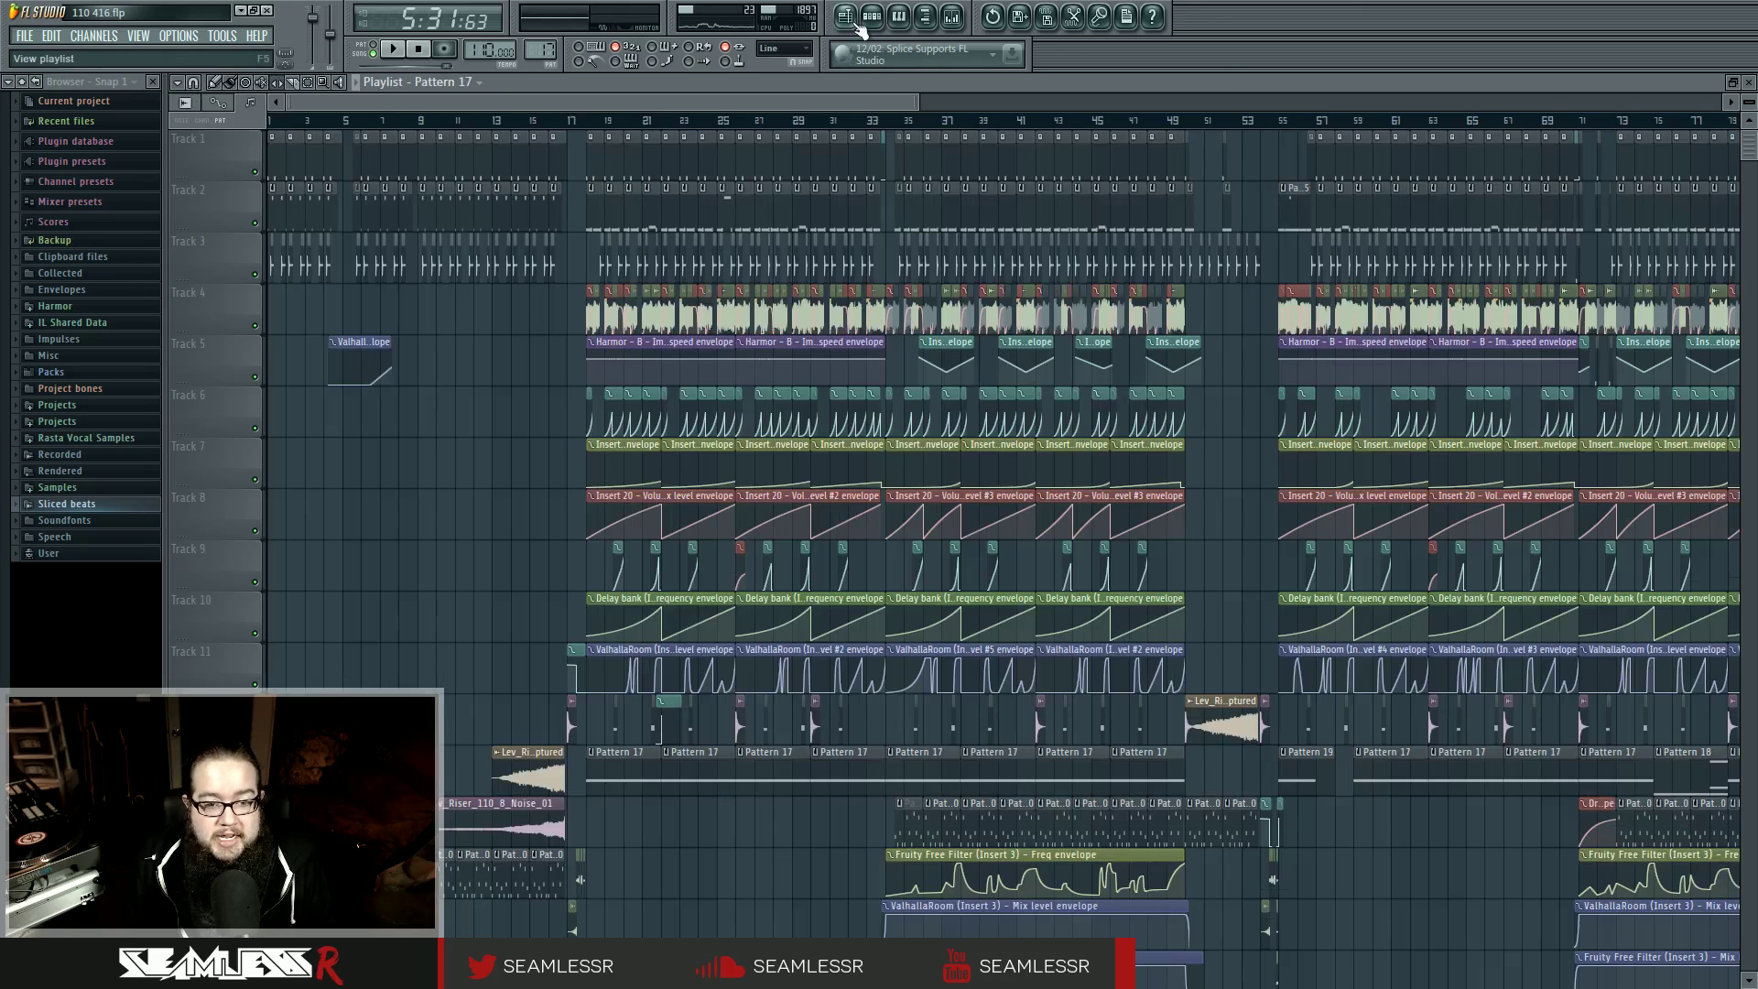
pyautogui.click(870, 19)
pyautogui.click(538, 423)
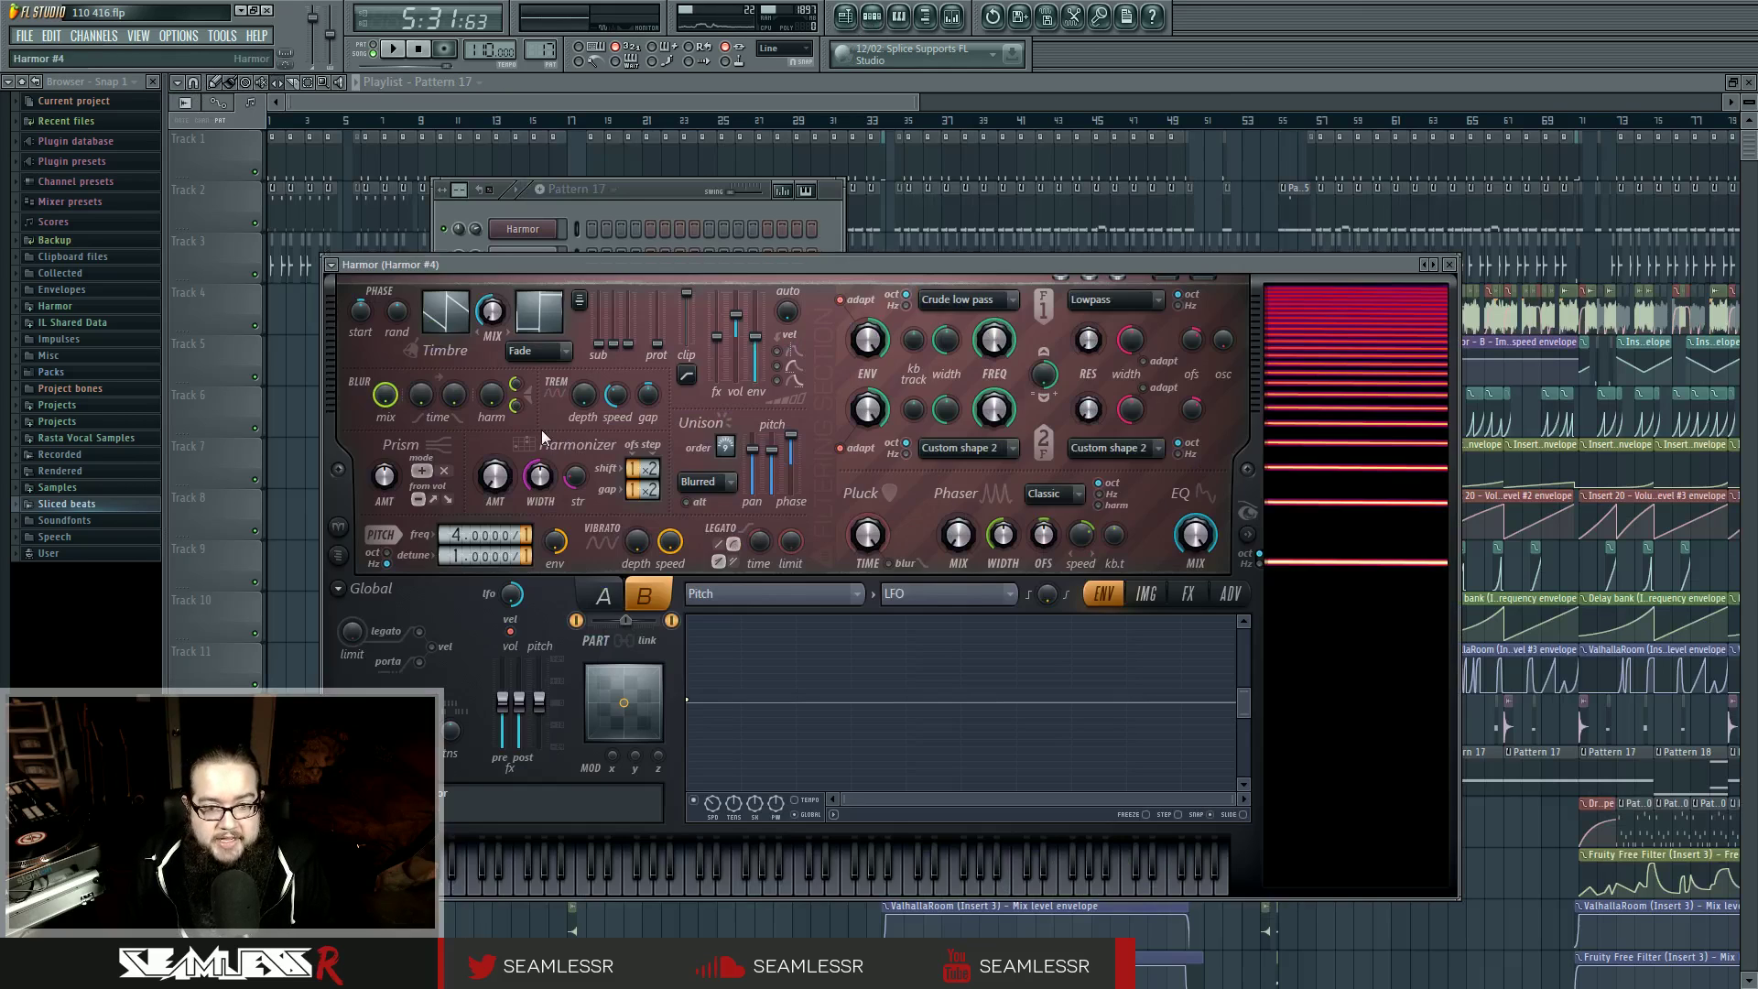
pyautogui.press('F12')
# Step: Point out the Insert 20 volume envelopes on Tracks 6 to 8 from bar 18, selecting and deselecting the Track 6 clips
pyautogui.scroll(5, 1063, 472)
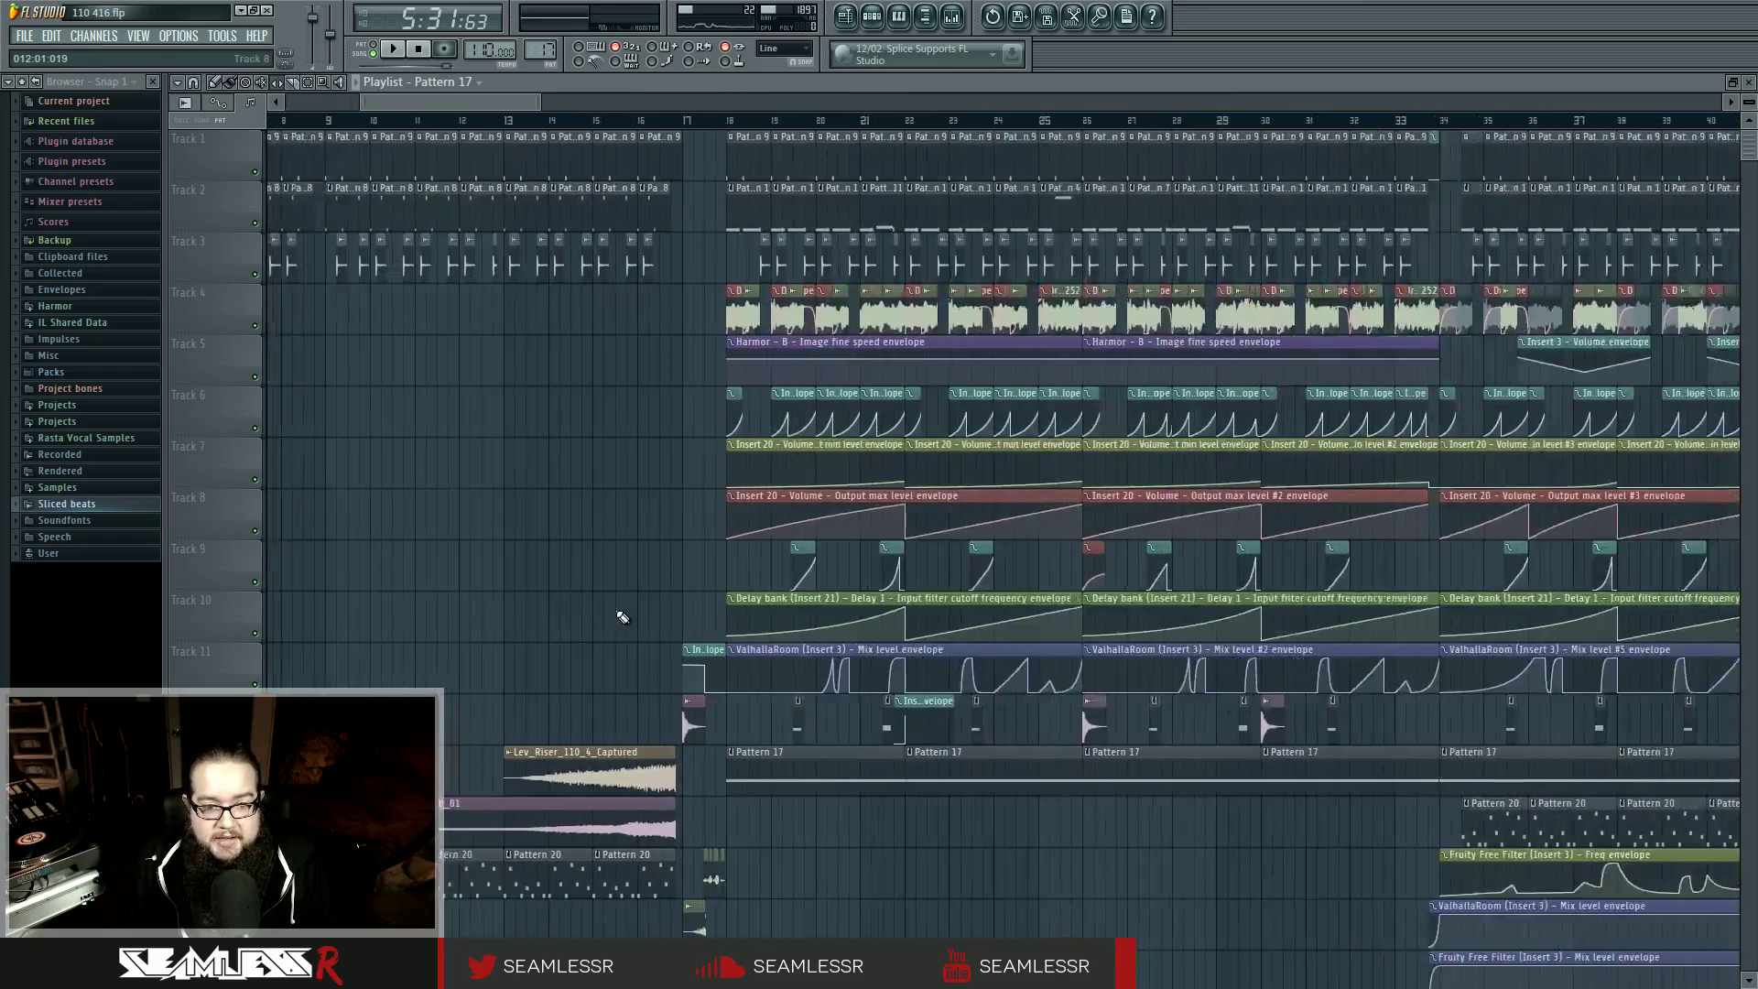
pyautogui.scroll(3, 1063, 472)
pyautogui.moveTo(621, 401); pyautogui.dragTo(954, 411)
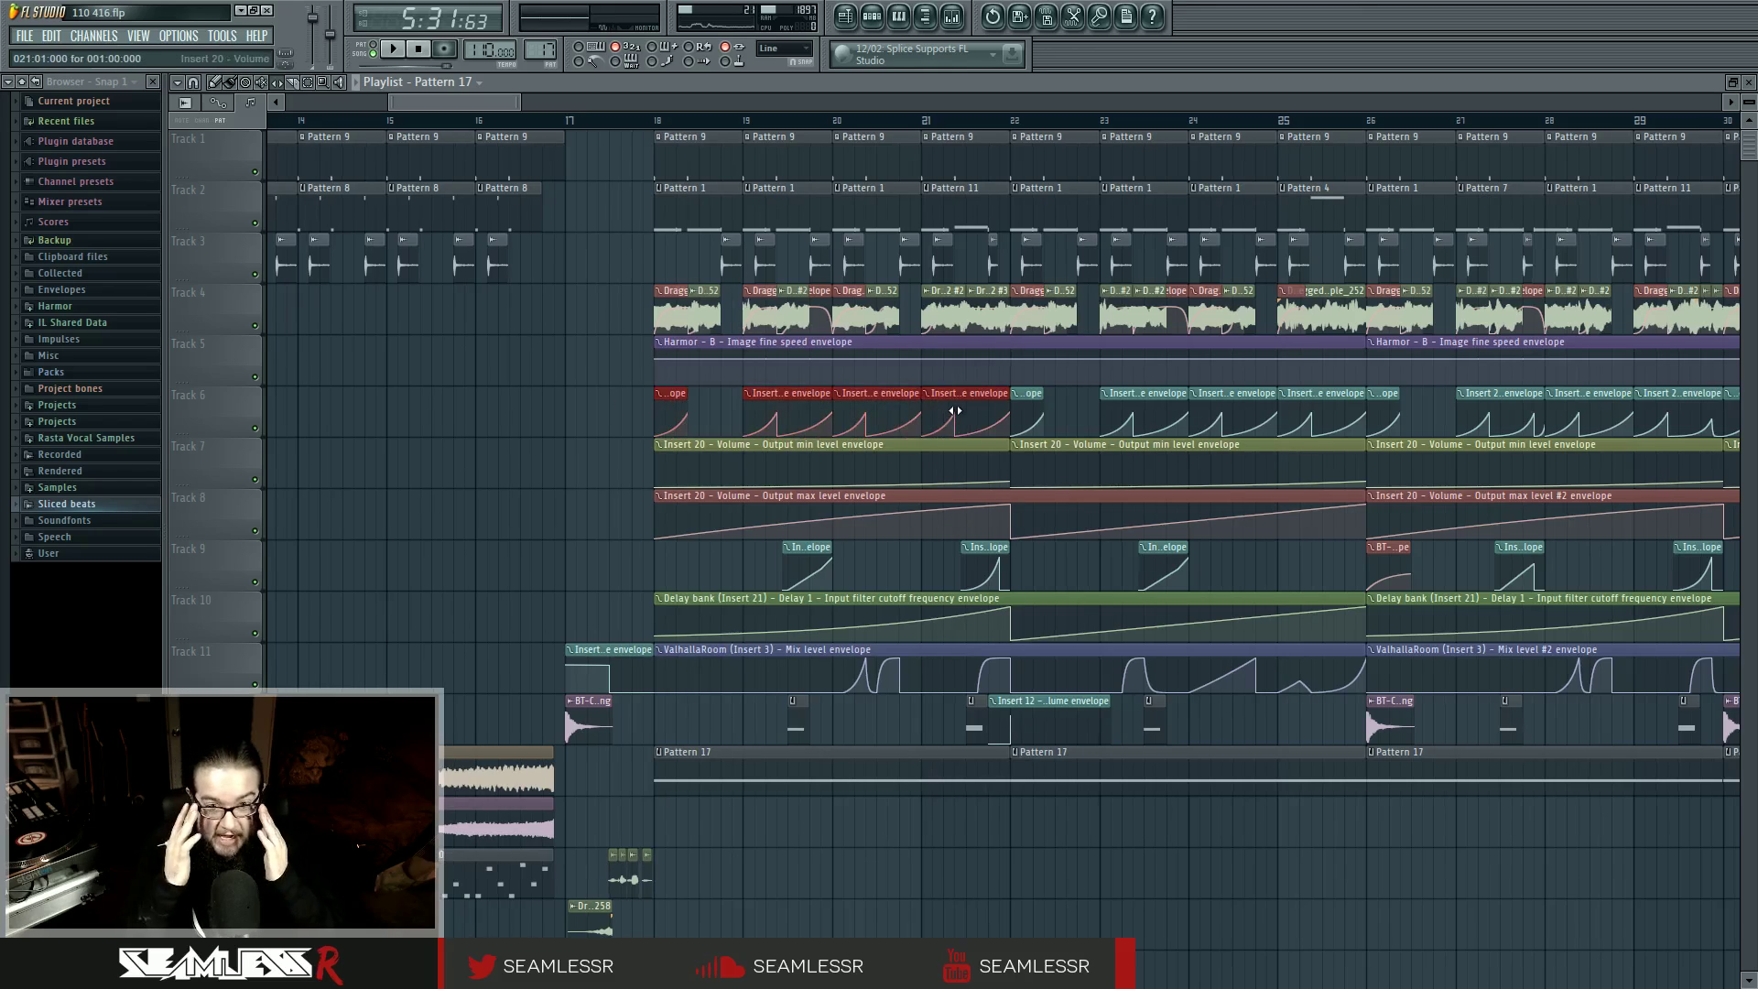
pyautogui.click(553, 420)
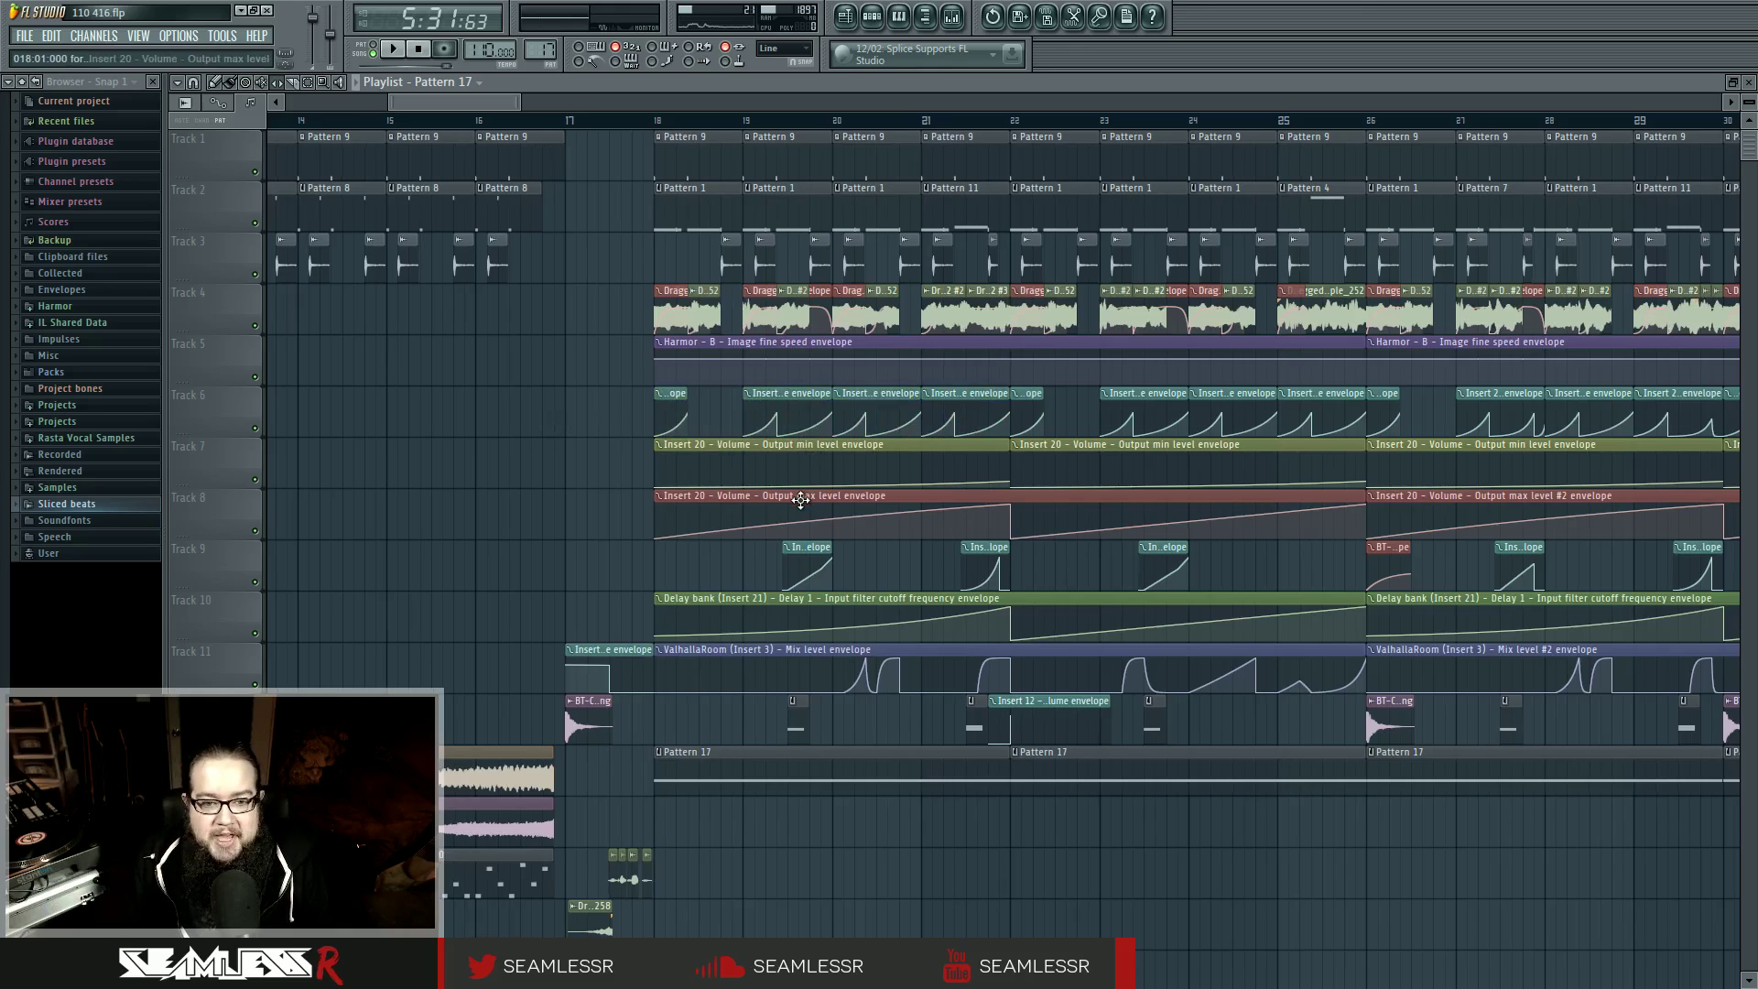
pyautogui.click(862, 446)
pyautogui.click(871, 510)
pyautogui.click(601, 499)
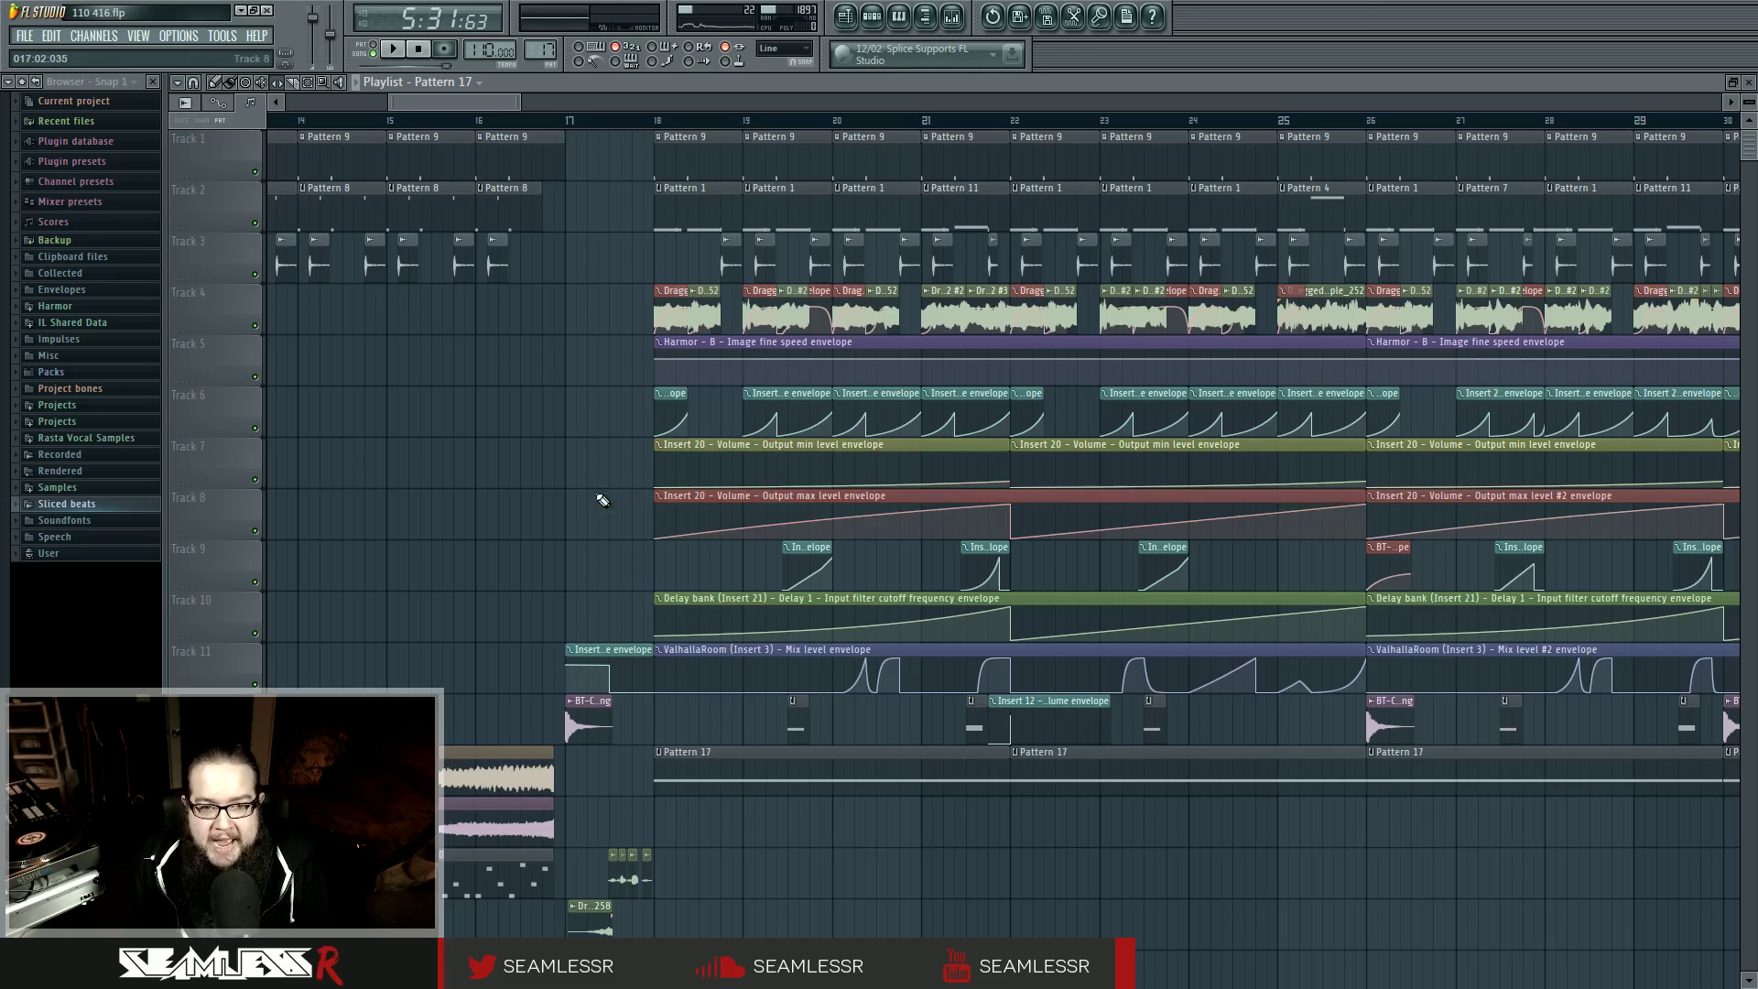
# Step: Open the Insert 20 - Volume envelope's channel settings and play the arrangement from bar 18
pyautogui.doubleClick(774, 389)
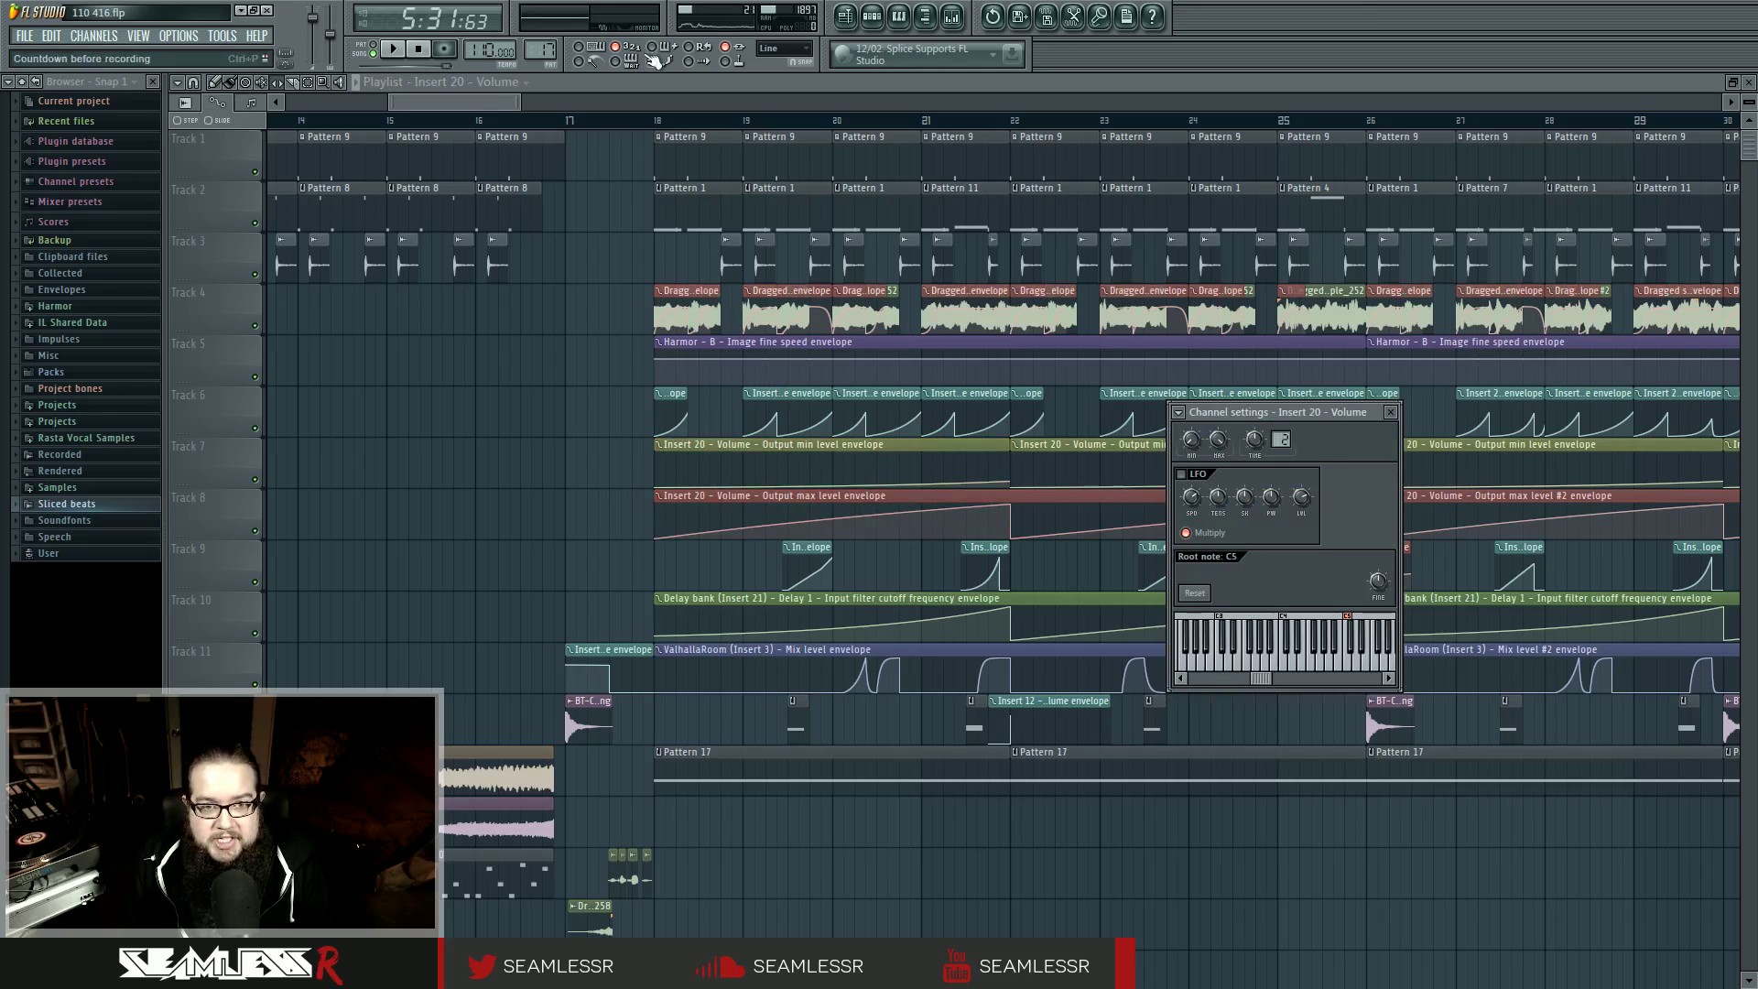
pyautogui.press('space')
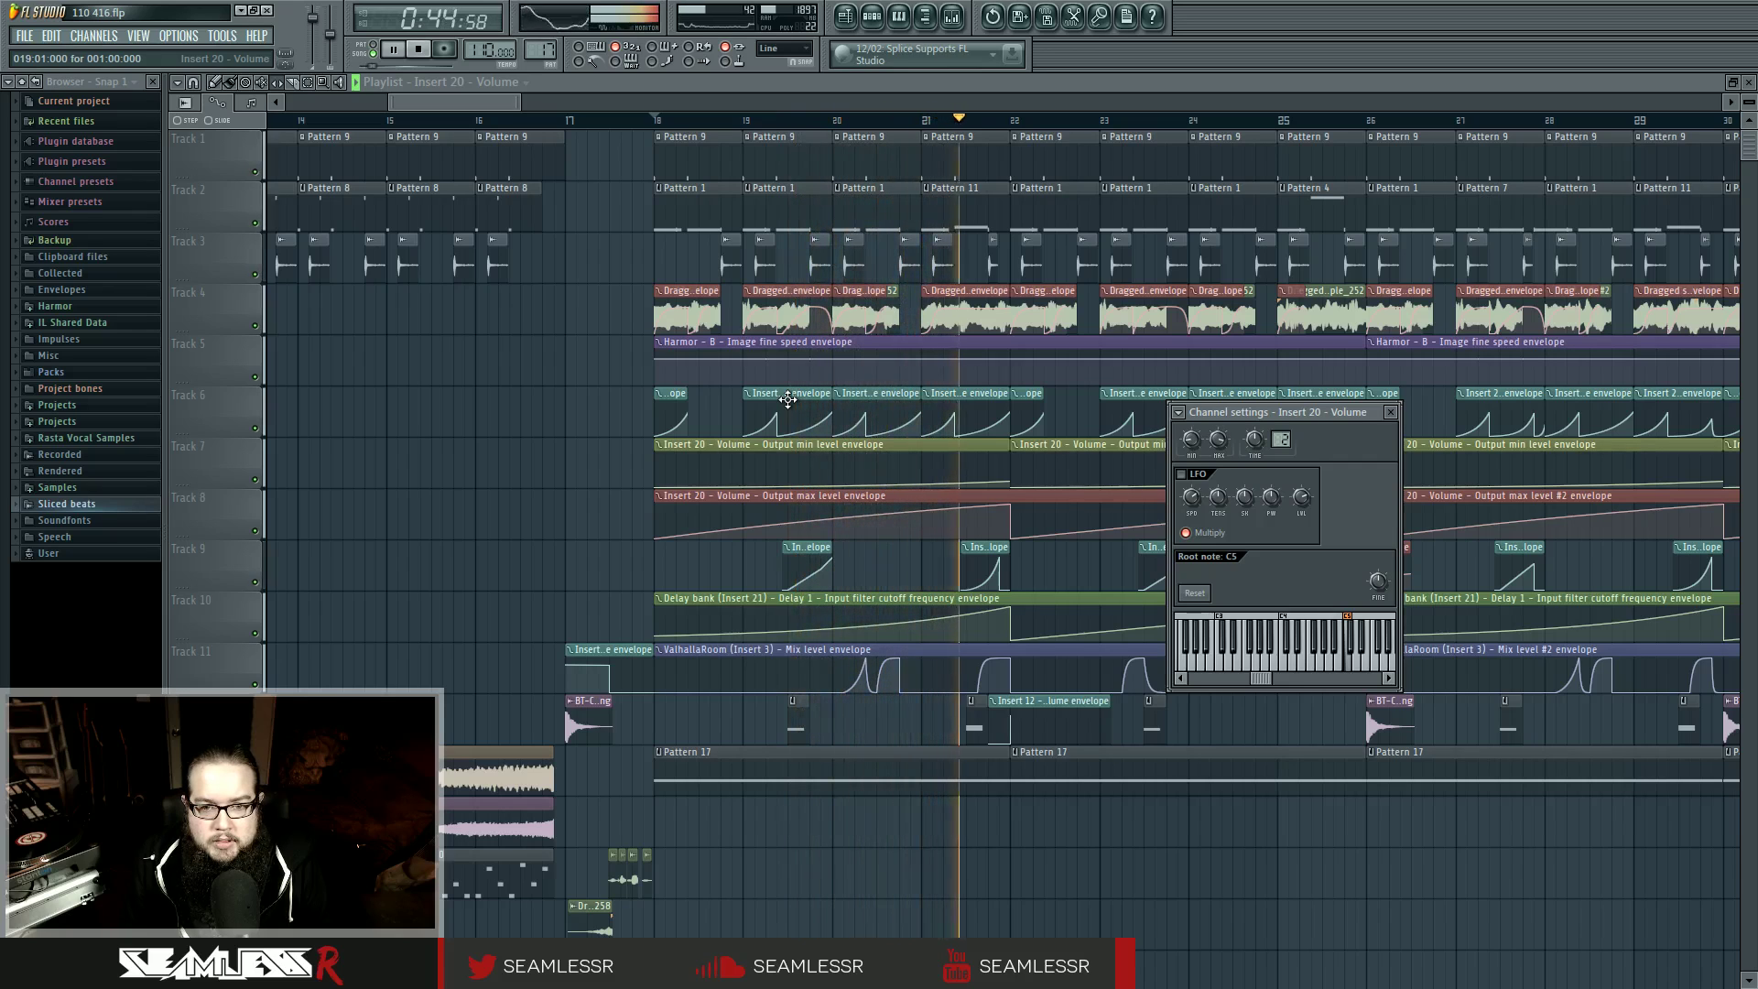
pyautogui.press('Escape')
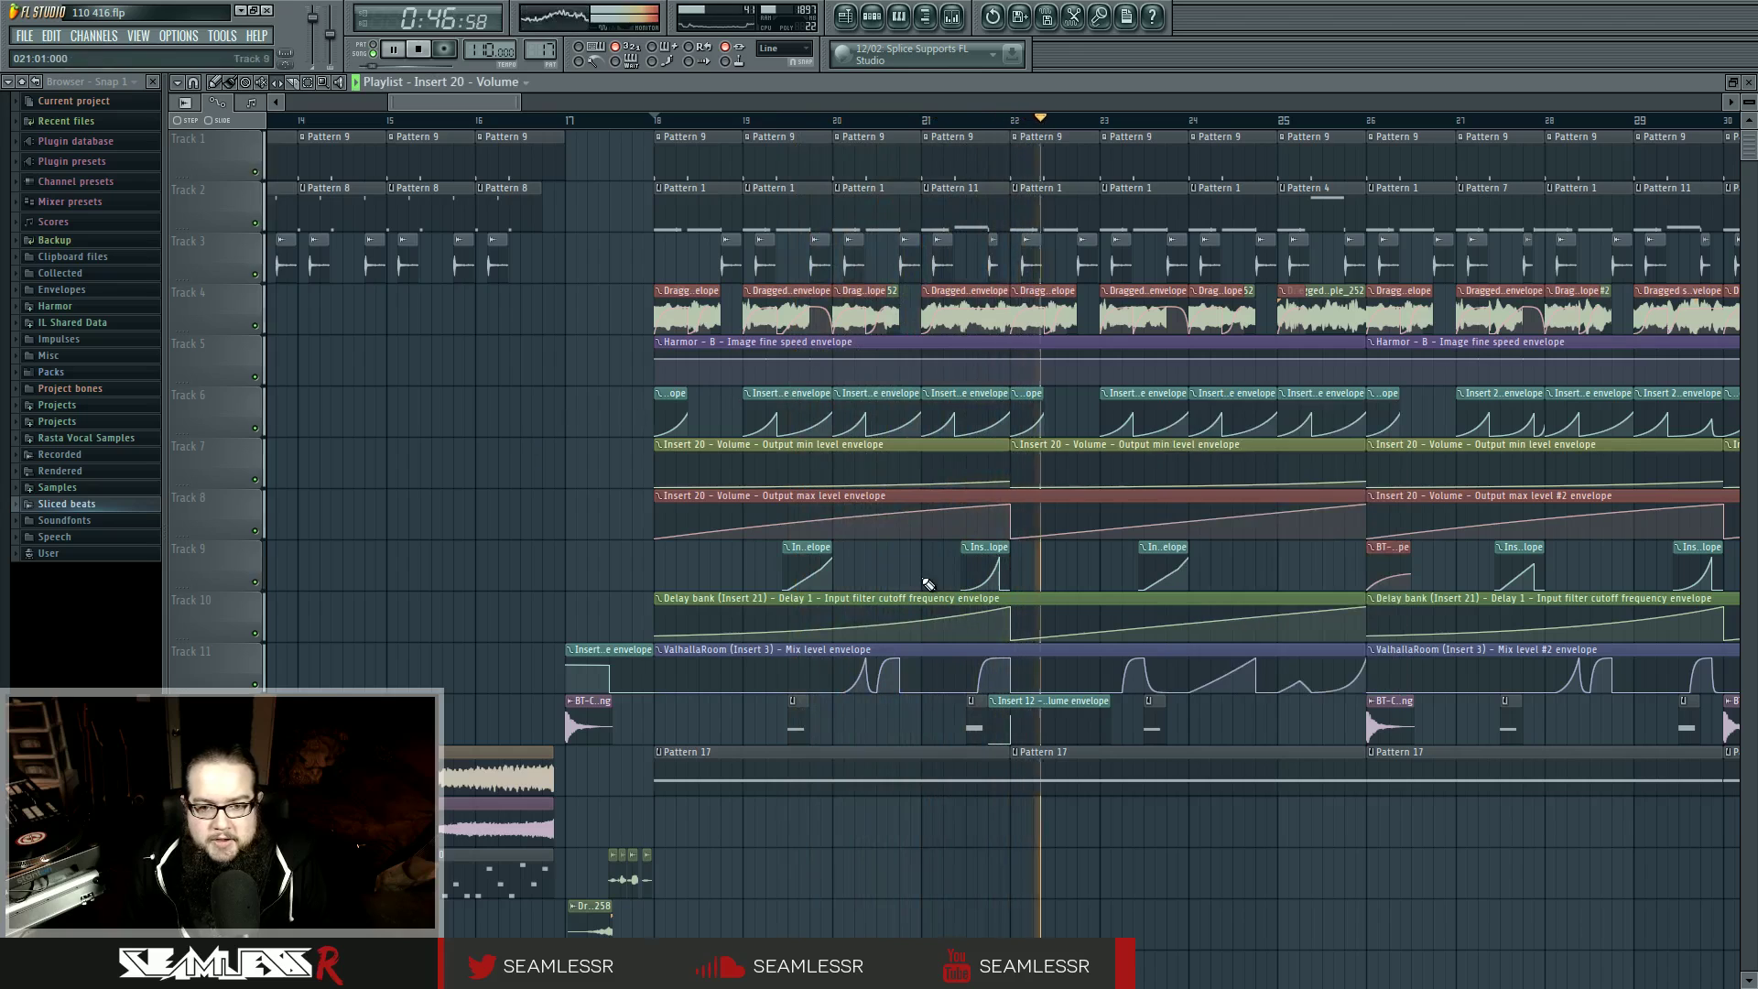
pyautogui.press('space')
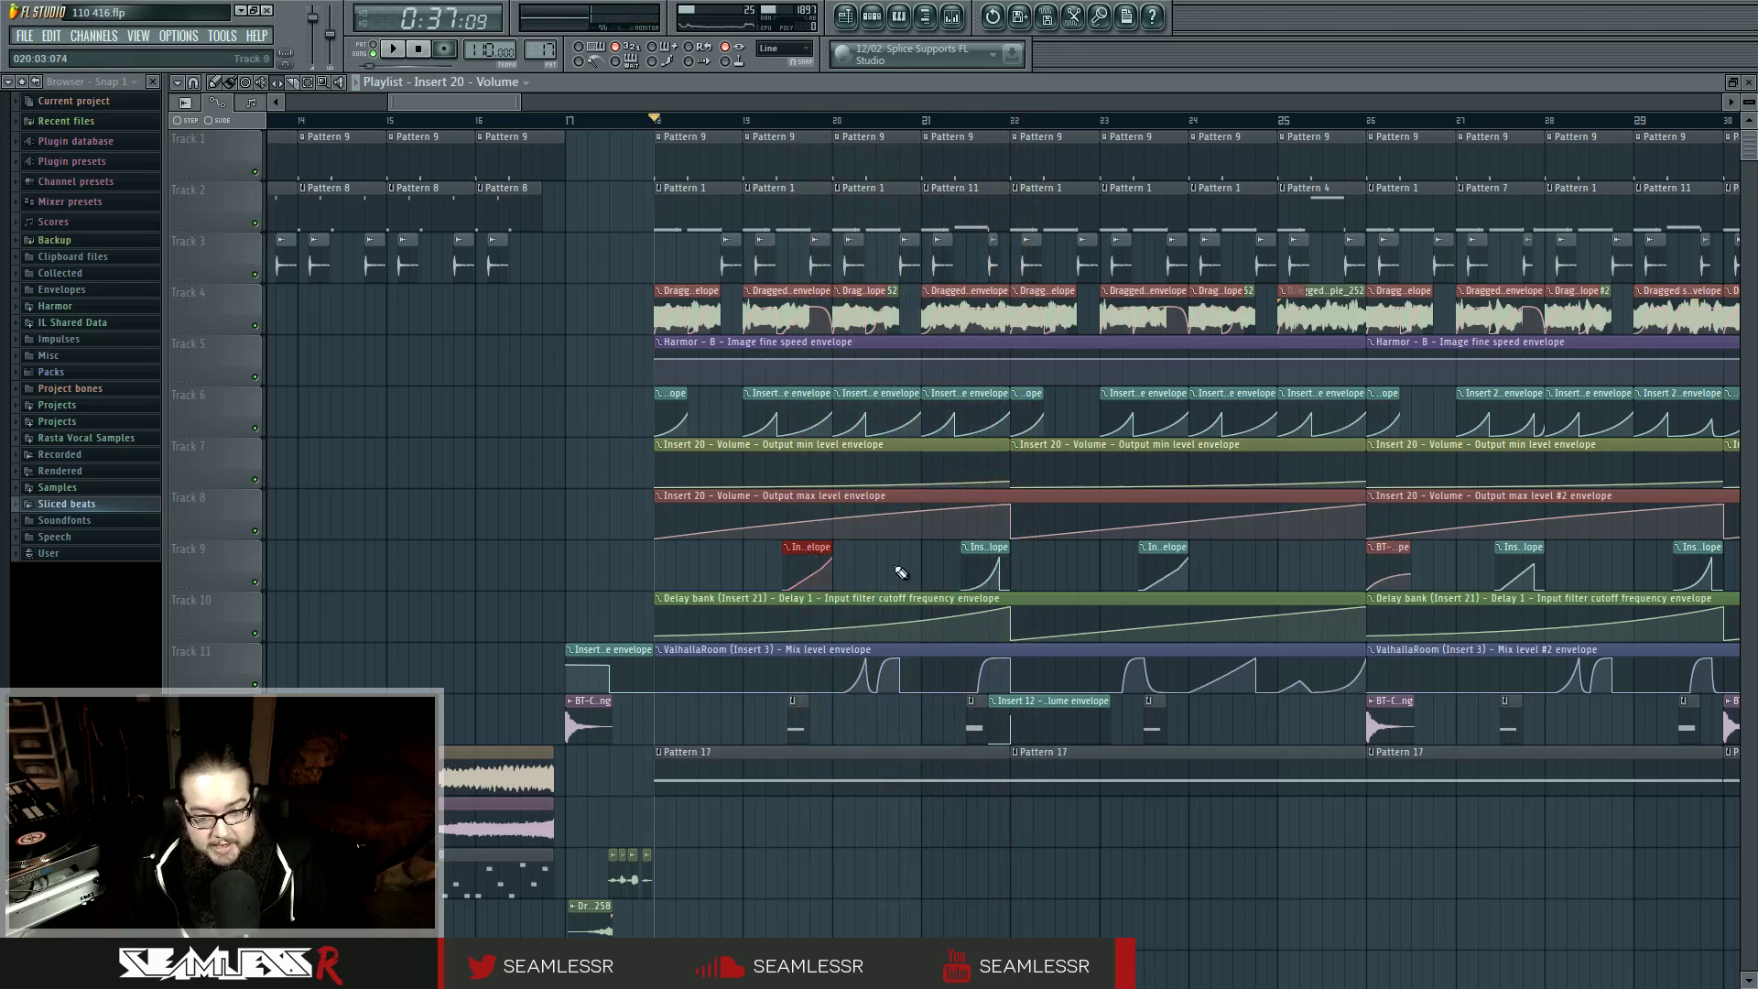
# Step: Clear the Track 9 clip selection and play the arrangement from the middle of bar 19
pyautogui.keyDown('ctrl'); pyautogui.click(902, 572); pyautogui.keyUp('ctrl')
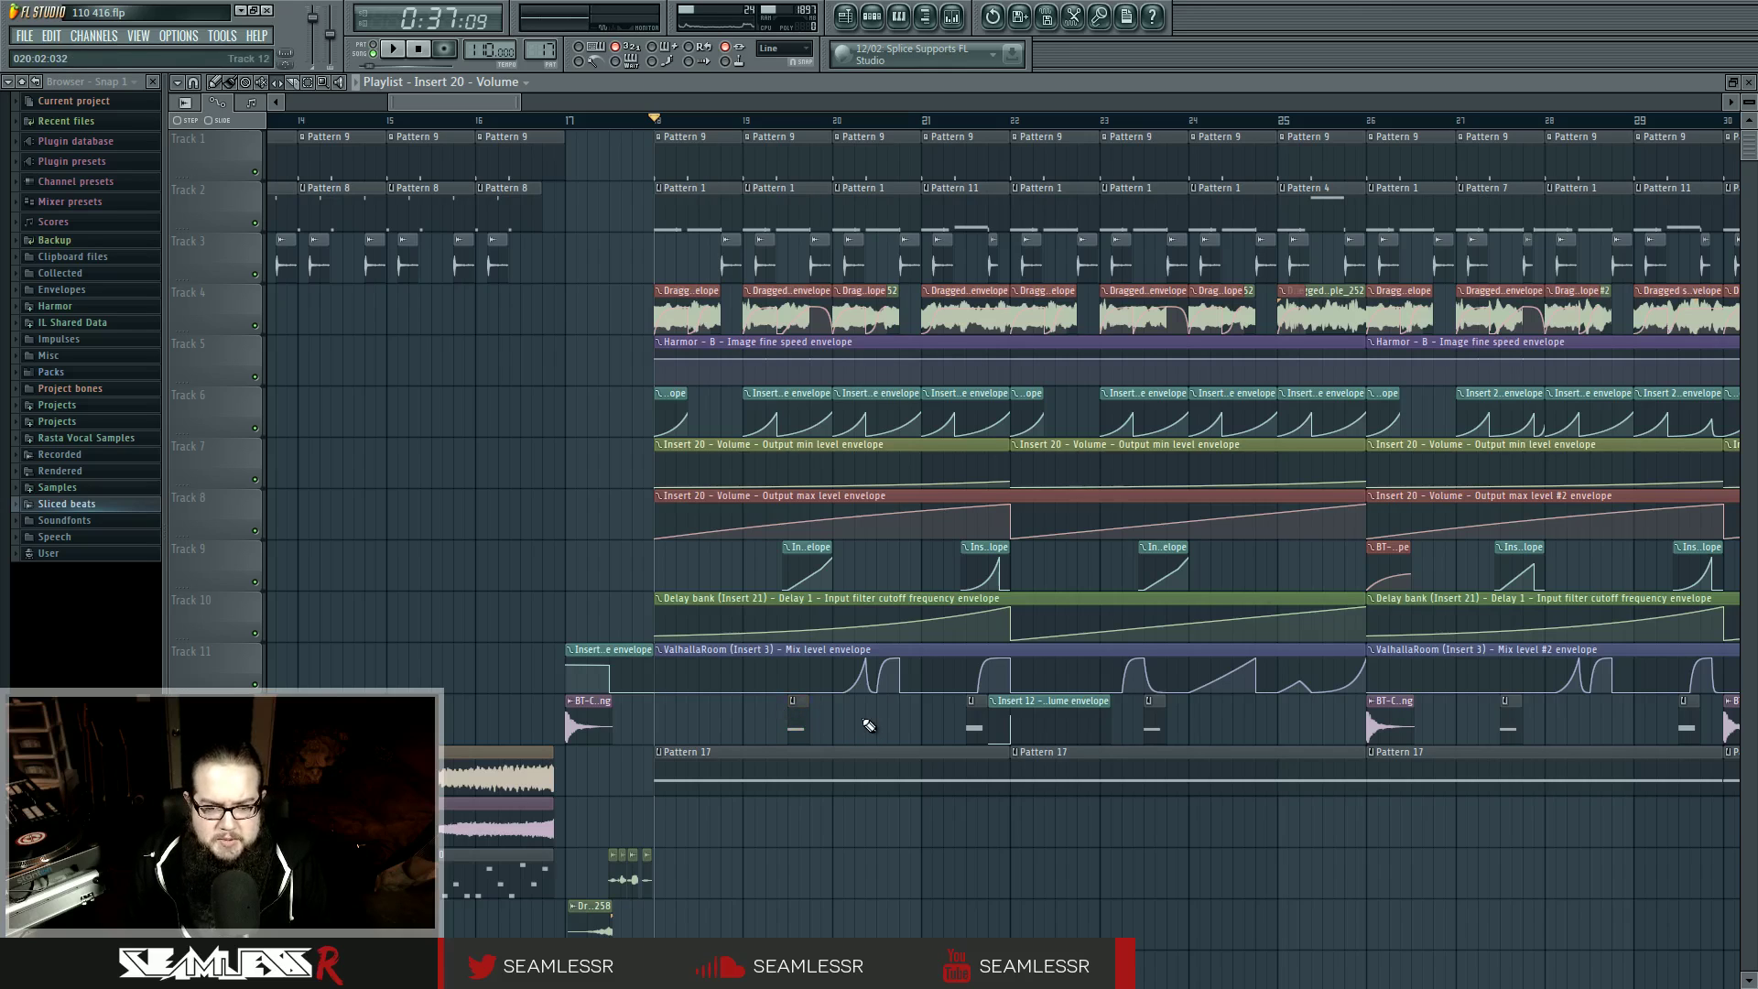
pyautogui.click(787, 120)
pyautogui.press('space')
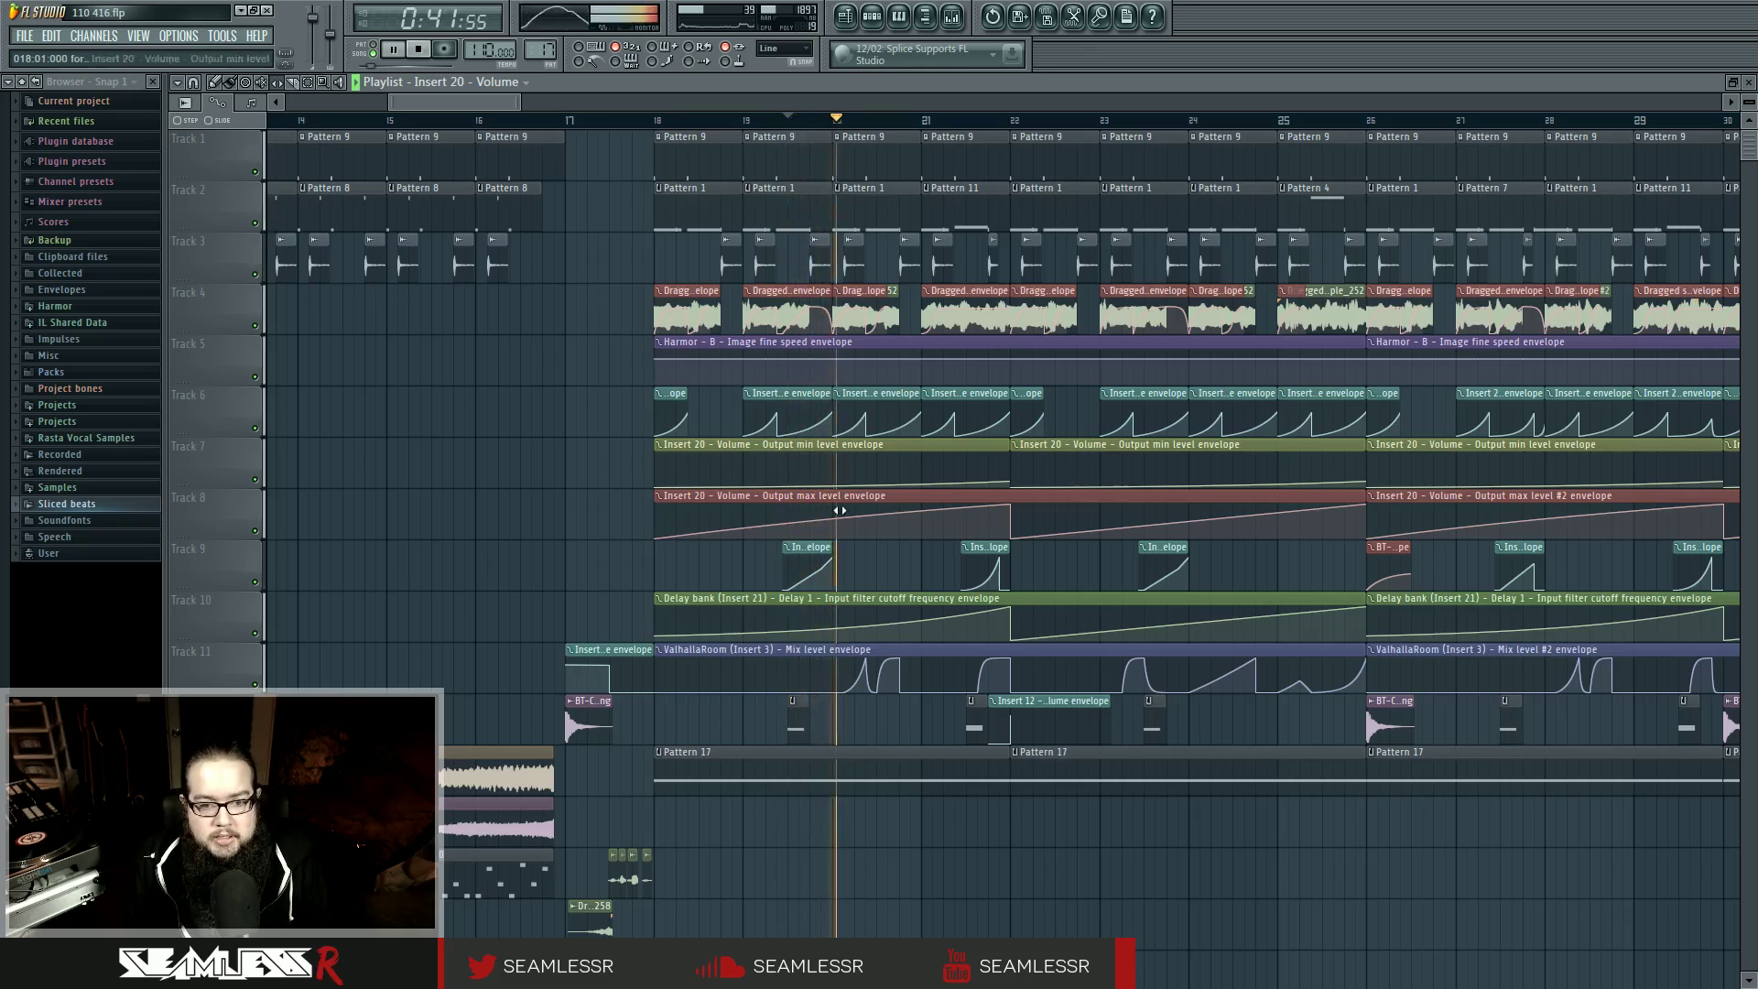
pyautogui.press('space')
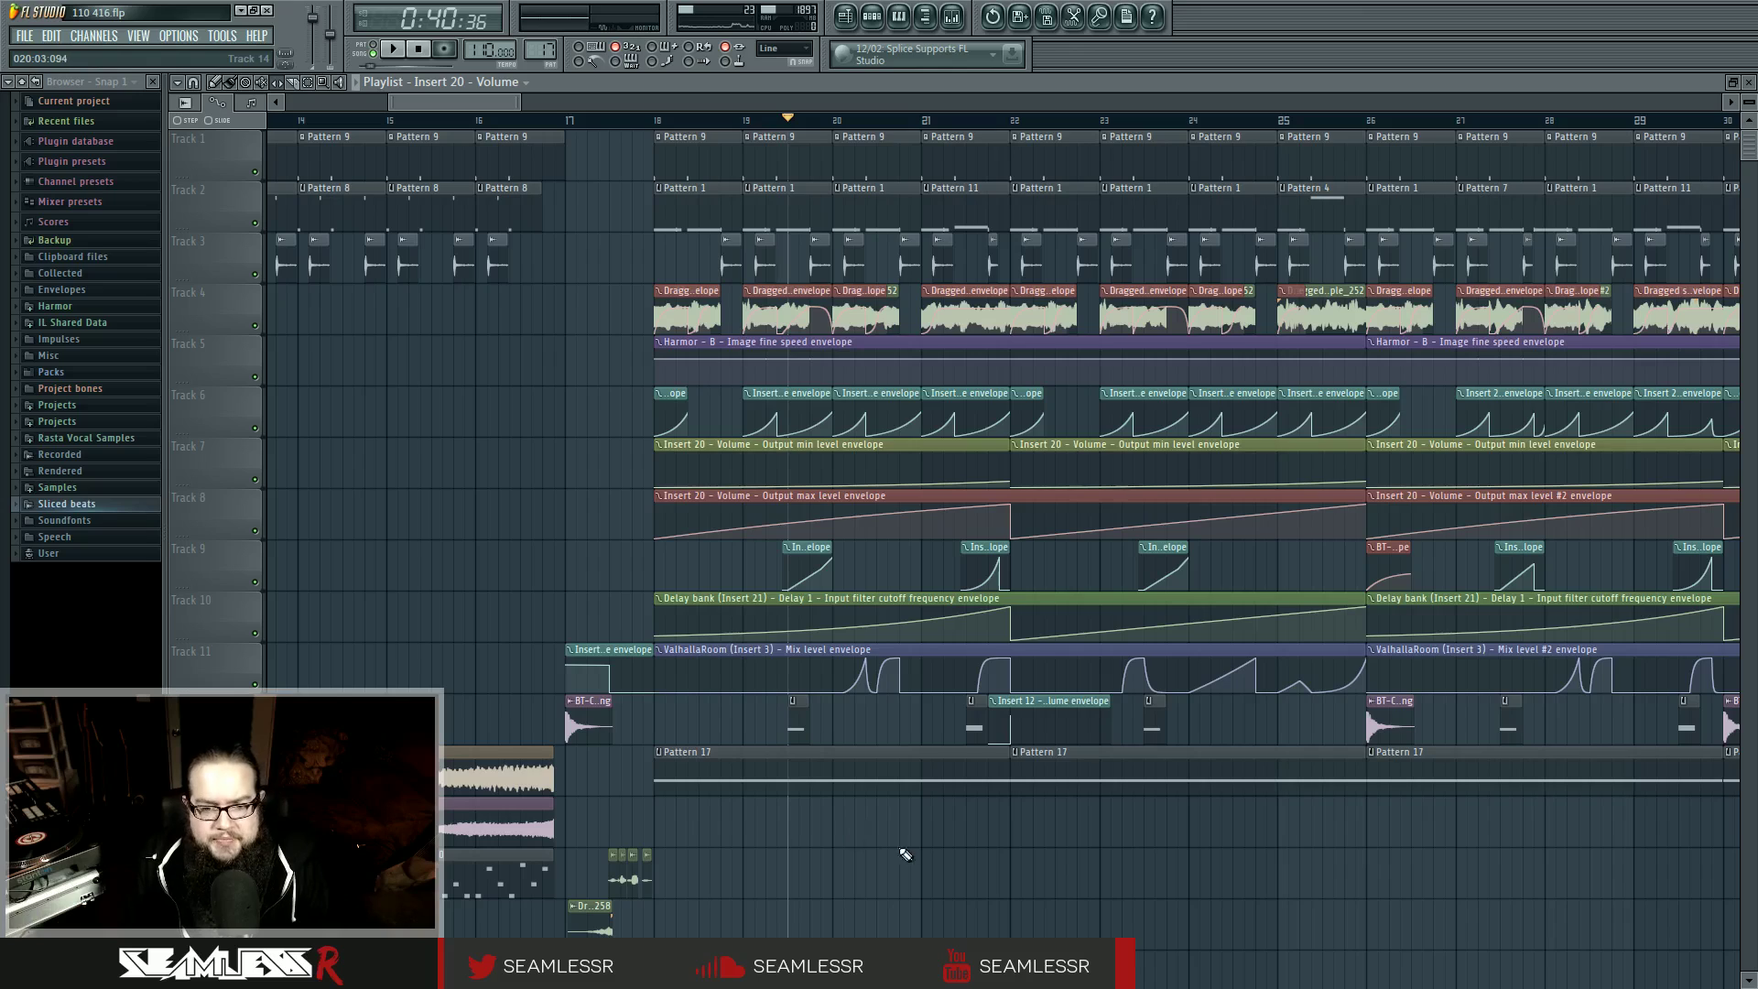
# Step: Highlight the ValhallaRoom (Insert 3) Mix level envelope on Track 11, deselect it, and replay from the middle of bar 19
pyautogui.click(874, 653)
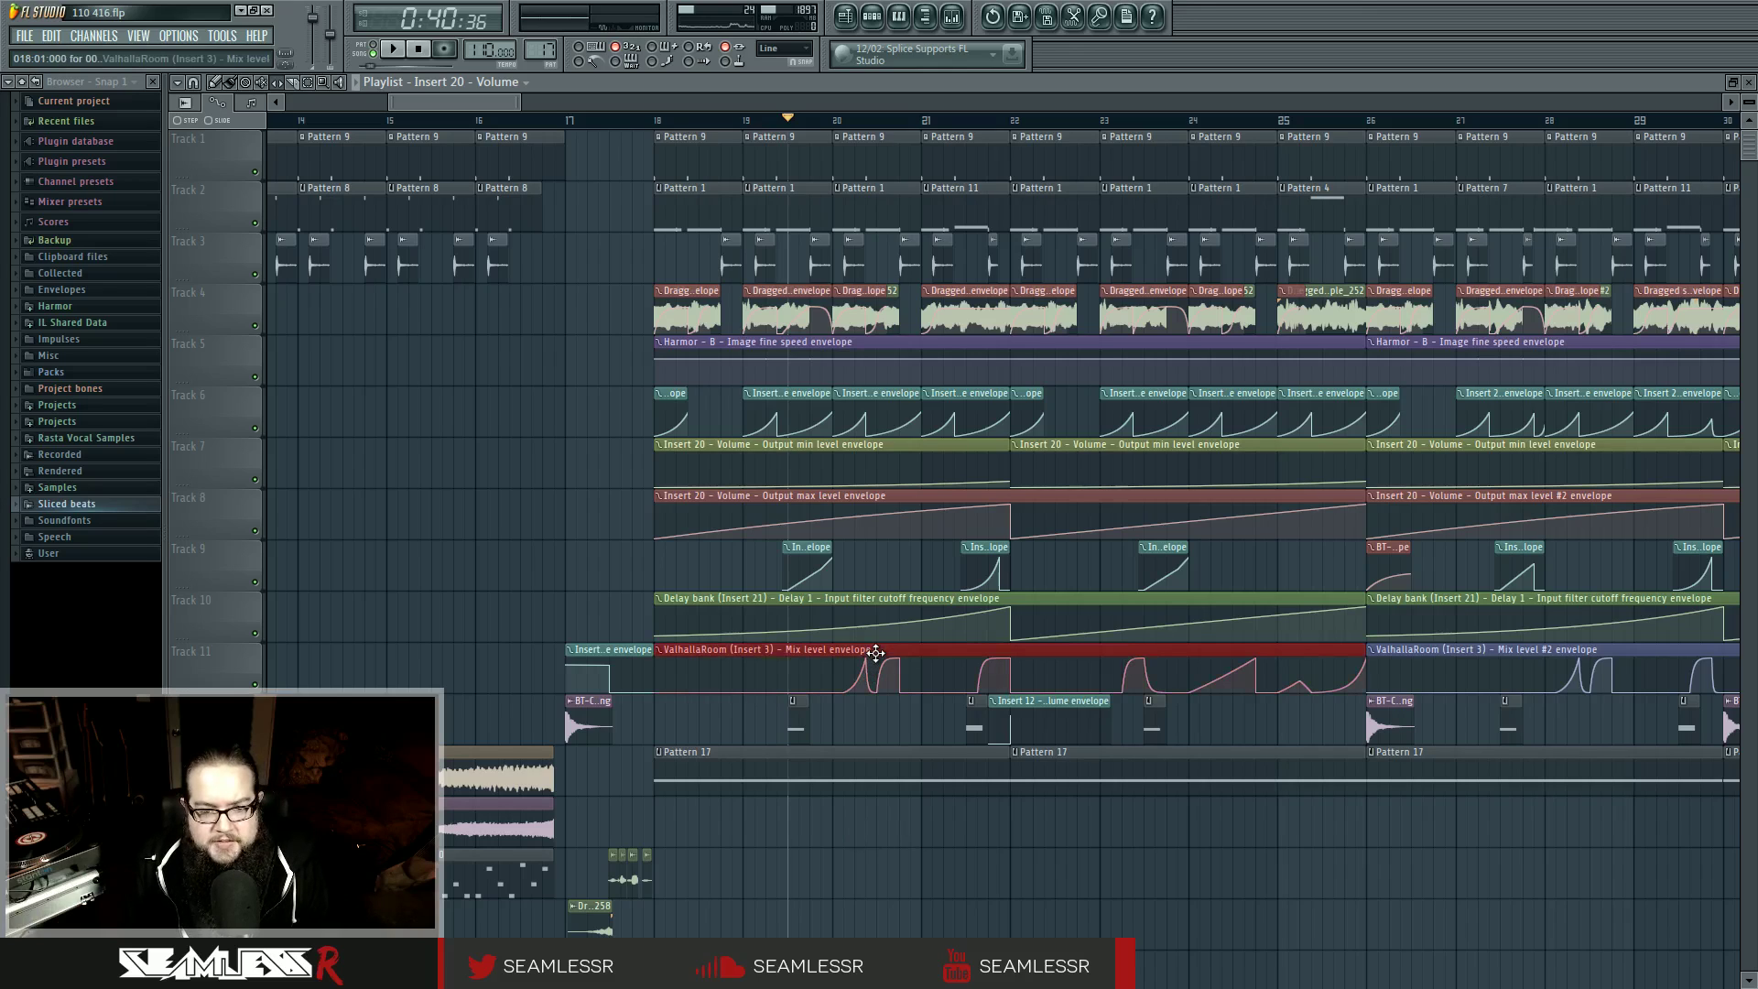
pyautogui.keyDown('ctrl'); pyautogui.click(904, 725); pyautogui.keyUp('ctrl')
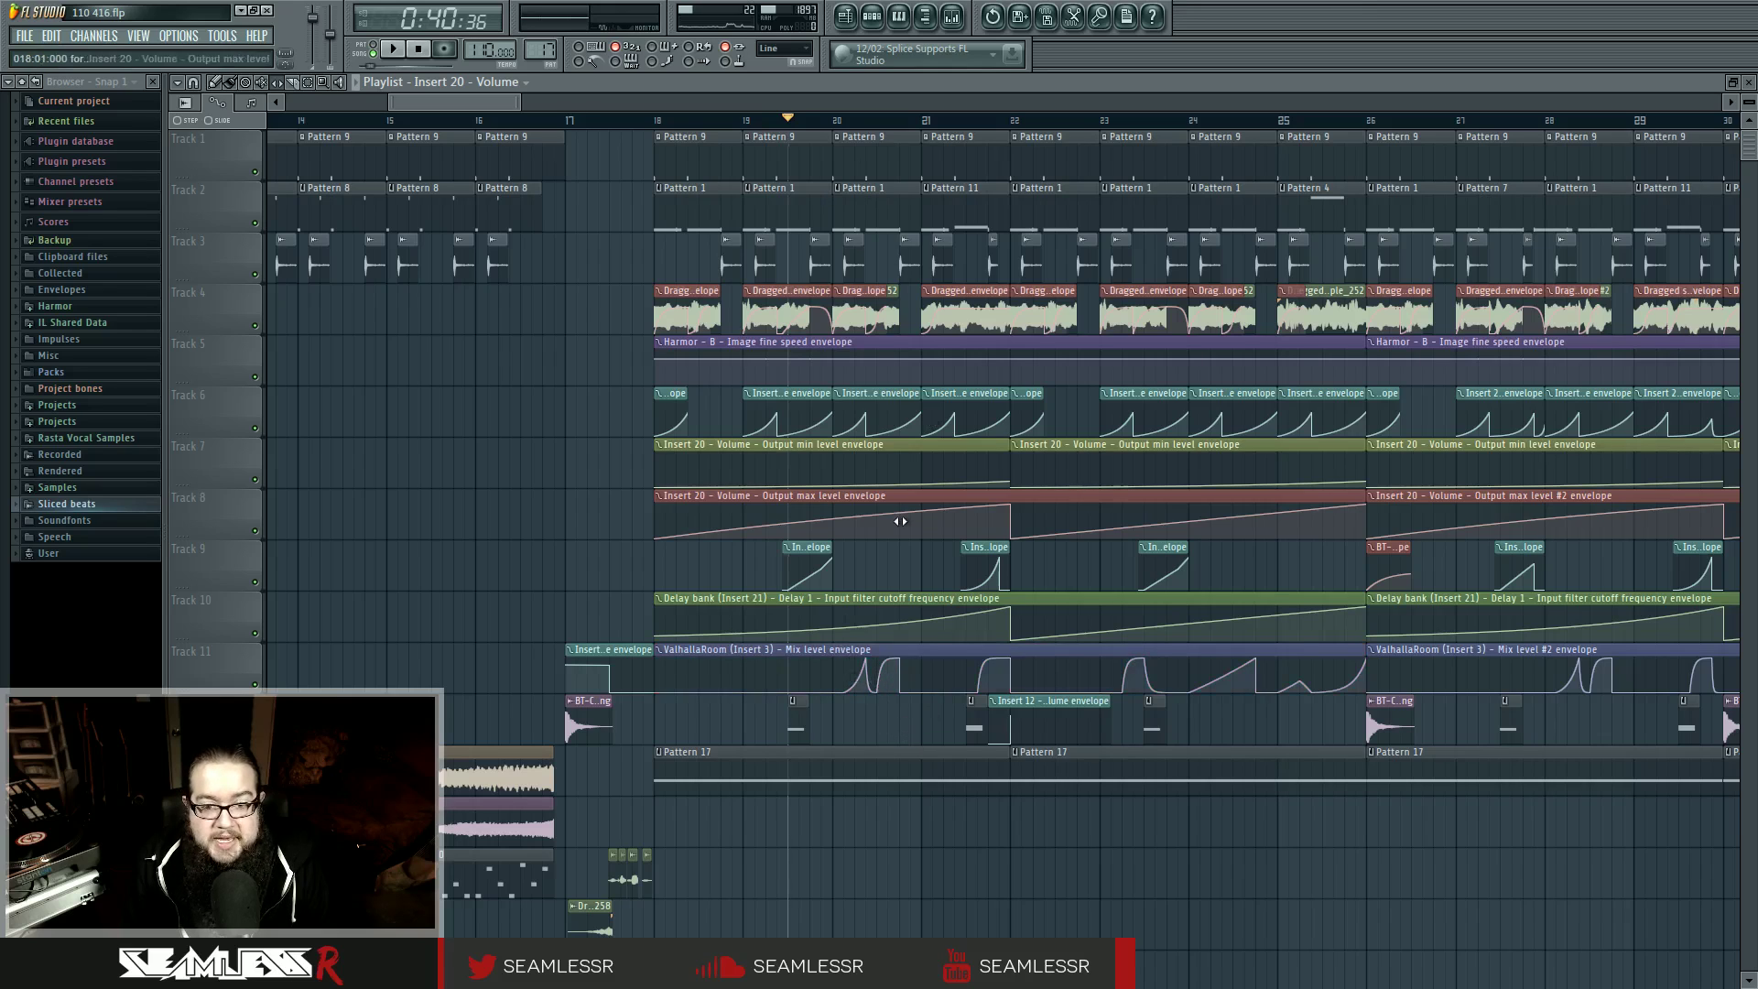
pyautogui.press('space')
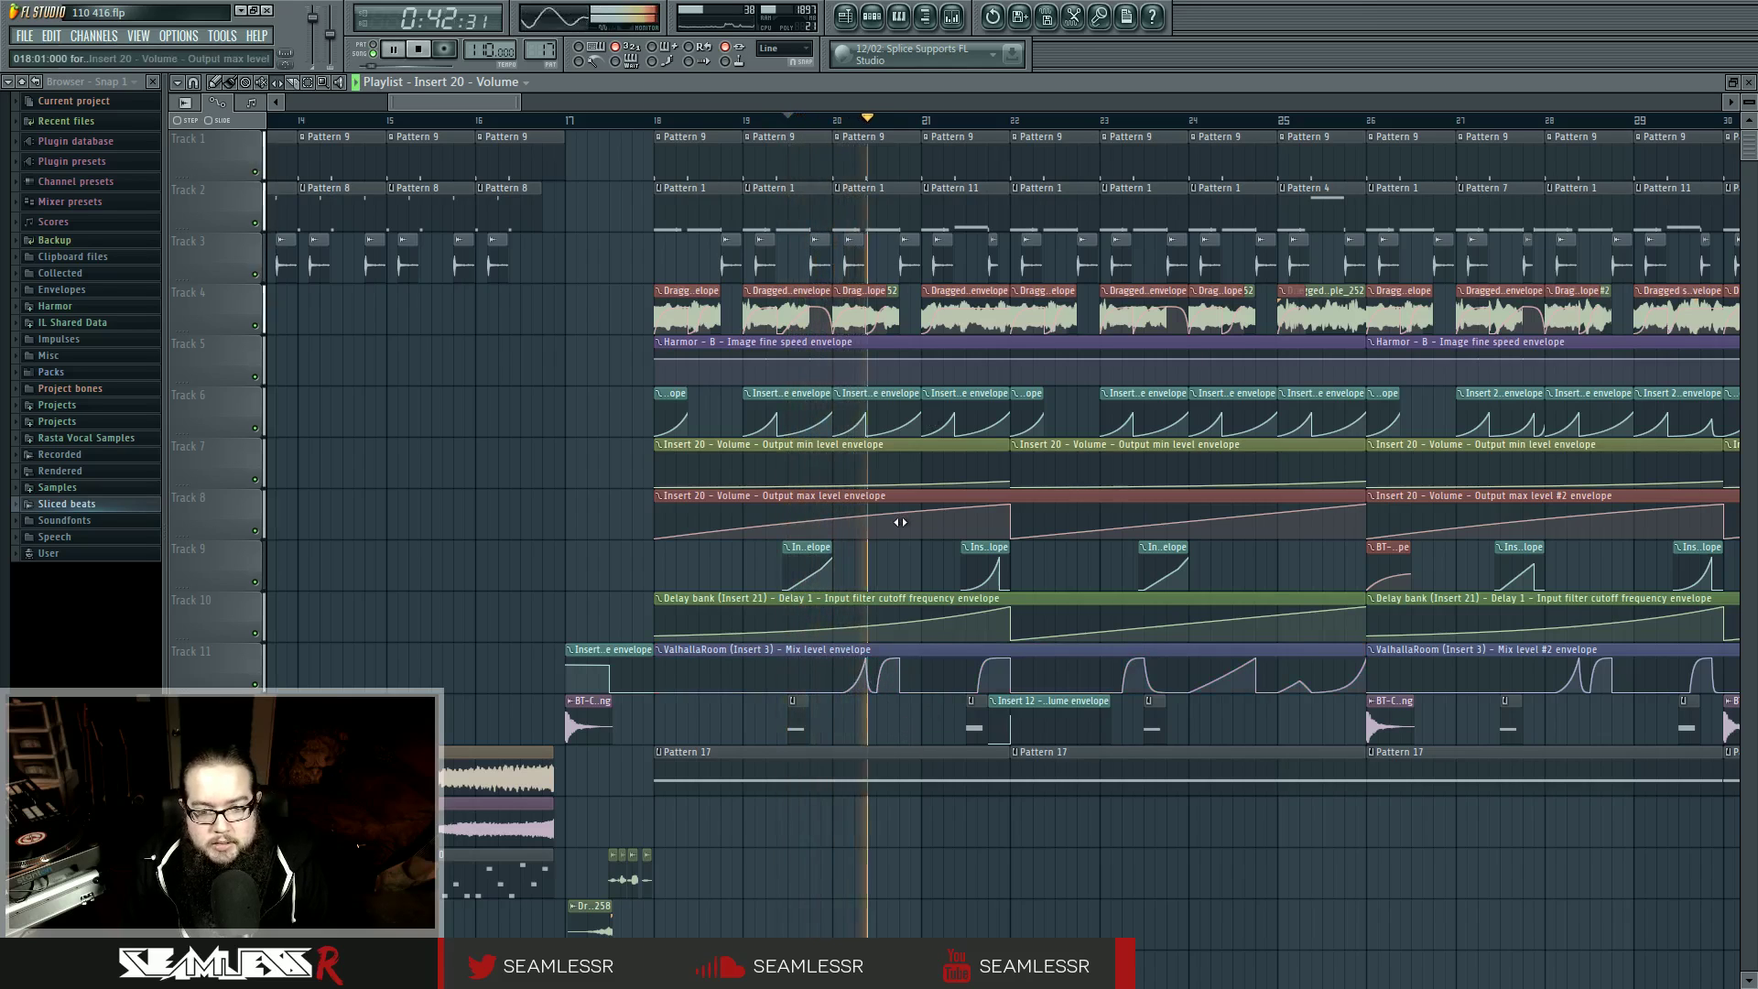
pyautogui.press('space')
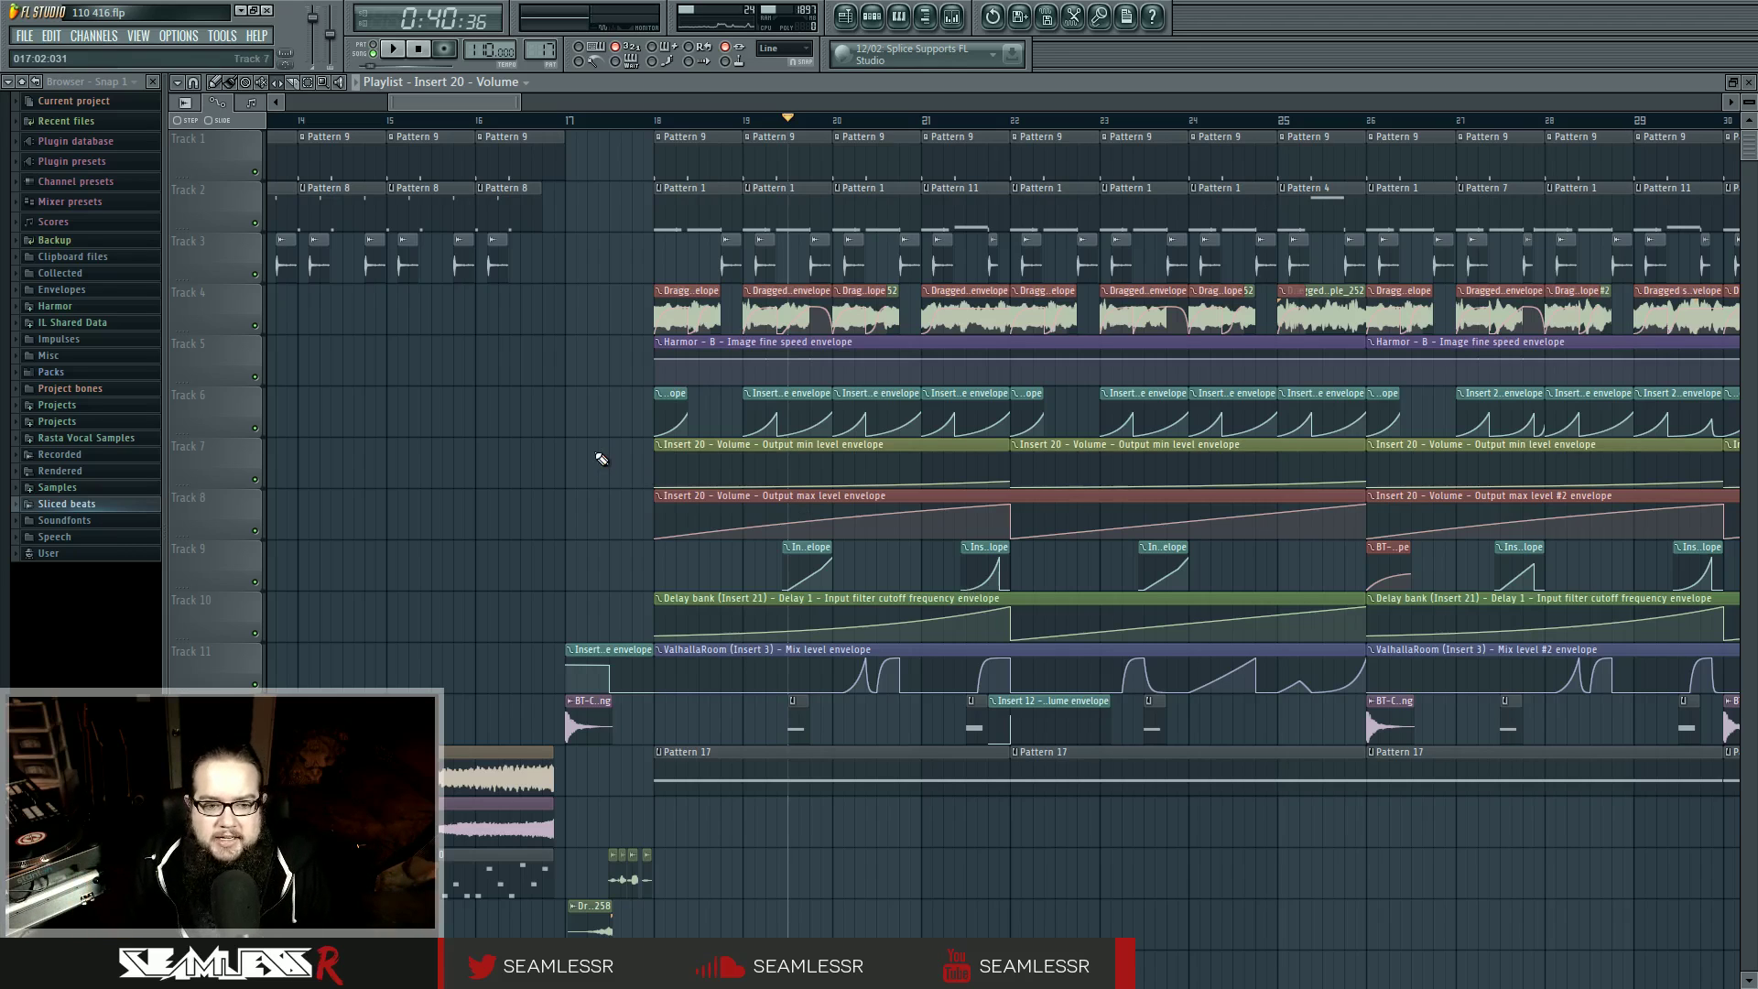
# Step: Survey the ValhallaRoom envelopes across the arrangement and select the Fruity Free Filter (Insert 3) Freq envelope at bar 34
pyautogui.scroll(-3, 602, 459)
pyautogui.scroll(-5, 602, 459)
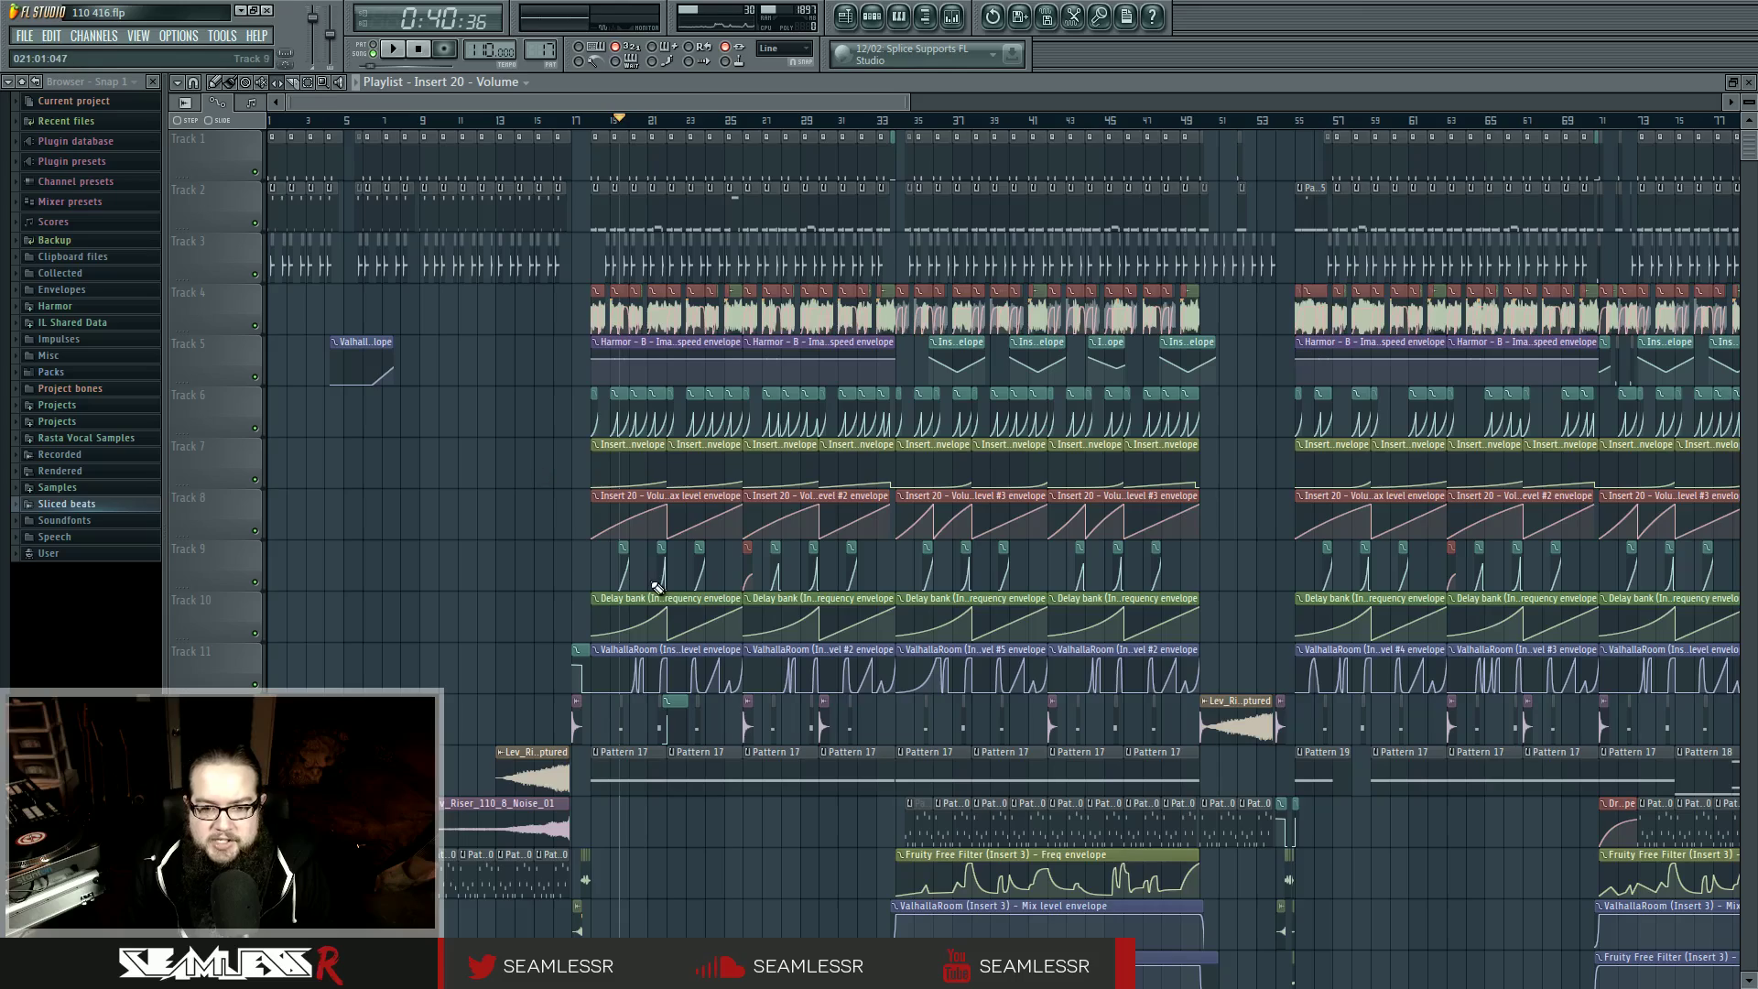
pyautogui.scroll(-1, 895, 649)
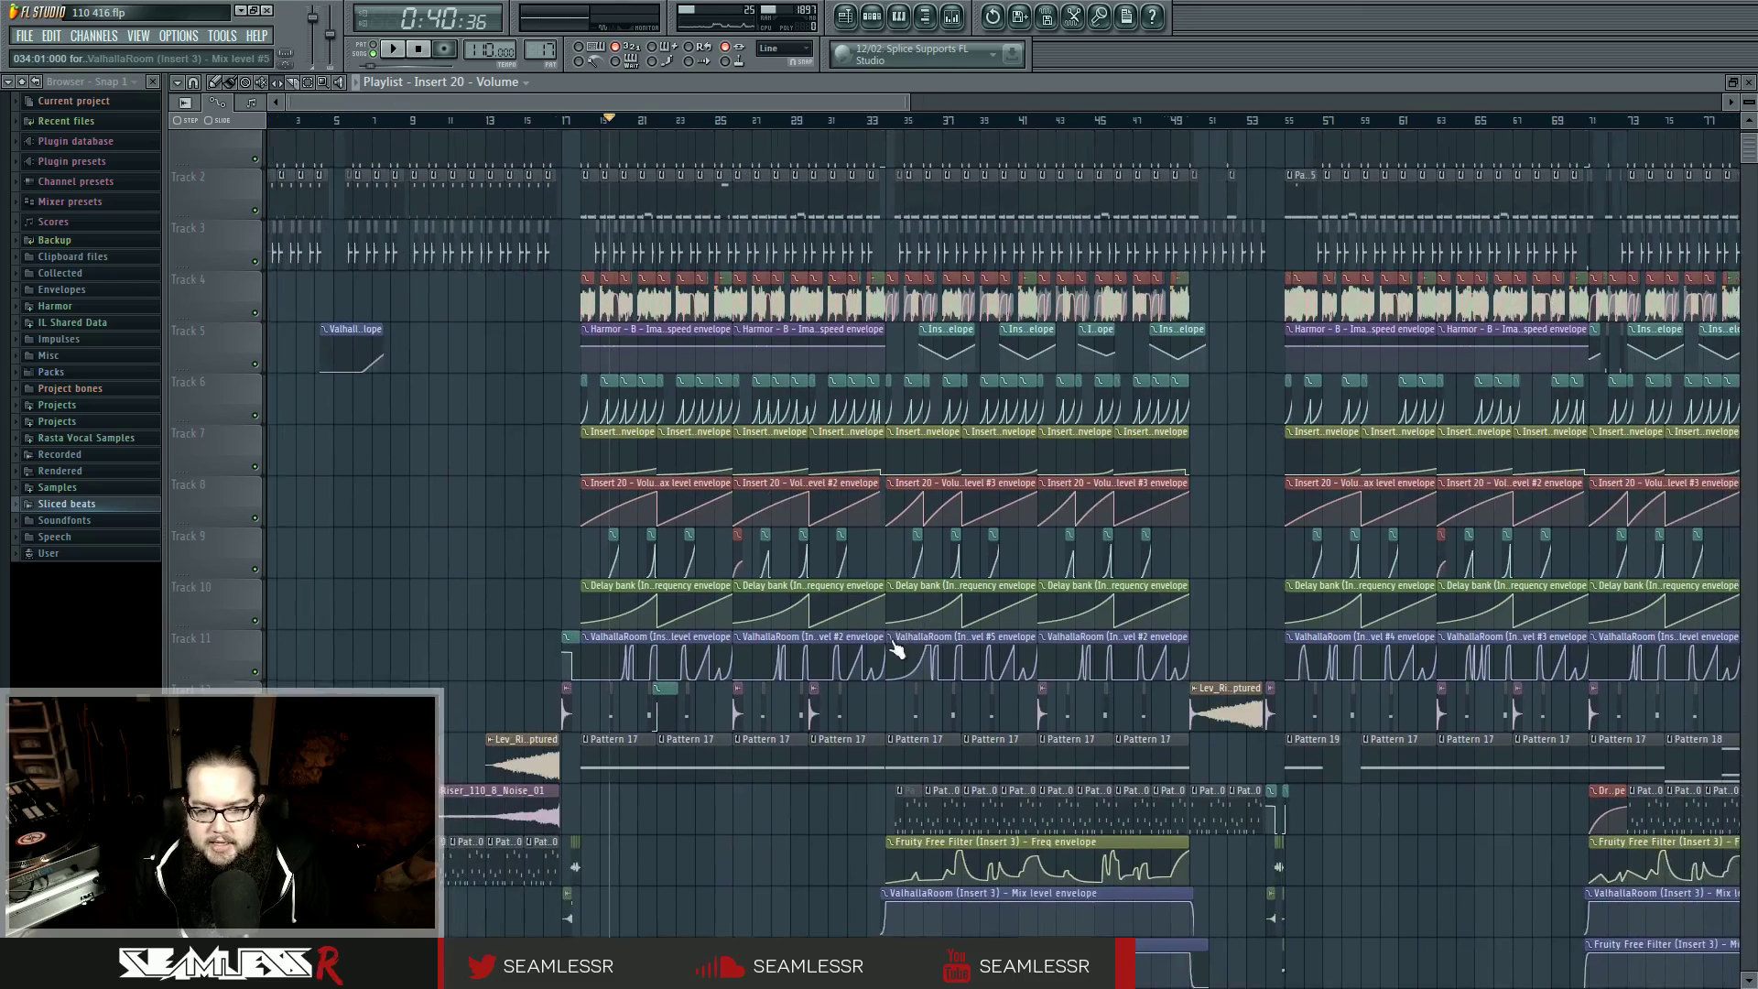
pyautogui.moveTo(895, 645); pyautogui.dragTo(1003, 641)
pyautogui.moveTo(1443, 649); pyautogui.dragTo(946, 641)
pyautogui.moveTo(569, 632); pyautogui.dragTo(848, 605)
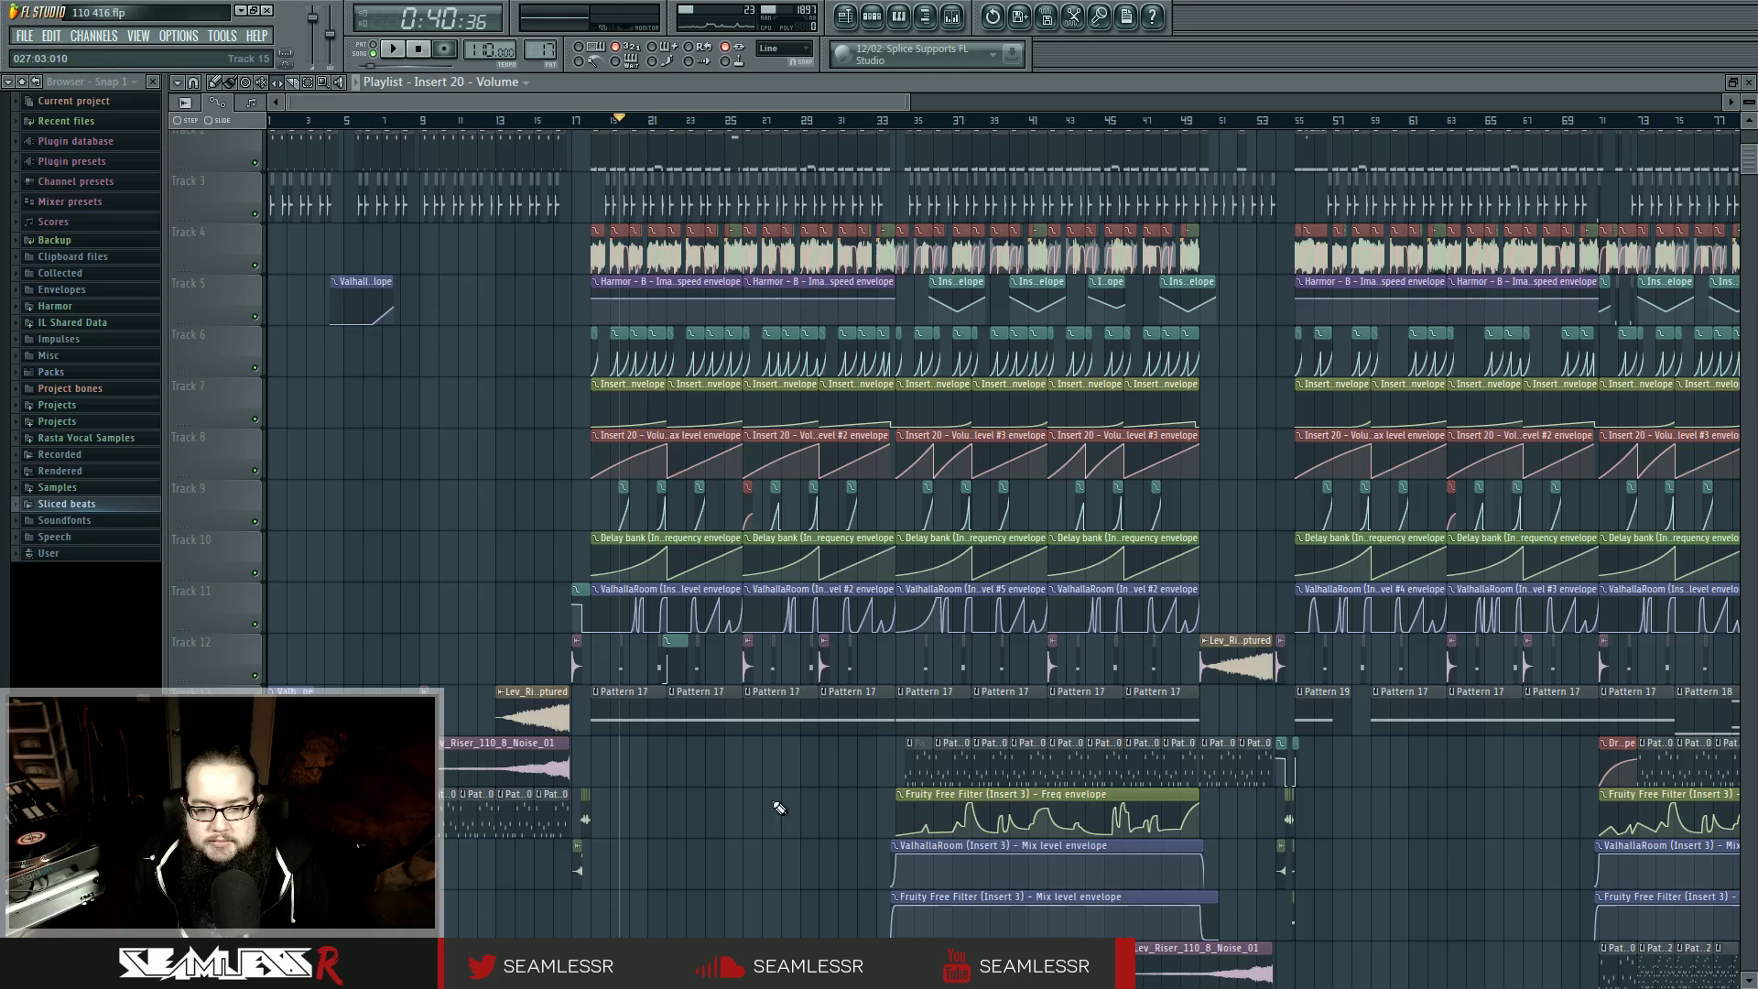
pyautogui.keyDown('ctrl'); pyautogui.click(1048, 810); pyautogui.keyUp('ctrl')
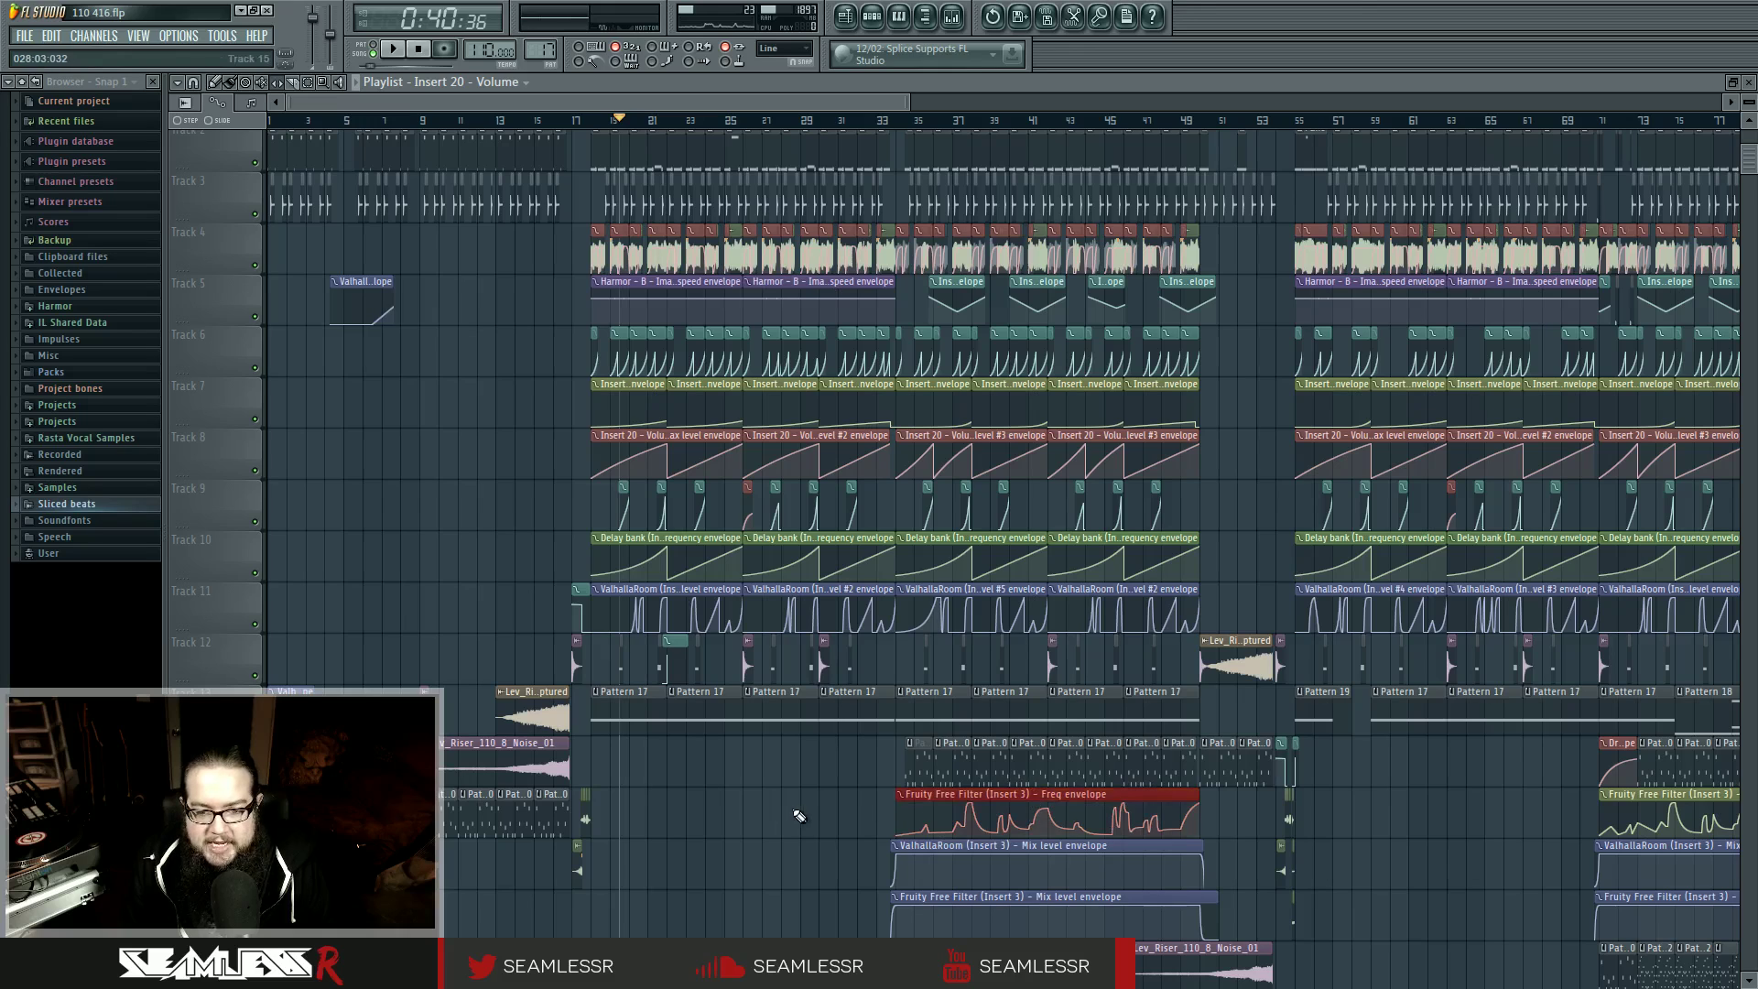
# Step: Play the arrangement from bar 34 to hear the Fruity Free Filter frequency automation
pyautogui.scroll(4, 1026, 796)
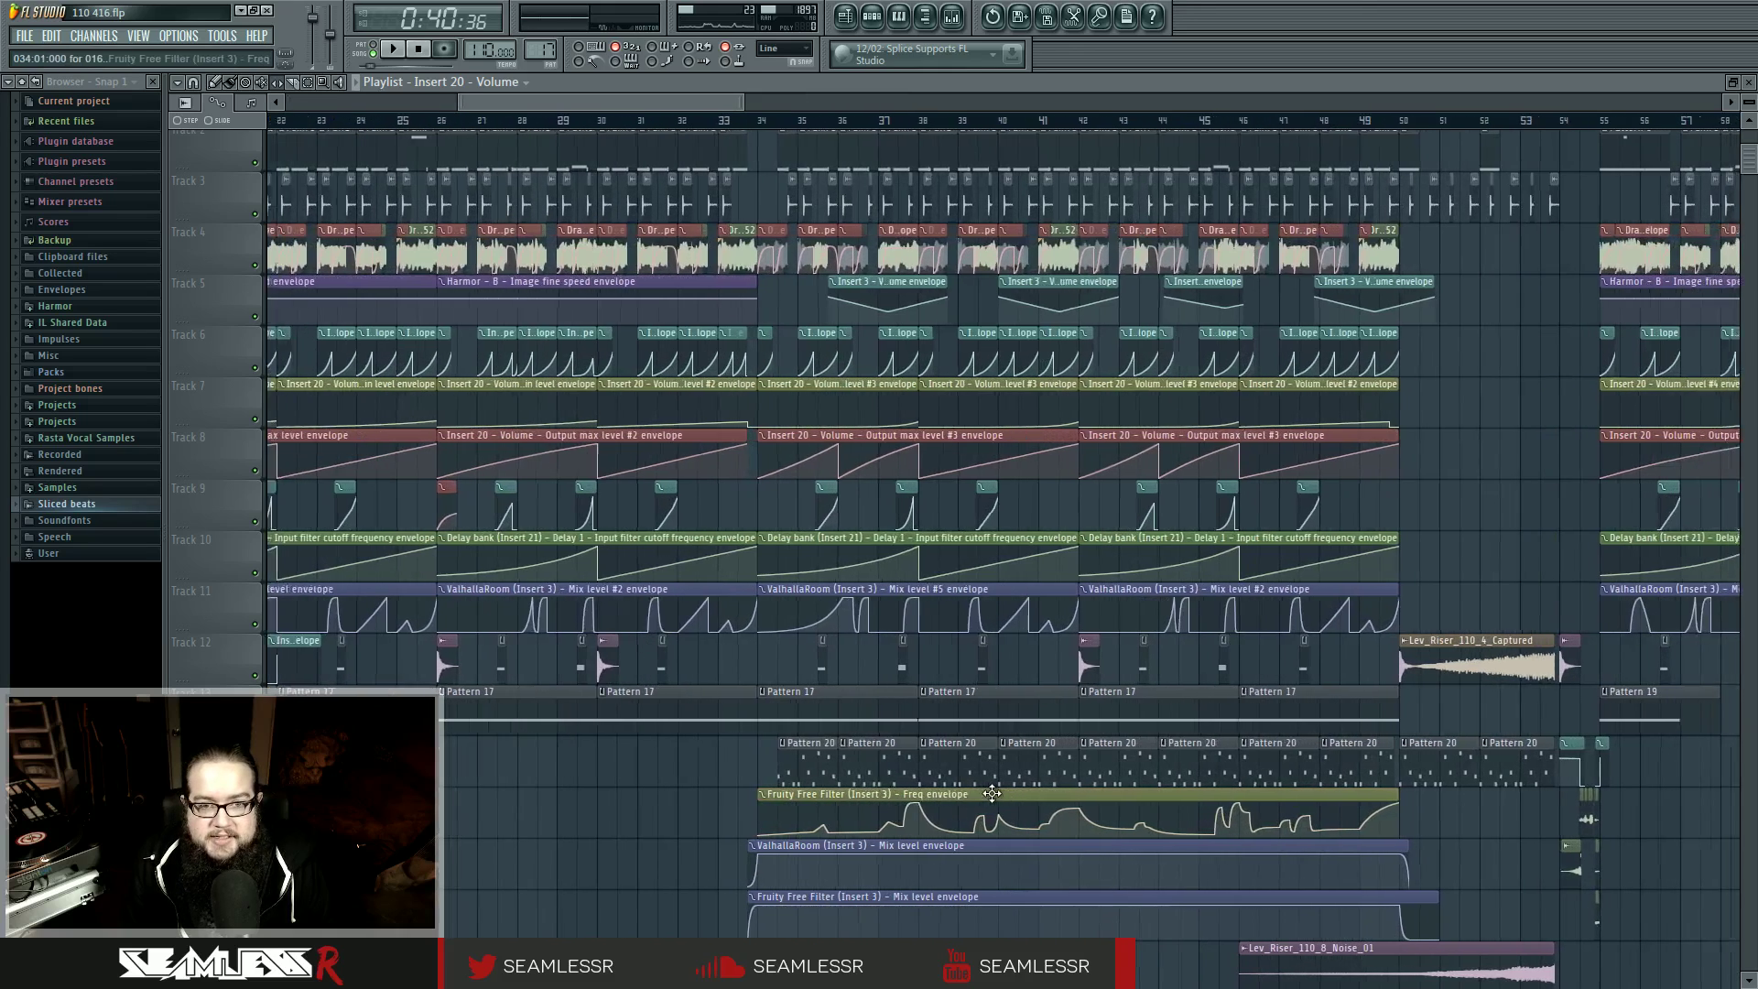
pyautogui.click(757, 120)
pyautogui.scroll(-5, 782, 432)
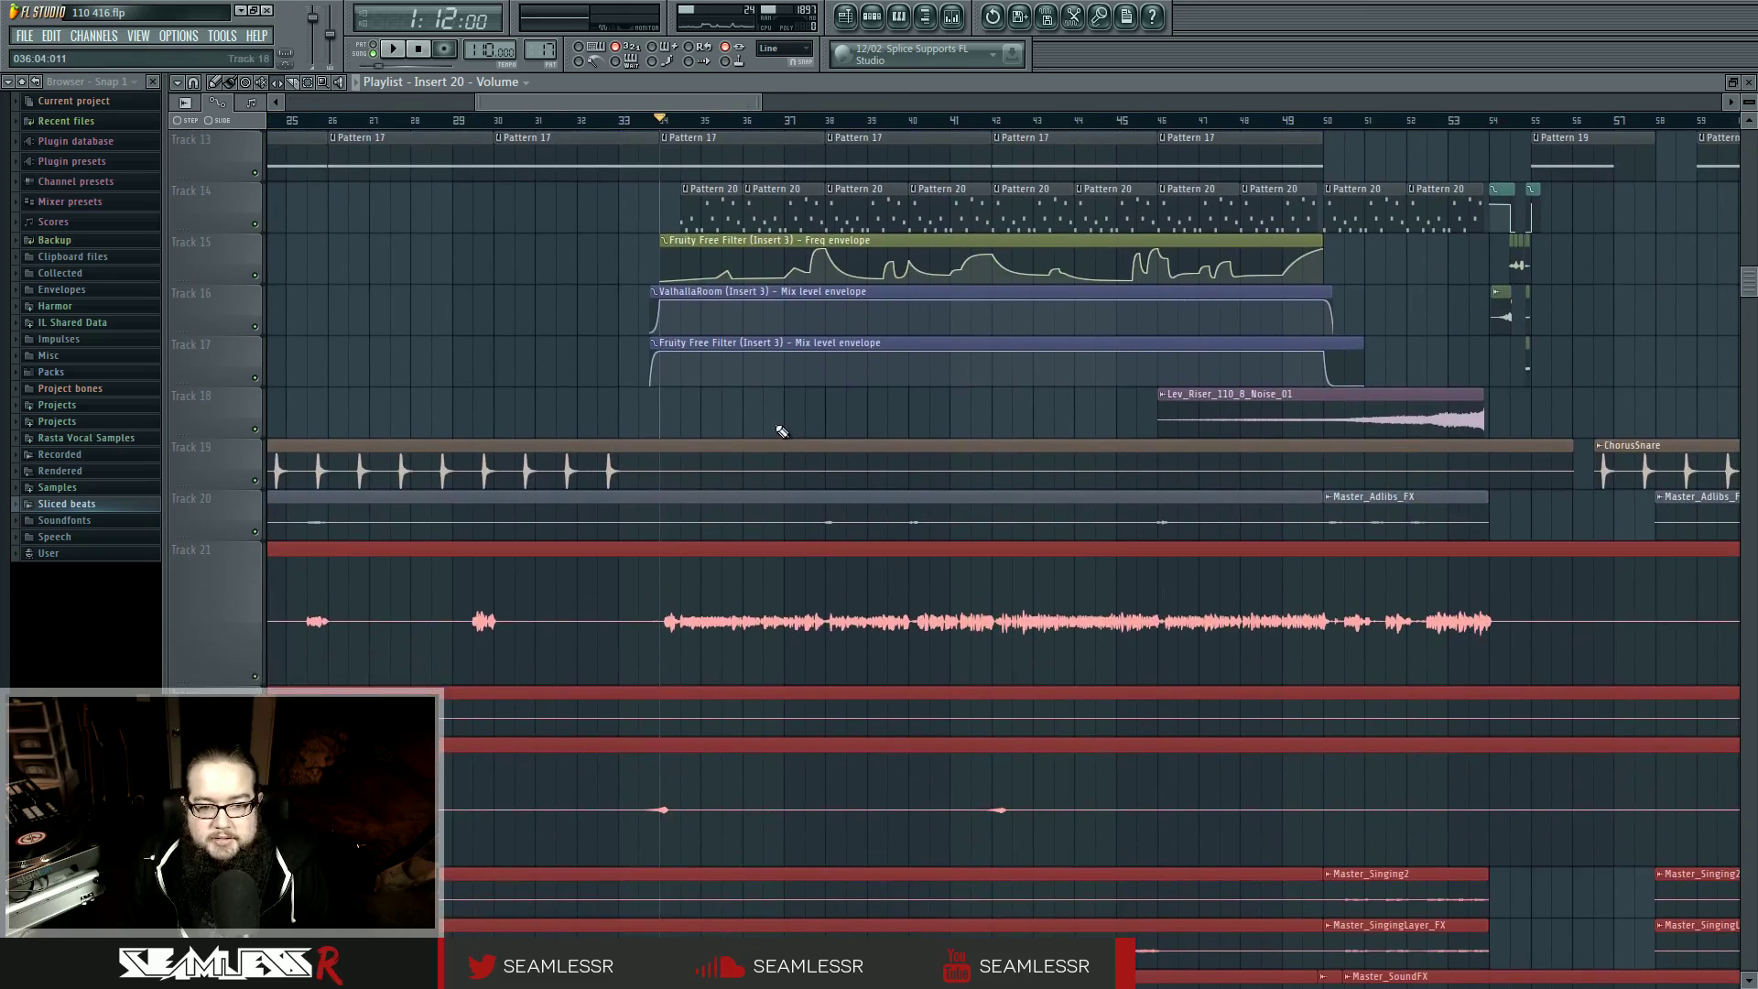
pyautogui.press('space')
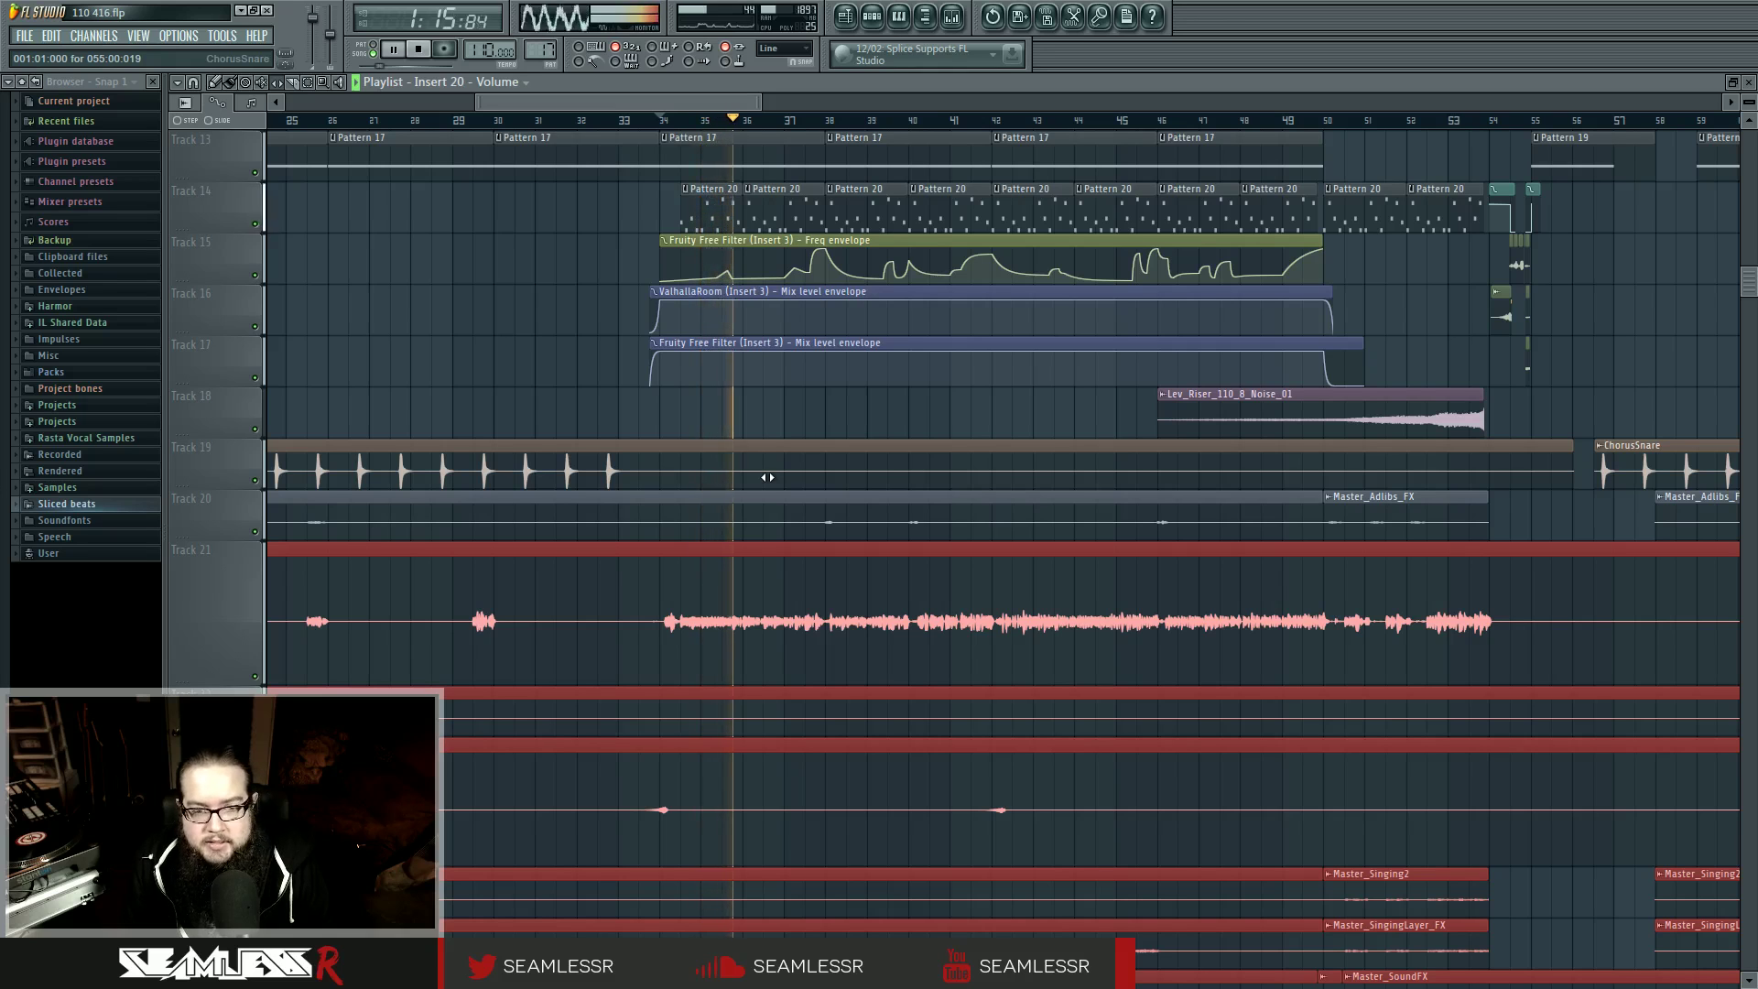
pyautogui.press('space')
# Step: Return to the upper tracks and pick the Fruity Free Filter (Insert 3) Freq envelope on Track 15 as the current clip
pyautogui.scroll(3, 799, 595)
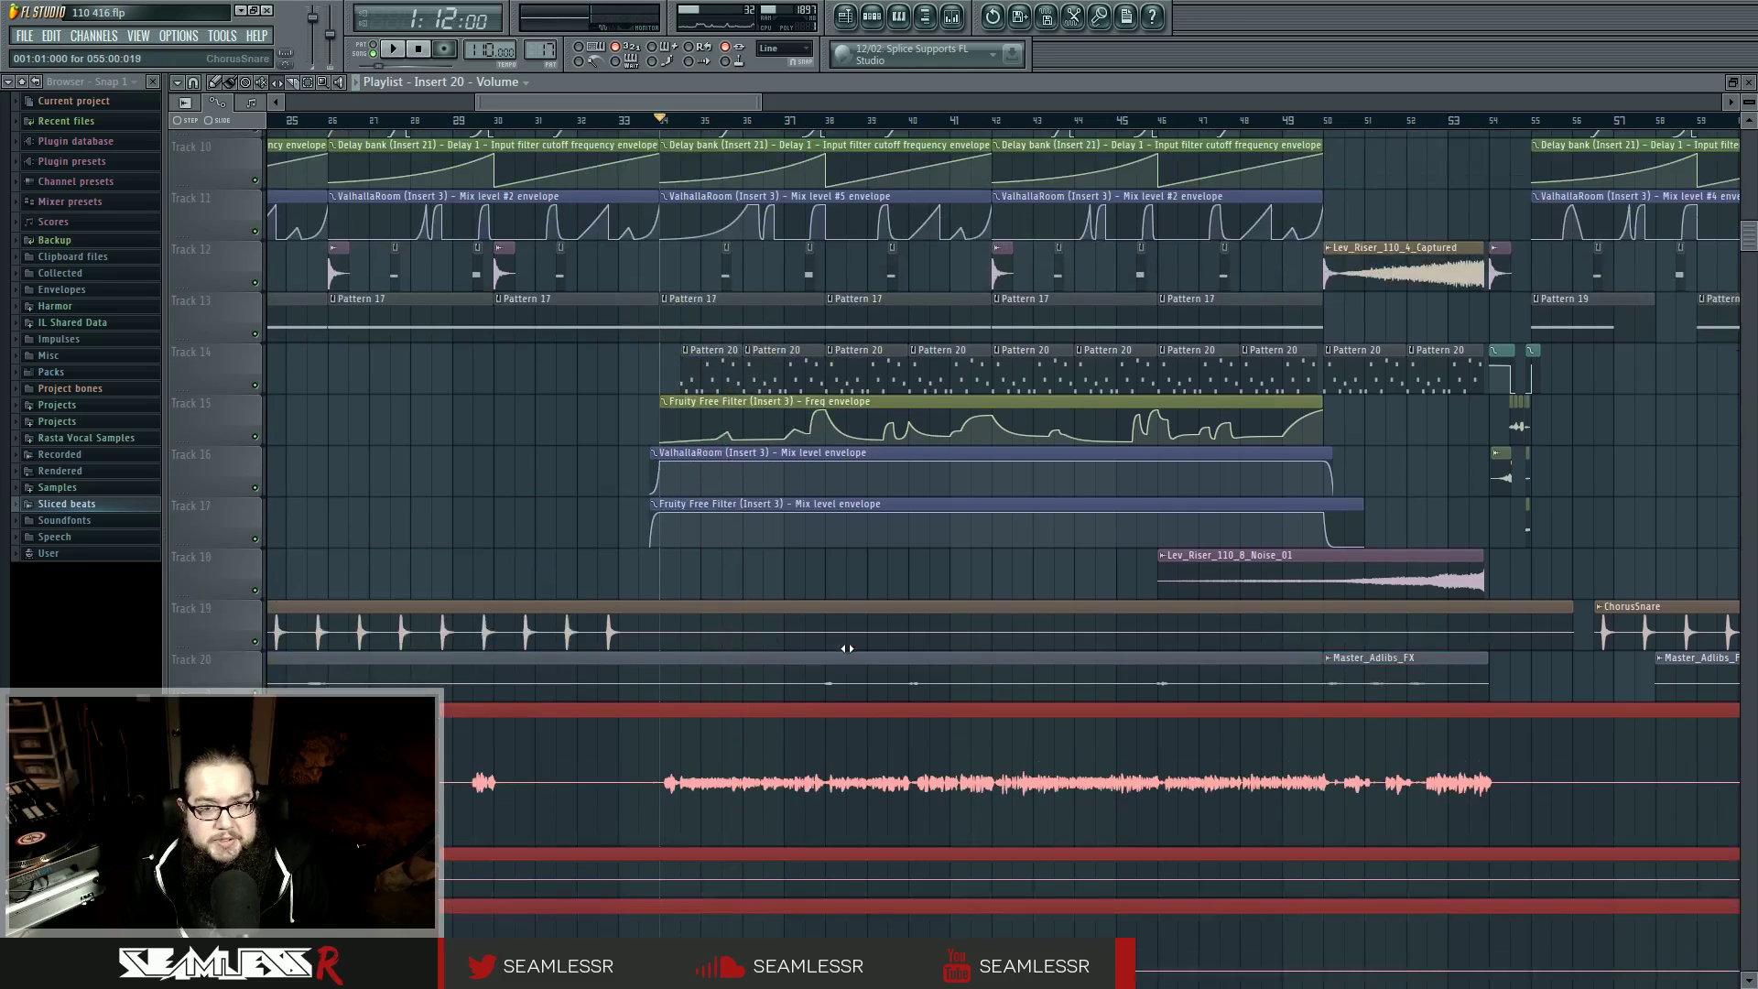
pyautogui.scroll(9, 848, 648)
pyautogui.scroll(2, 788, 581)
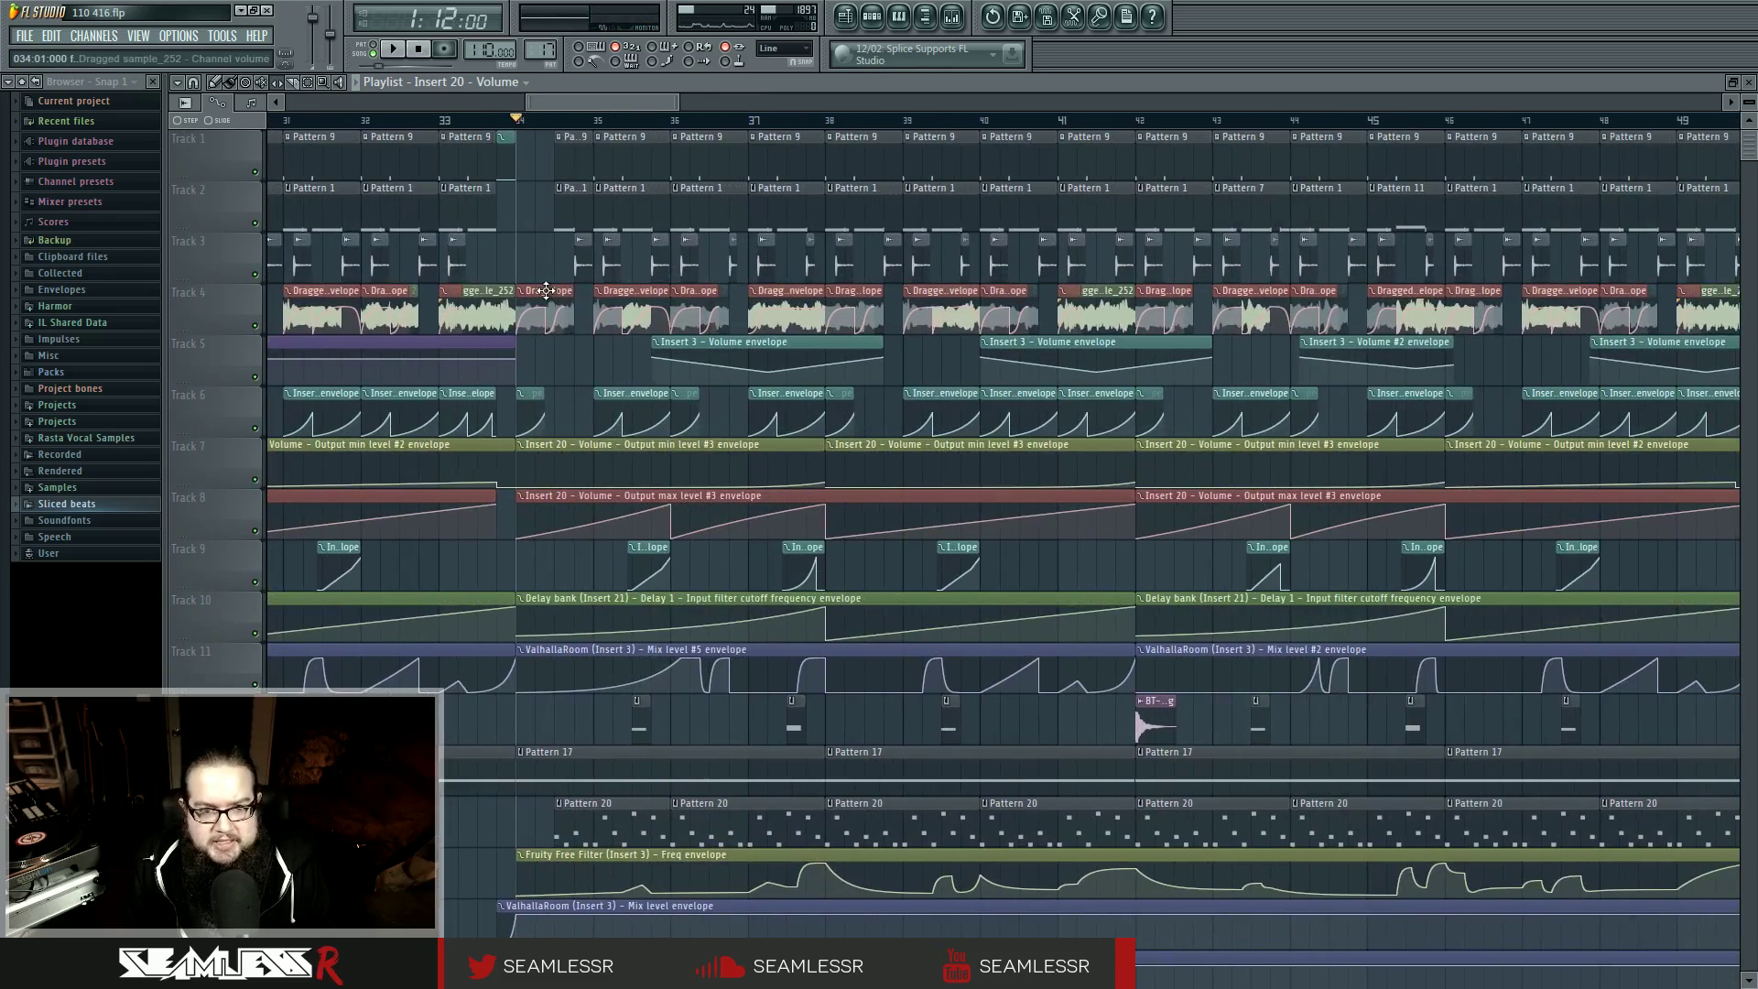
pyautogui.click(811, 855)
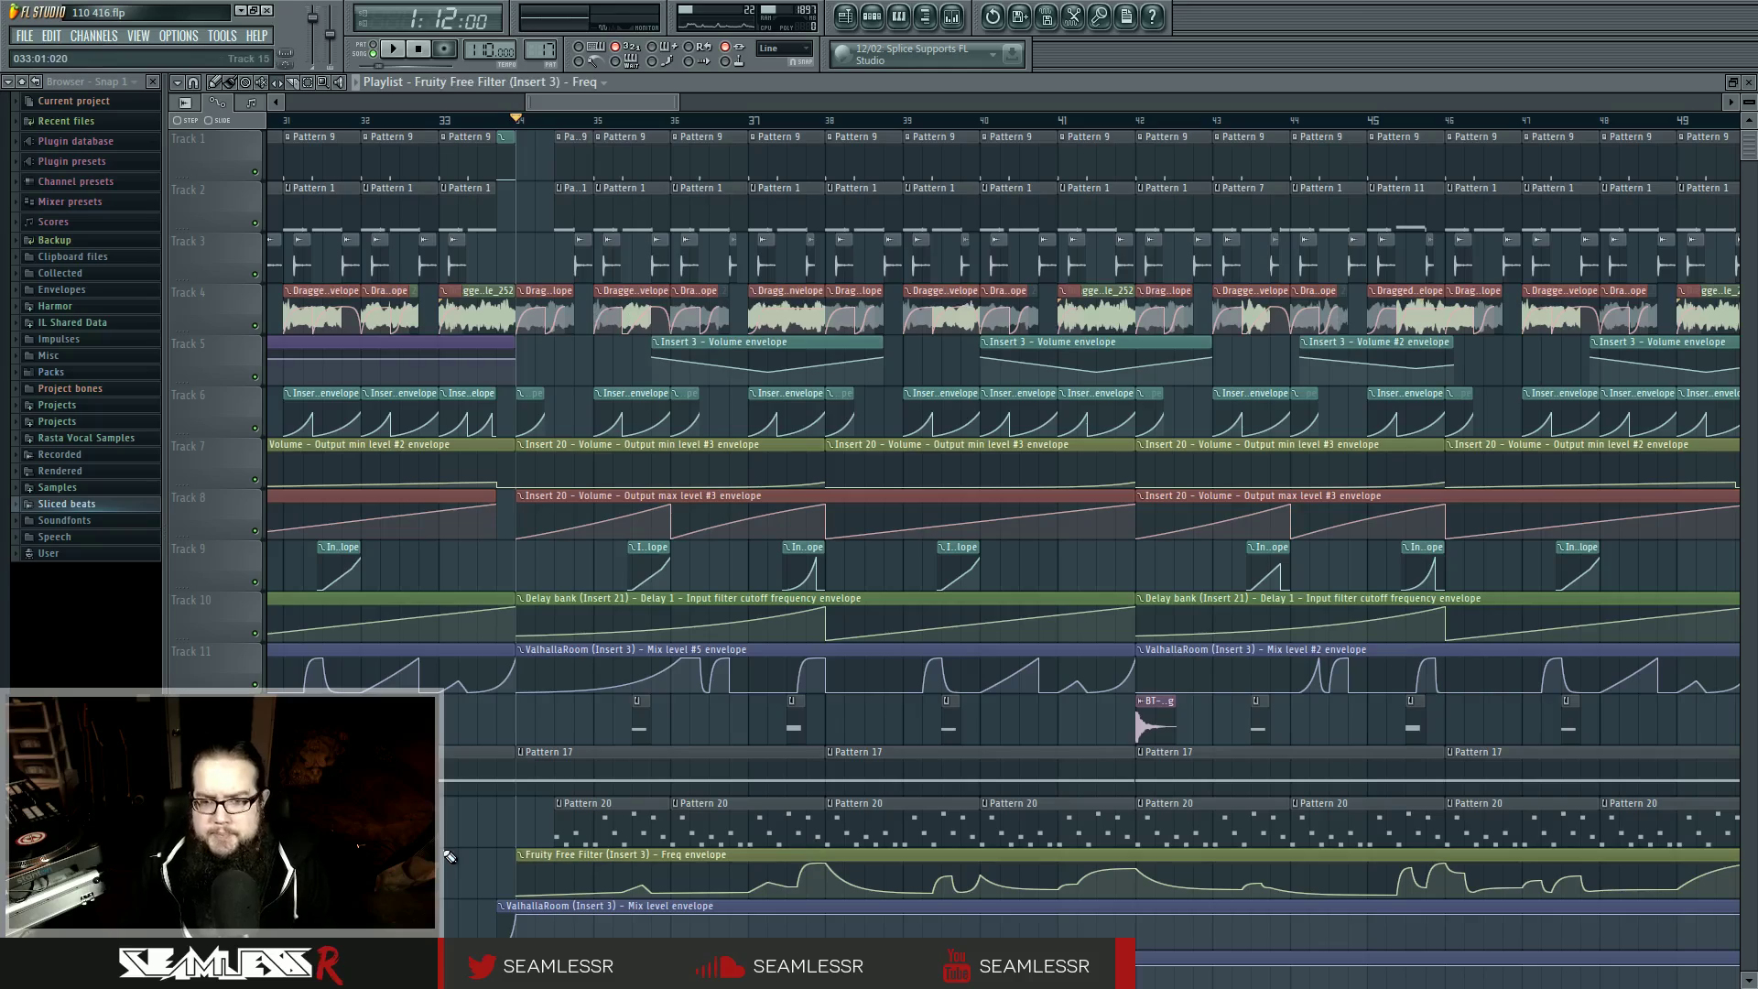
# Step: Survey the arrangement, open the Pattern 4 clip on Track 2 at bar 25 in the piano roll, and play it
pyautogui.scroll(-3, 457, 847)
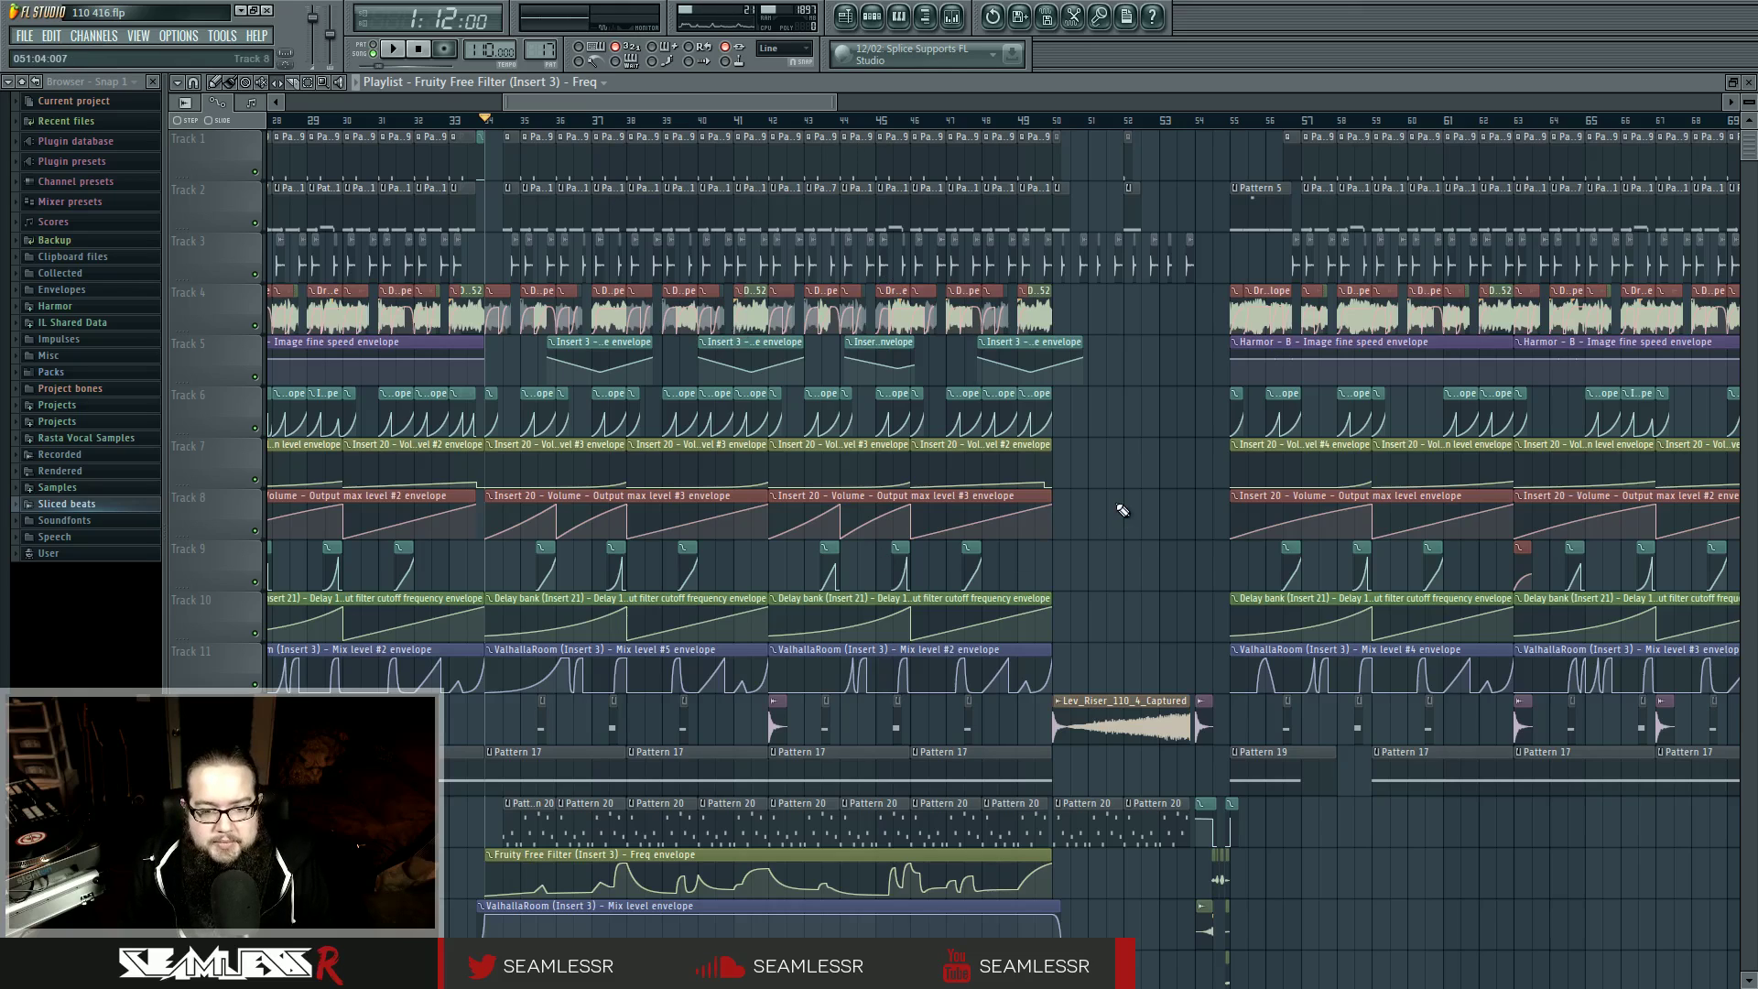
pyautogui.scroll(-5, 1122, 511)
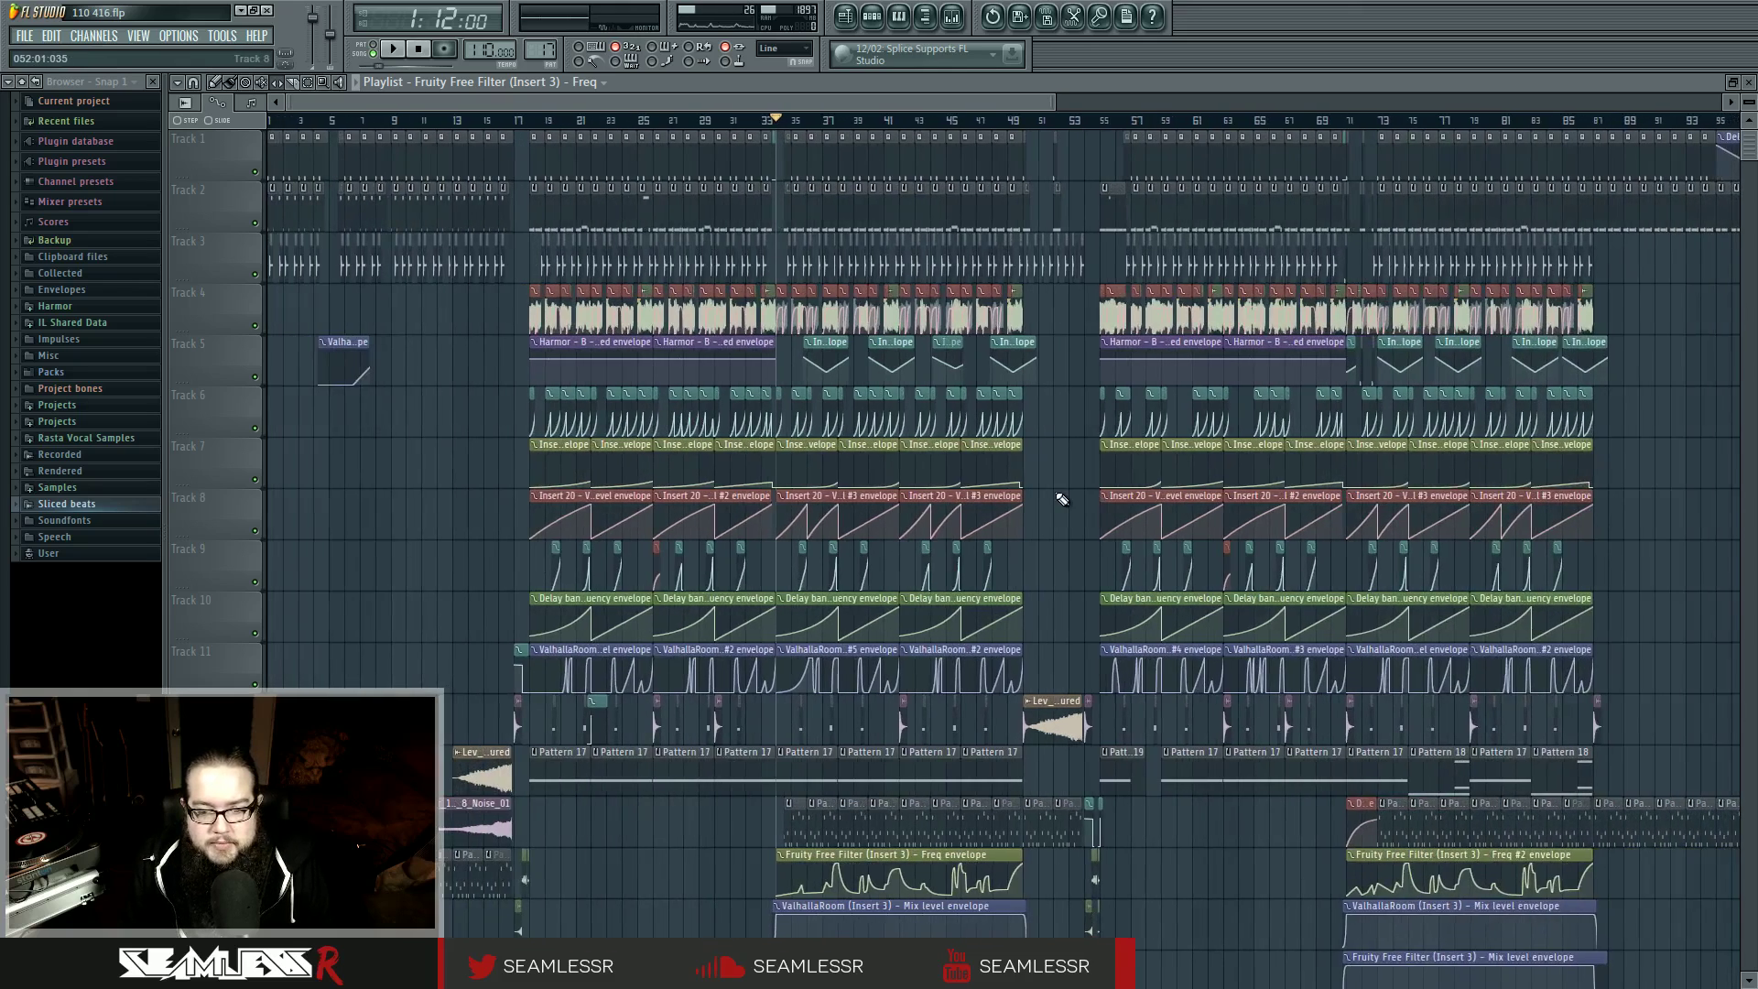
pyautogui.scroll(-6, 1062, 499)
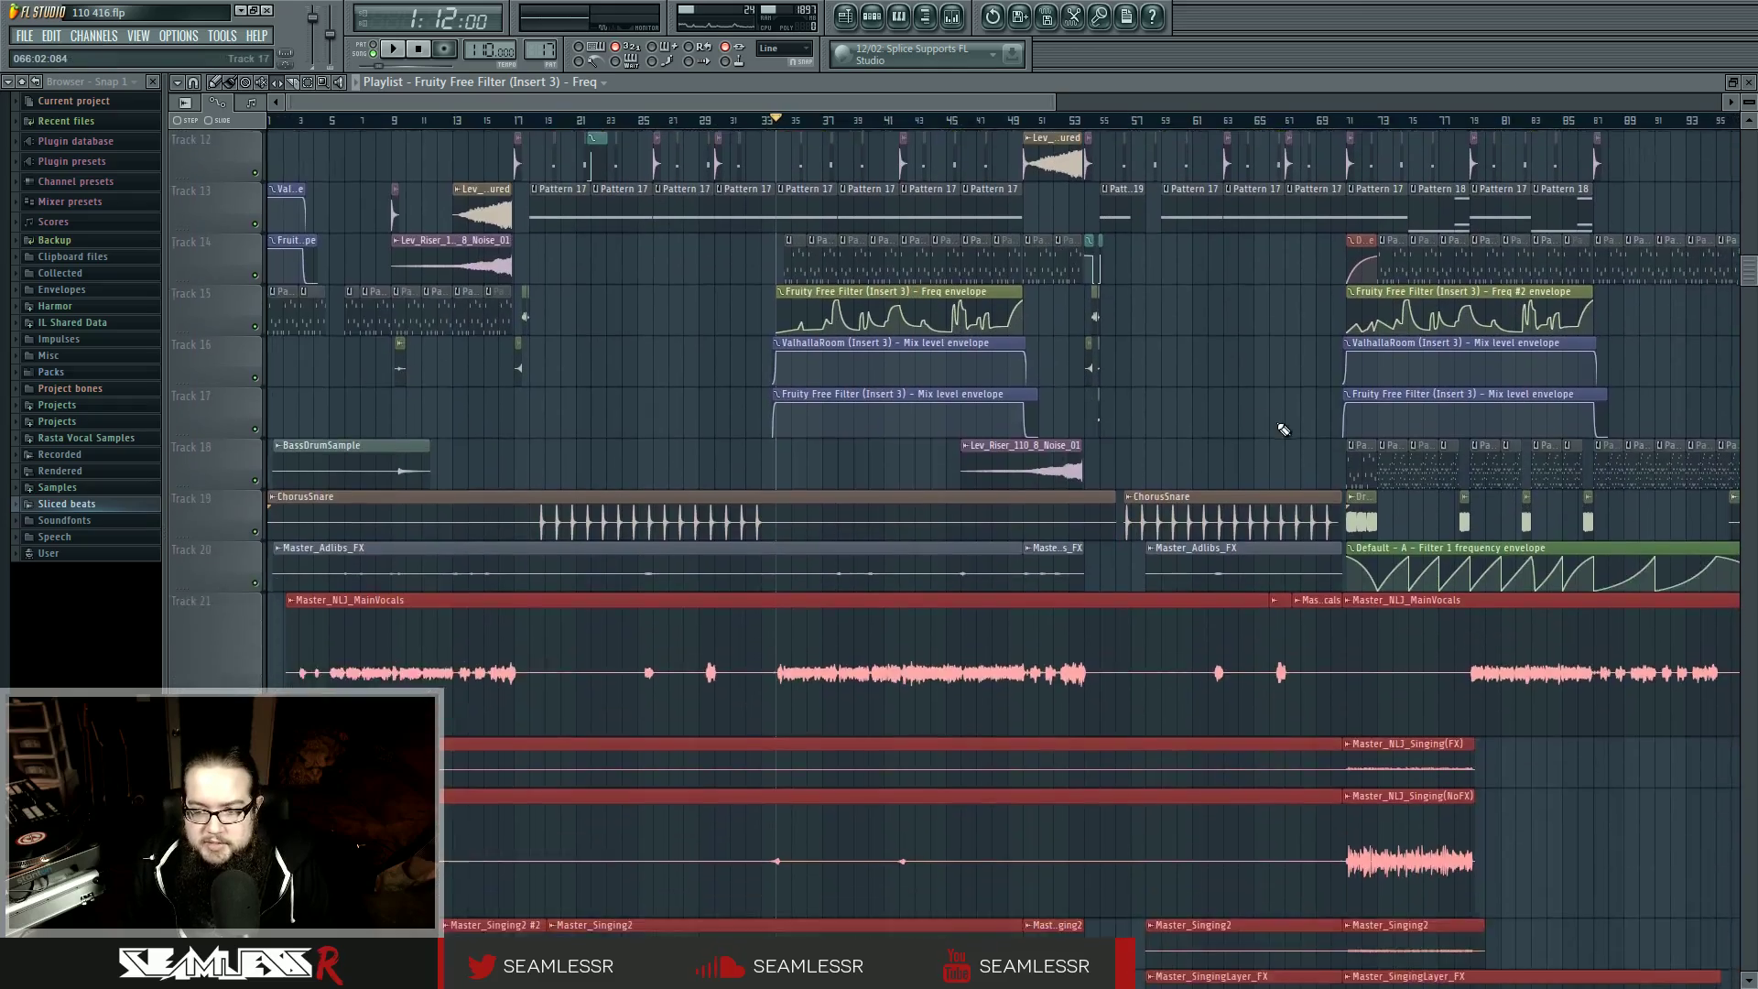
pyautogui.moveTo(1284, 431); pyautogui.dragTo(916, 698)
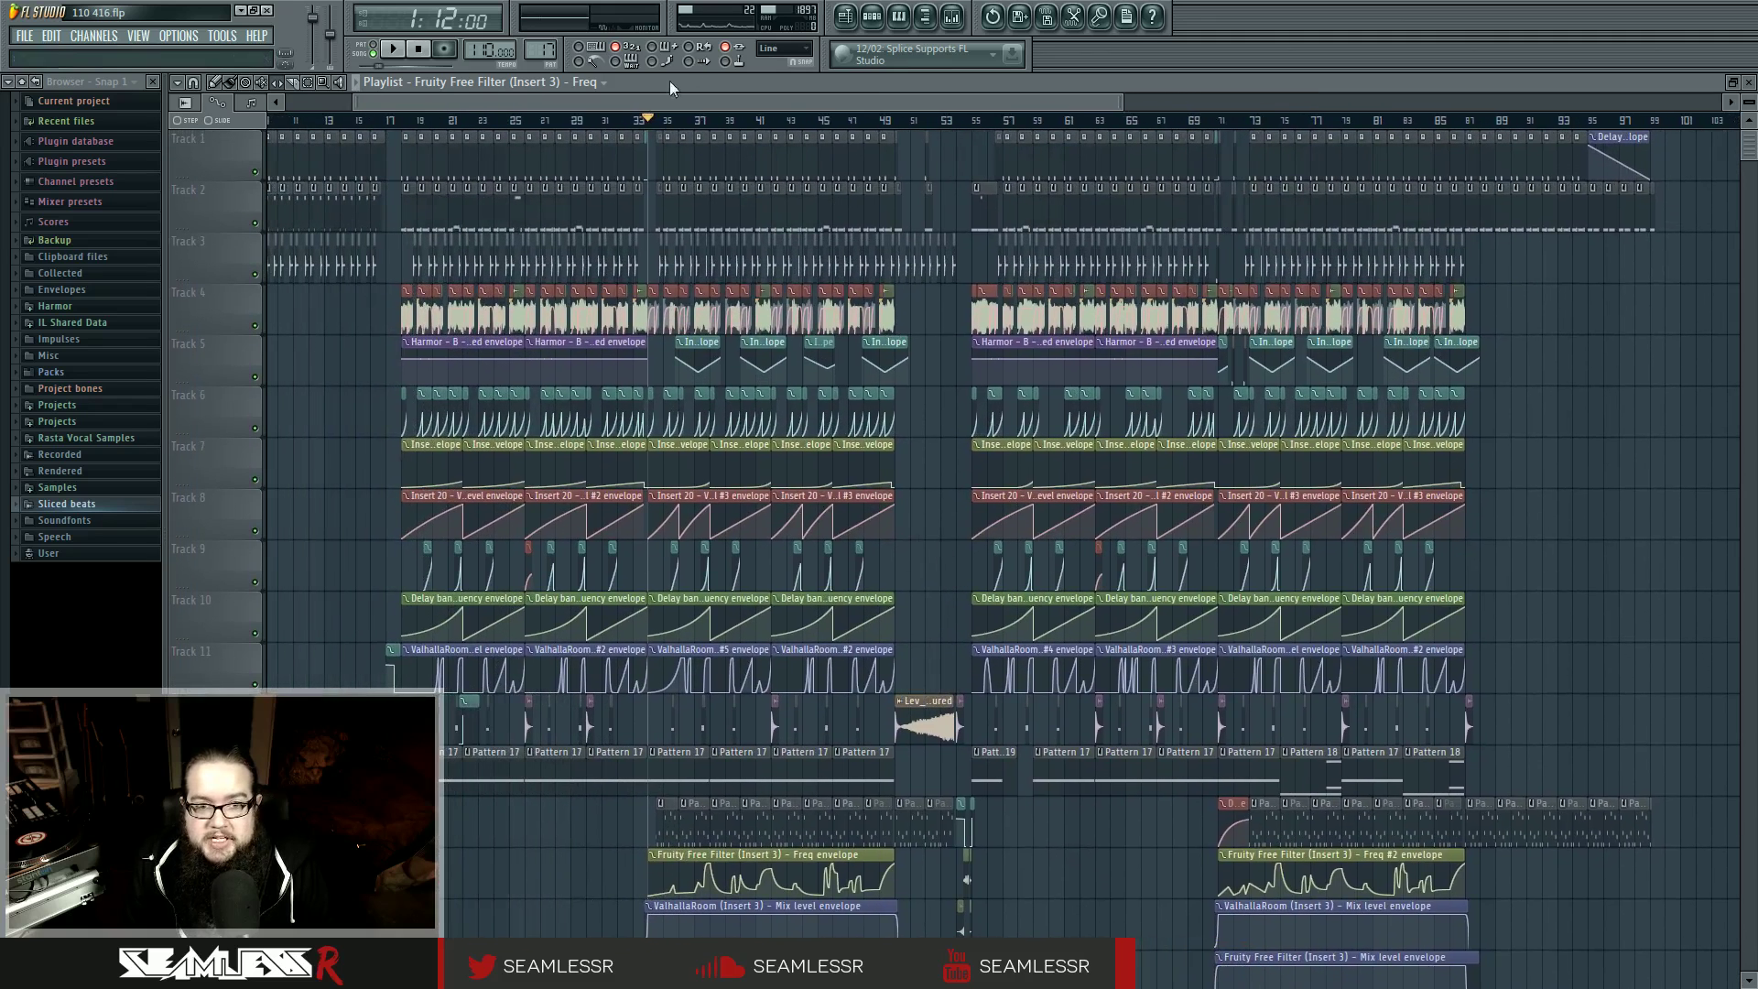
pyautogui.moveTo(641, 217); pyautogui.dragTo(953, 274)
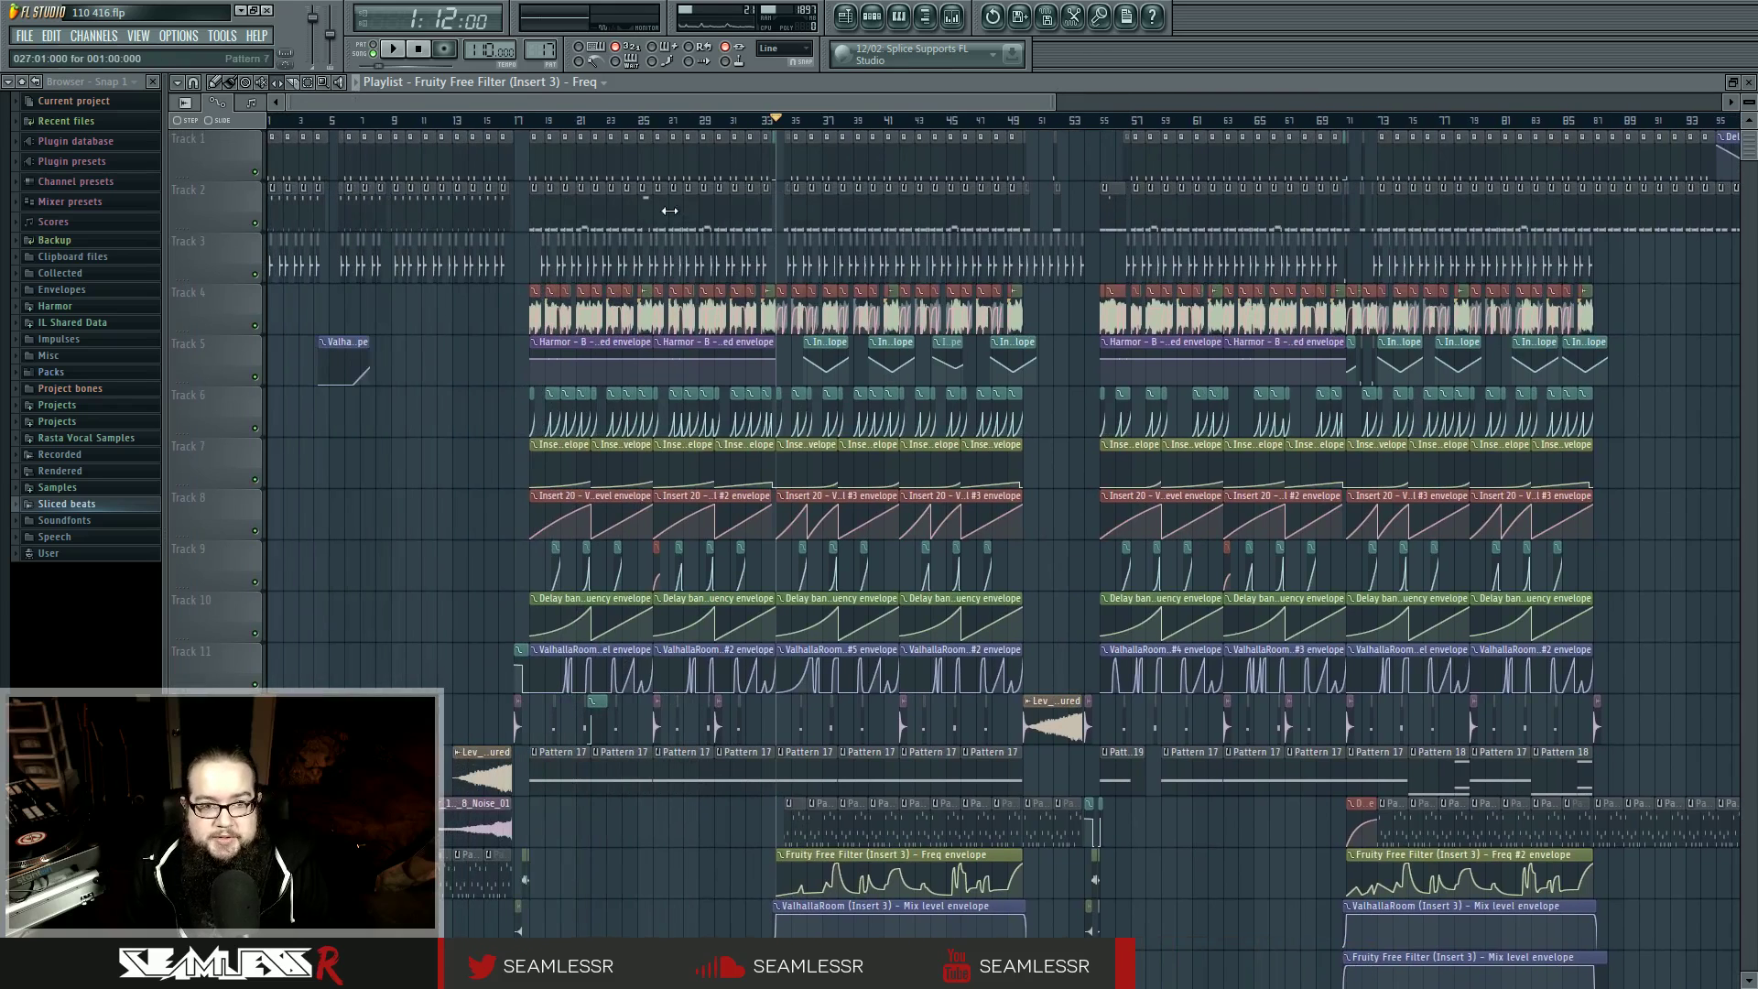
pyautogui.doubleClick(645, 207)
pyautogui.press('space')
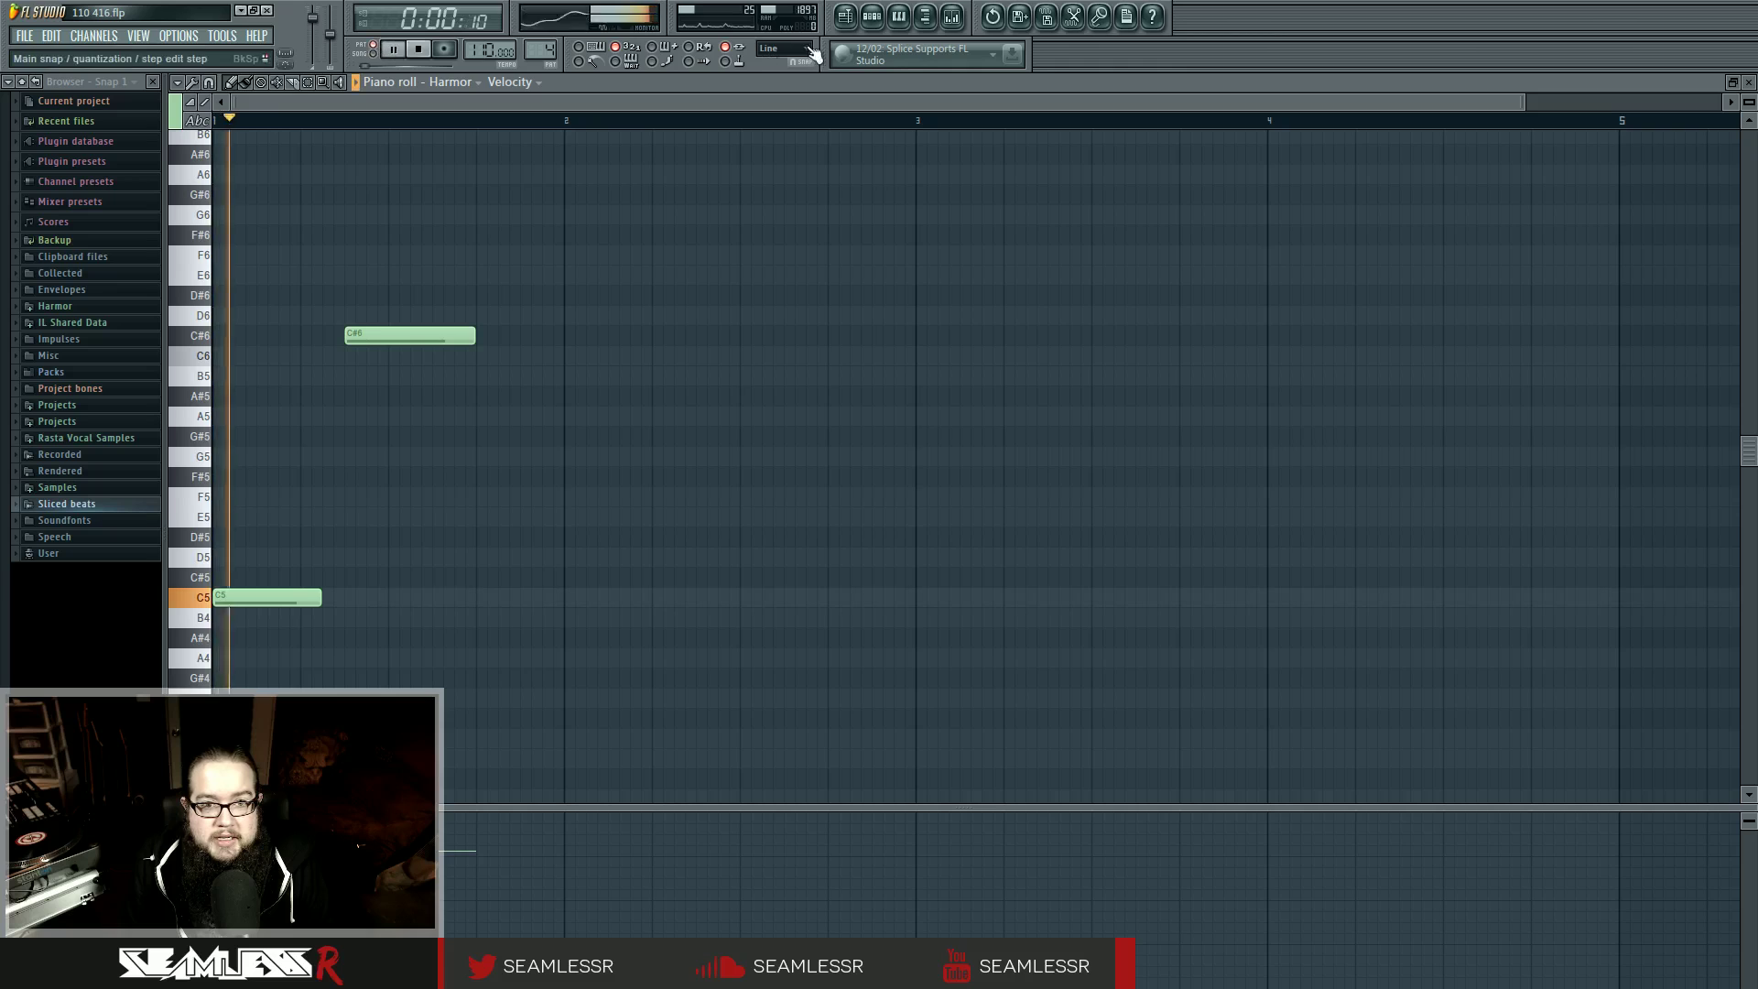
# Step: Bring up the Harmor channel's plugin, stop playback, and compare the resynthesis images of parts A and B
pyautogui.press('F6')
pyautogui.click(523, 229)
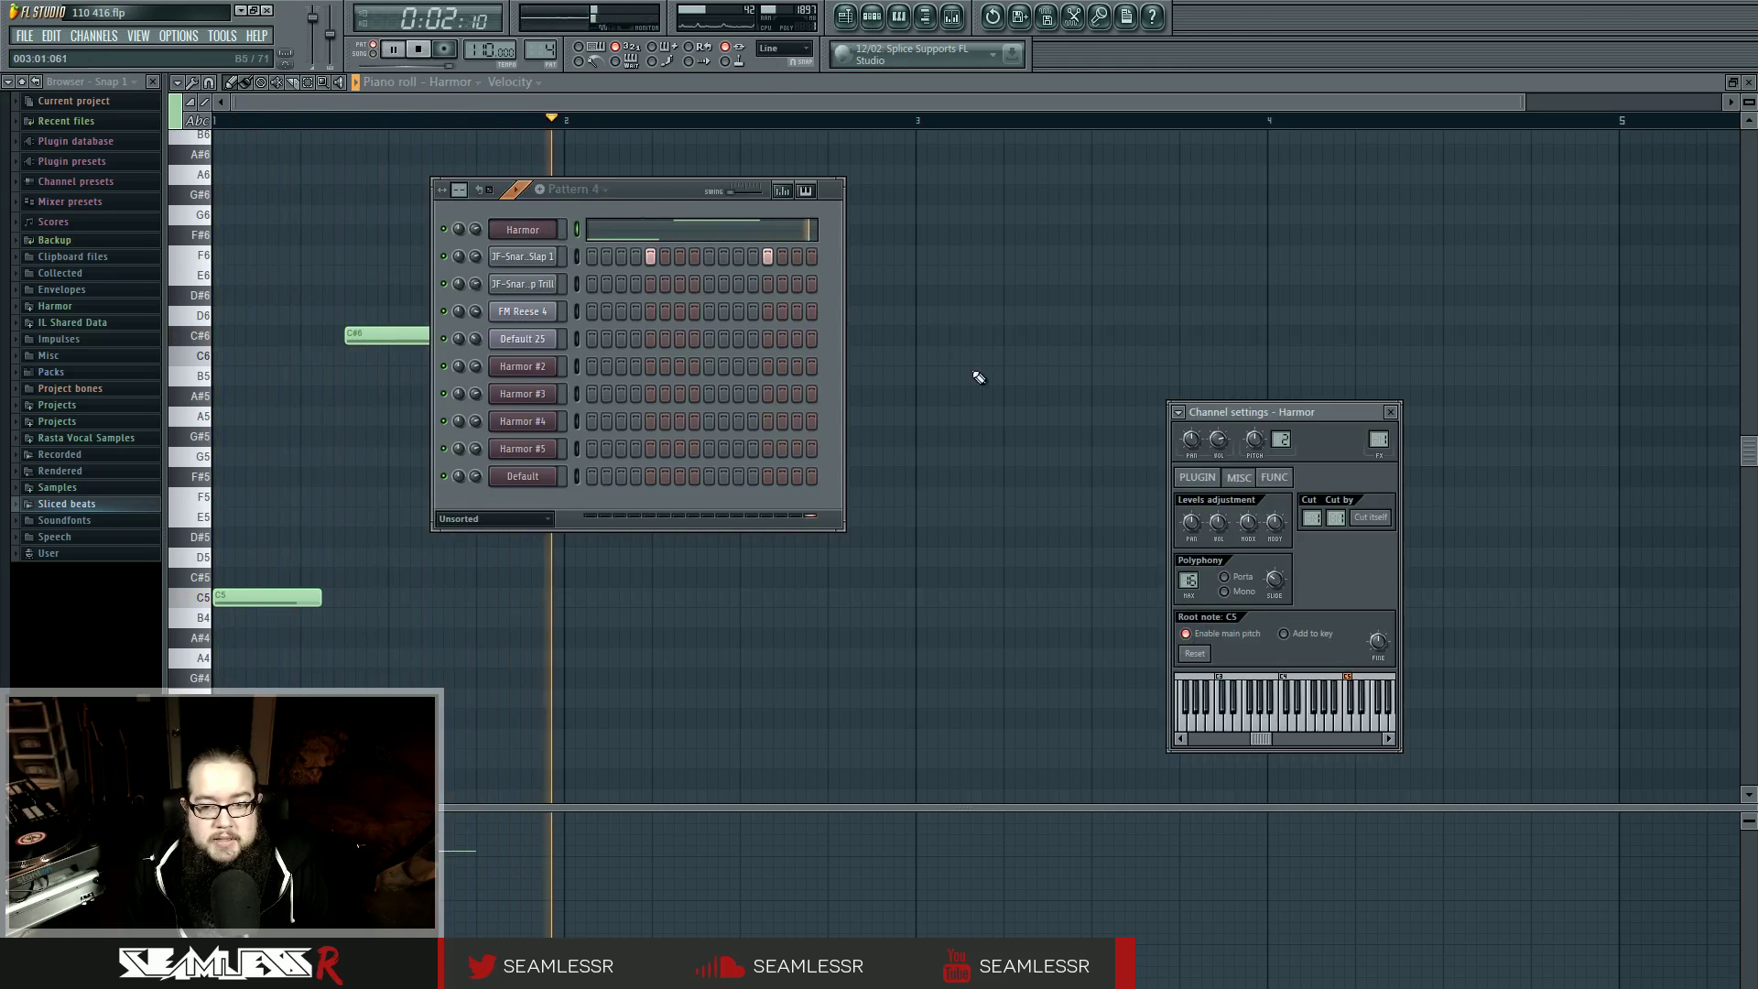
pyautogui.press('space')
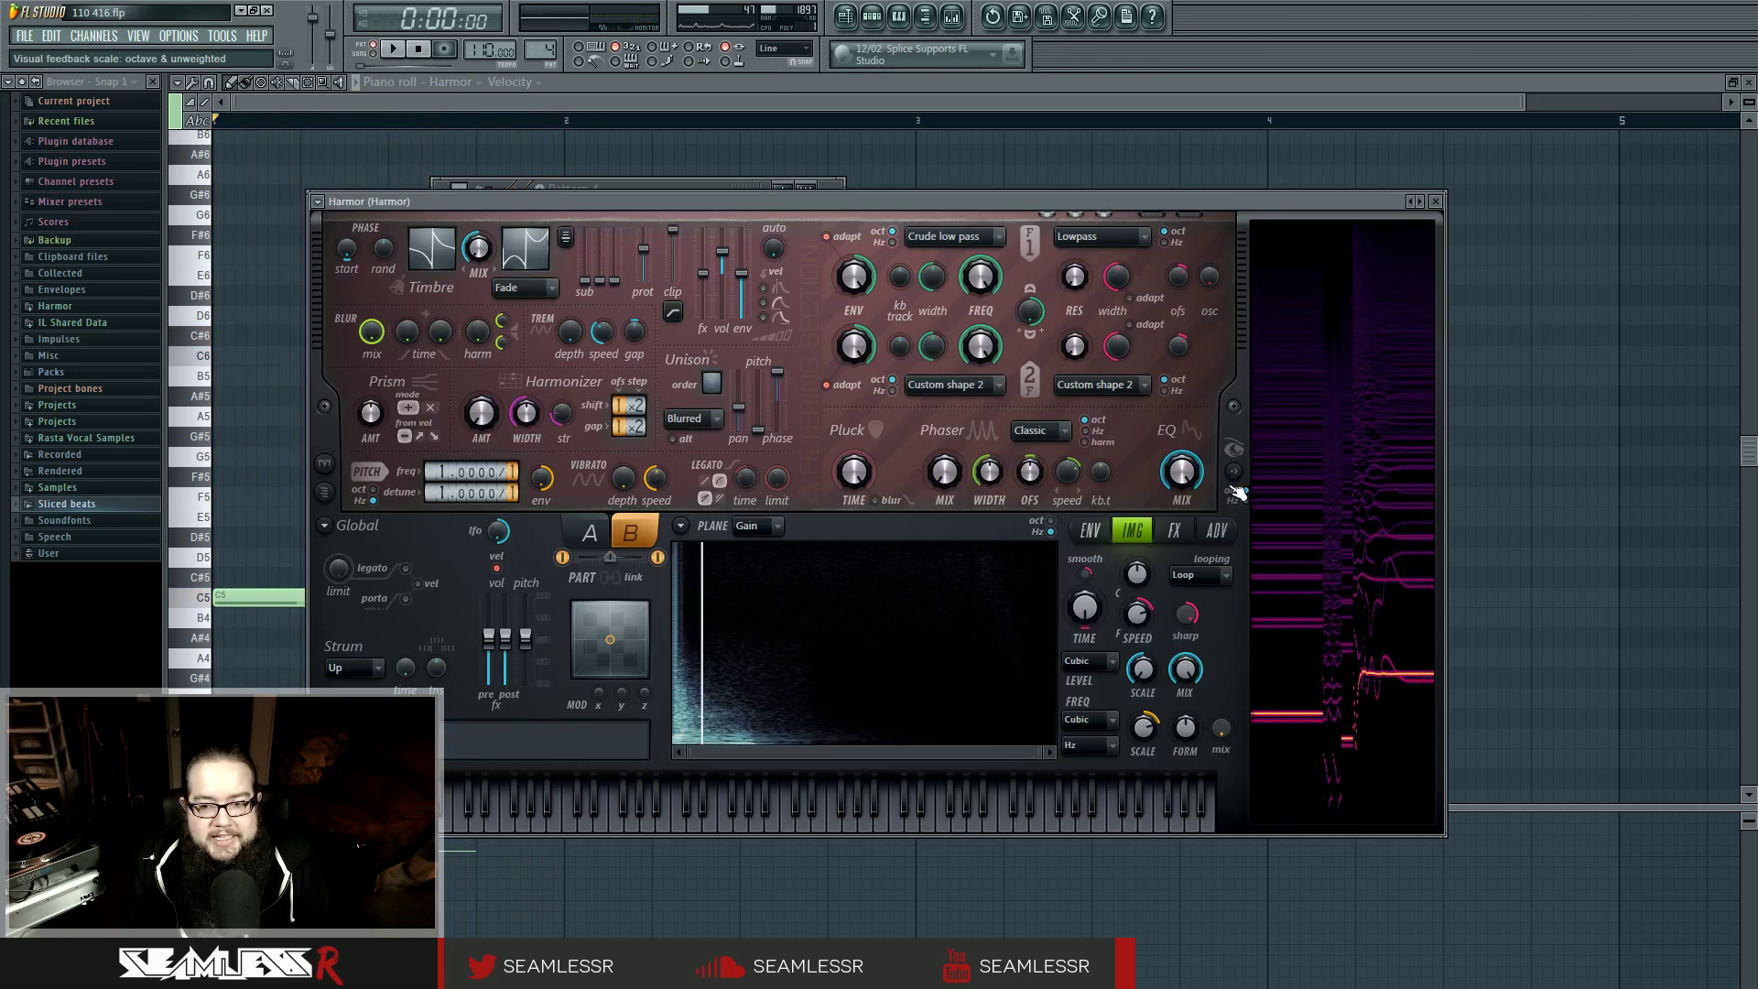
pyautogui.click(606, 540)
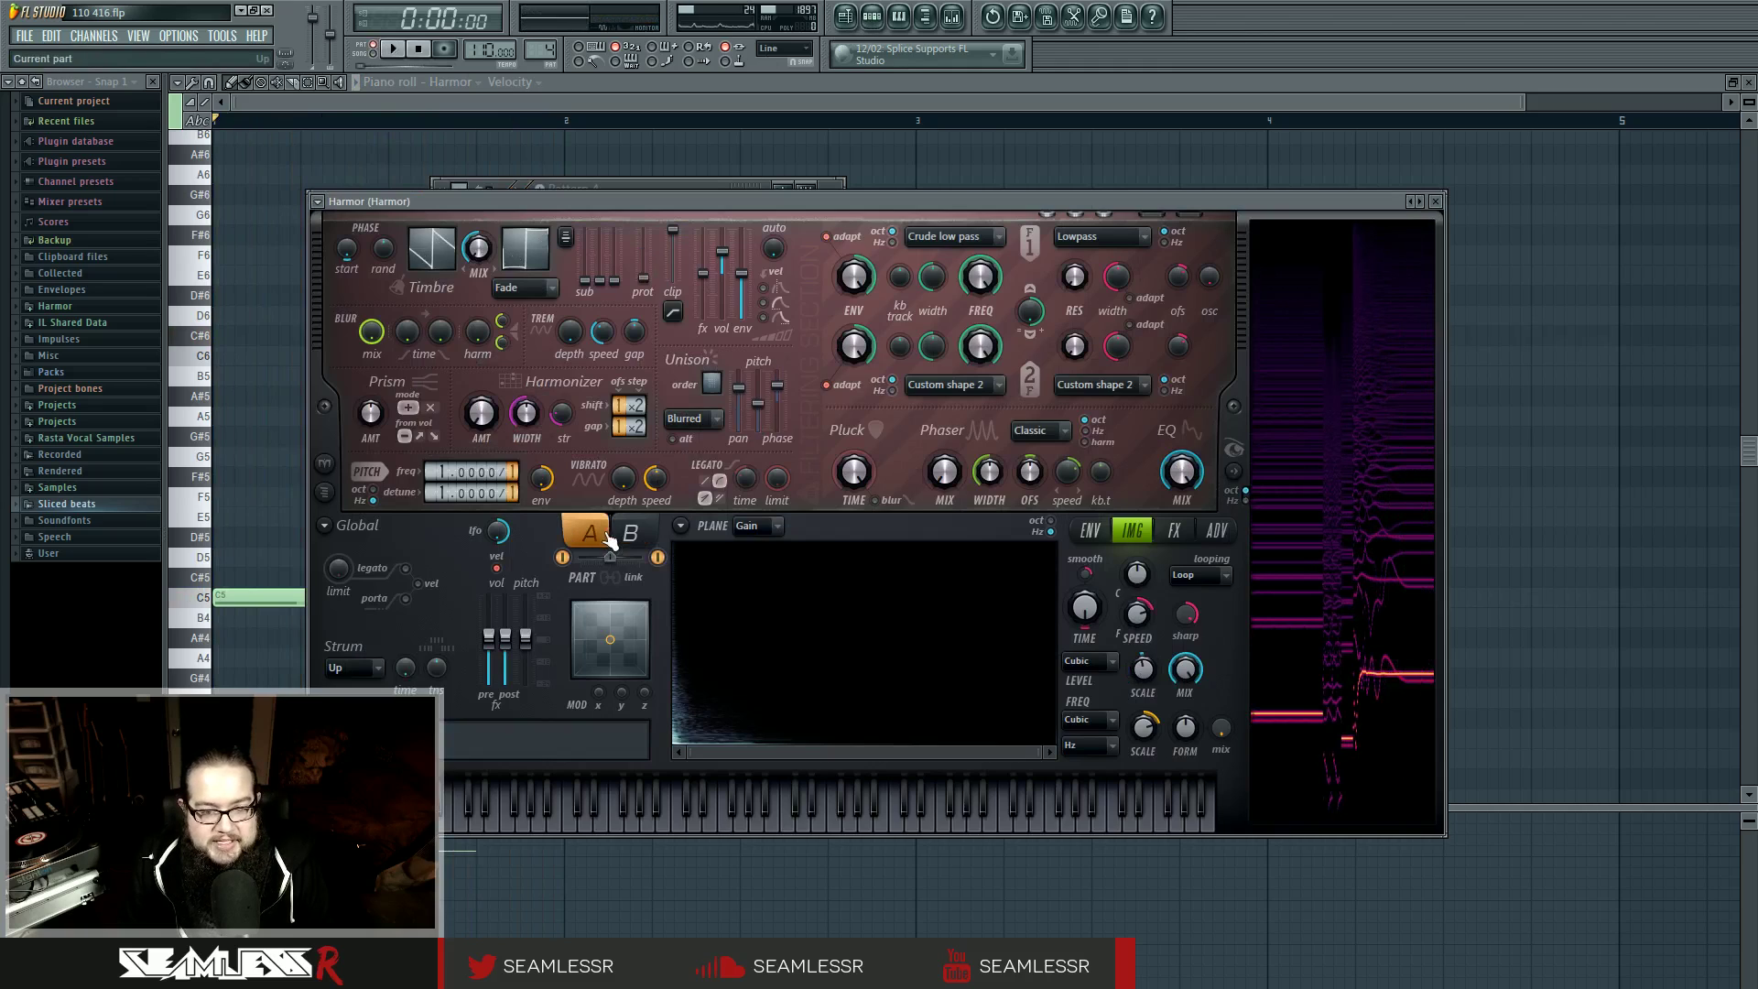
pyautogui.click(645, 540)
pyautogui.click(615, 539)
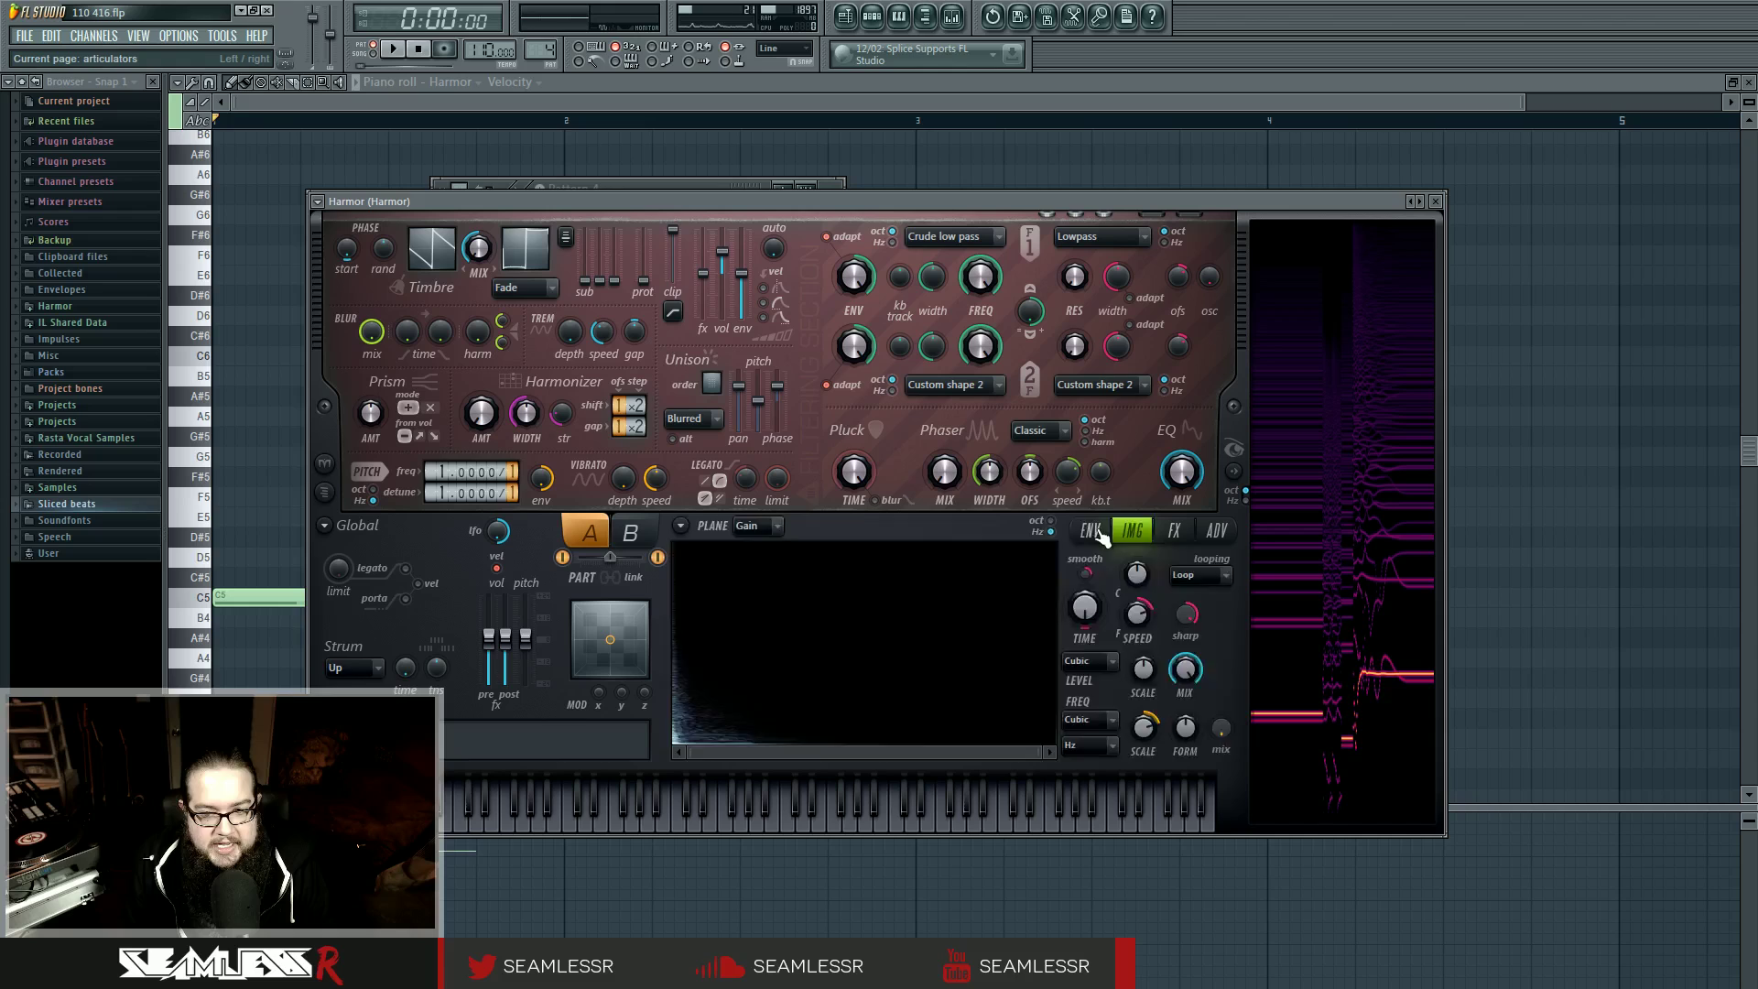
# Step: Look through Harmor's image tools and envelope page for part A, ending on the image page
pyautogui.click(679, 526)
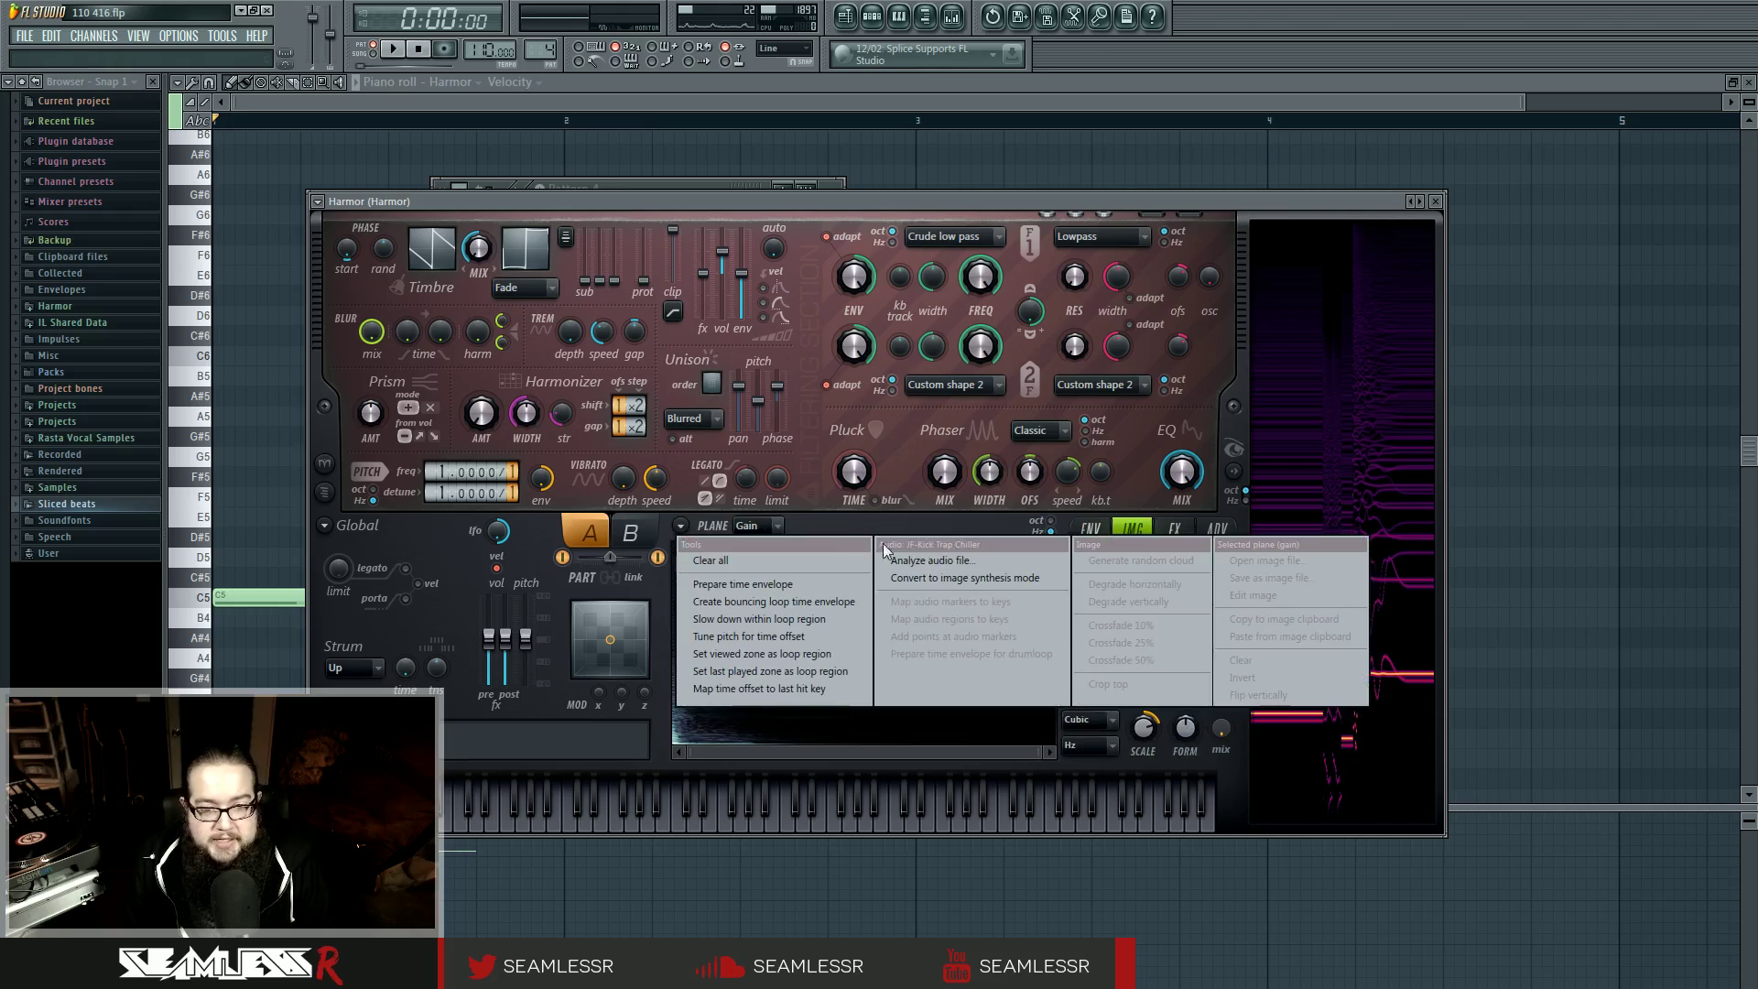
pyautogui.click(1089, 531)
pyautogui.click(1091, 531)
pyautogui.click(1129, 537)
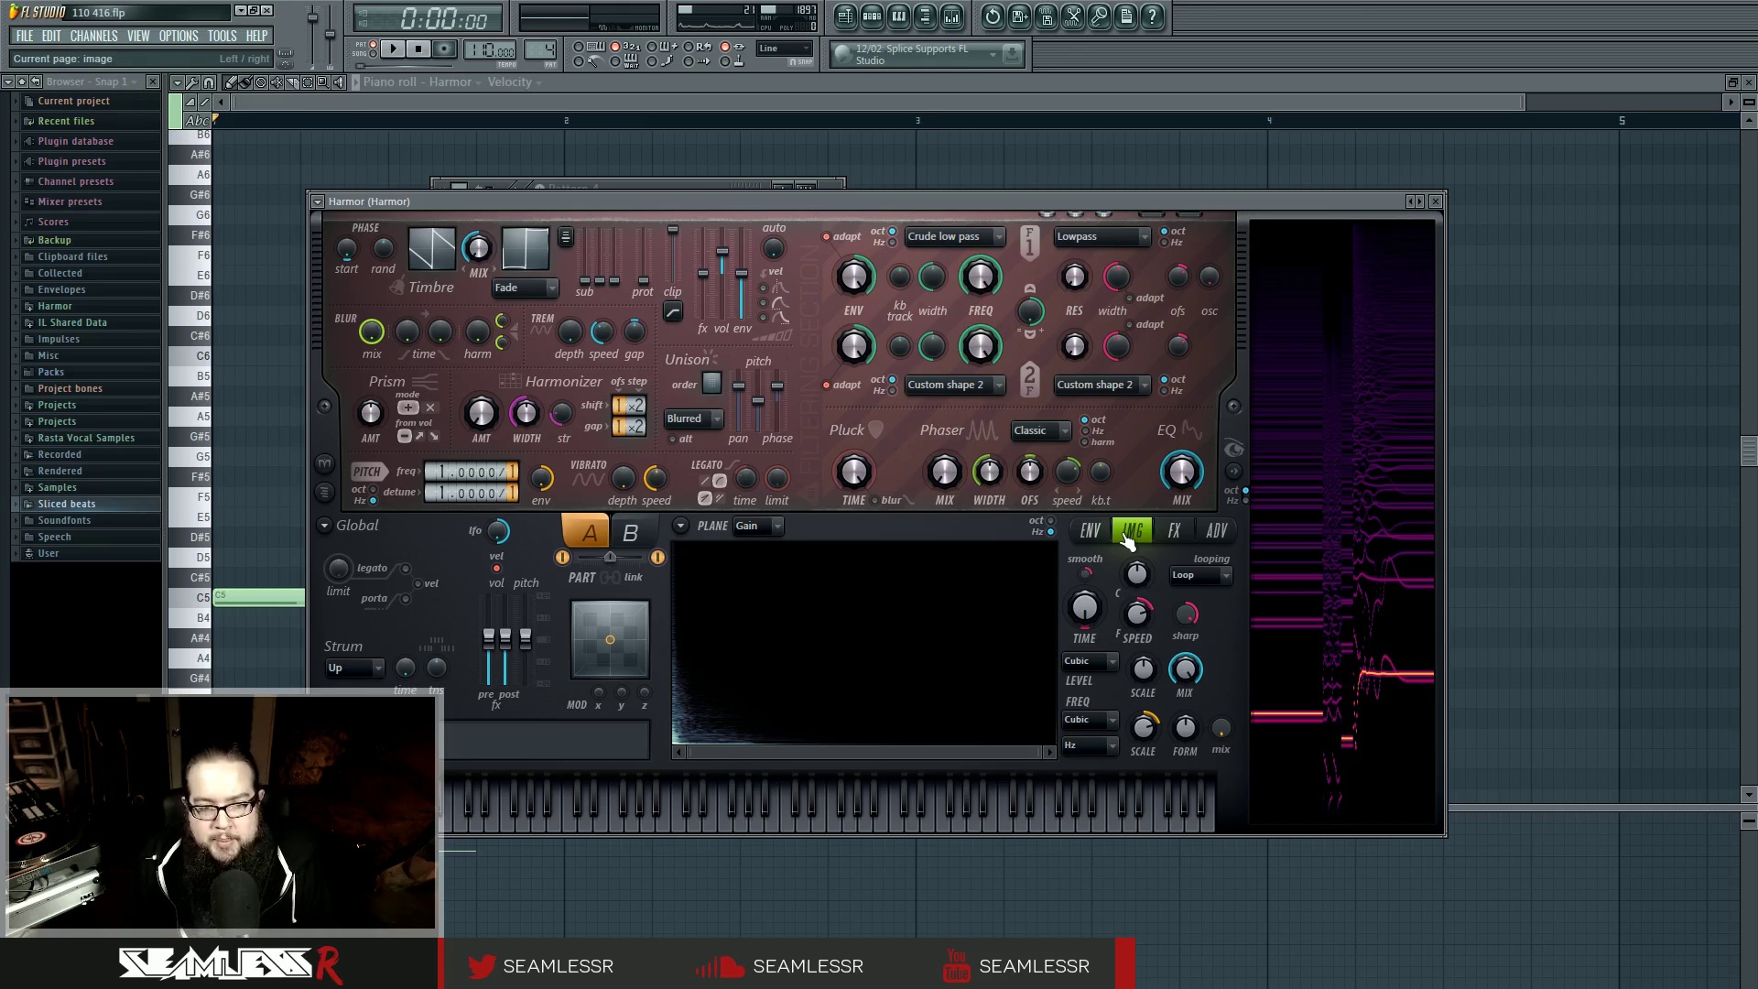
# Step: Compare the advanced settings of Harmor parts A and B, and return to part A's image page
pyautogui.click(1212, 533)
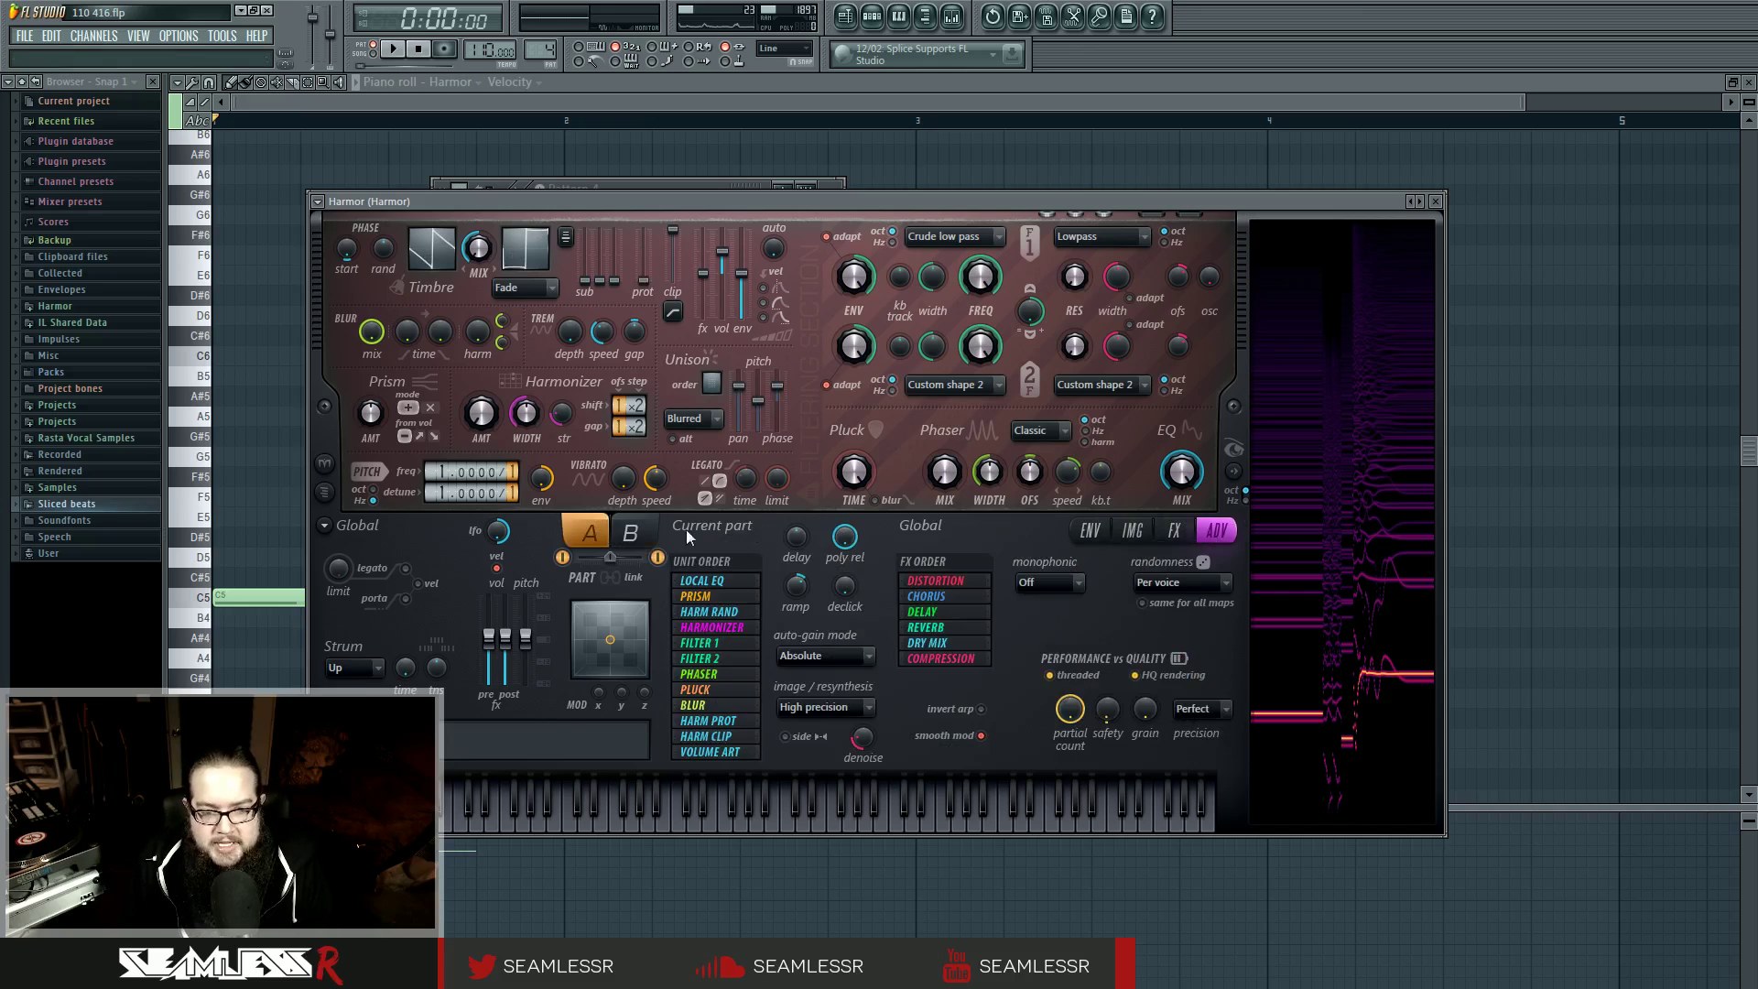
pyautogui.click(630, 533)
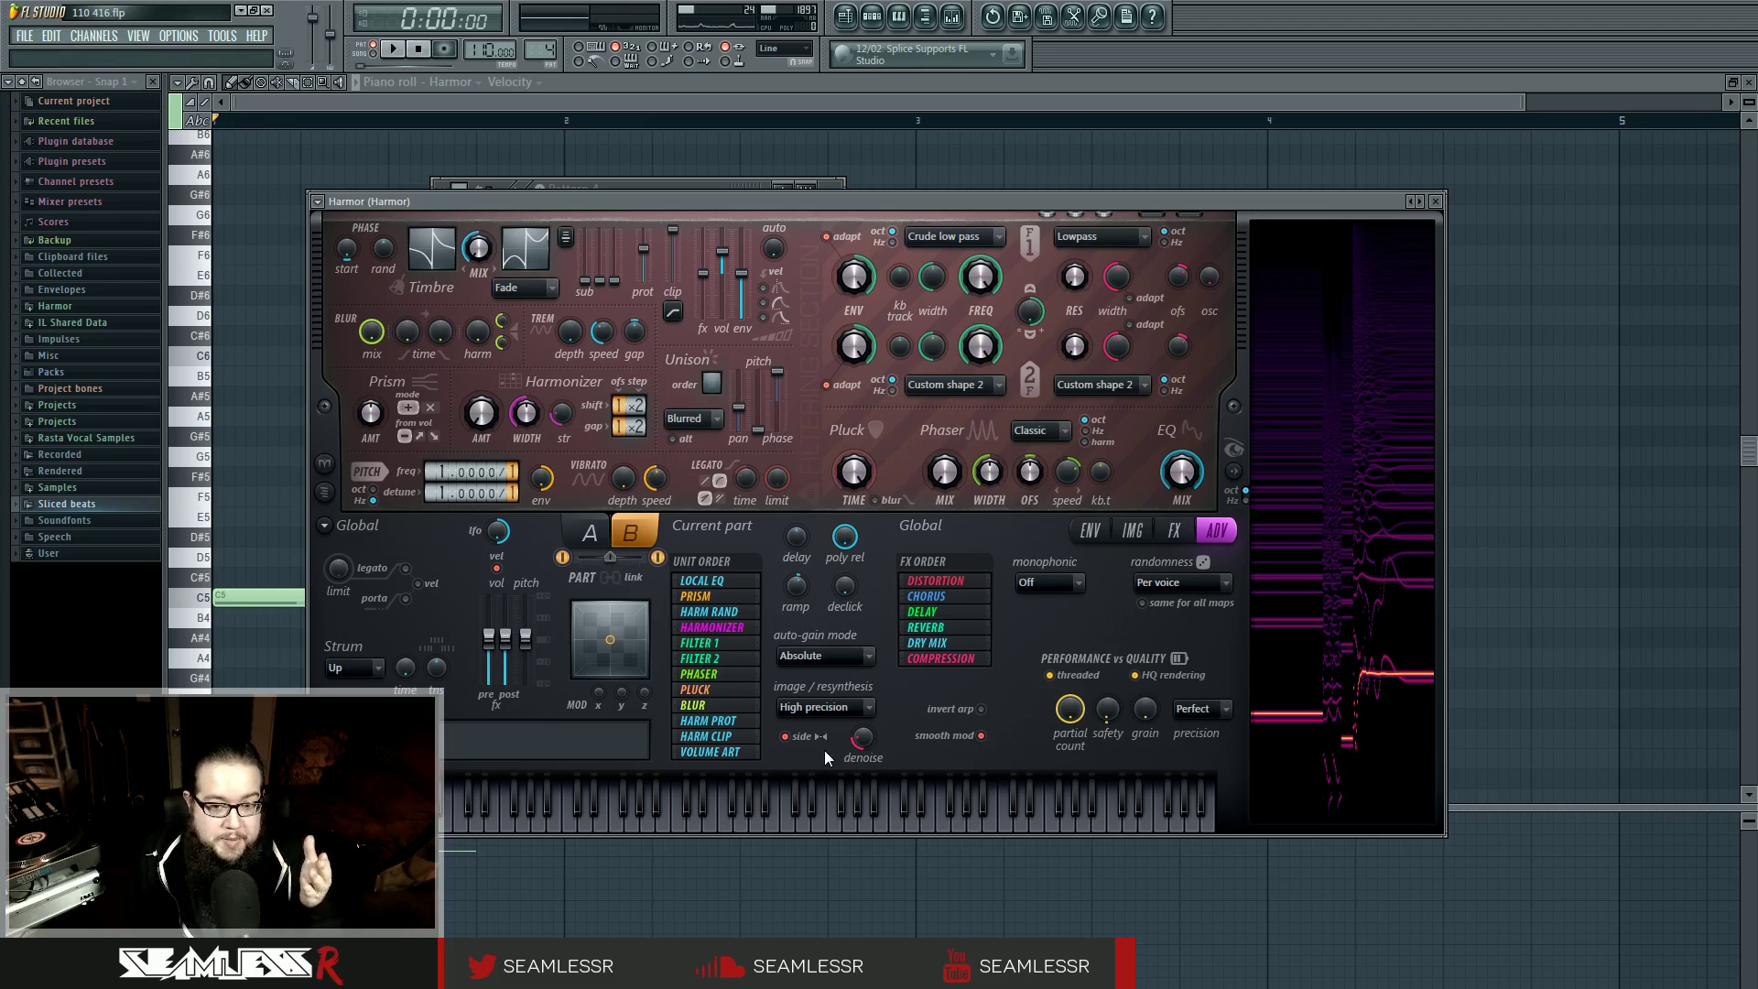
pyautogui.click(590, 533)
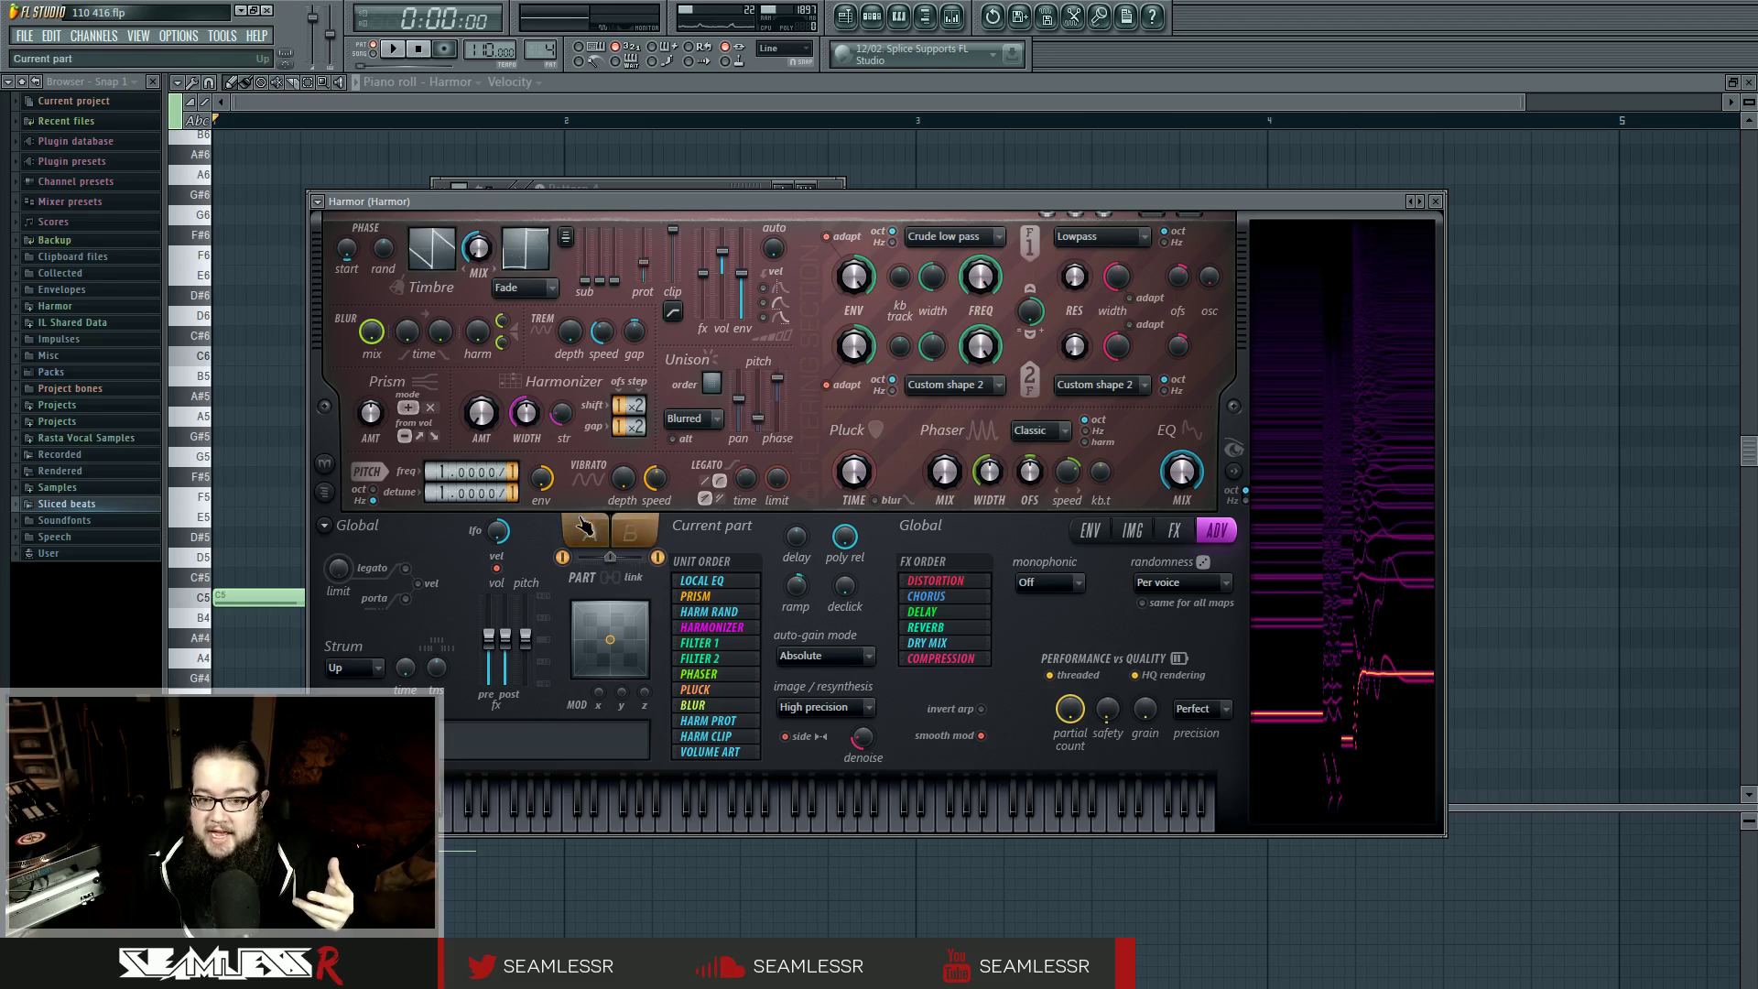
pyautogui.click(631, 536)
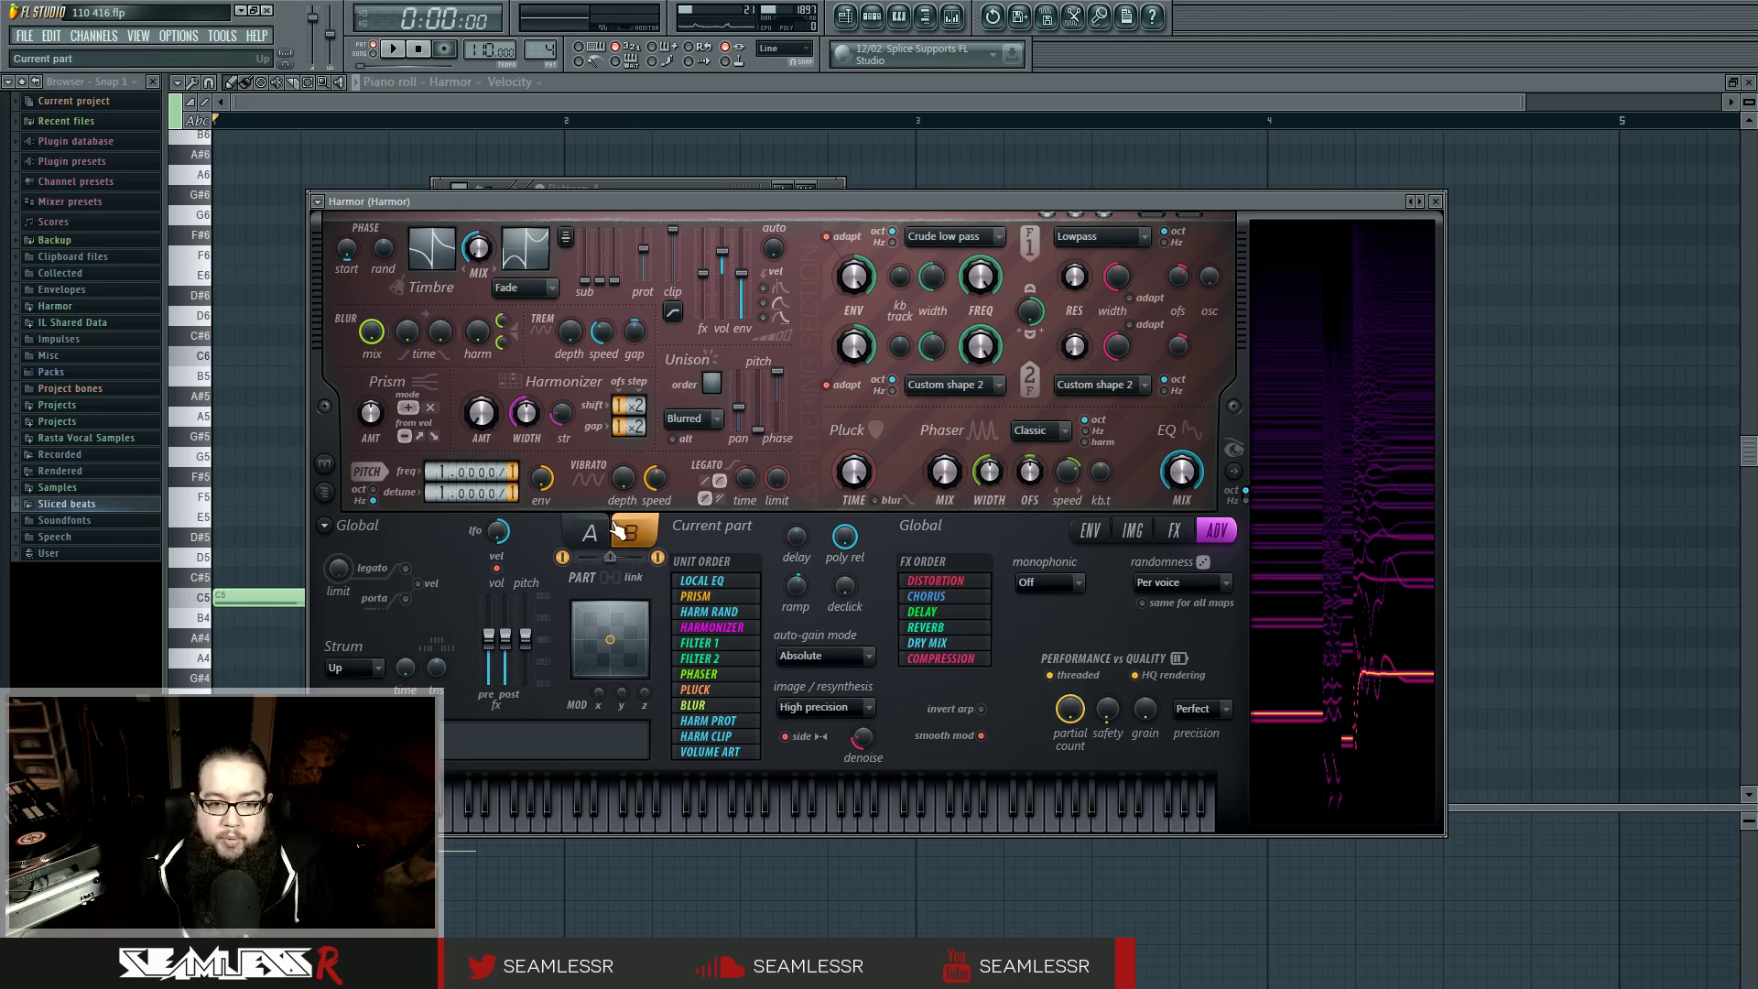
pyautogui.click(594, 533)
pyautogui.click(1131, 531)
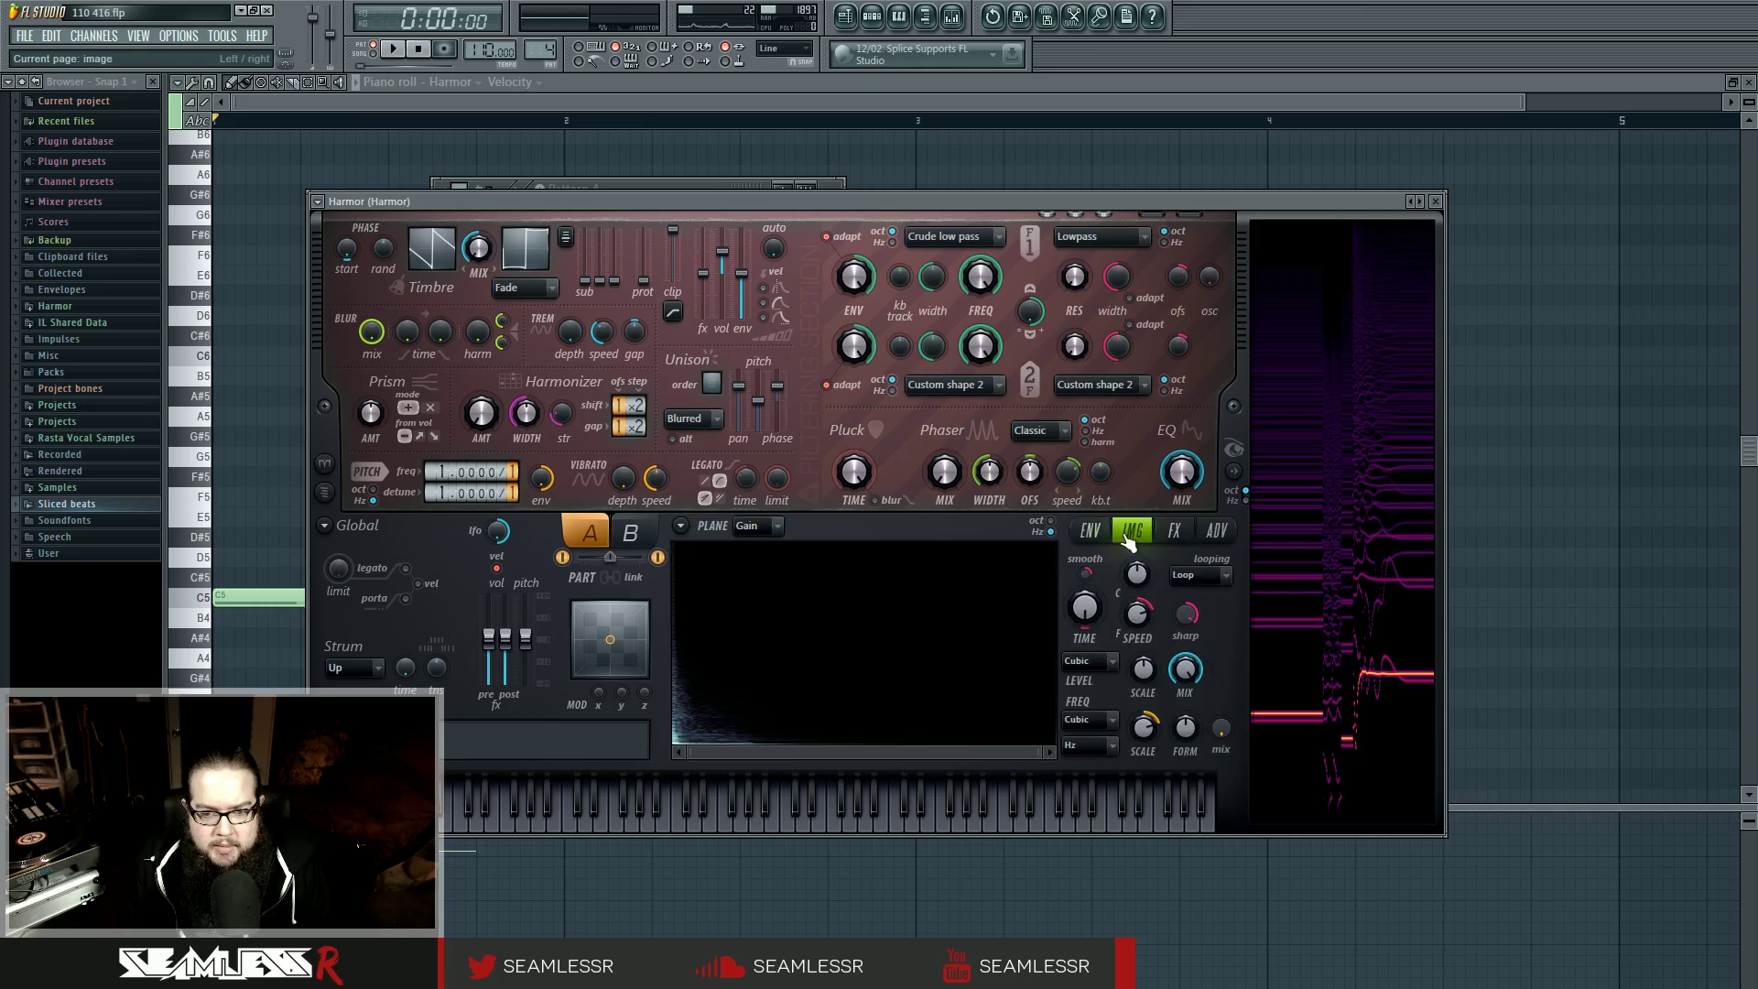
# Step: Play Pattern 4 while viewing Harmor part A, and show its Image fine speed envelope
pyautogui.press('space')
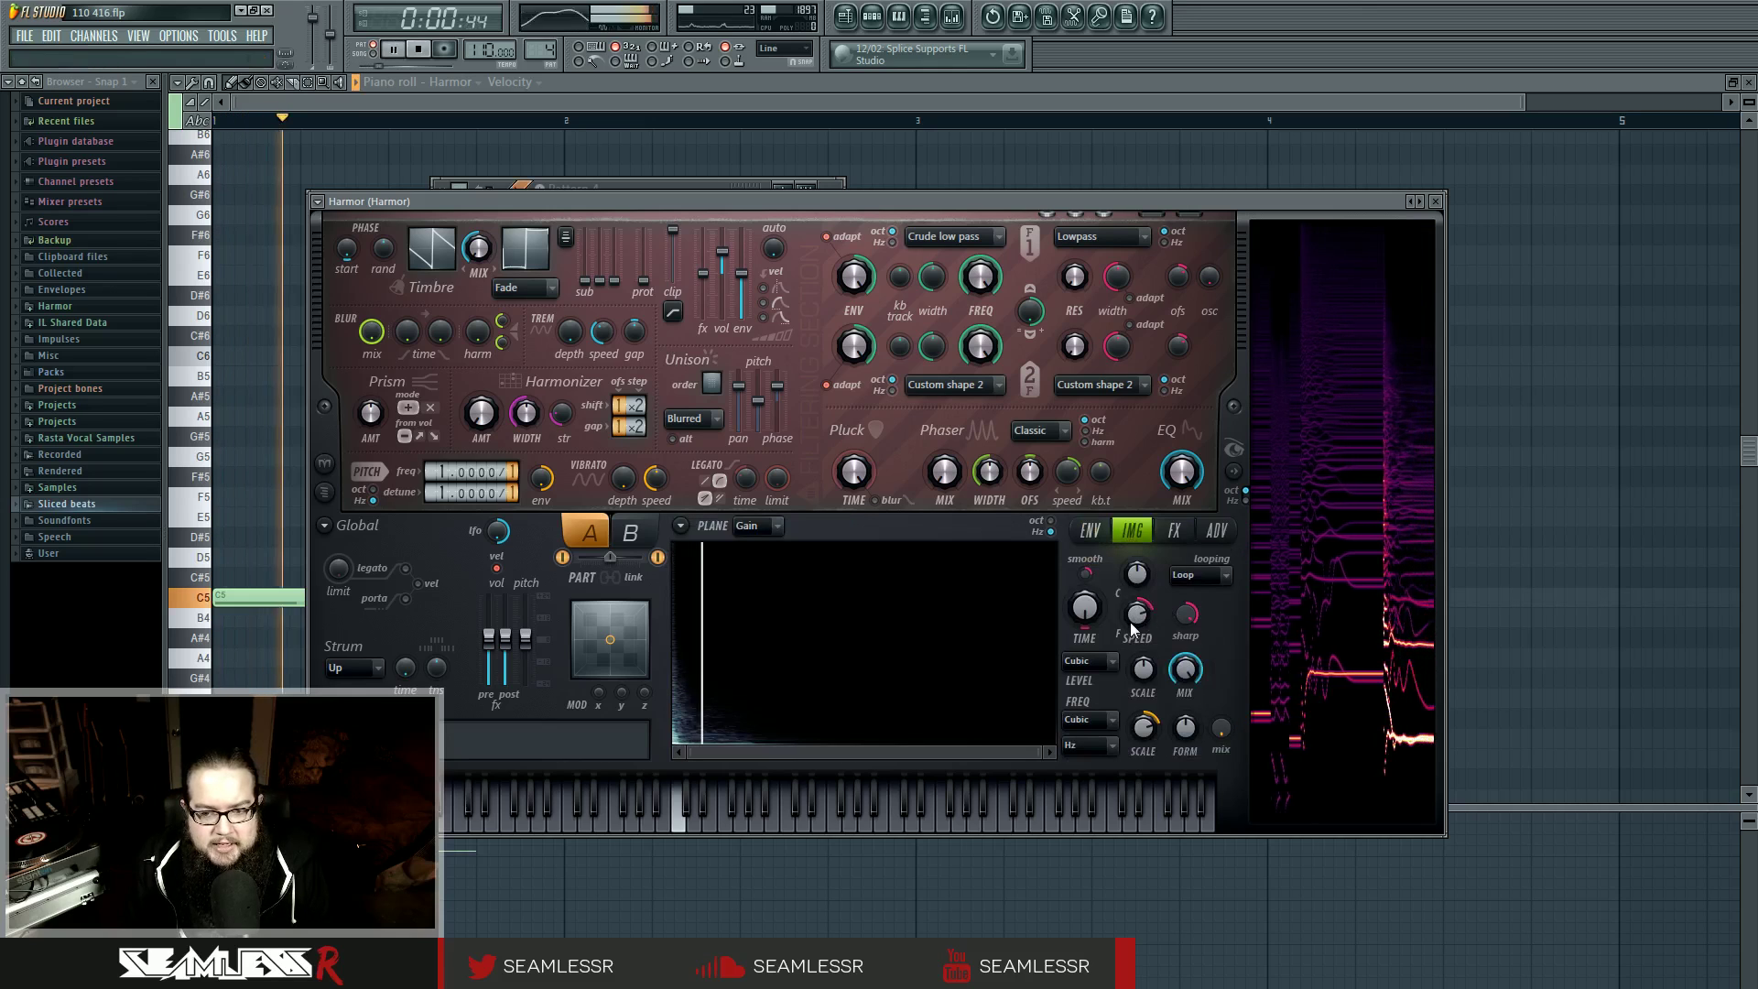
pyautogui.click(1092, 534)
pyautogui.press('space')
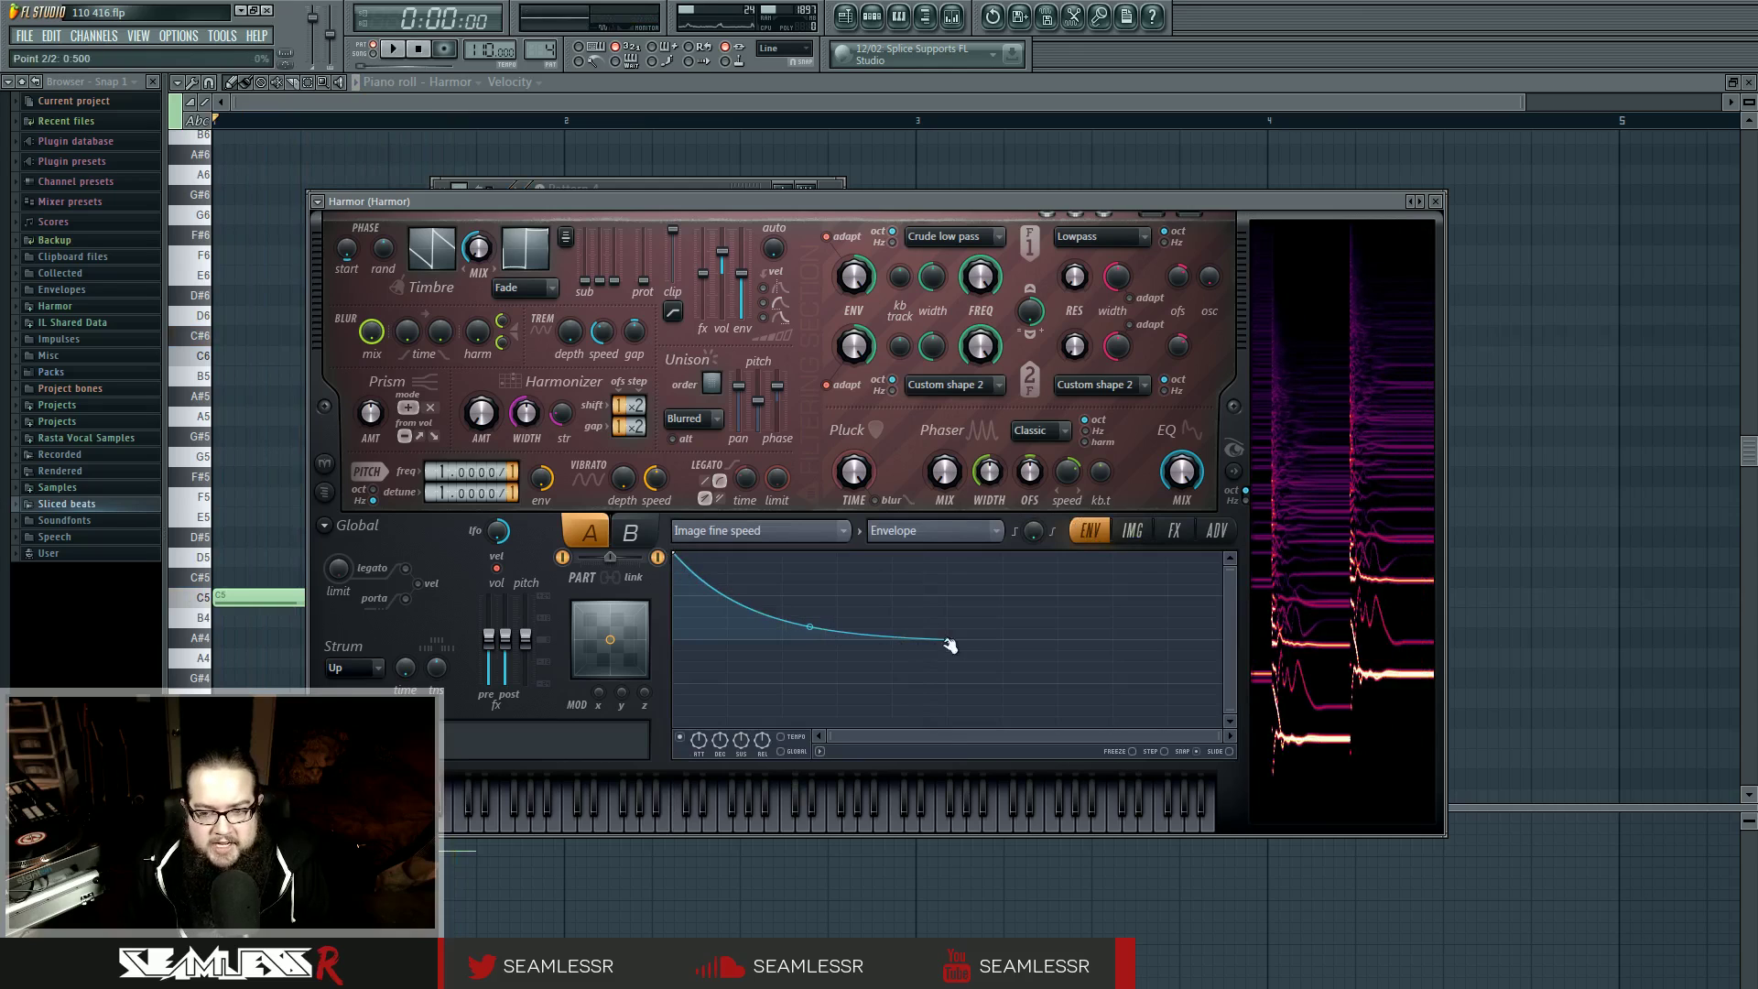
# Step: Audition a C6 note on Harmor's image page, compare parts A and B, and show the effects page
pyautogui.click(1133, 531)
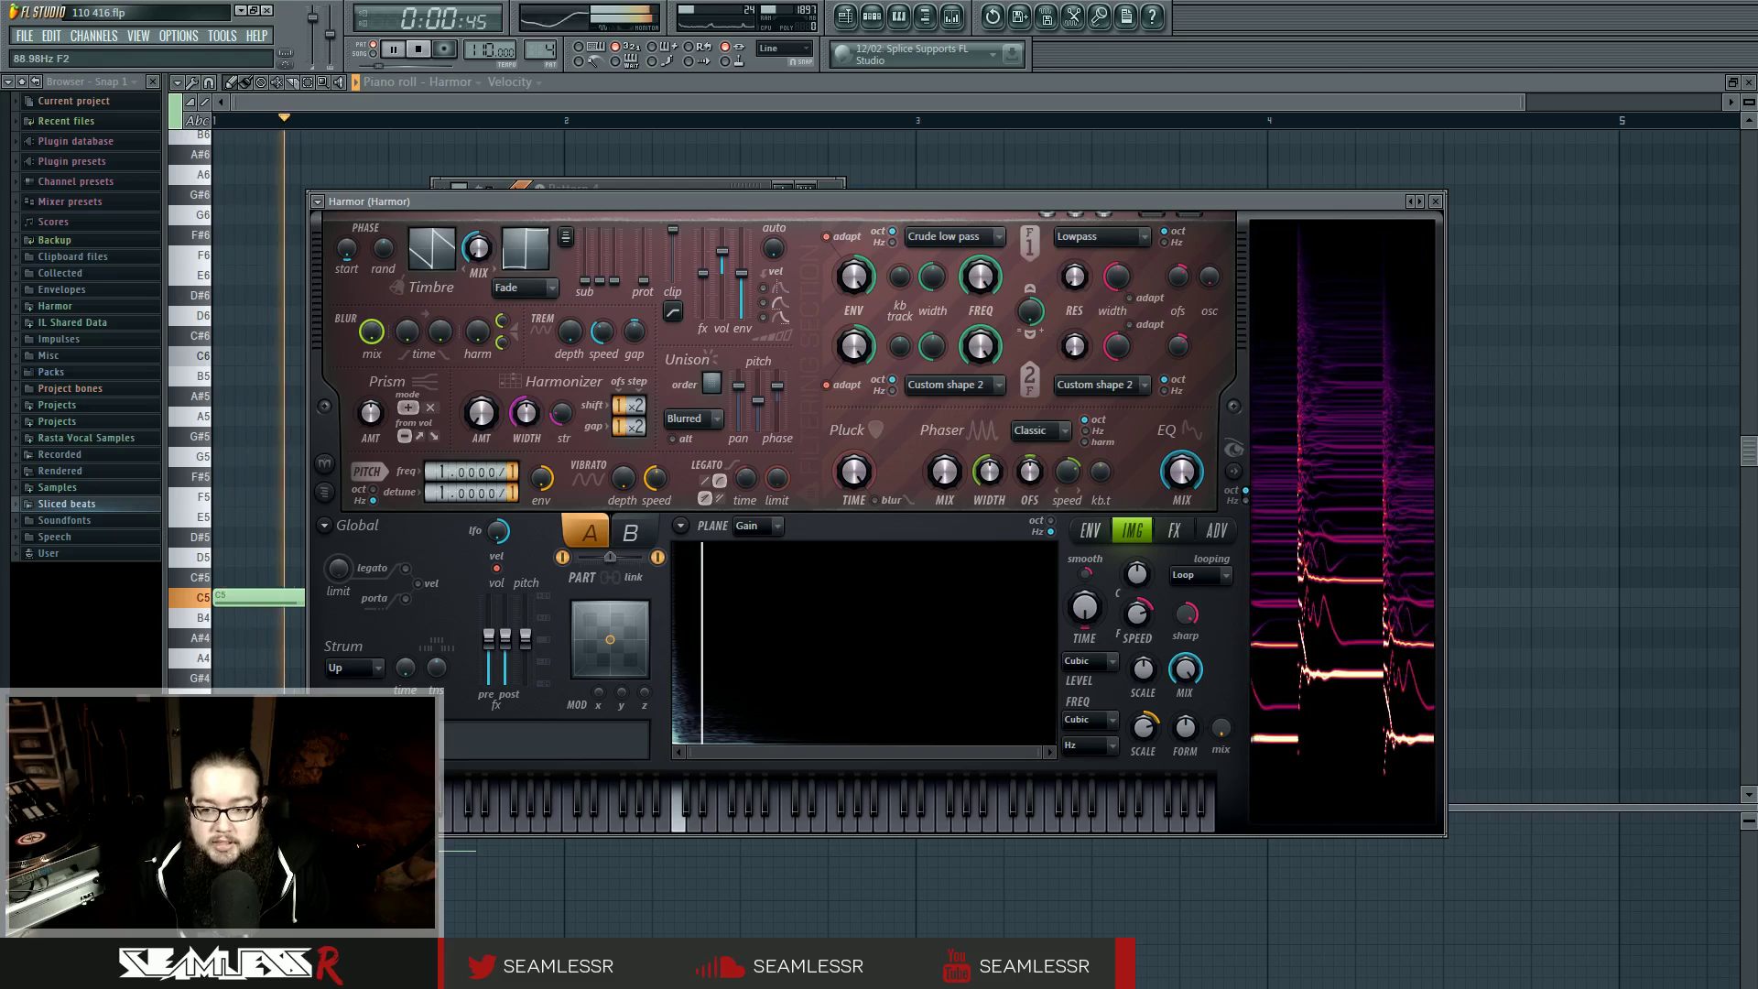
pyautogui.click(793, 818)
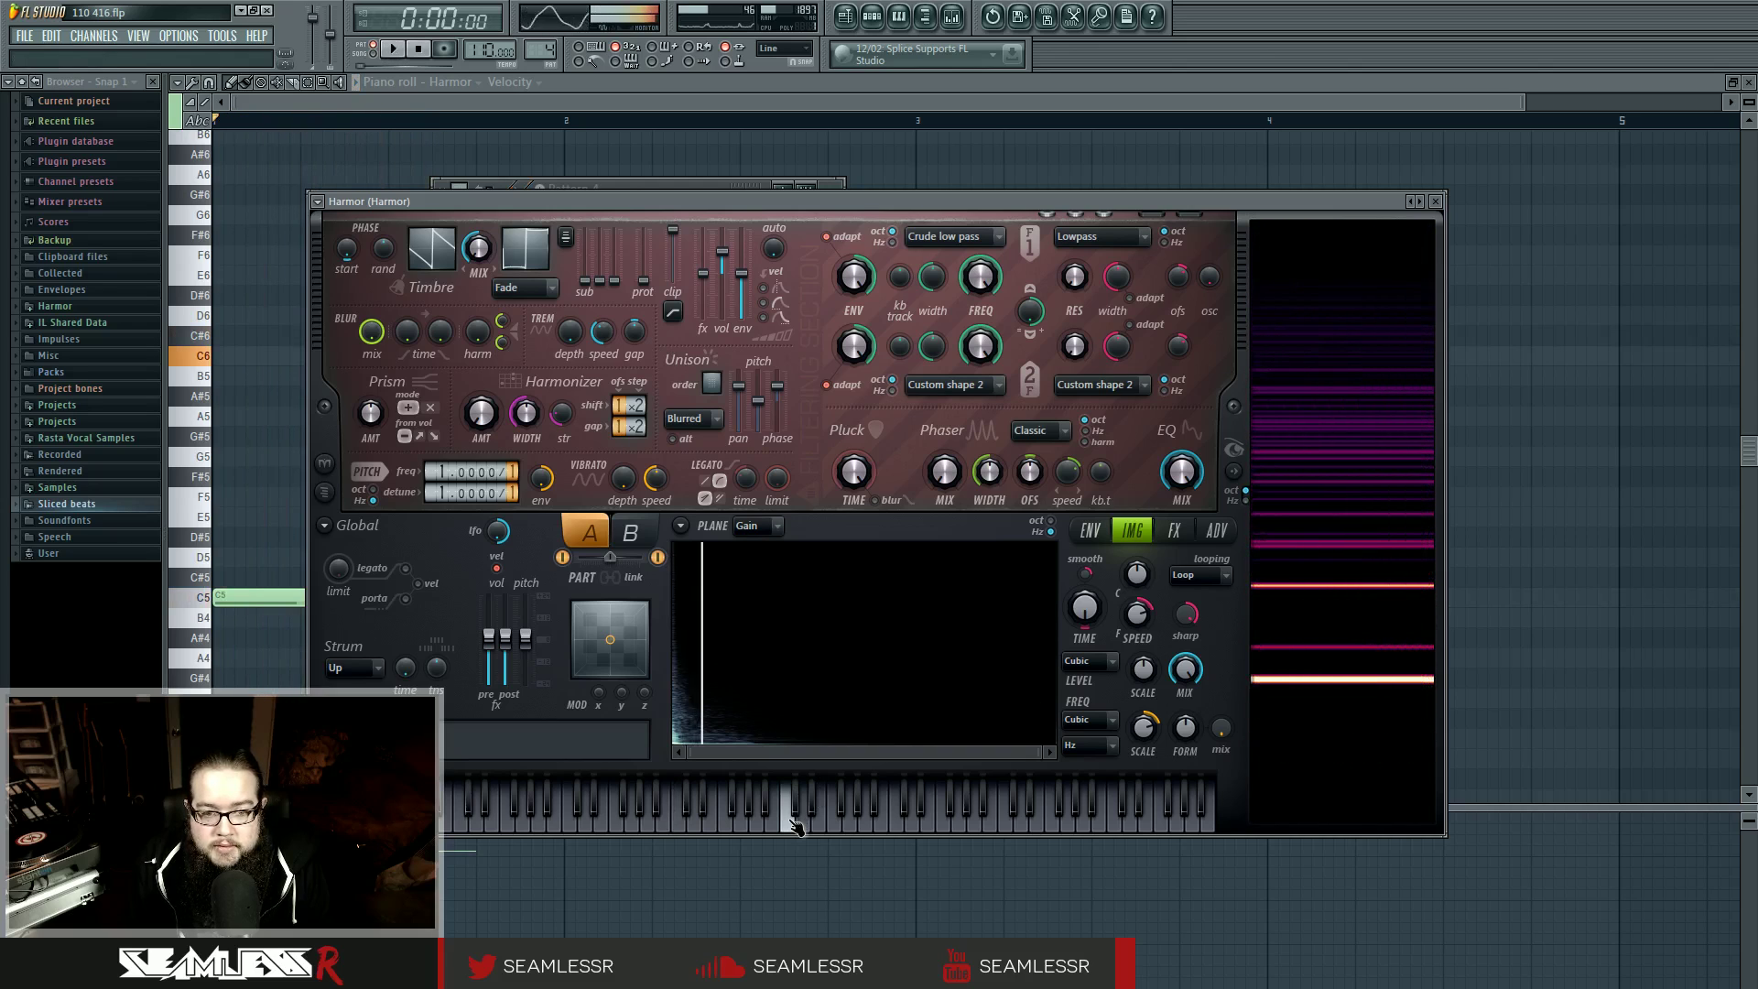
pyautogui.click(630, 534)
pyautogui.click(590, 536)
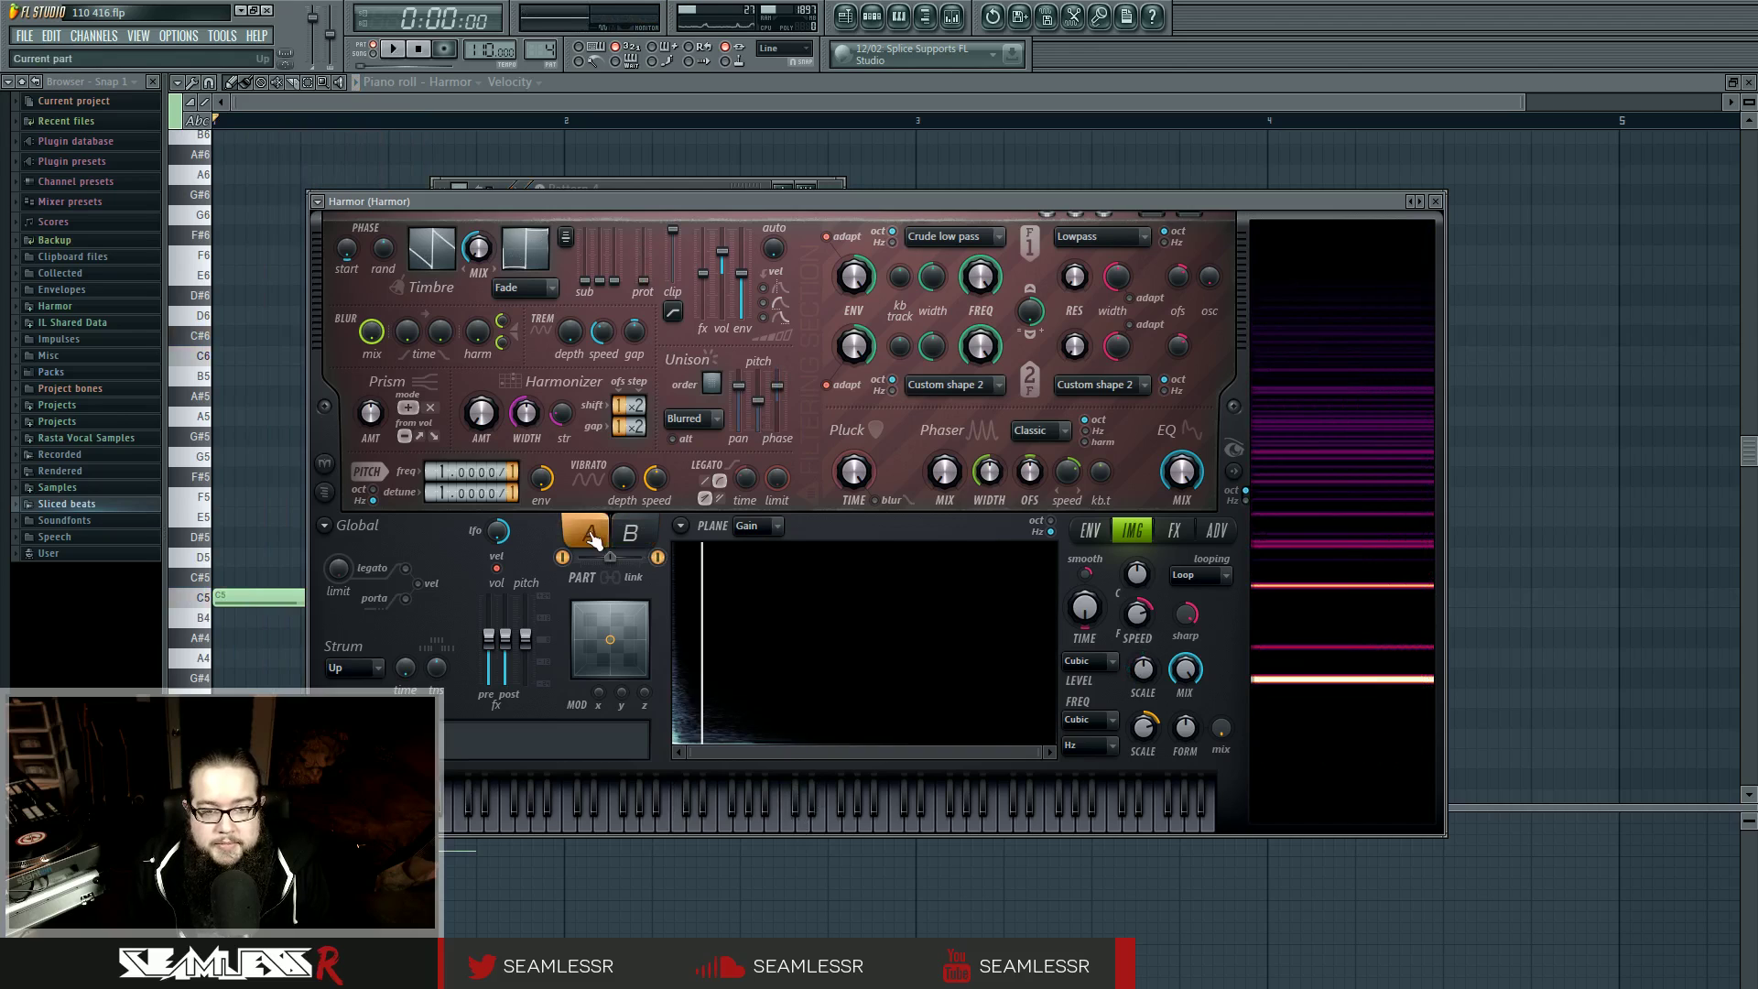
pyautogui.click(1175, 531)
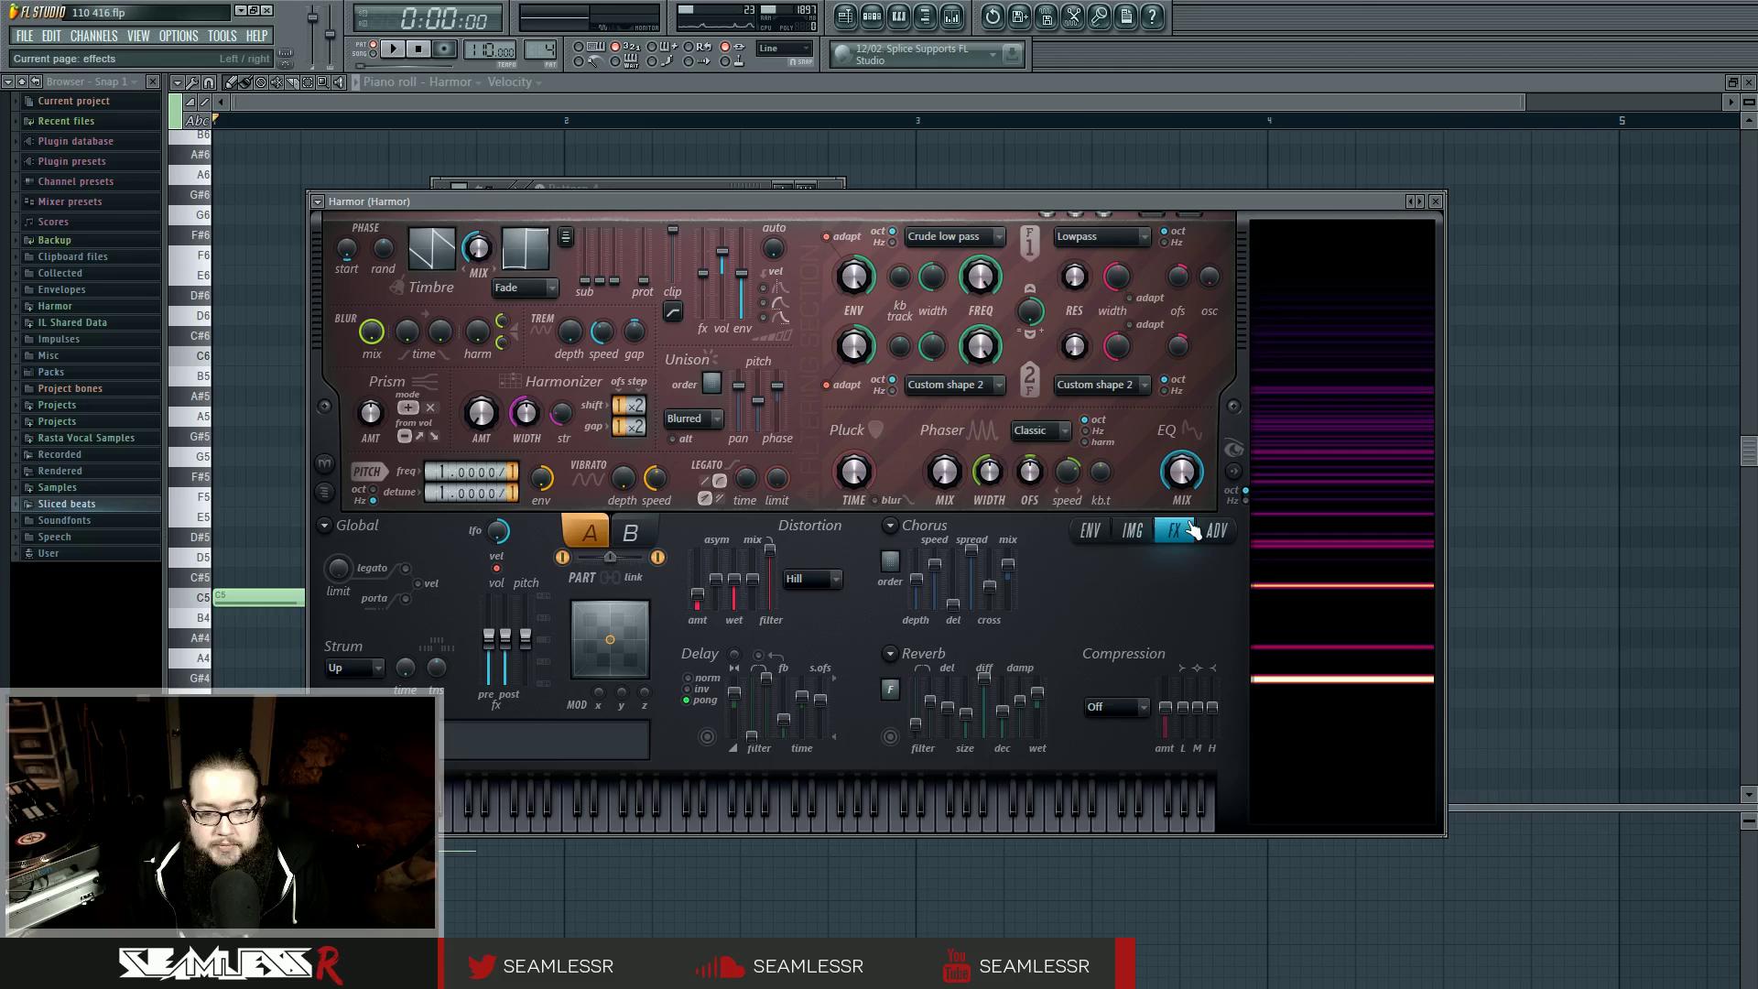
# Step: Play the sound with the mixer open, inspect both Fruity Limiters on Insert 1, and return to the playlist
pyautogui.click(953, 20)
pyautogui.press('space')
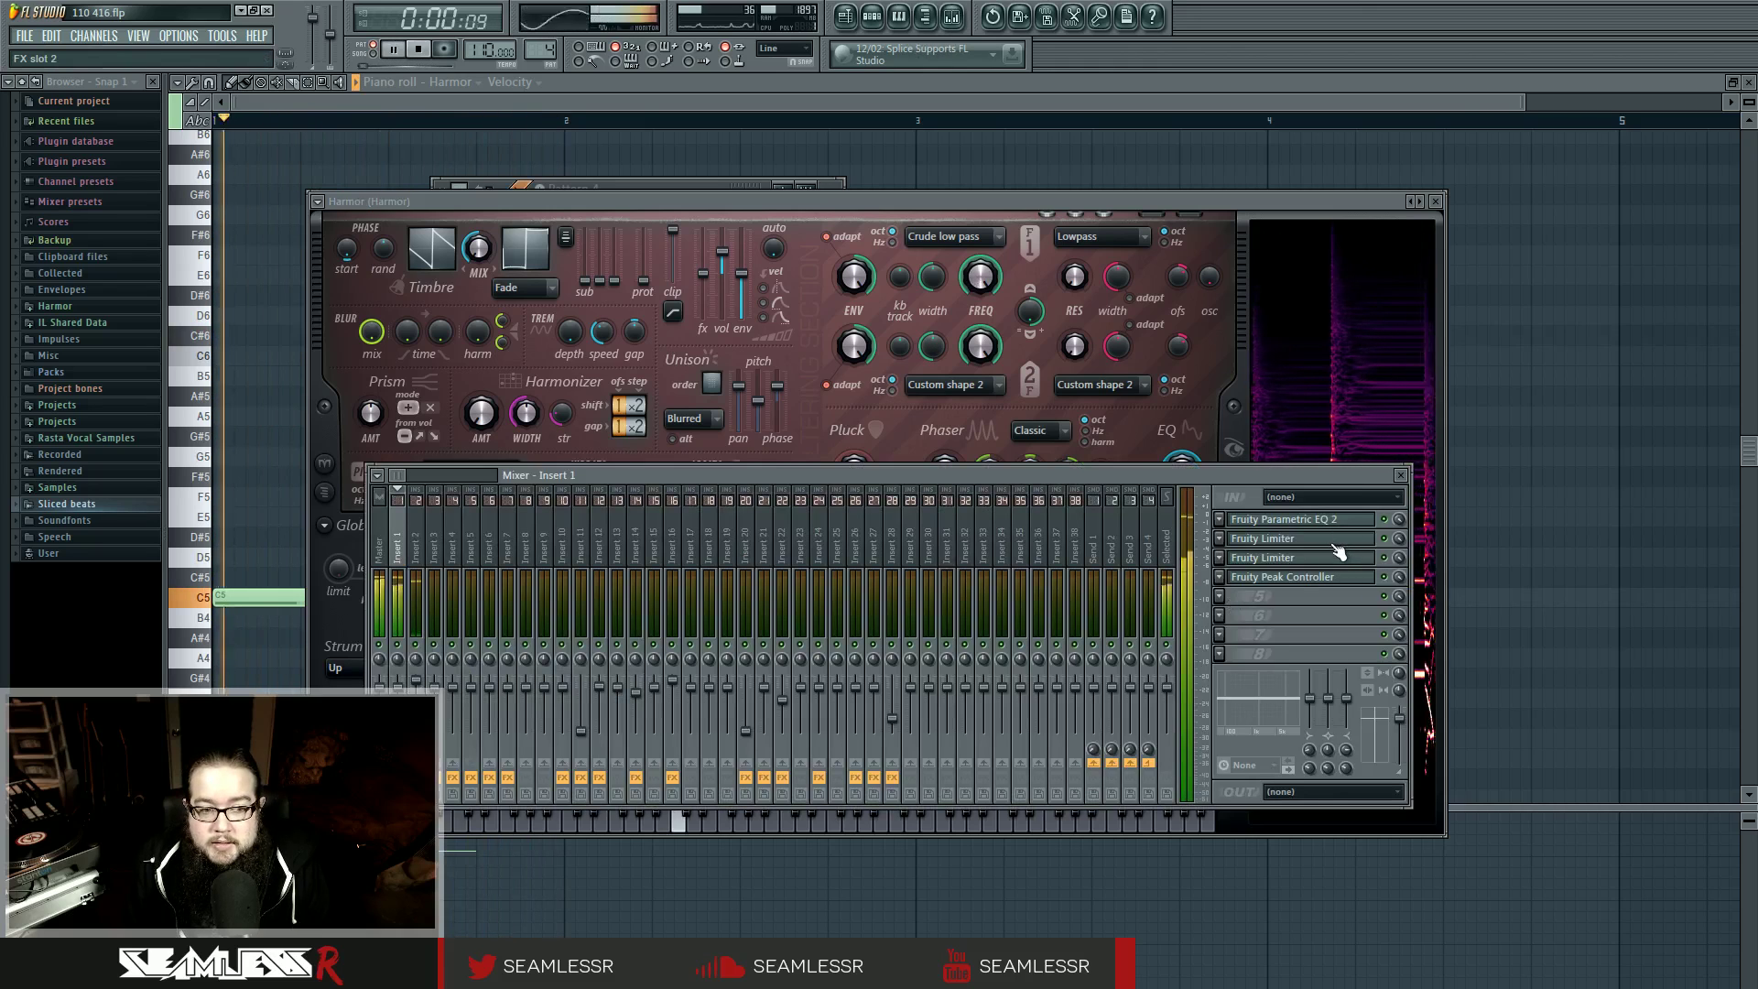
pyautogui.press('space')
pyautogui.click(1336, 544)
pyautogui.click(1335, 558)
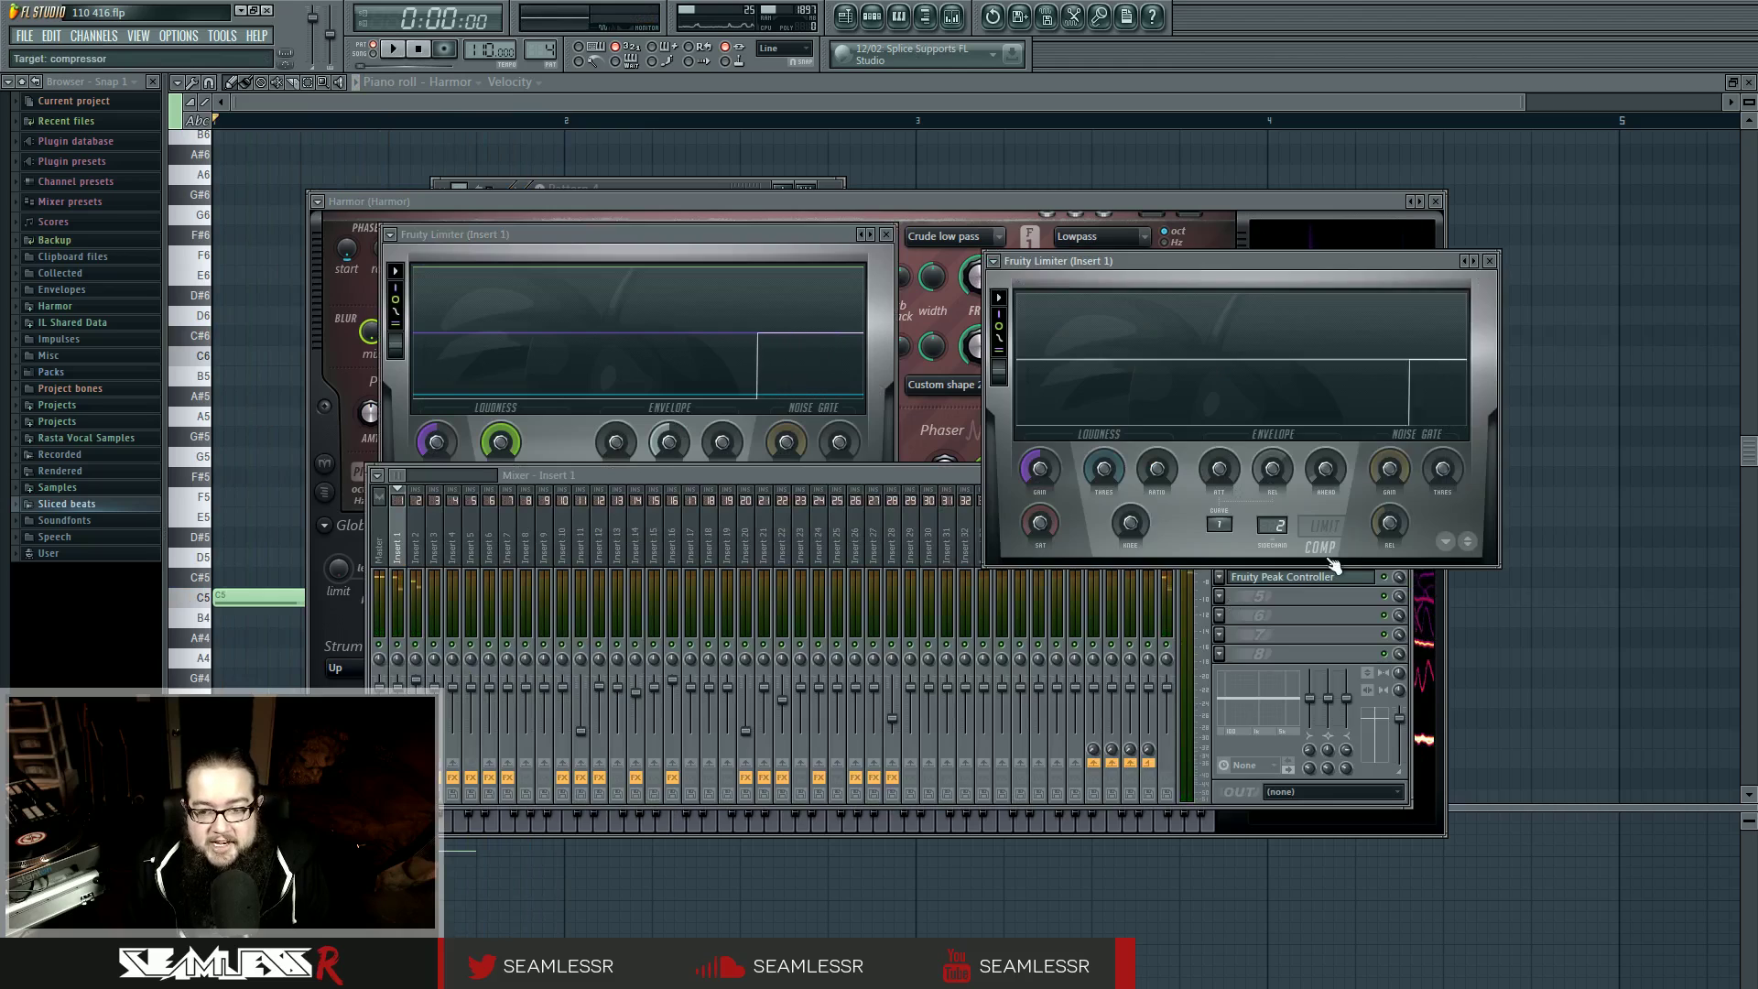
pyautogui.click(1490, 261)
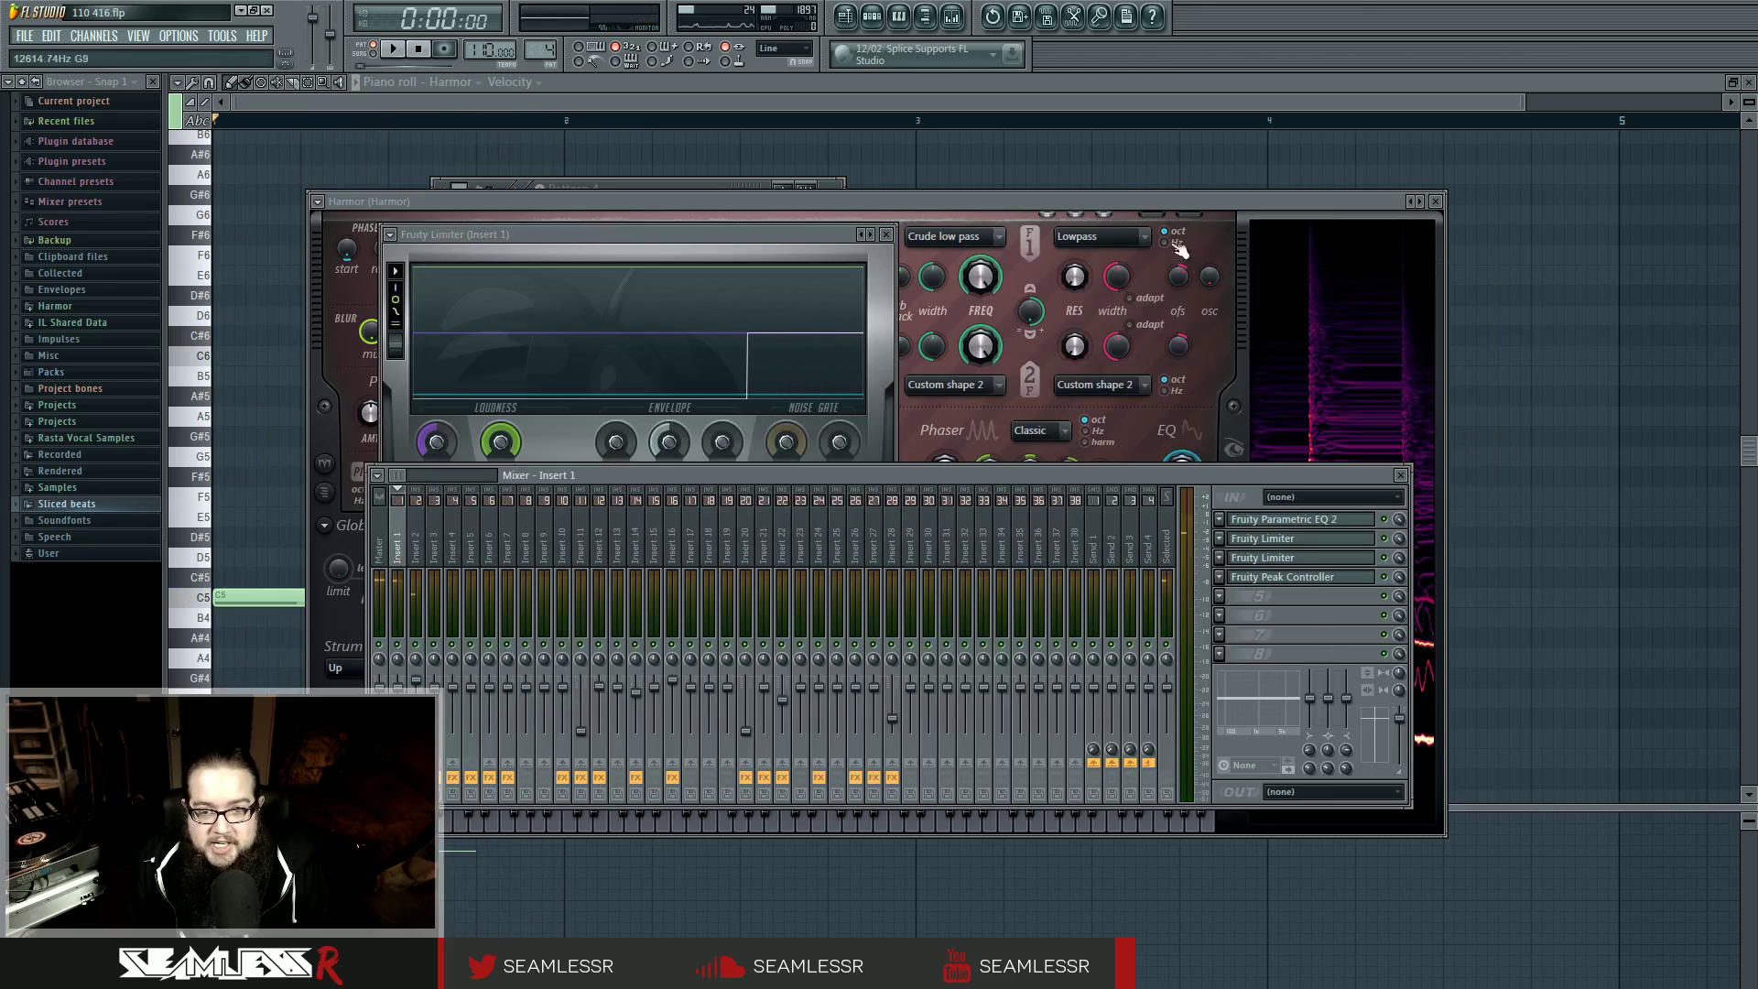
pyautogui.click(885, 234)
pyautogui.click(852, 20)
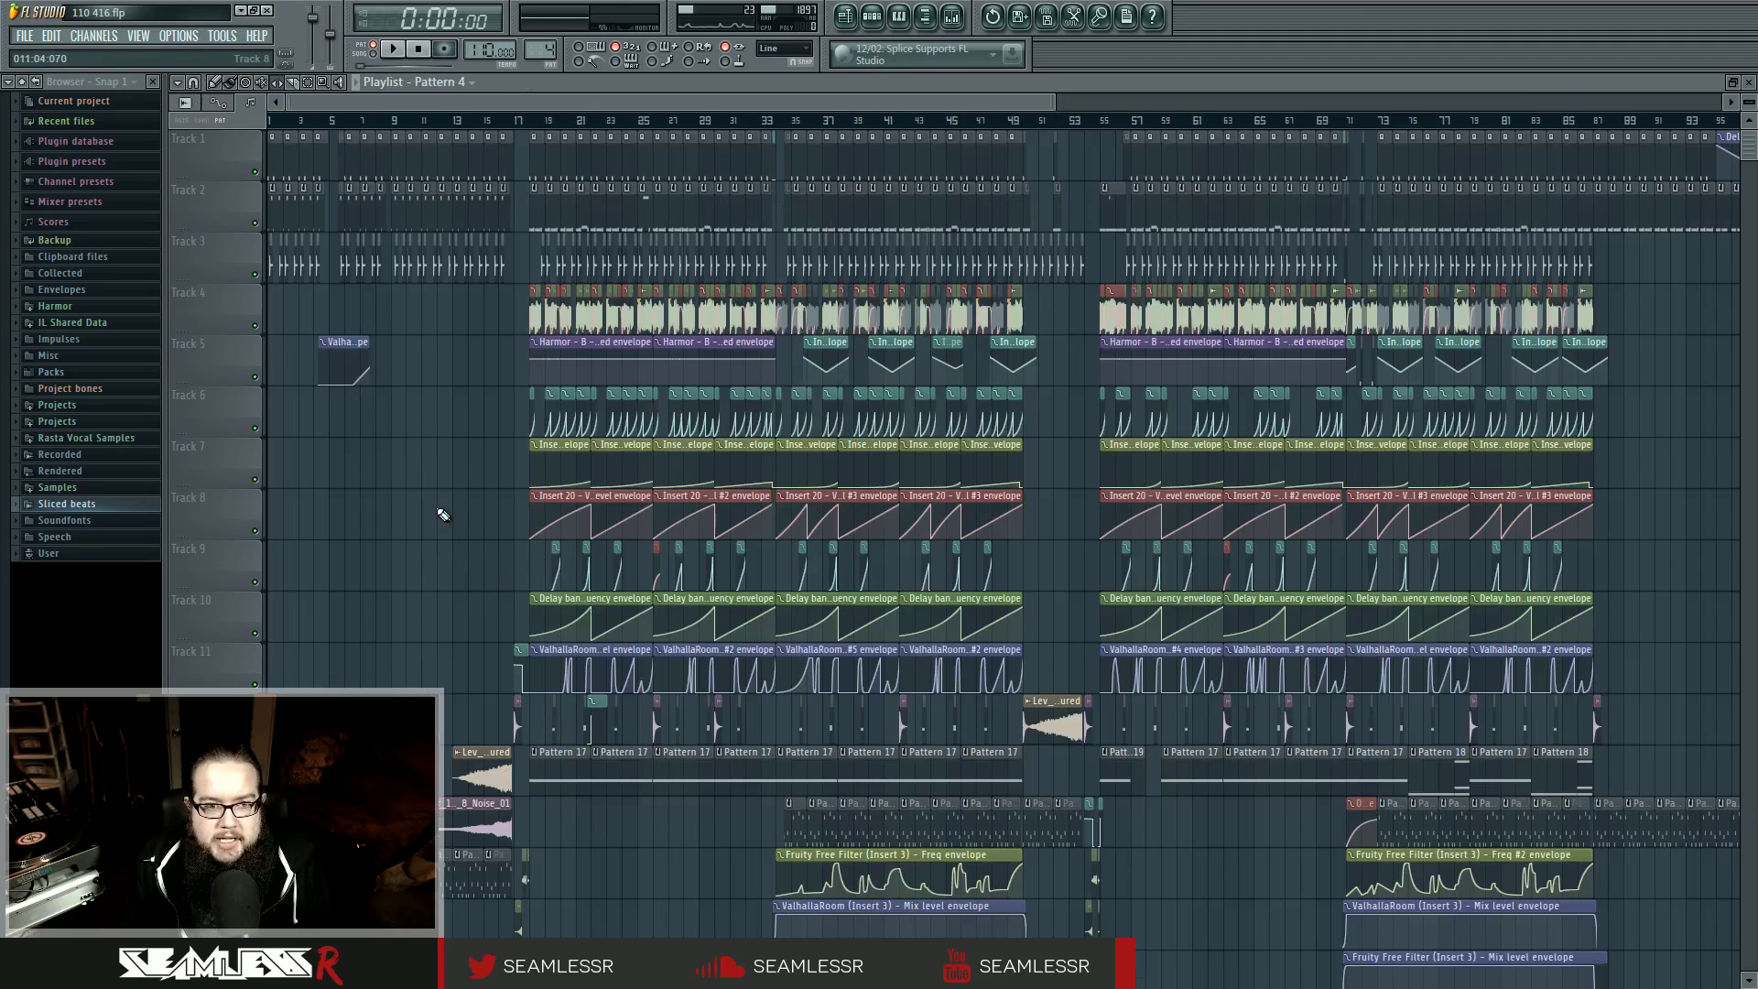
# Step: Play the arrangement from bar 25 to hear Pattern 4 in context
pyautogui.scroll(6, 626, 484)
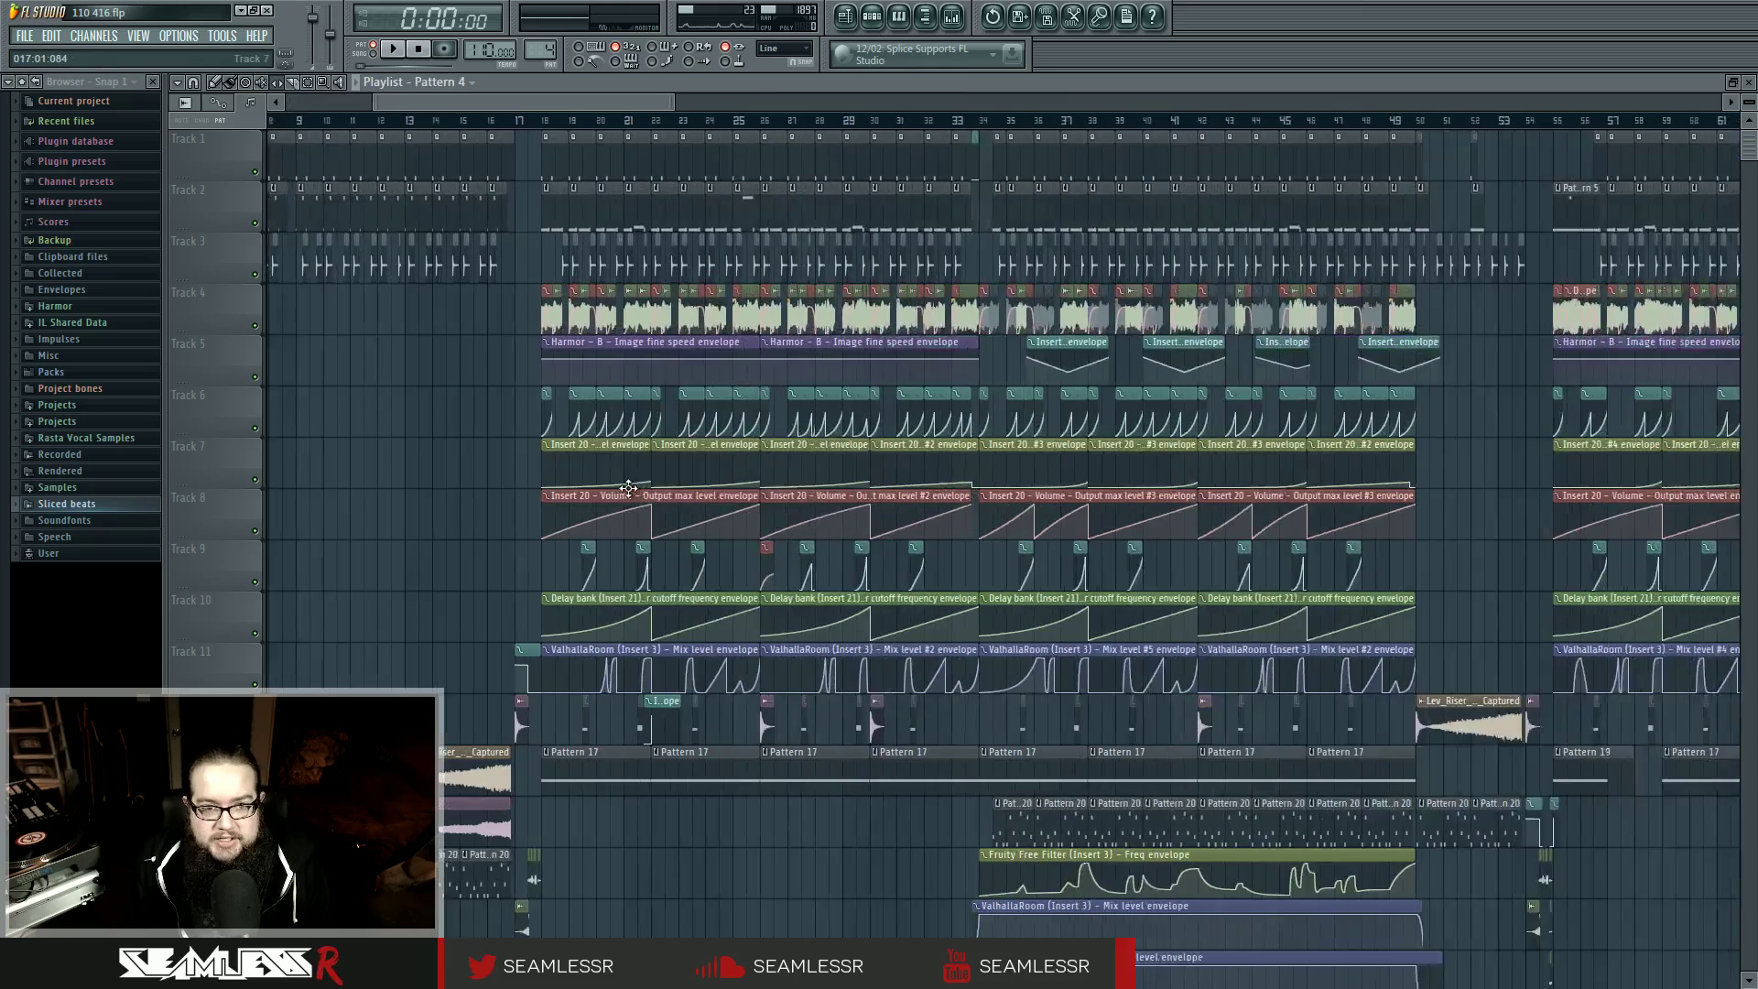
pyautogui.click(905, 119)
pyautogui.press('space')
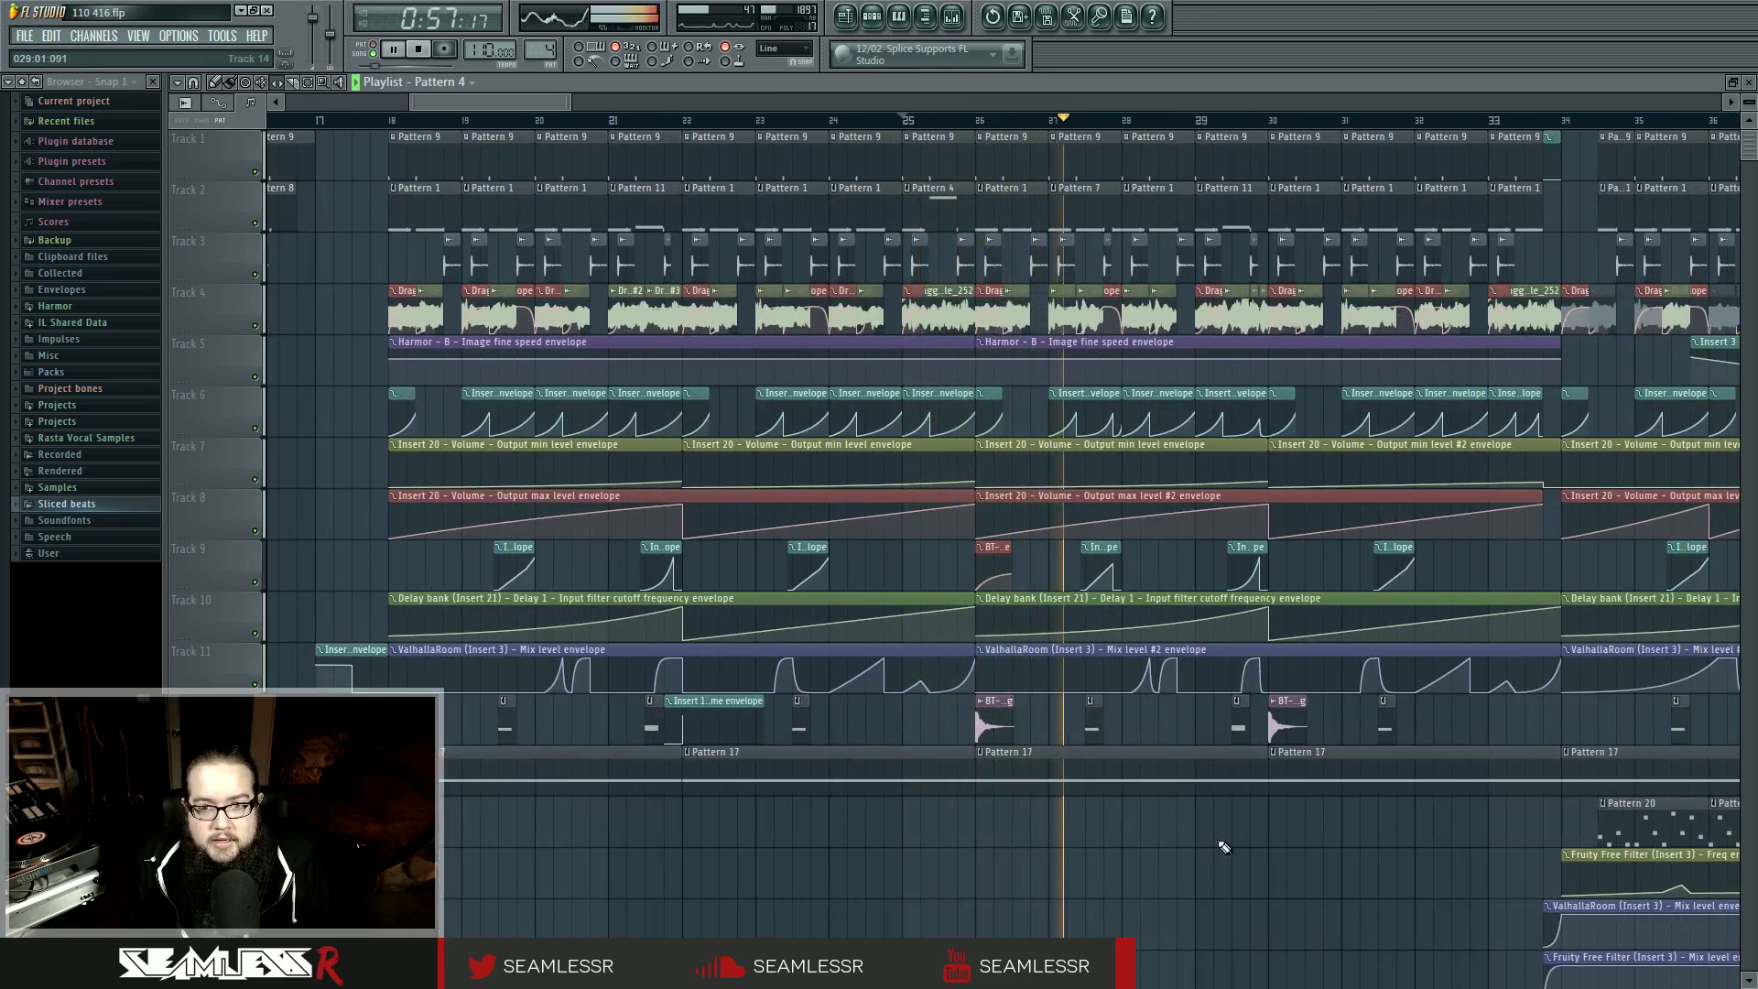
pyautogui.press('space')
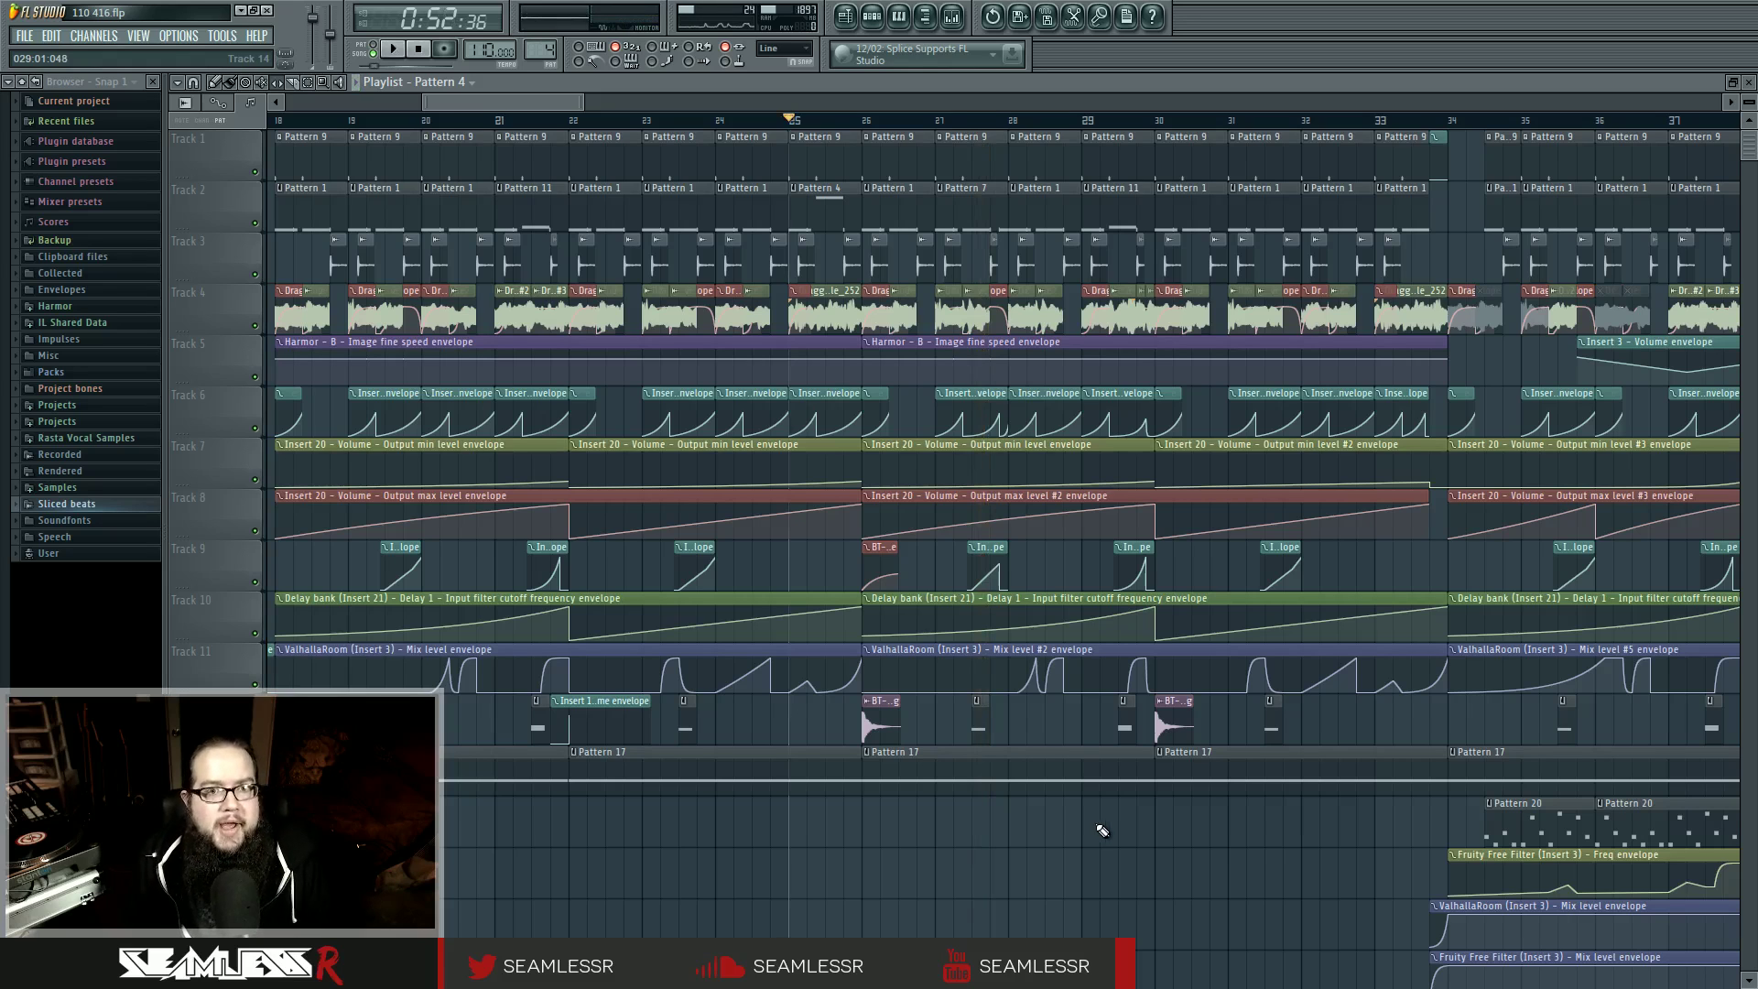
# Step: Play a short part of the intro from the middle of bar 5
pyautogui.hscroll(-10, 805, 732)
pyautogui.scroll(-6, 821, 478)
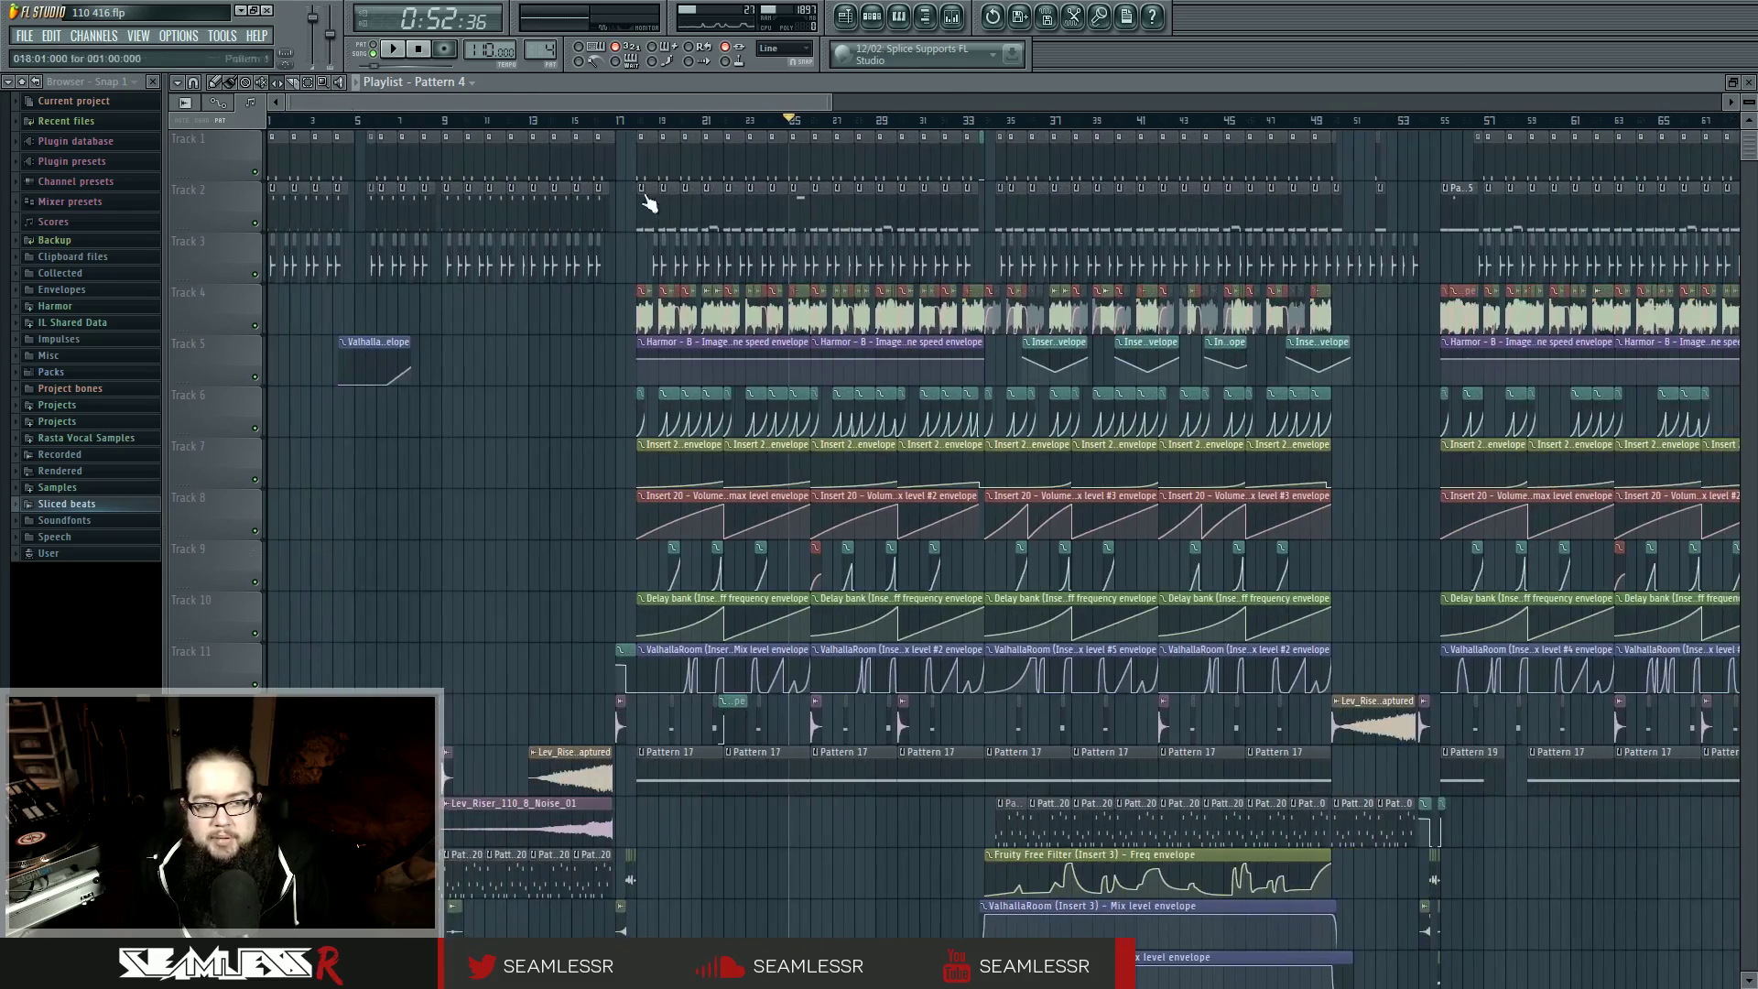
pyautogui.click(369, 122)
pyautogui.press('space')
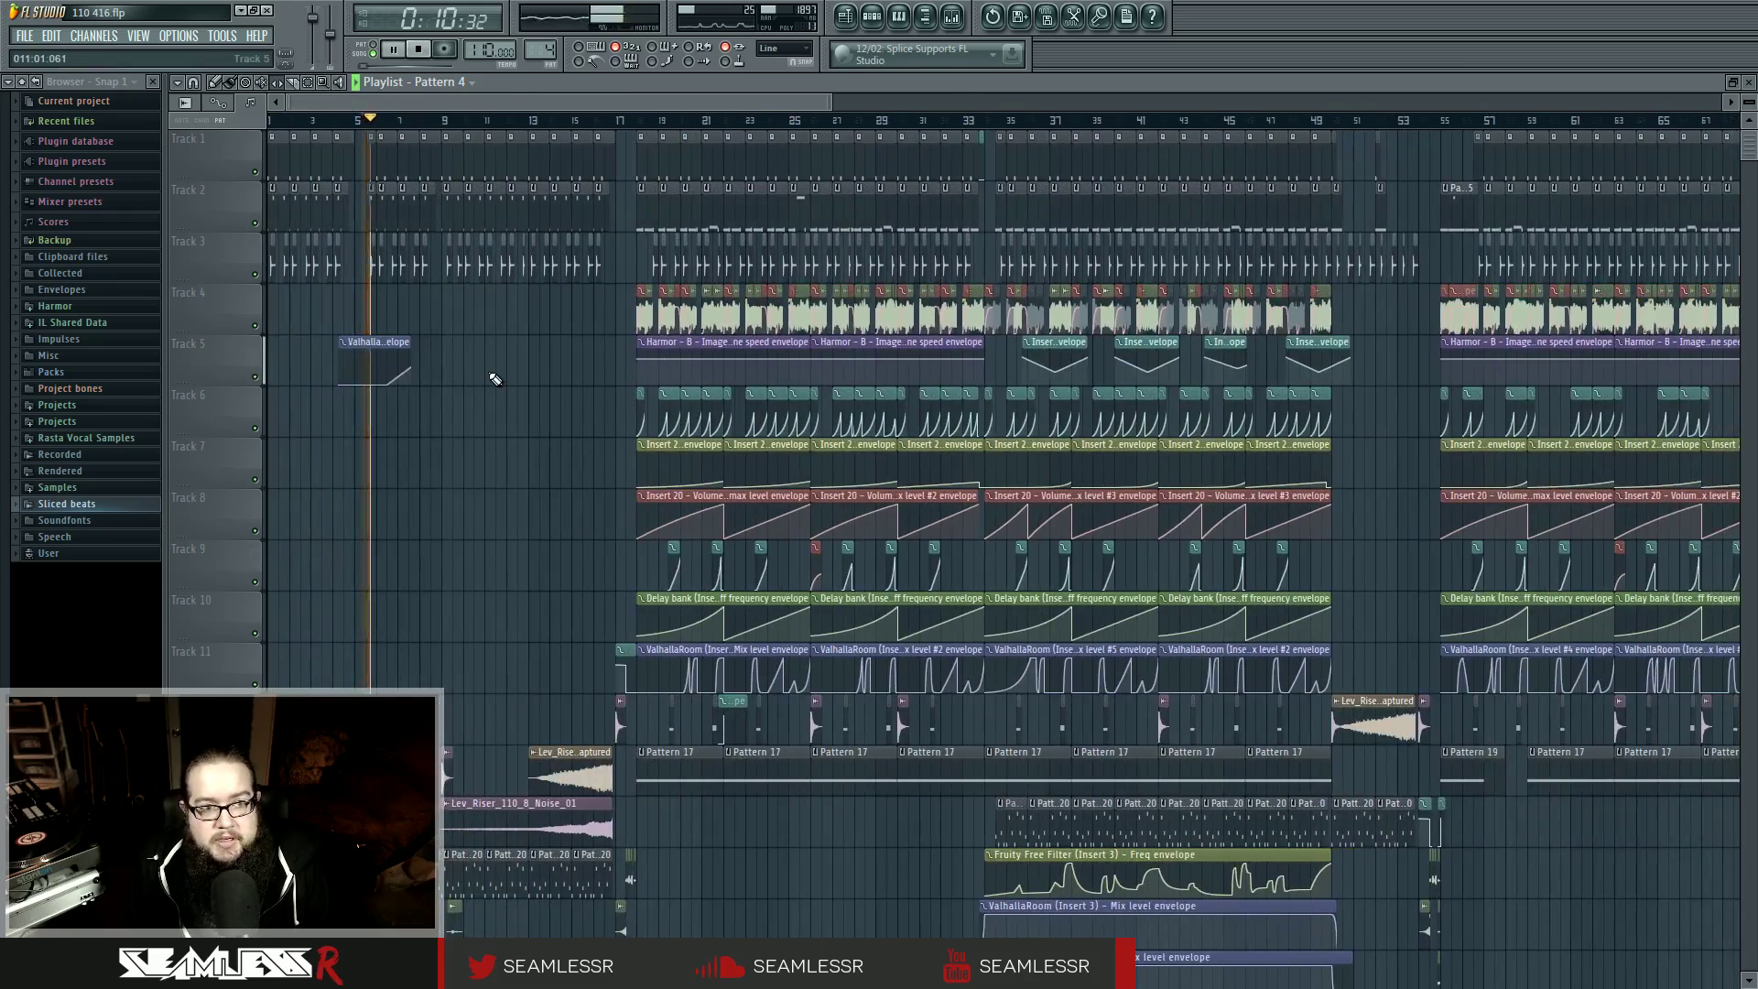
pyautogui.press('space')
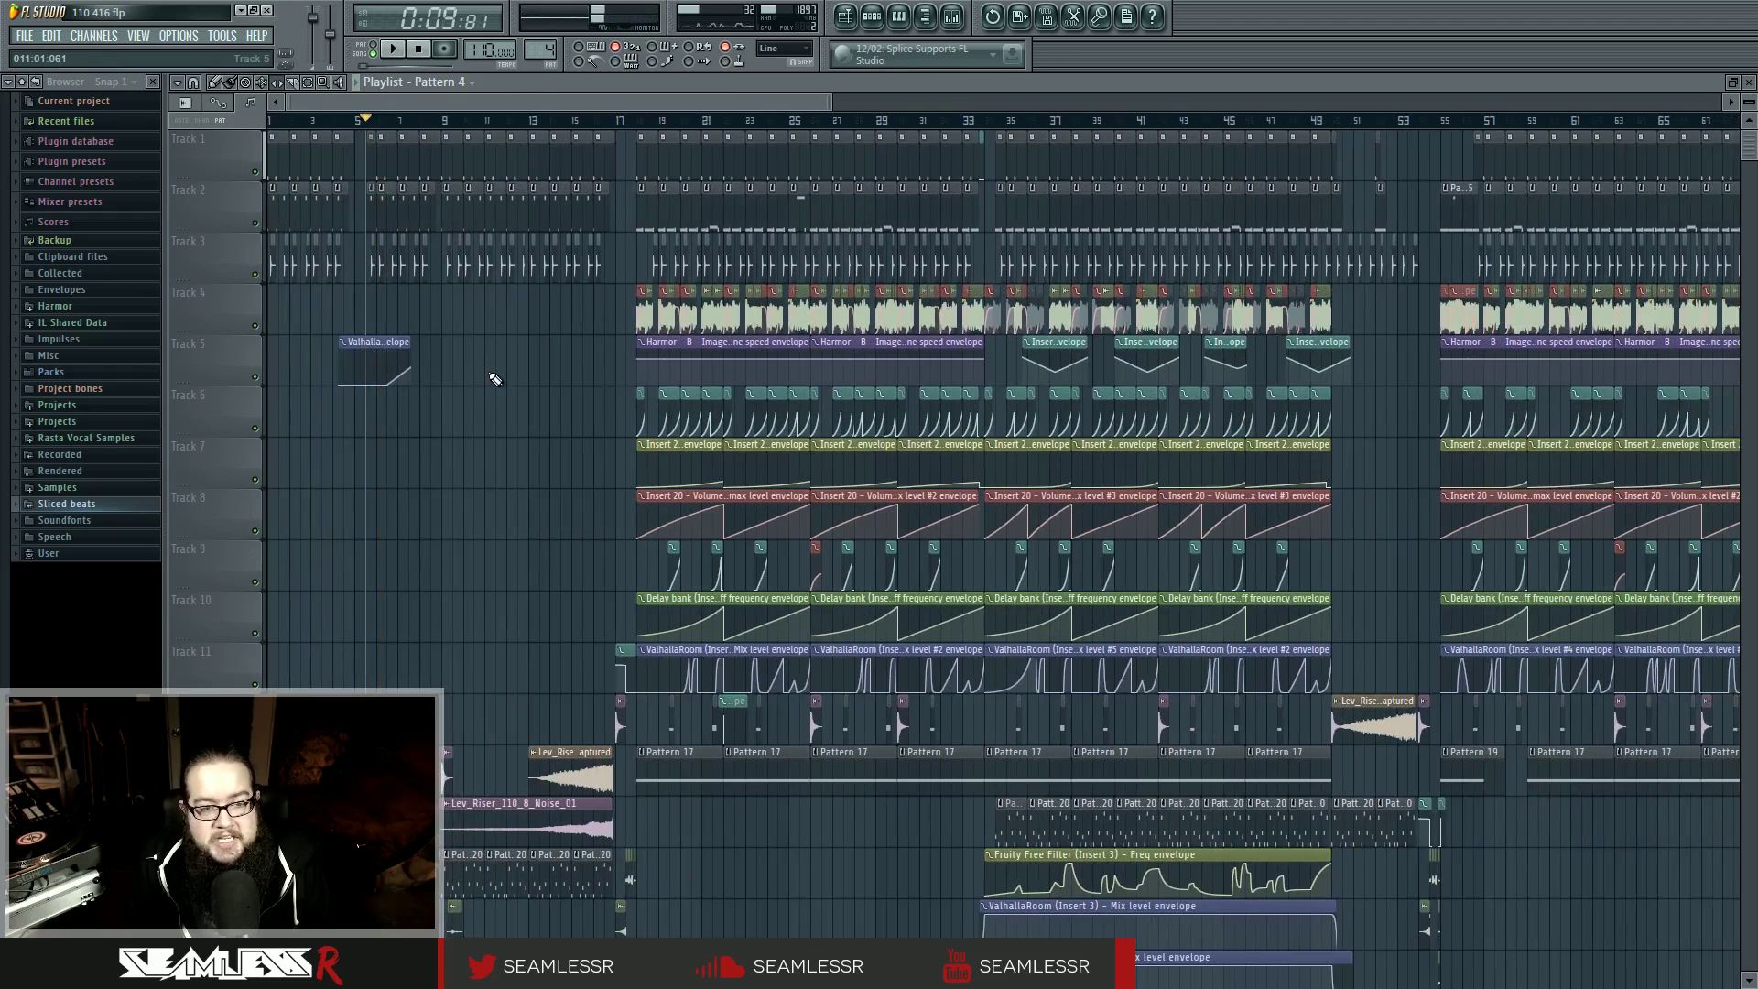
# Step: Play the arrangement from about bar 35
pyautogui.hscroll(5, 1112, 172)
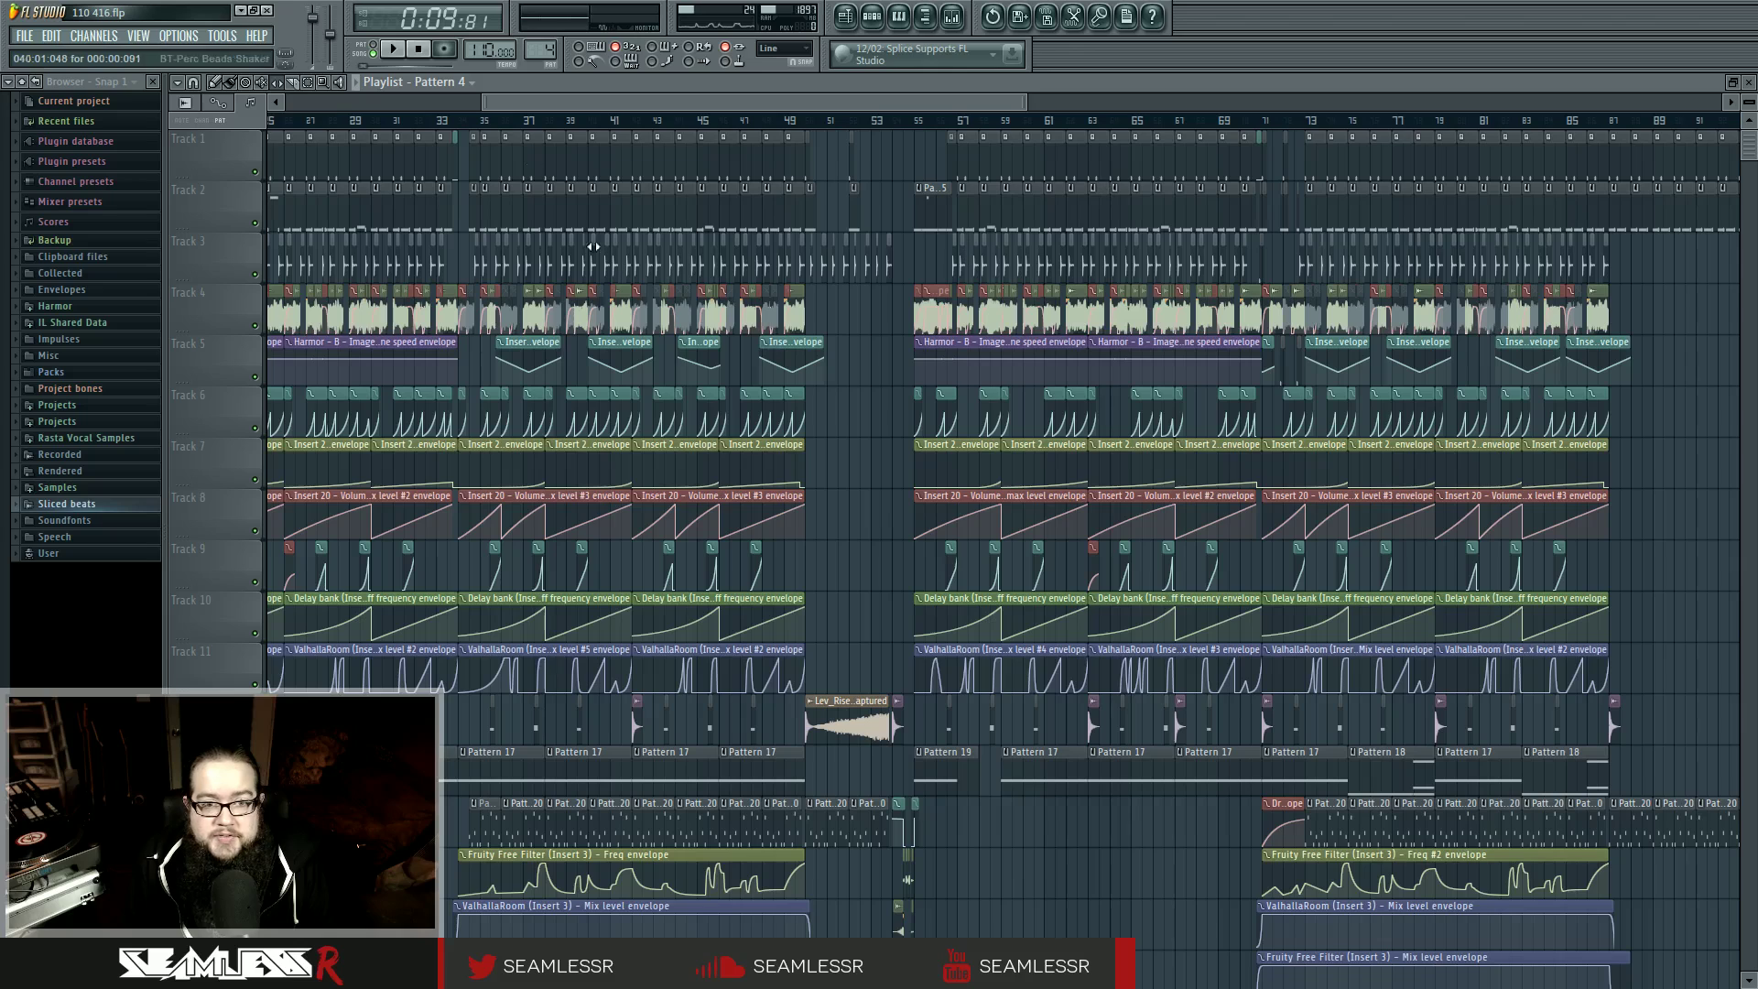
pyautogui.click(482, 122)
pyautogui.press('space')
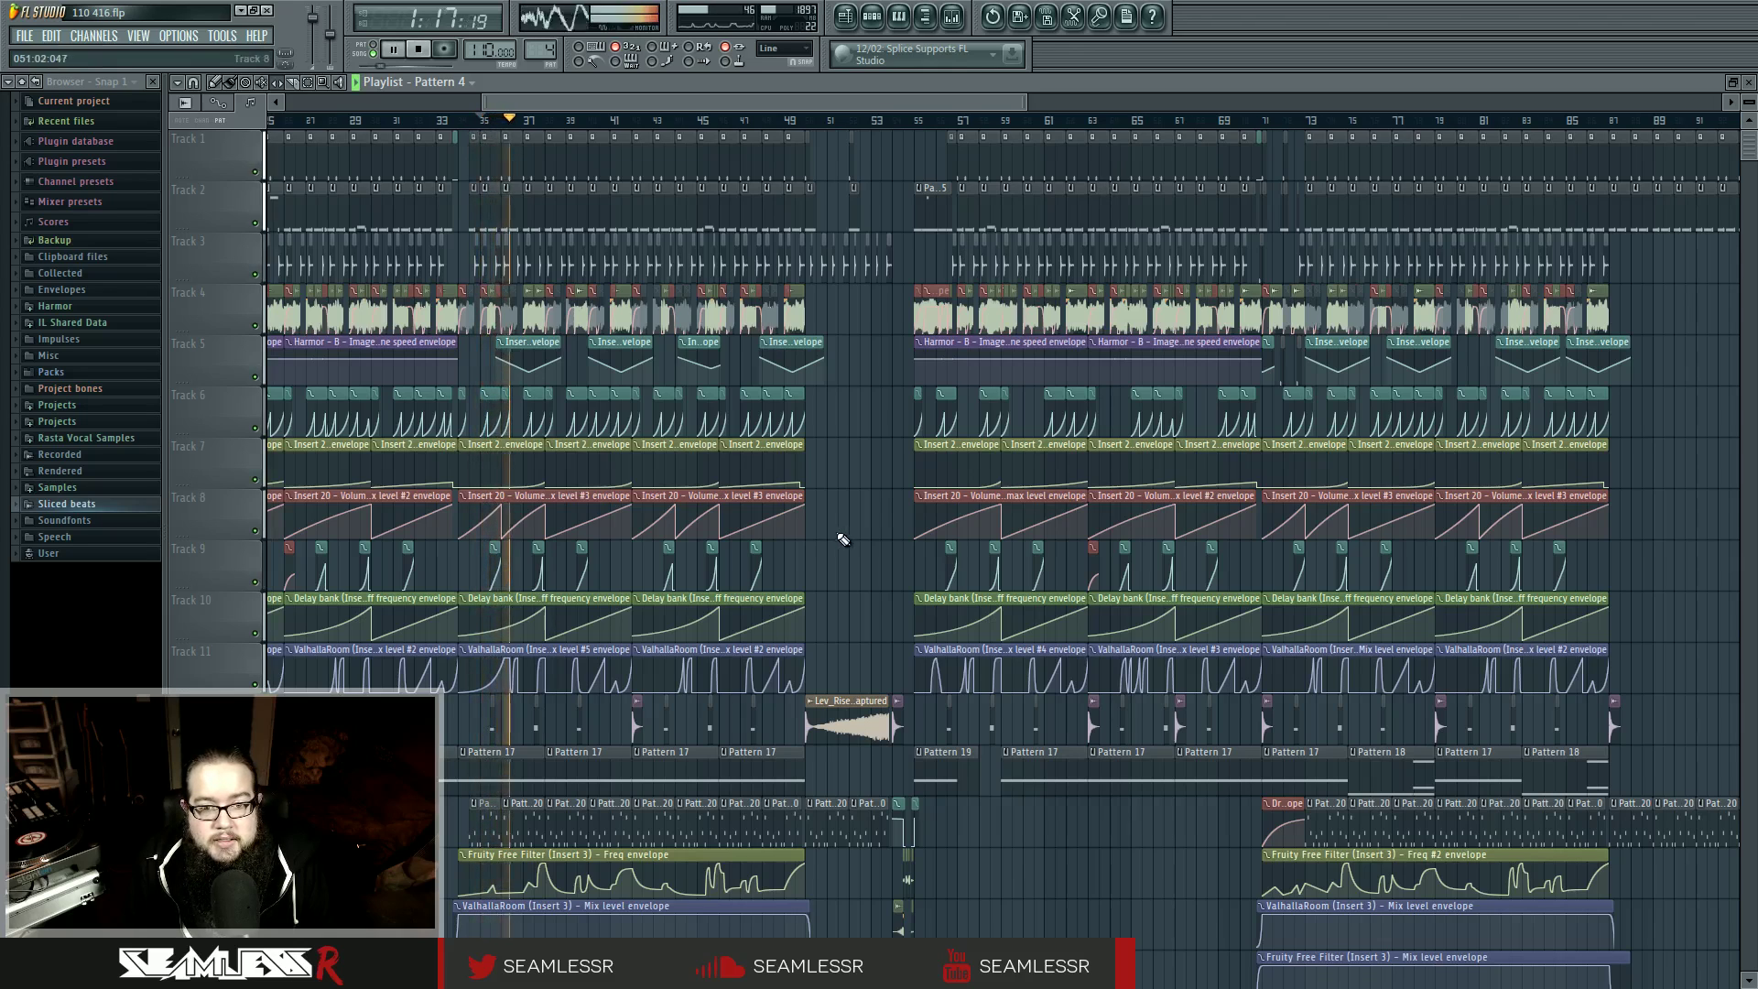
# Step: Stop playback and look over the whole arrangement, from the section after bar 55 down to the vocal tracks
pyautogui.press('space')
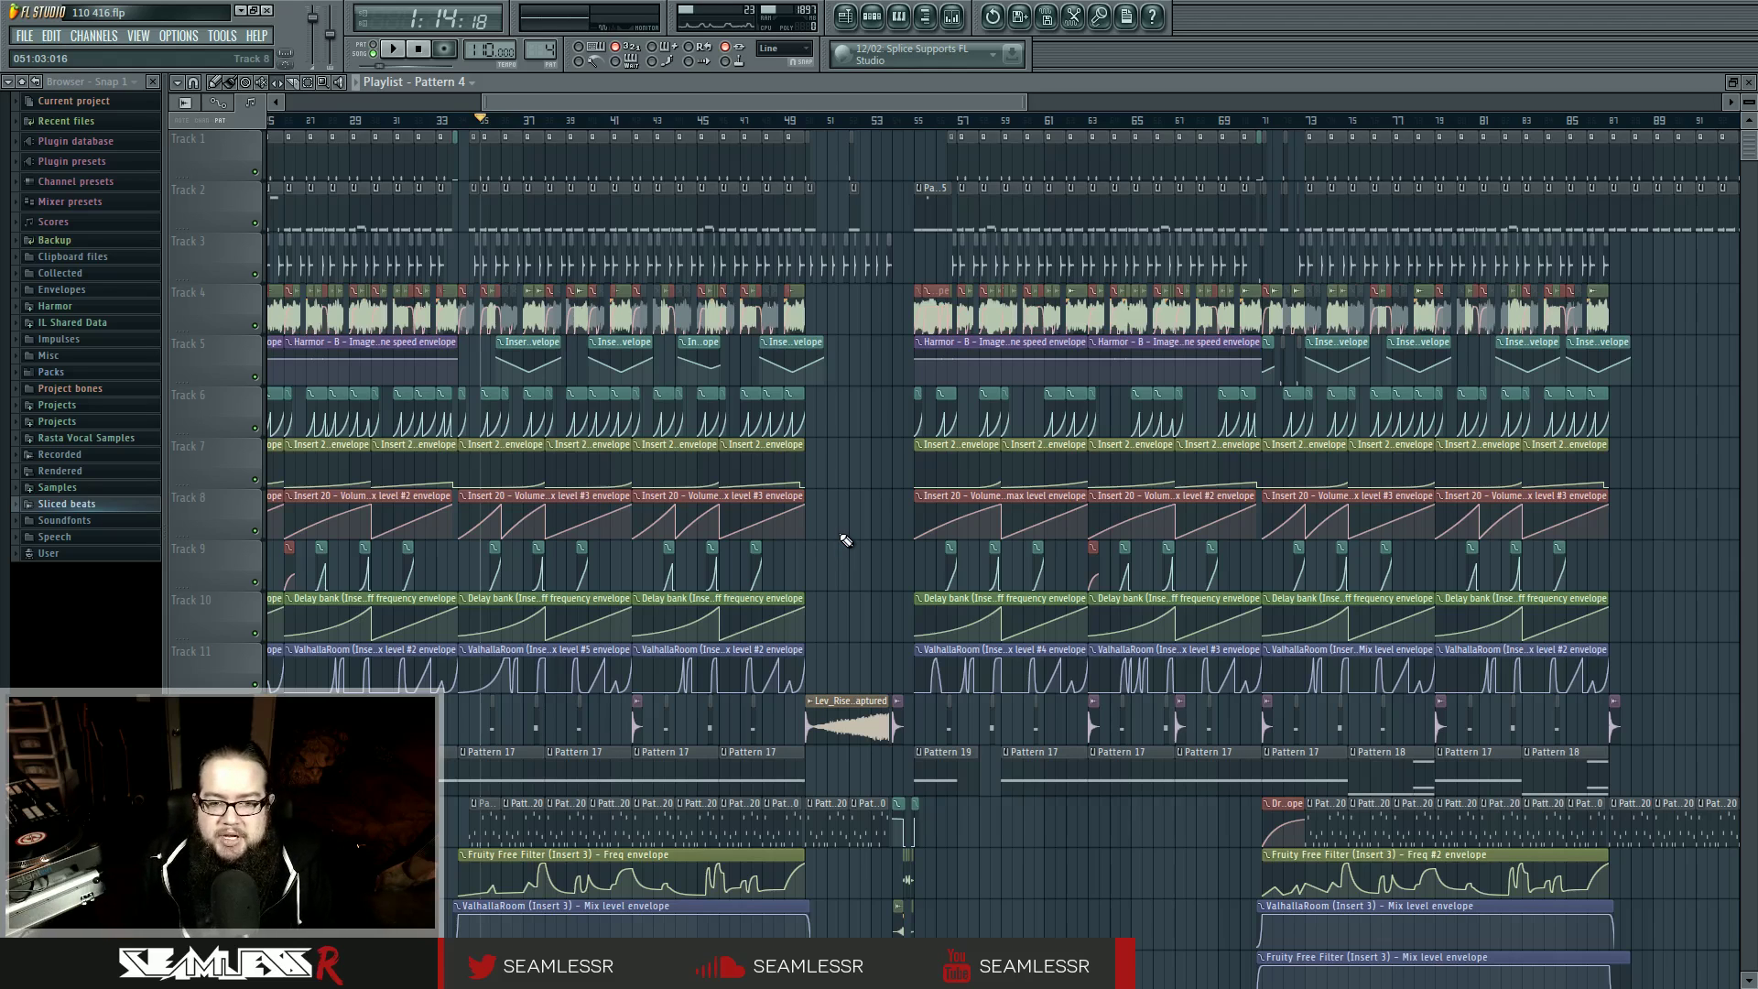
pyautogui.hscroll(-3, 861, 558)
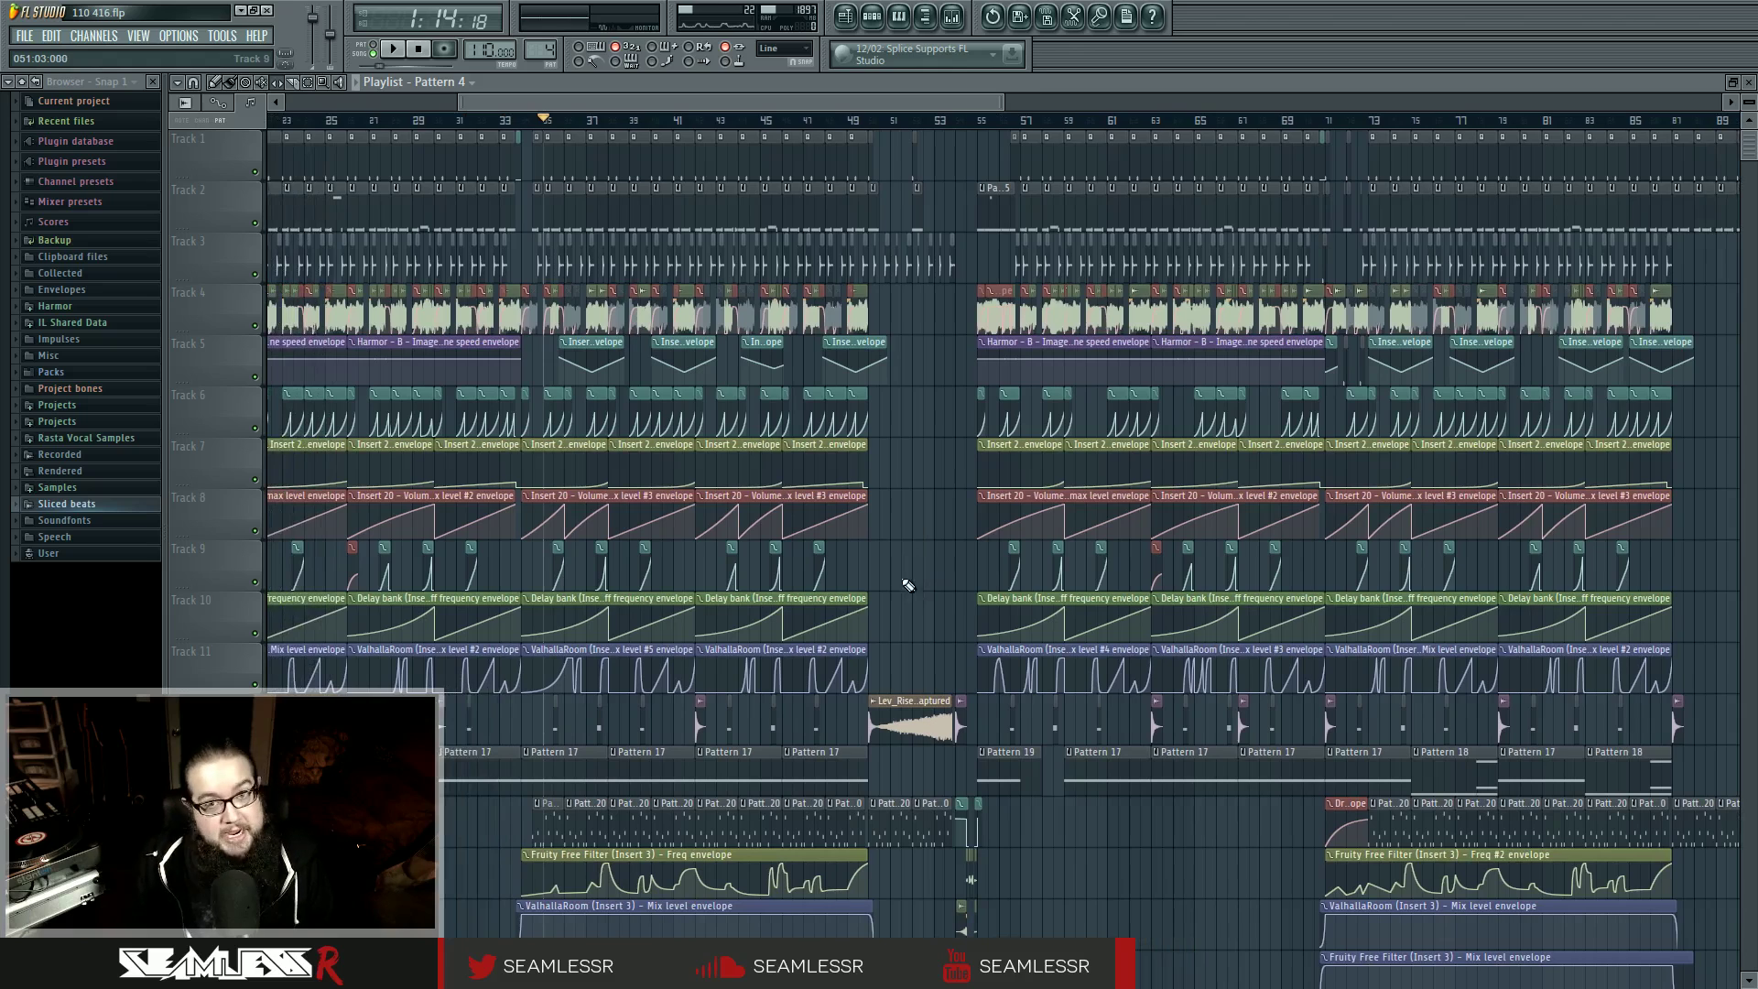
pyautogui.moveTo(921, 535); pyautogui.dragTo(429, 538)
pyautogui.scroll(-3, 560, 582)
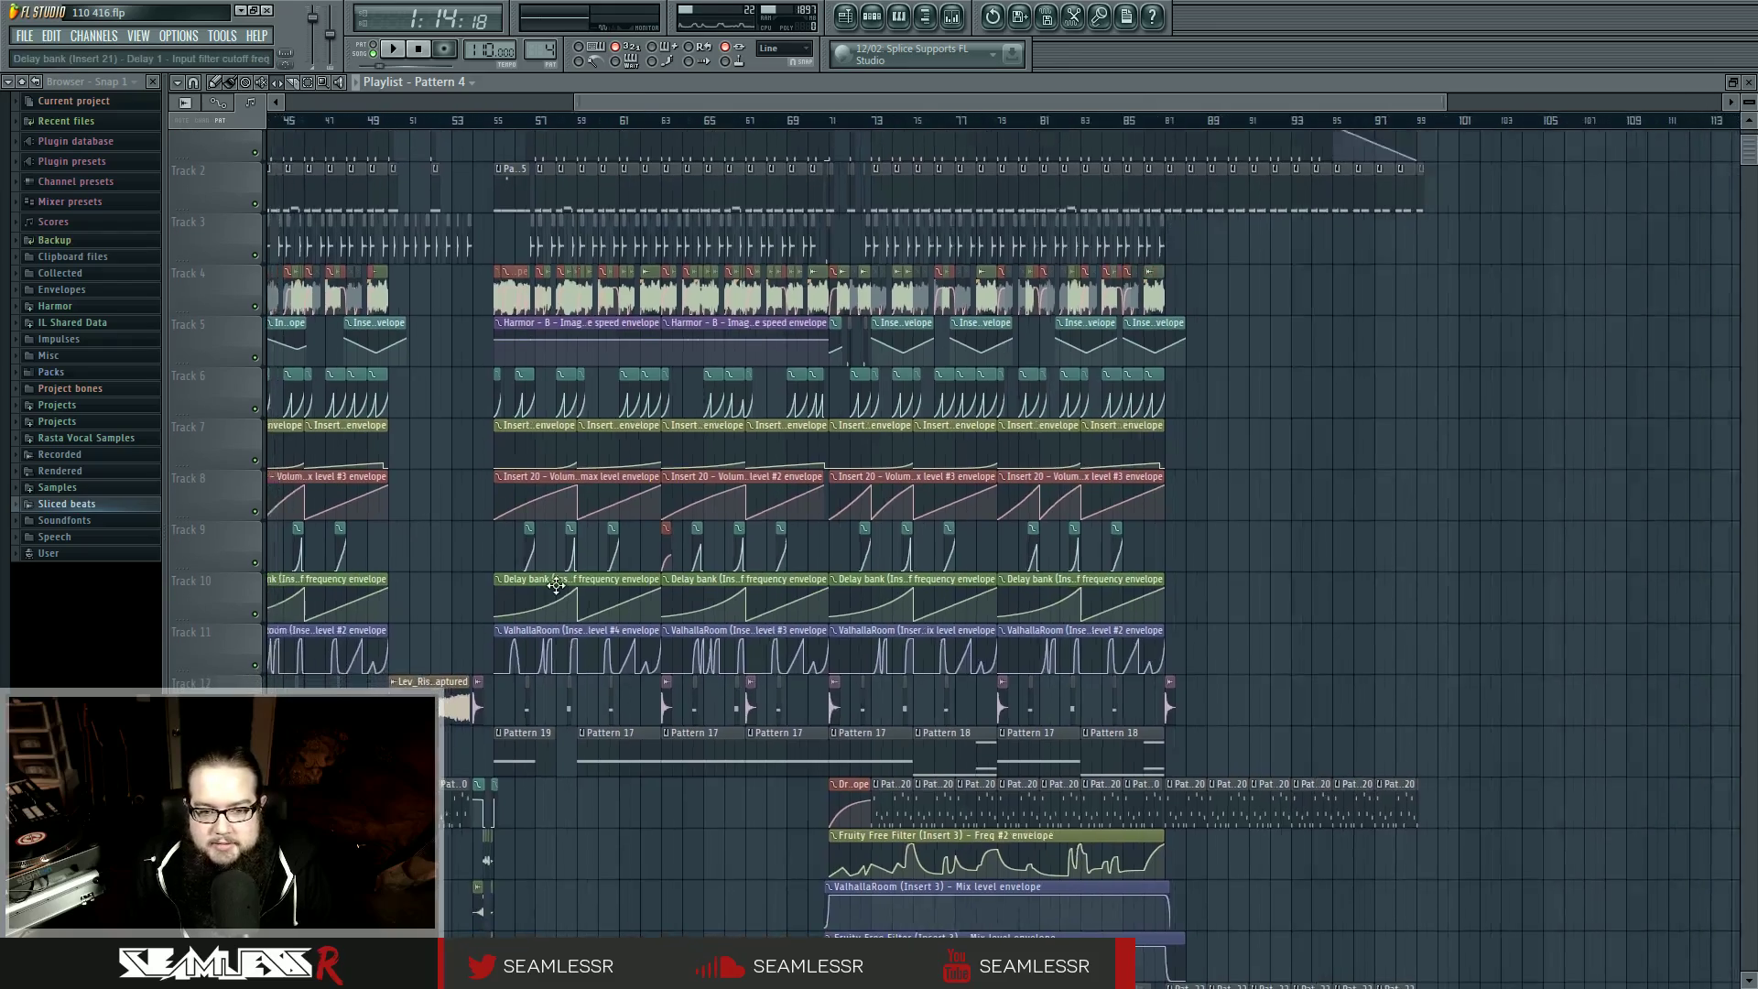
pyautogui.moveTo(561, 583); pyautogui.dragTo(1296, 477)
pyautogui.scroll(-10, 1297, 477)
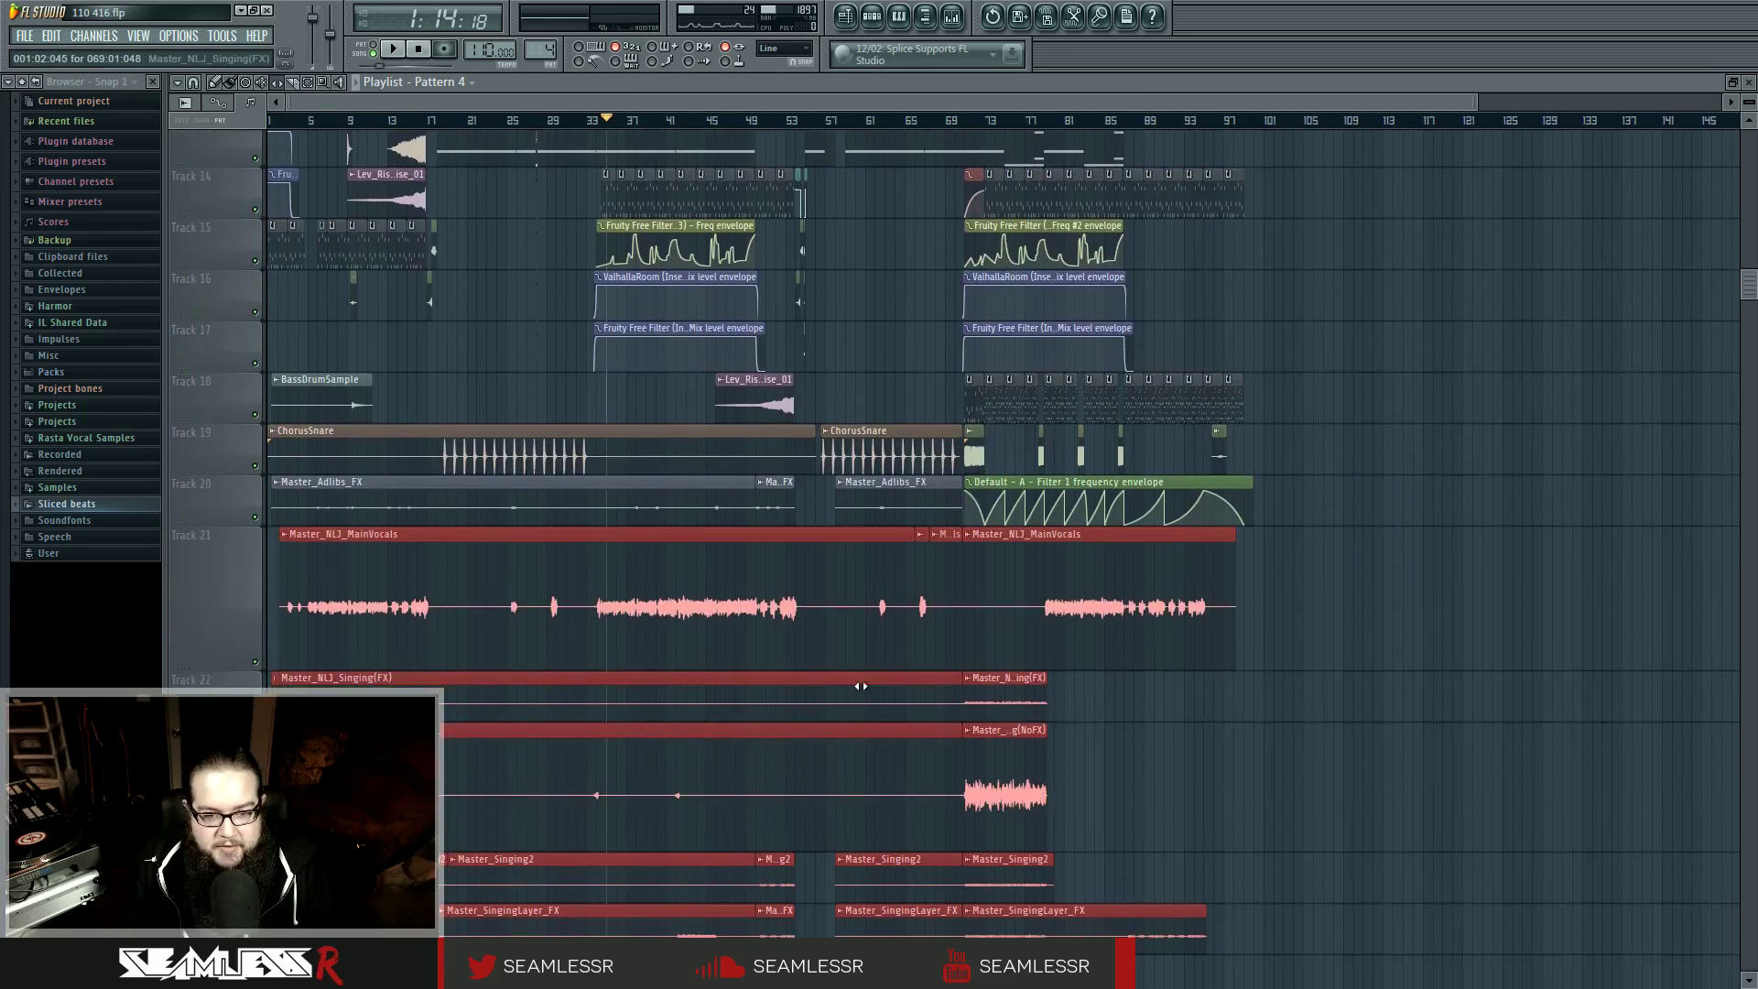
pyautogui.scroll(-7, 930, 354)
pyautogui.scroll(16, 962, 596)
pyautogui.scroll(5, 968, 812)
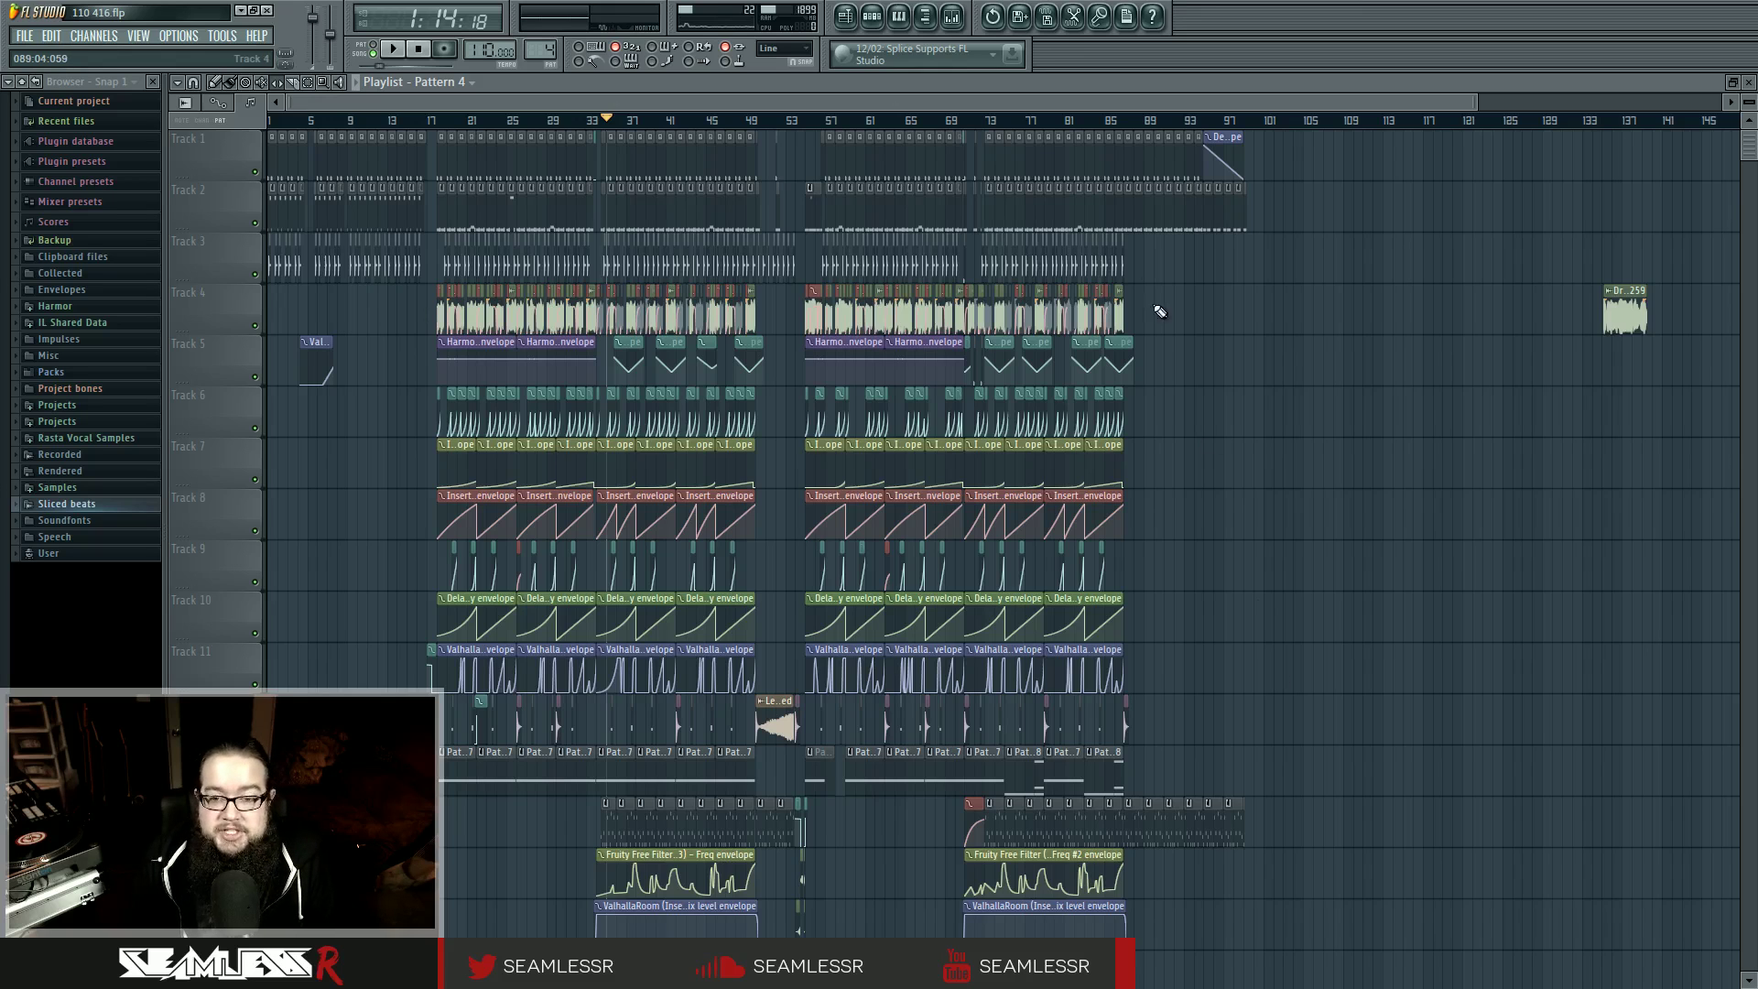
# Step: Examine the clips and automation between bars 17 and 49, and compare them with the full song layout and the vocal tracks
pyautogui.moveTo(1171, 284); pyautogui.dragTo(375, 349)
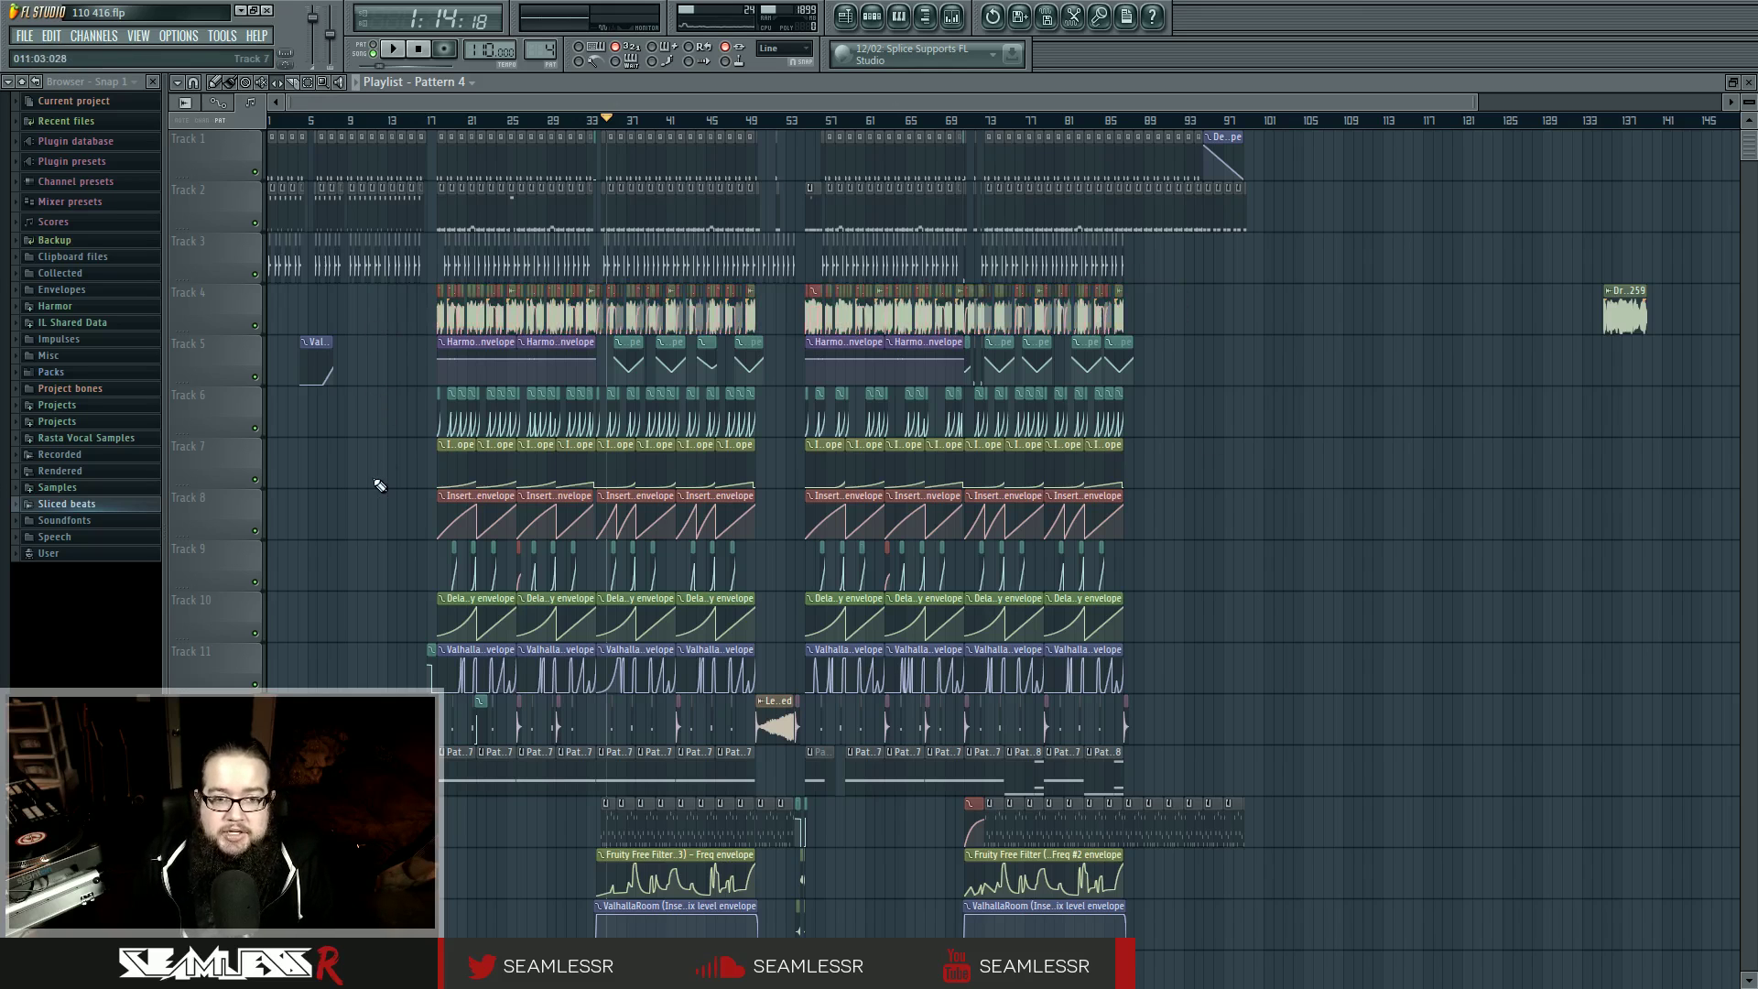
pyautogui.scroll(3, 392, 538)
pyautogui.scroll(3, 392, 537)
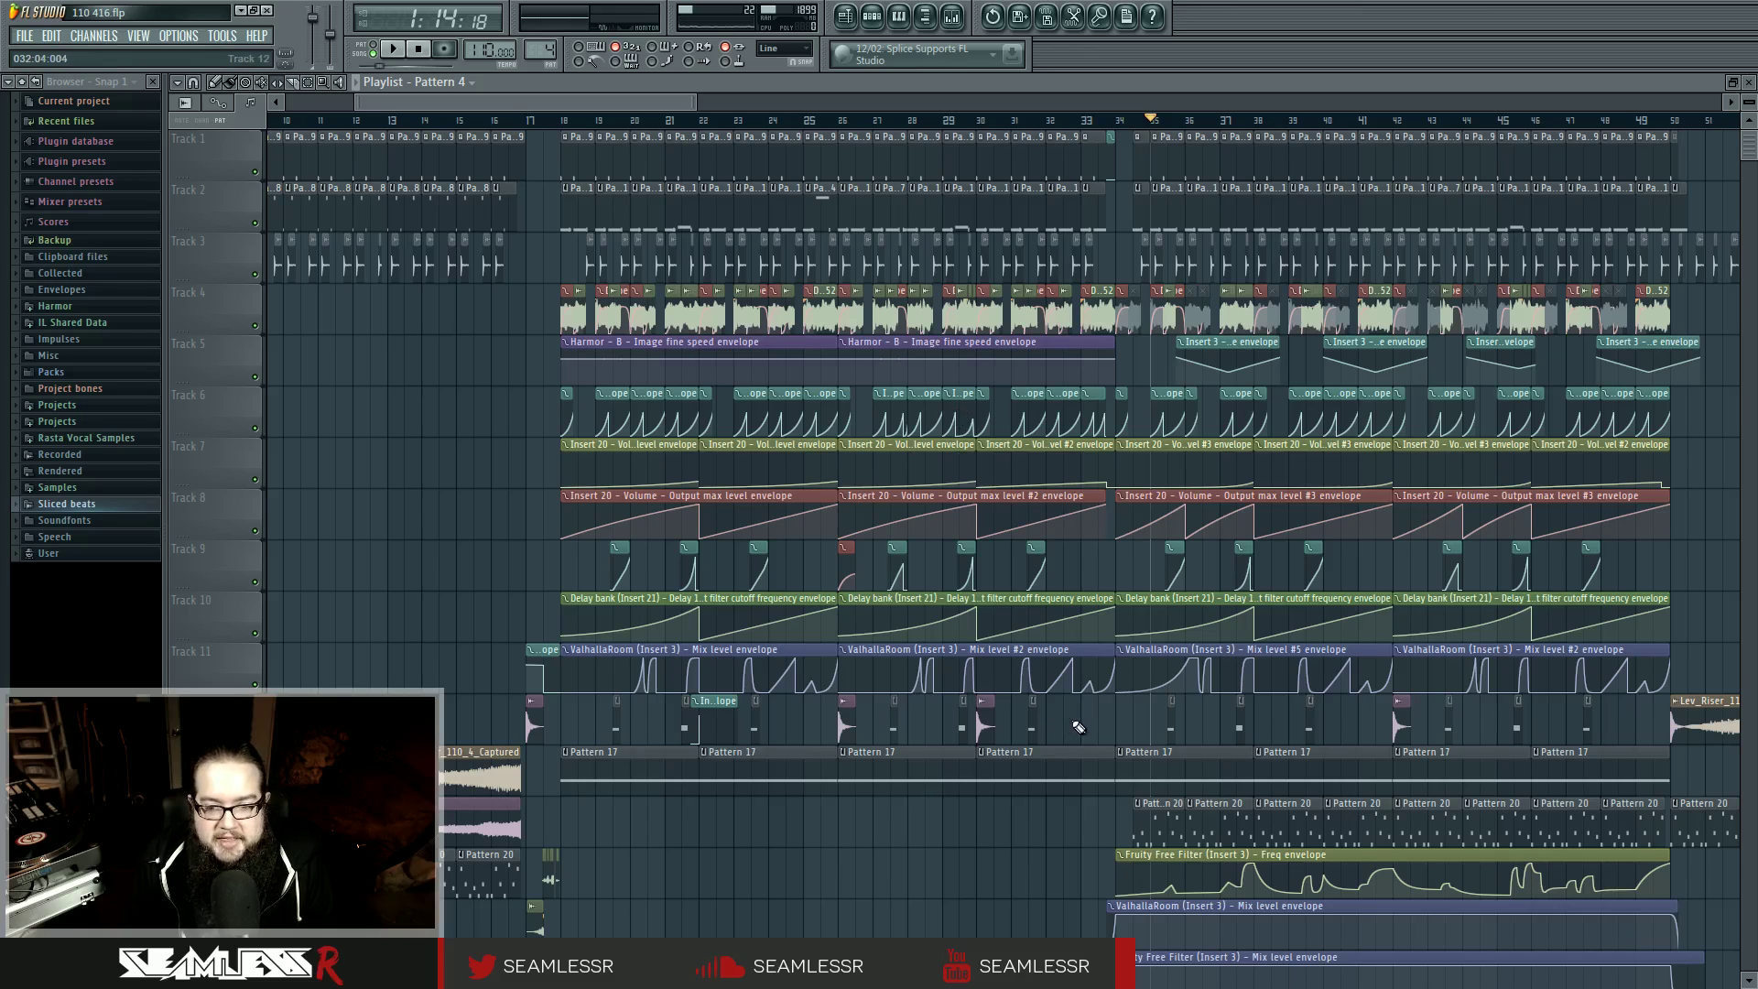
pyautogui.scroll(-5, 961, 678)
pyautogui.scroll(5, 949, 782)
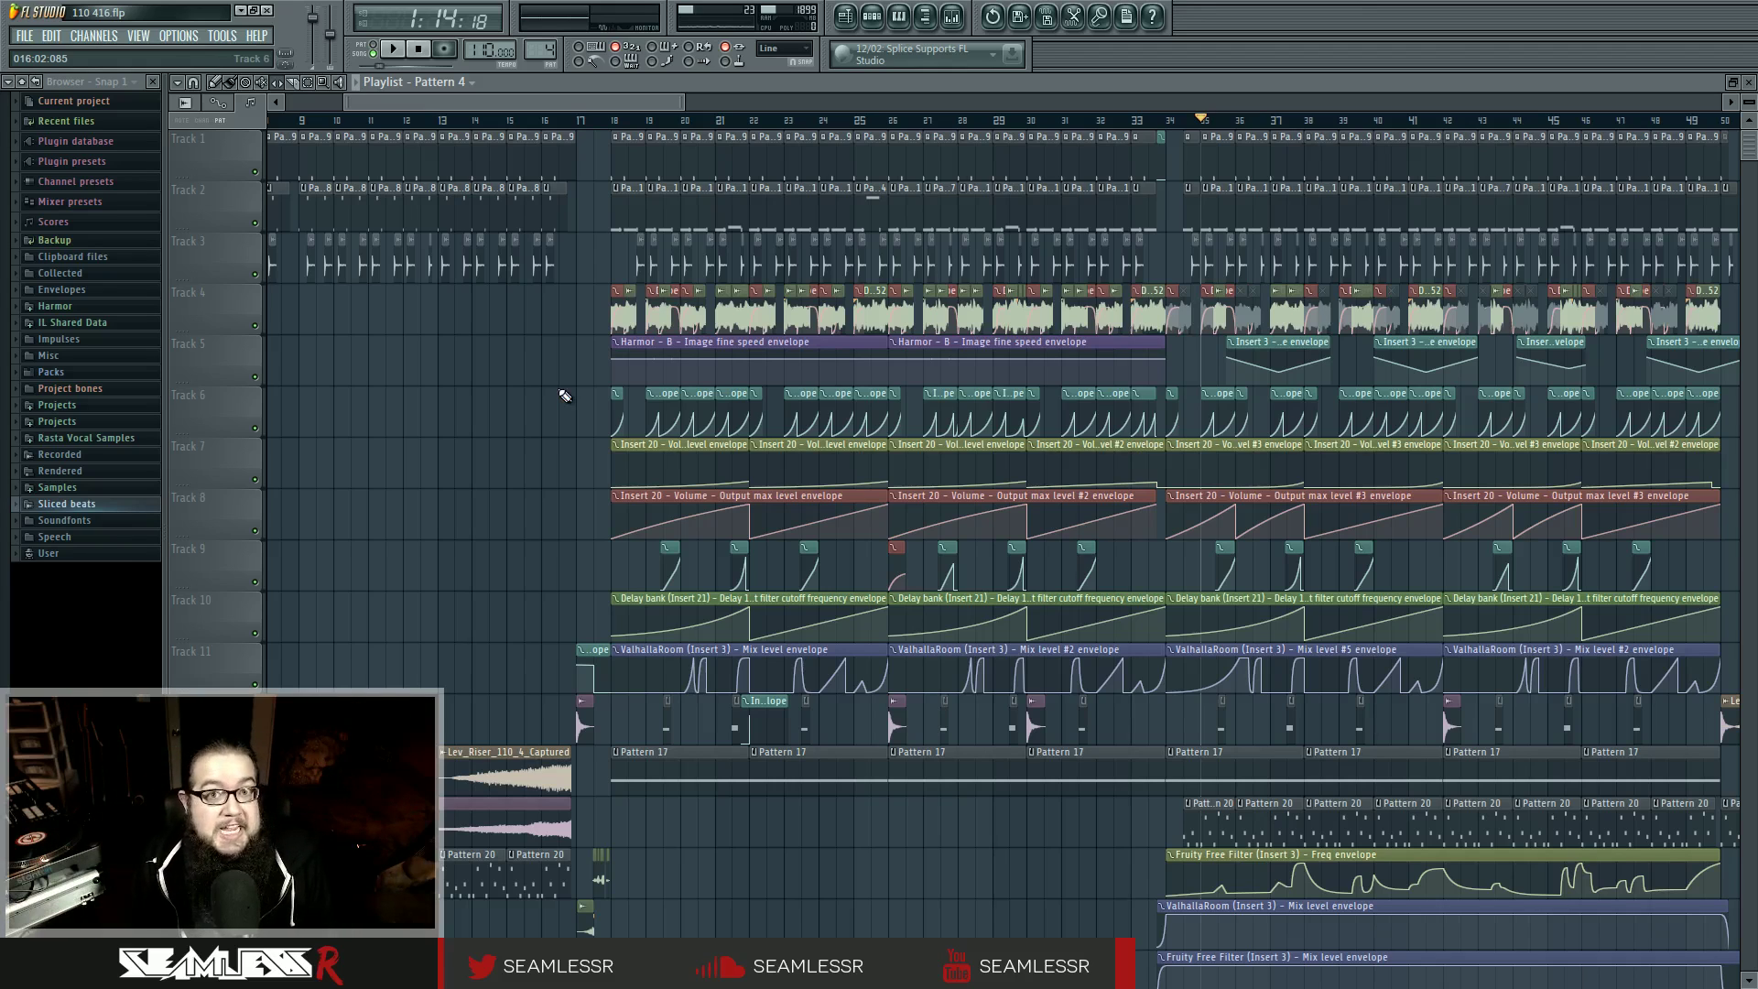
pyautogui.scroll(-5, 565, 395)
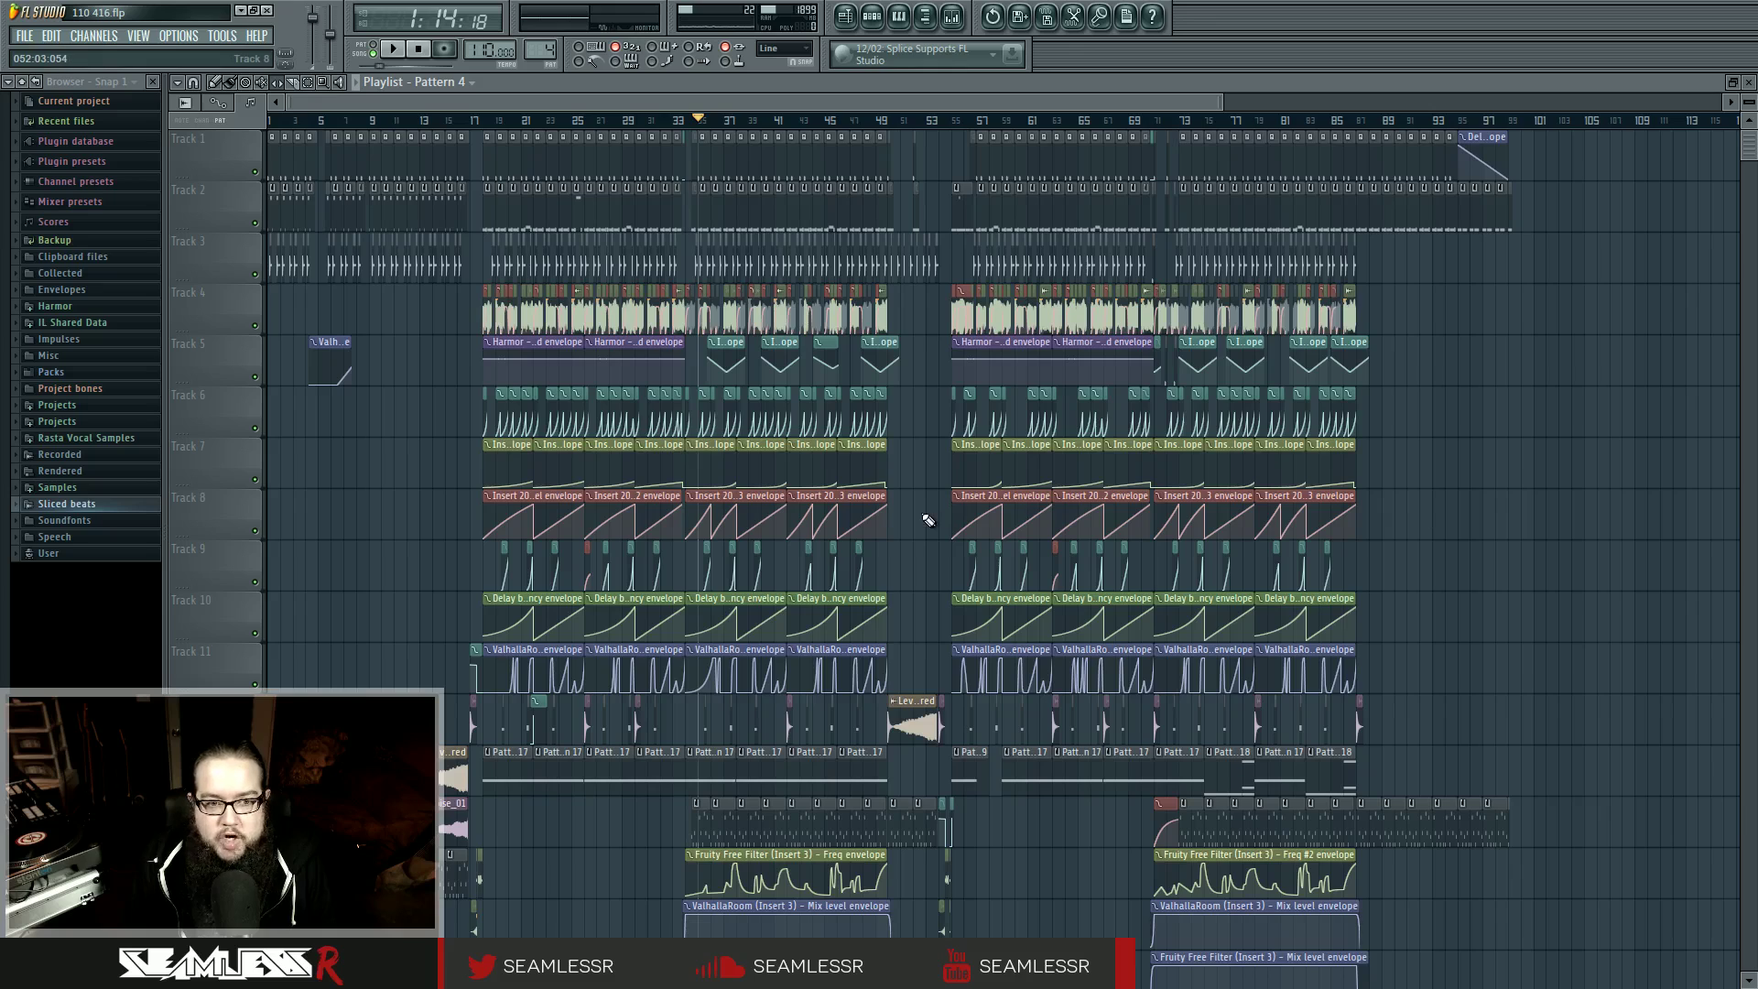
pyautogui.scroll(-5, 920, 541)
pyautogui.scroll(5, 916, 554)
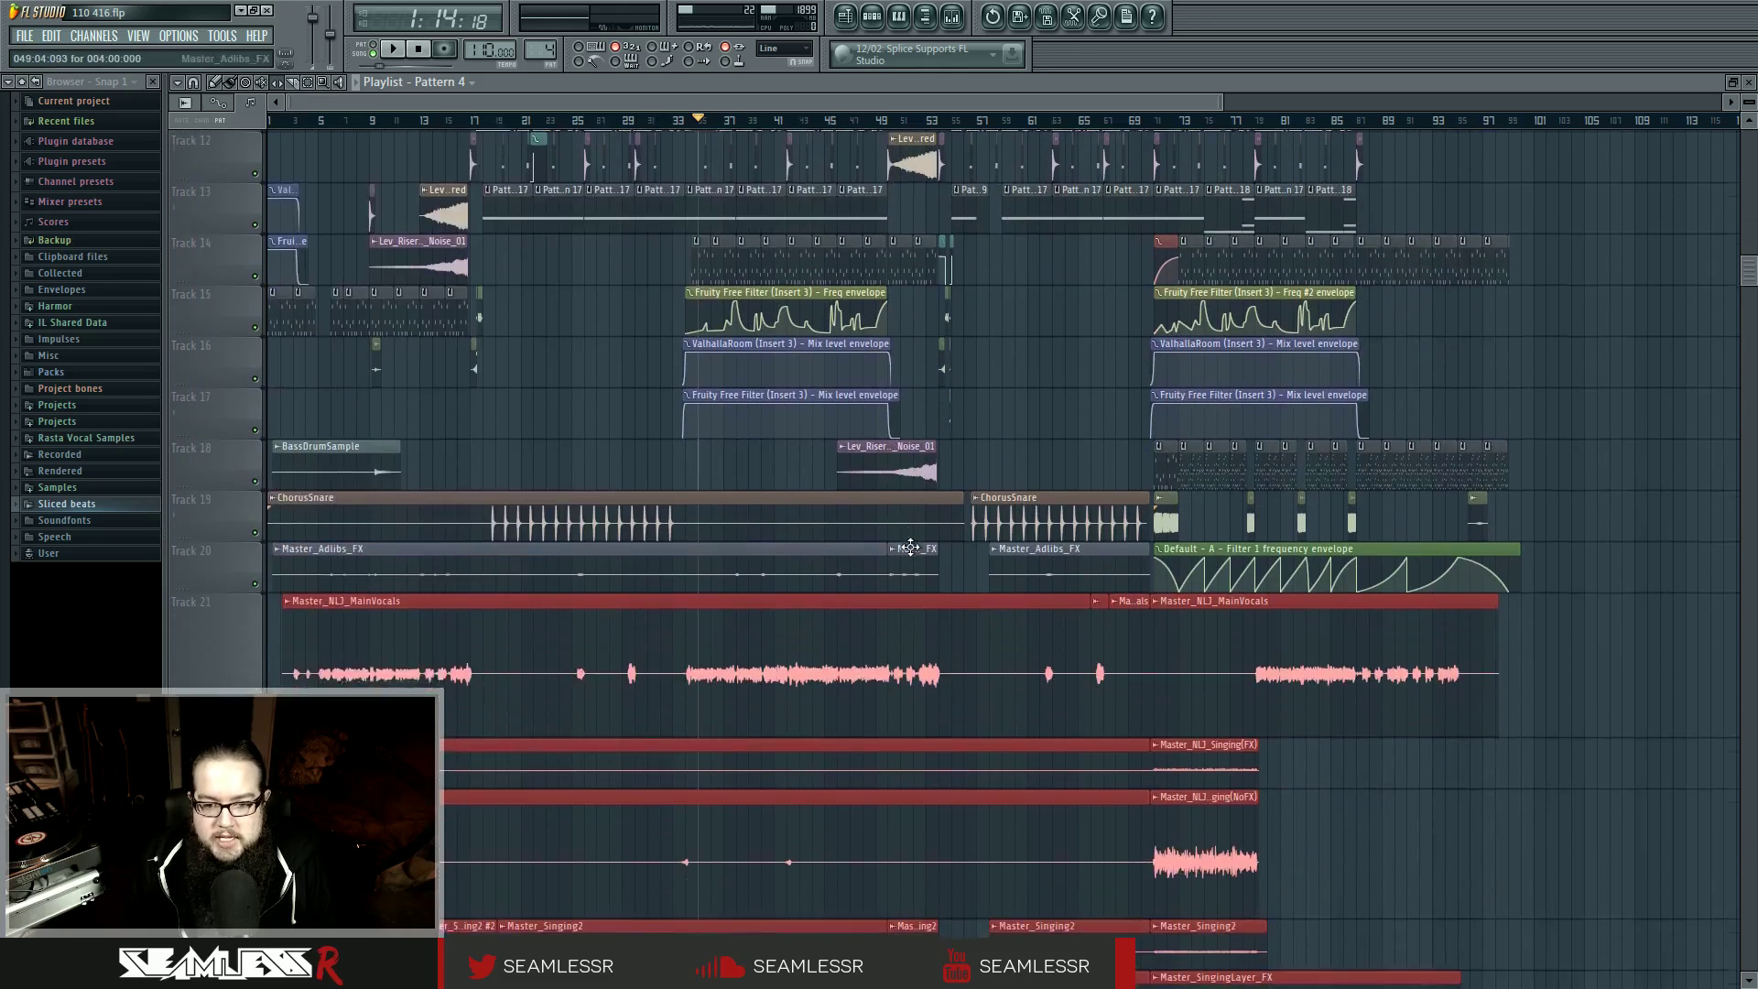